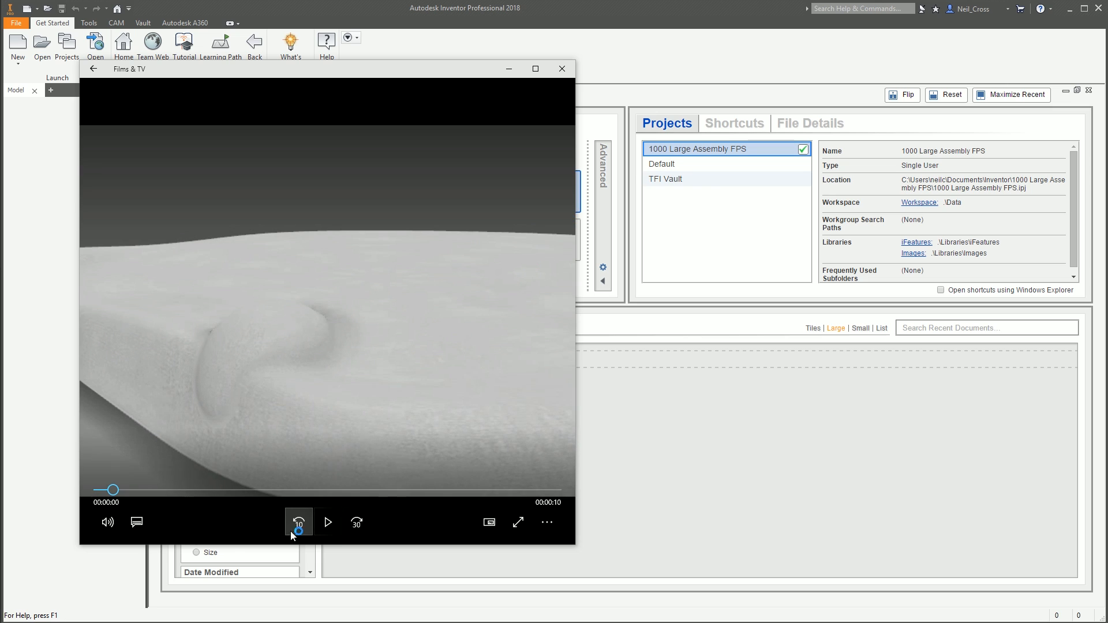
# Play the reference animation through to its end and close the video
pyautogui.click(328, 523)
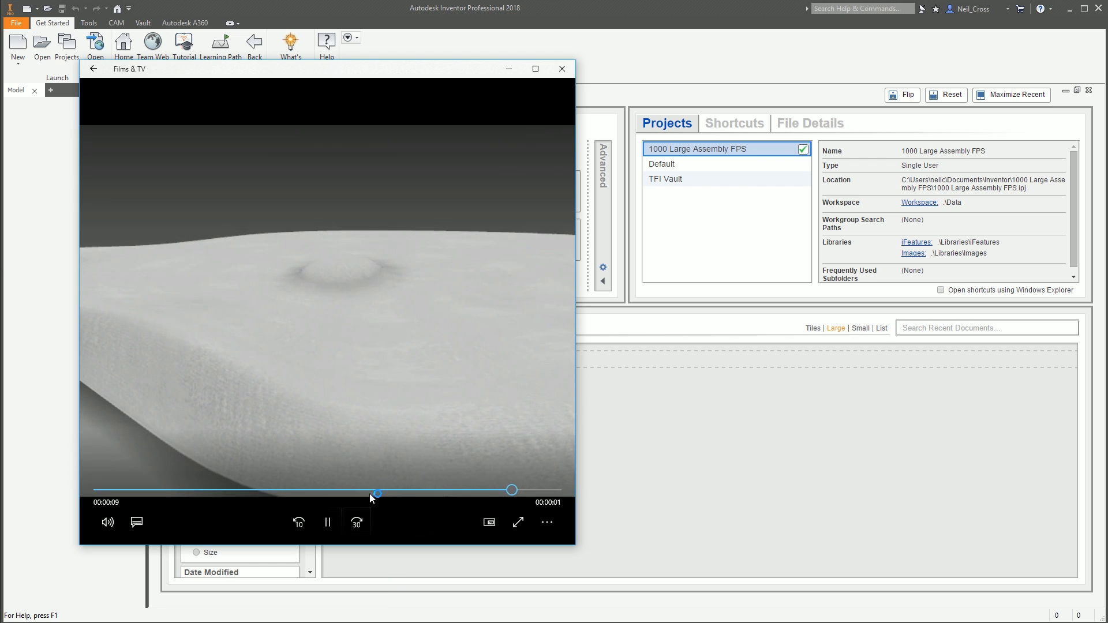
pyautogui.moveTo(370, 493); pyautogui.dragTo(505, 495)
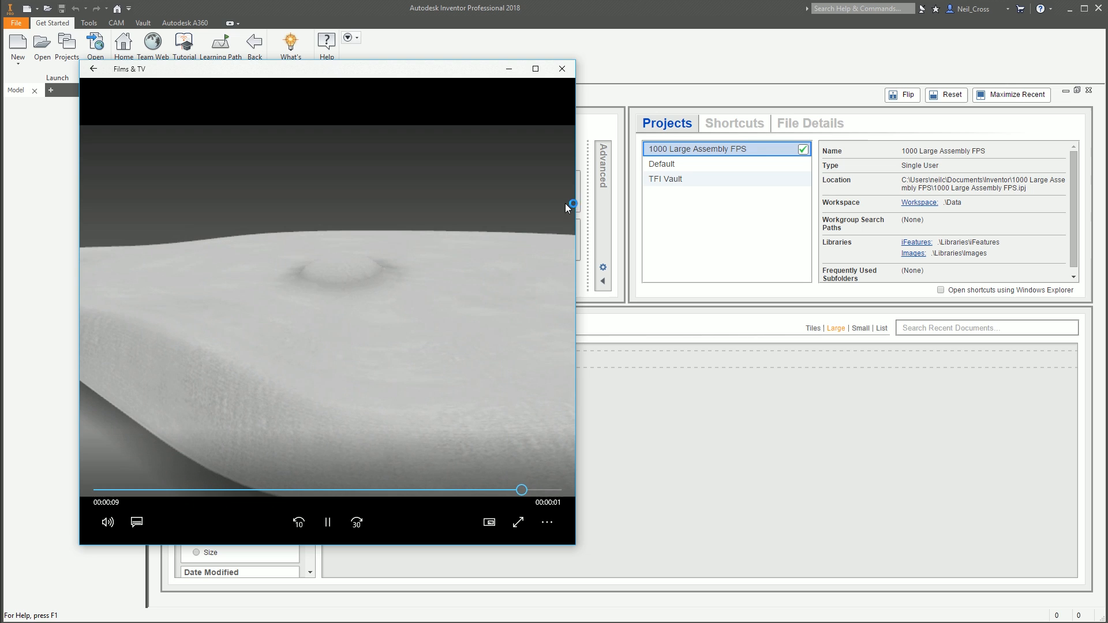
pyautogui.click(562, 69)
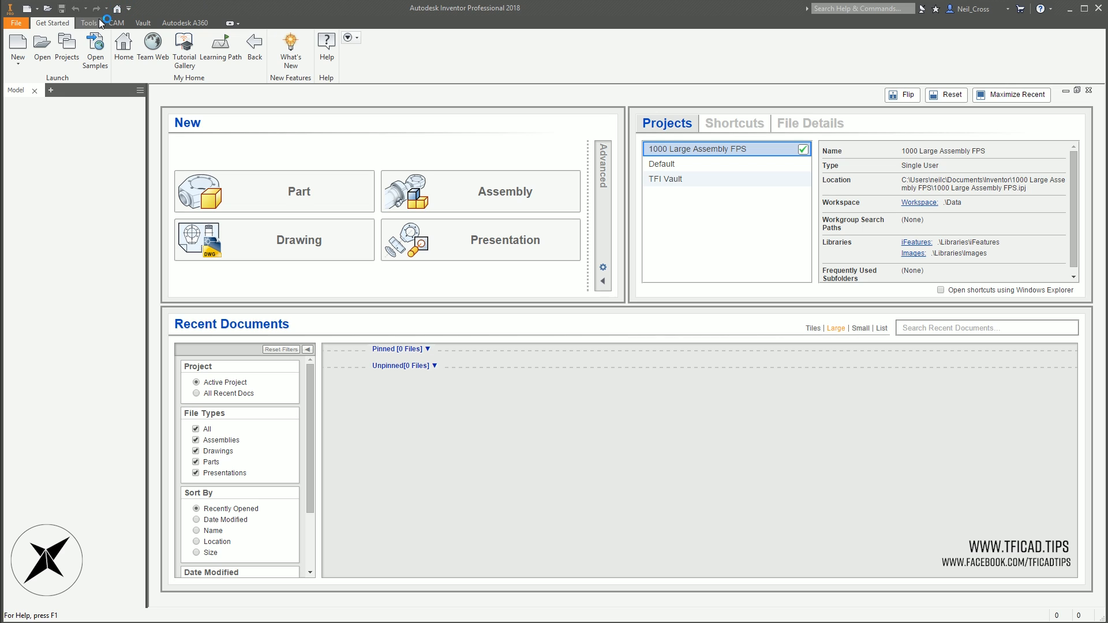
# Create a new part from the Standard.ipt template
pyautogui.click(18, 45)
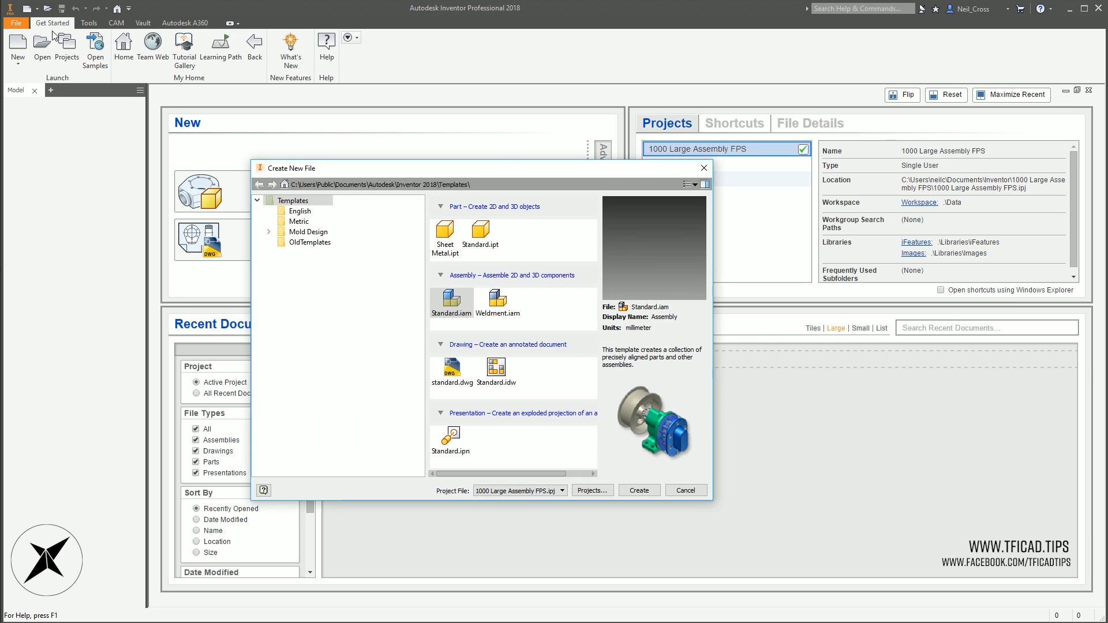
pyautogui.click(480, 231)
pyautogui.doubleClick(479, 231)
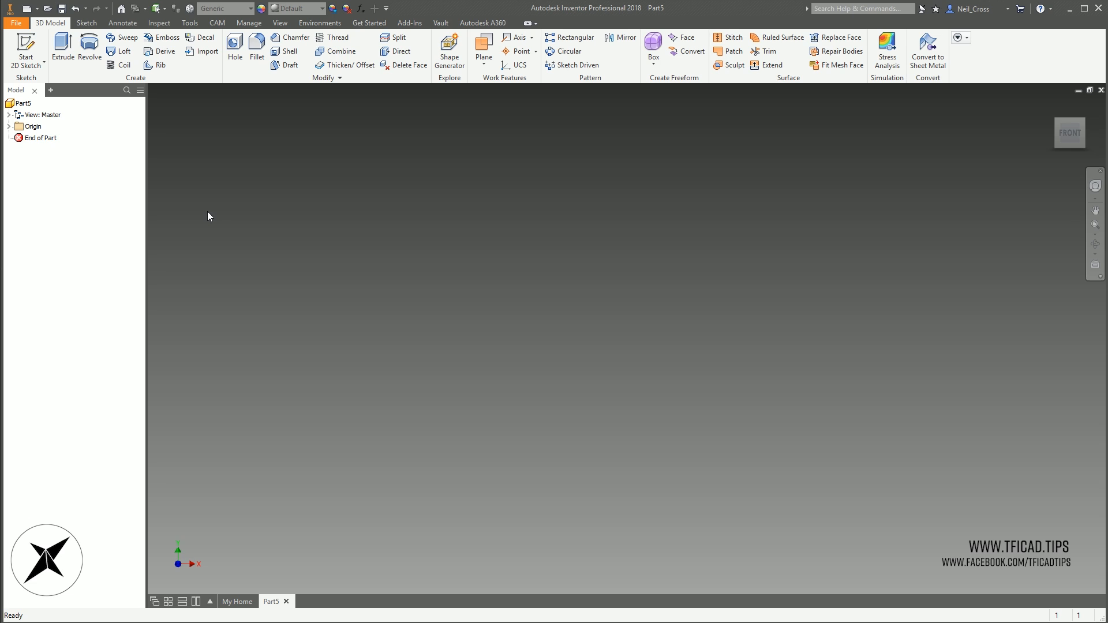
# Start a sketch on the front XY plane and draw a 50 mm diameter circle centred on the origin
pyautogui.press('s')
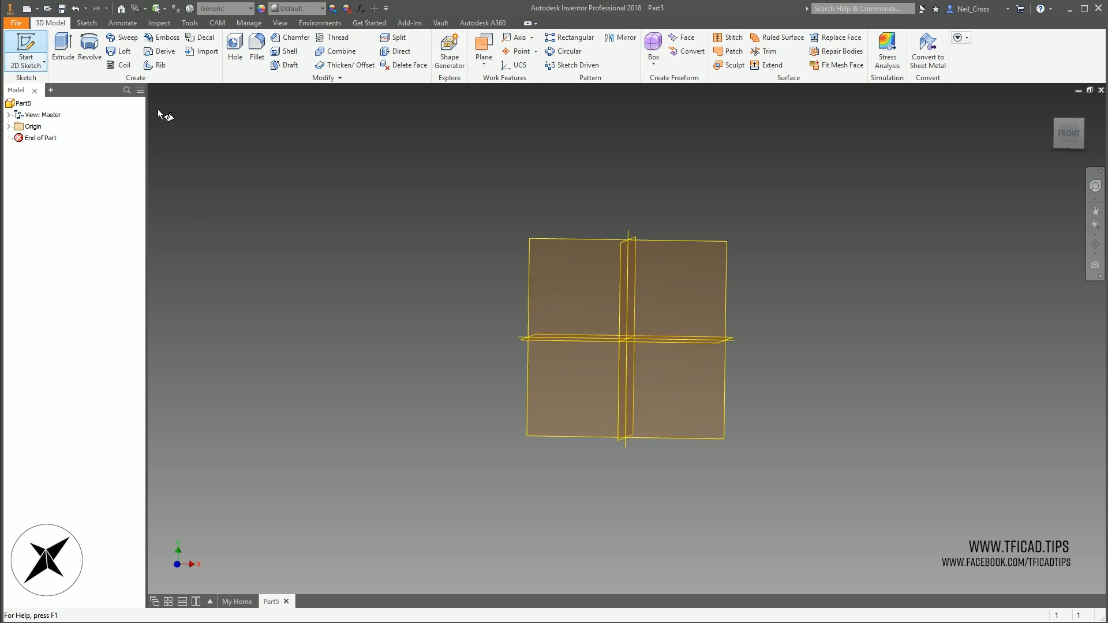
pyautogui.click(576, 186)
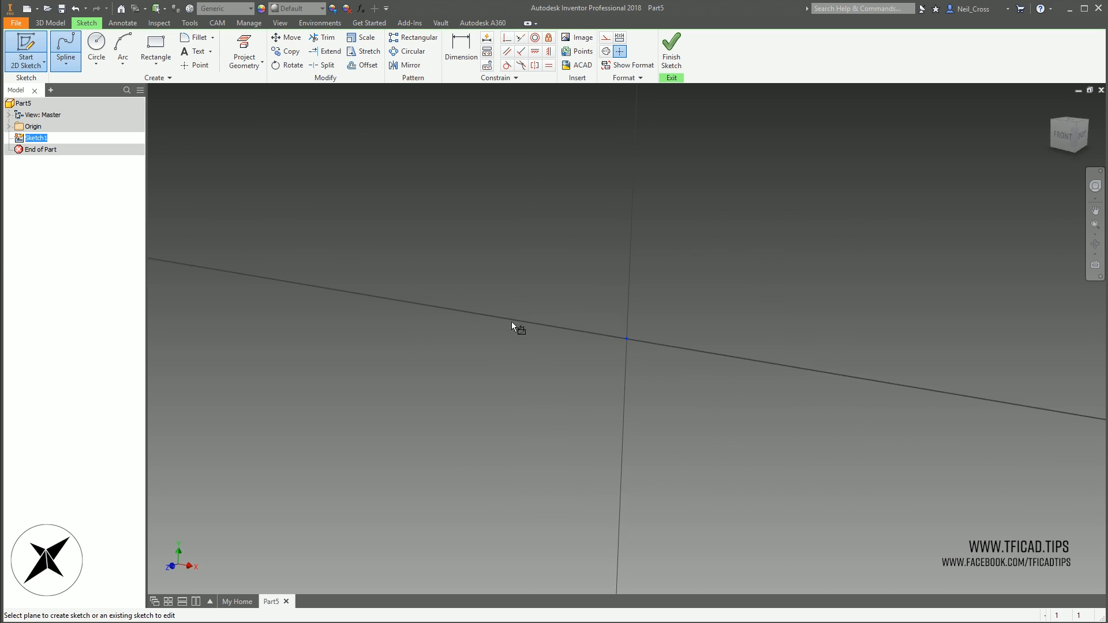
pyautogui.press('c')
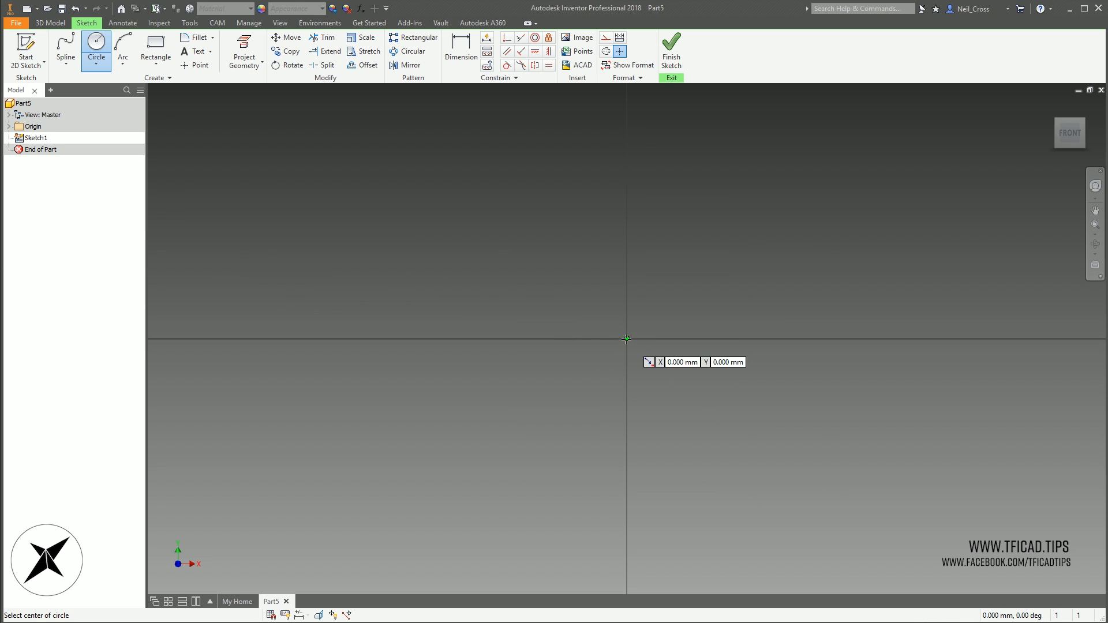
pyautogui.click(627, 339)
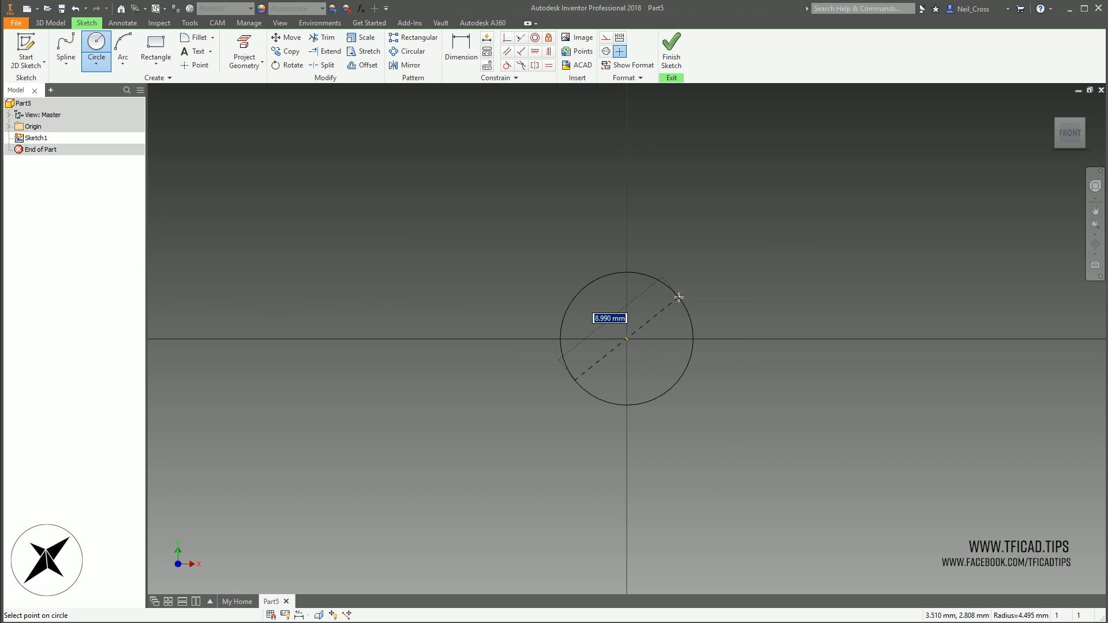
pyautogui.write('50')
pyautogui.press('Return')
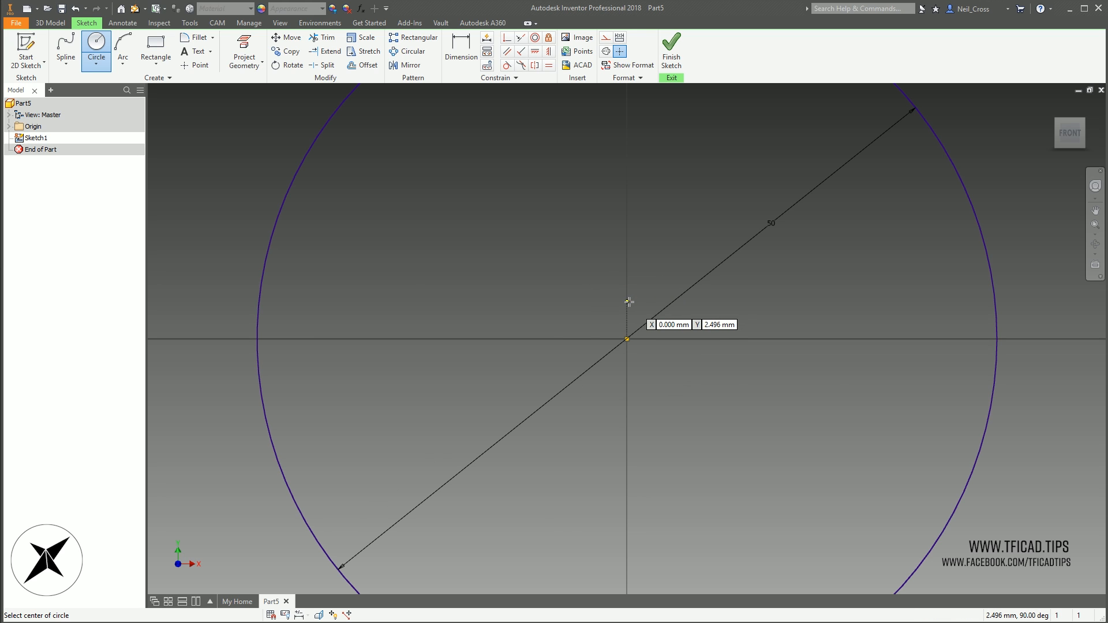
pyautogui.scroll(-4, 543, 361)
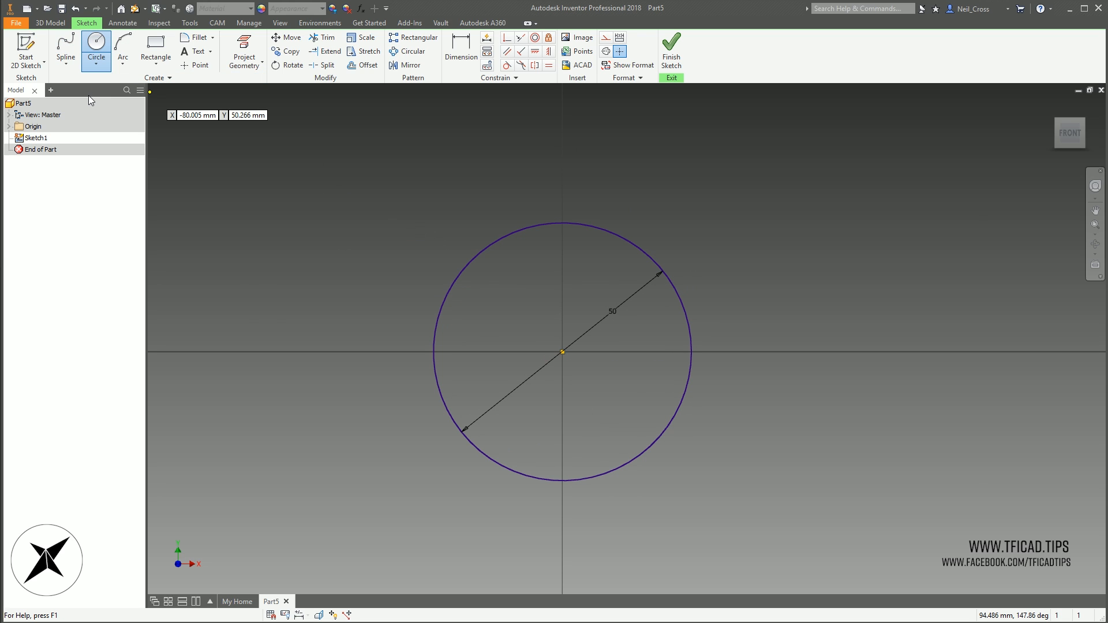
pyautogui.press('Escape')
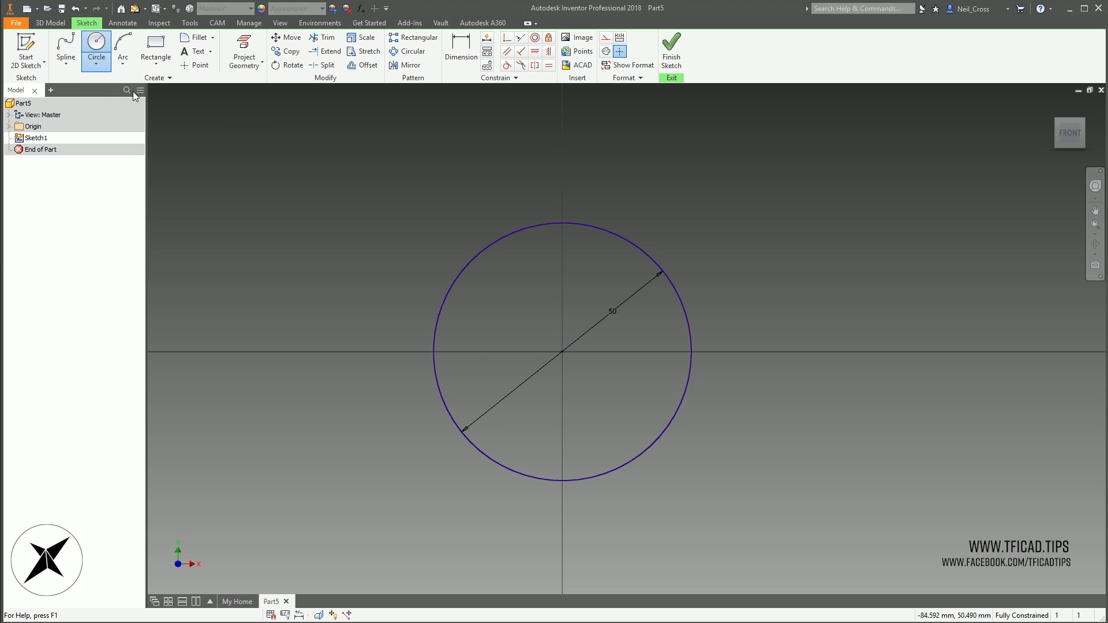
# Sketch a vertical line across the full height of the circle, about 2 mm left of its centre
pyautogui.click(67, 62)
pyautogui.click(77, 84)
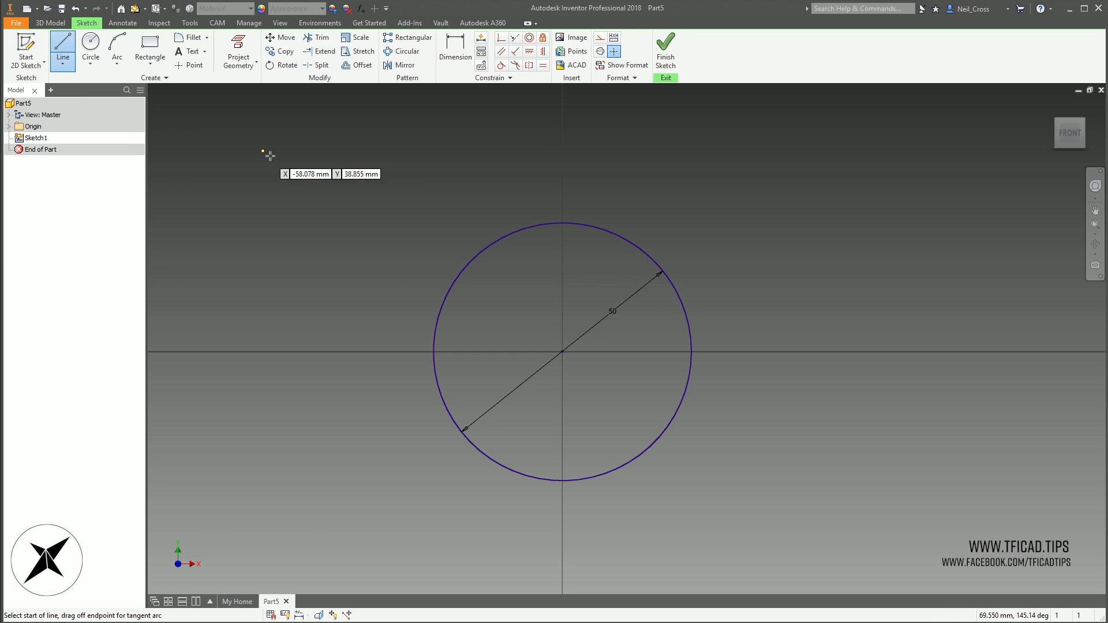
pyautogui.click(552, 223)
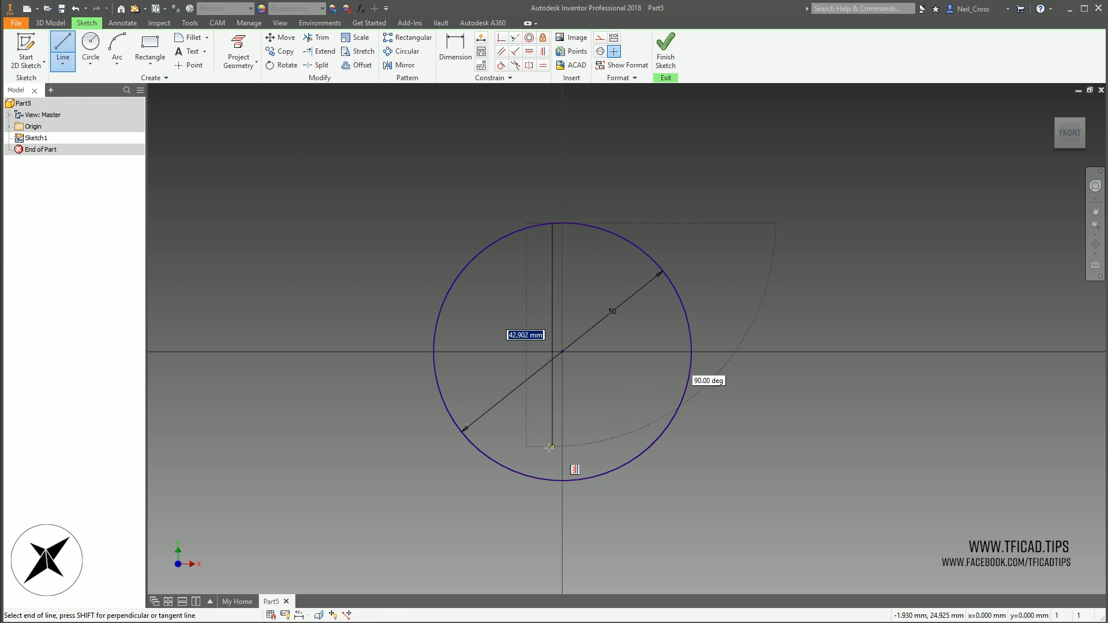
pyautogui.click(552, 480)
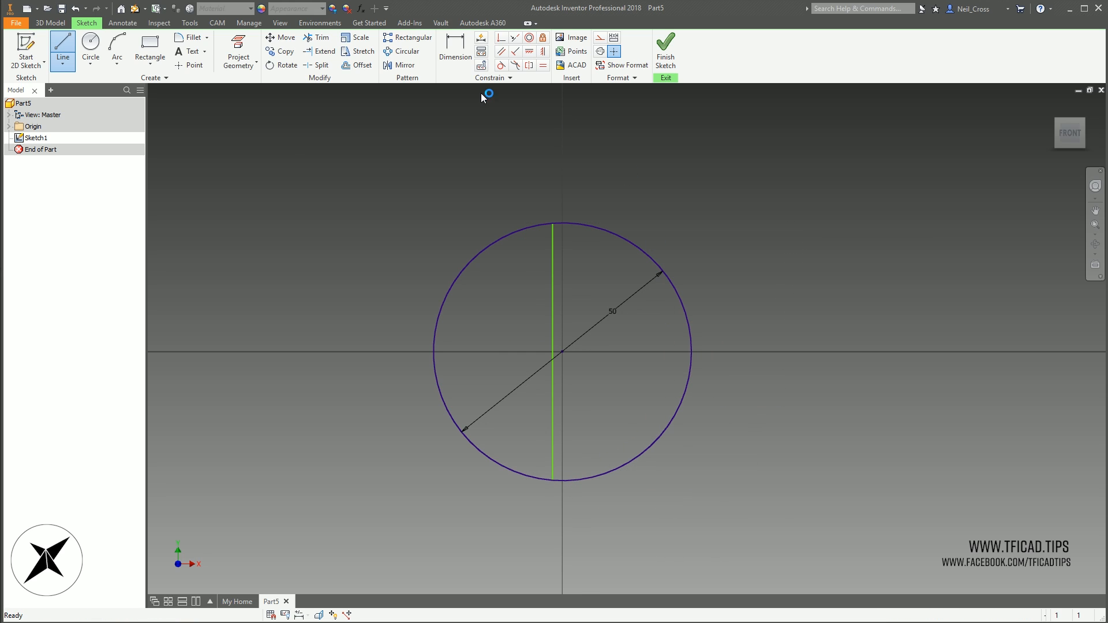
pyautogui.press('Escape')
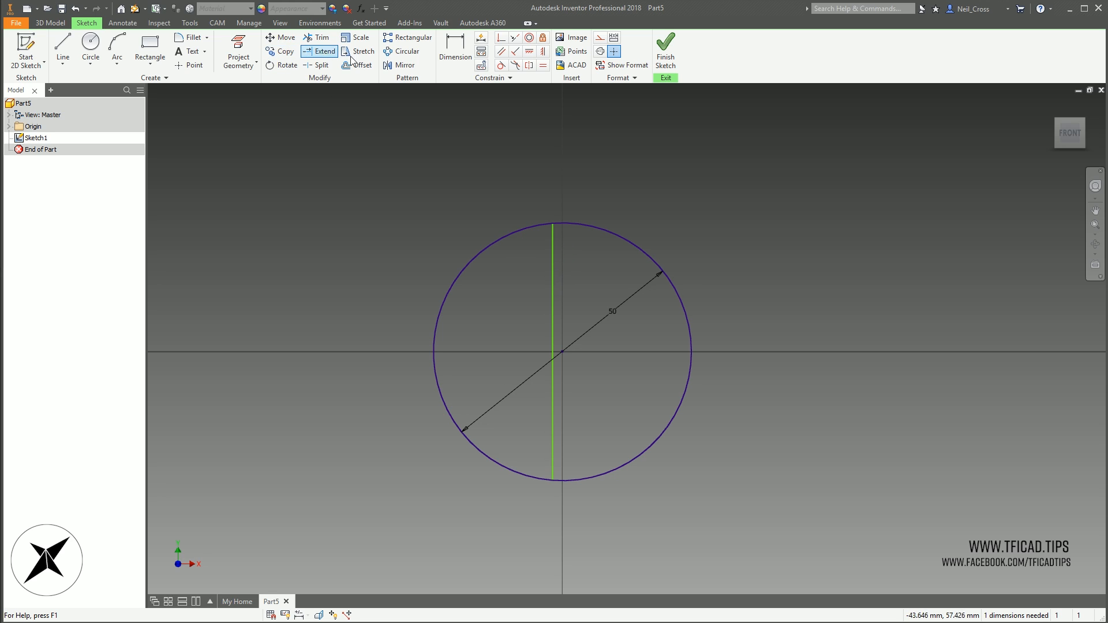
# Constrain the vertical line coincident with the circle's centre point and finish the sketch
pyautogui.click(563, 224)
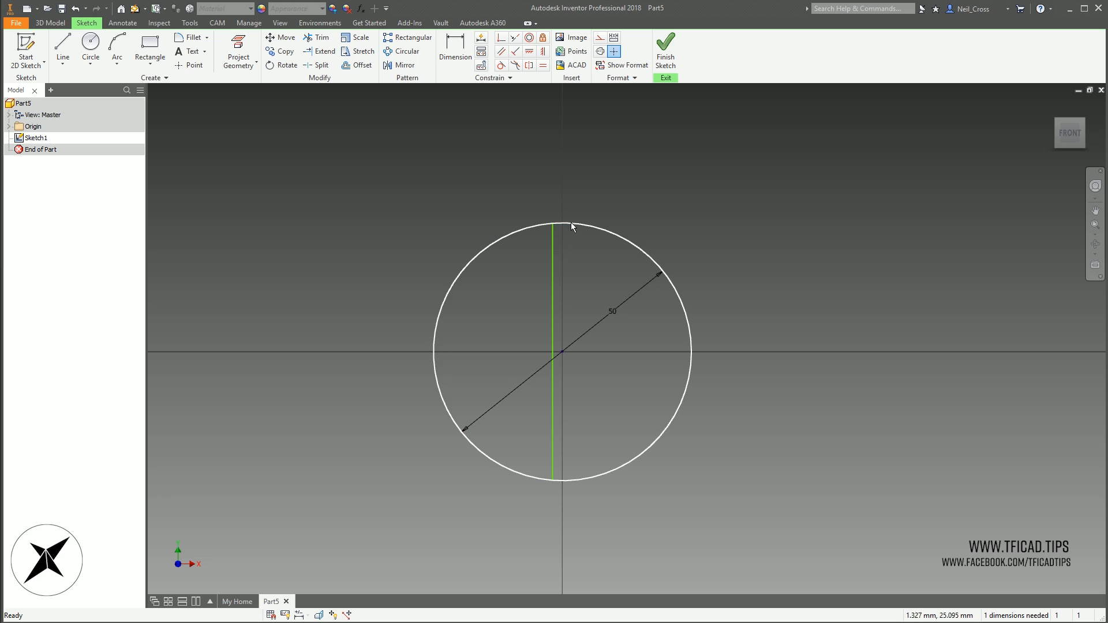
pyautogui.click(501, 37)
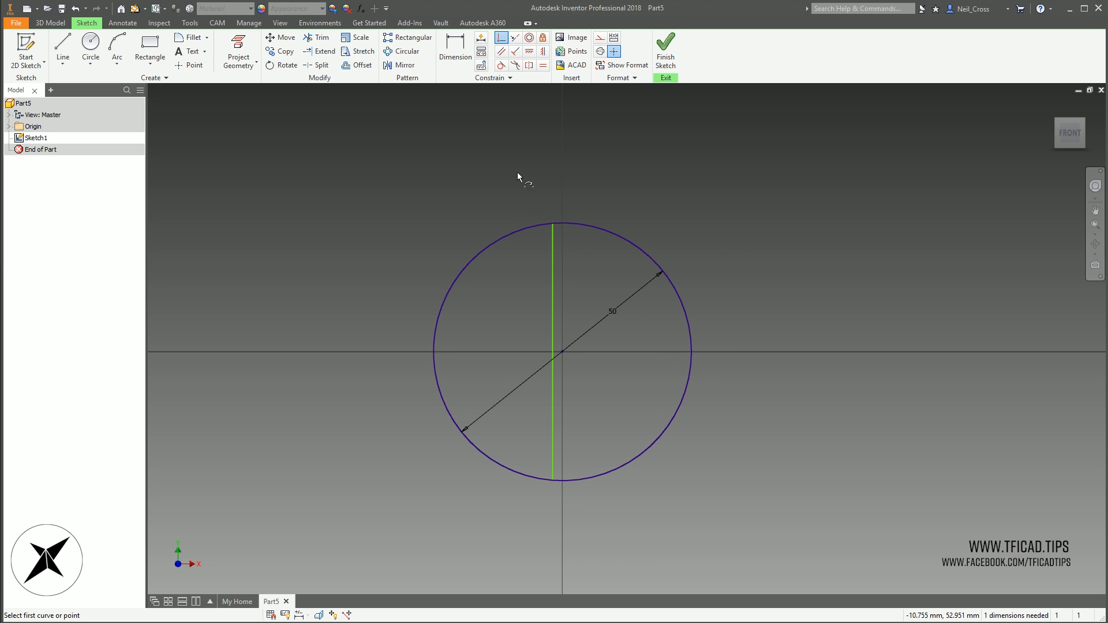
pyautogui.click(553, 326)
pyautogui.click(562, 351)
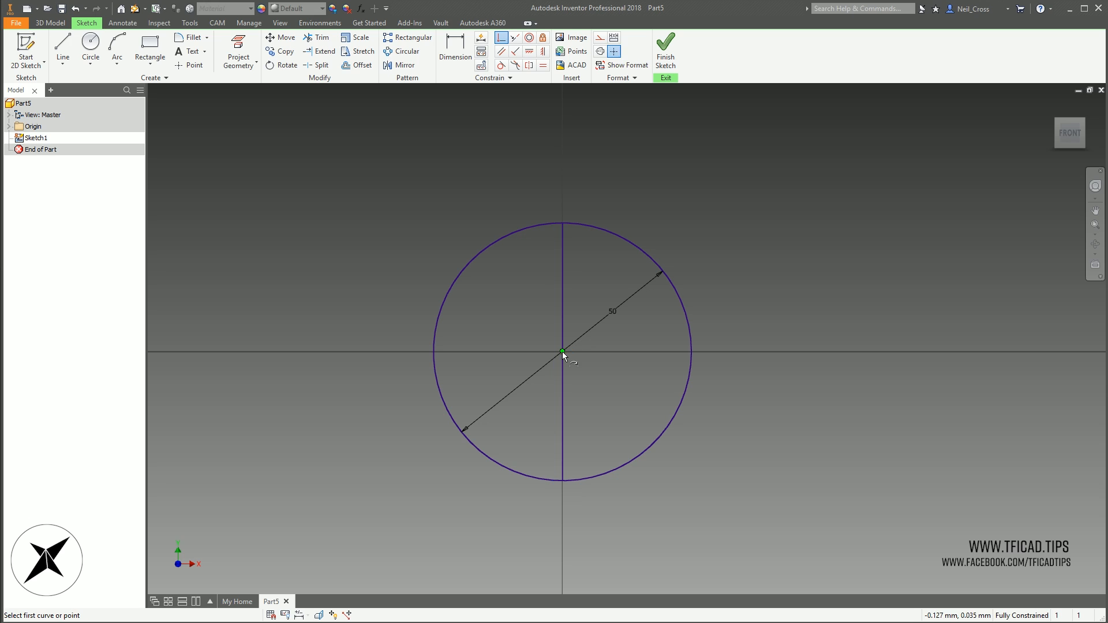
pyautogui.press('Escape')
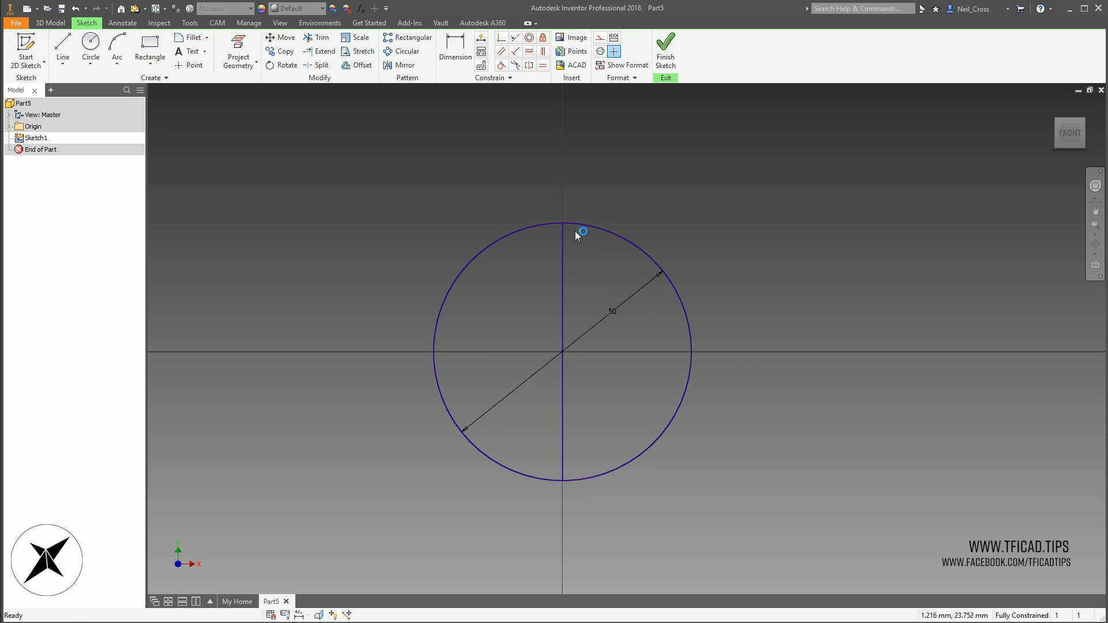
pyautogui.click(658, 68)
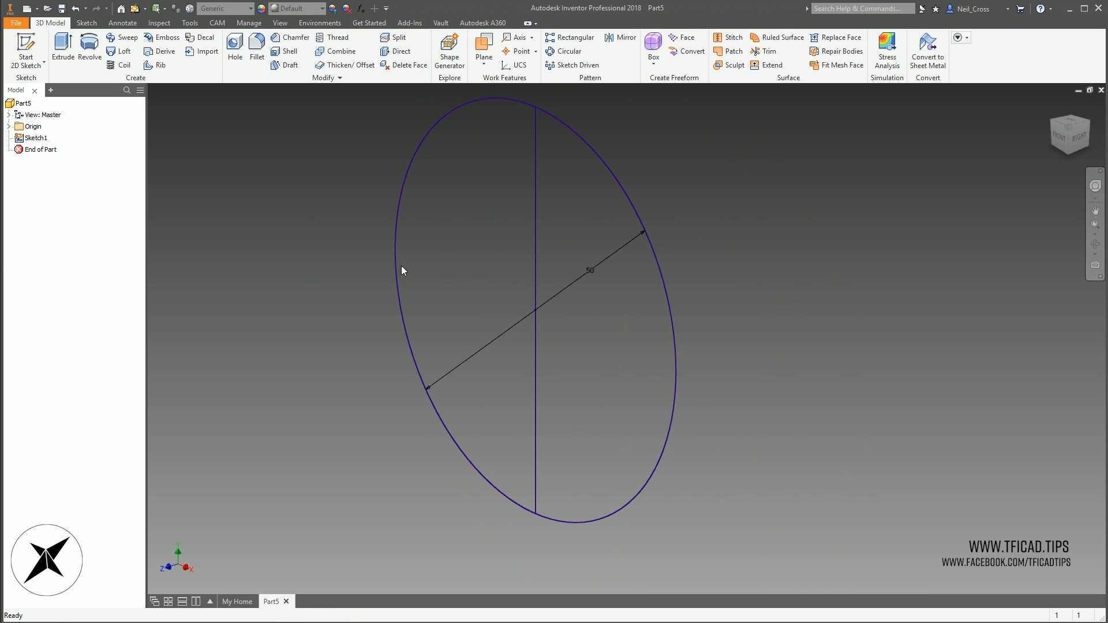
# Revolve the right half of the circle fully around the vertical line to make a solid ball
pyautogui.press('r')
pyautogui.click(592, 231)
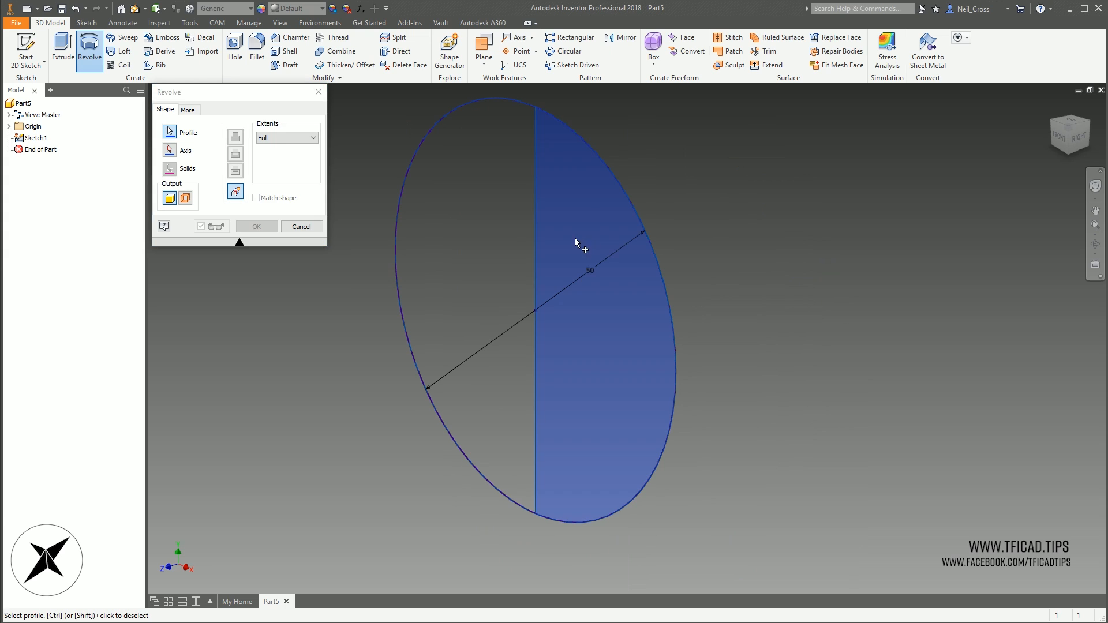
pyautogui.click(169, 151)
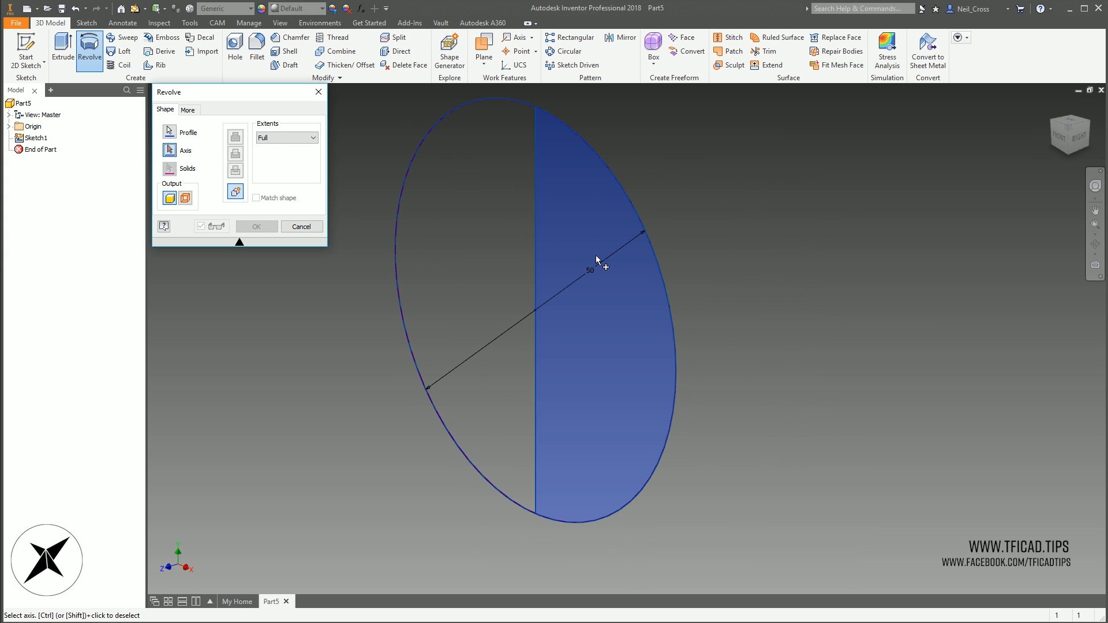
pyautogui.click(535, 243)
pyautogui.click(258, 227)
pyautogui.scroll(-4, 635, 304)
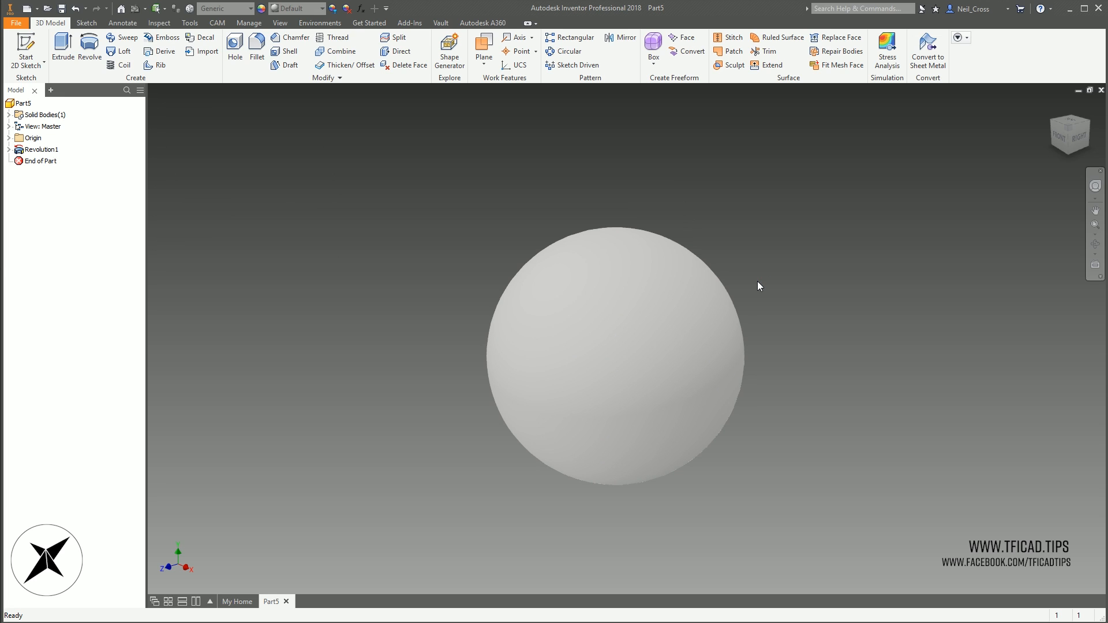
# Assign the ABS Plastic material to the ball part
pyautogui.click(231, 8)
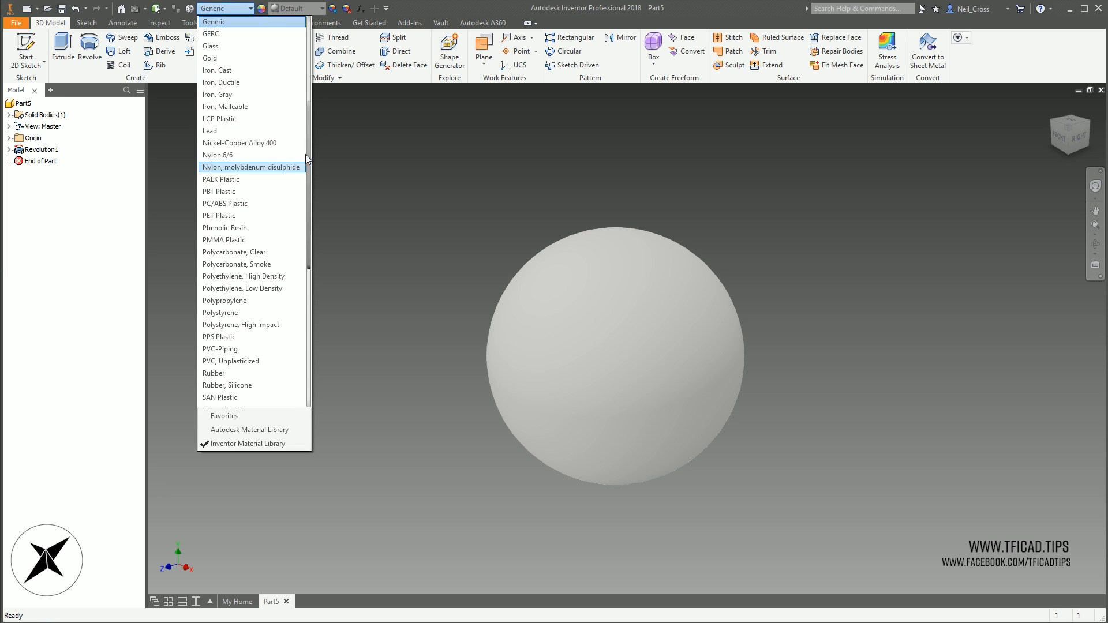
pyautogui.moveTo(309, 199); pyautogui.dragTo(301, 150)
pyautogui.scroll(3, 302, 151)
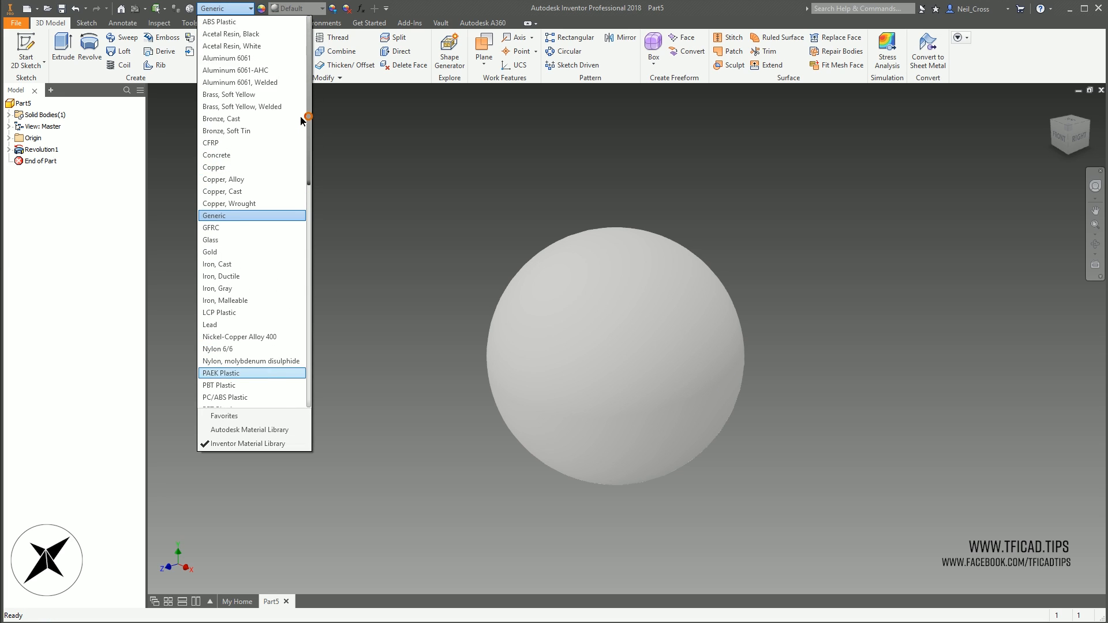
pyautogui.click(231, 33)
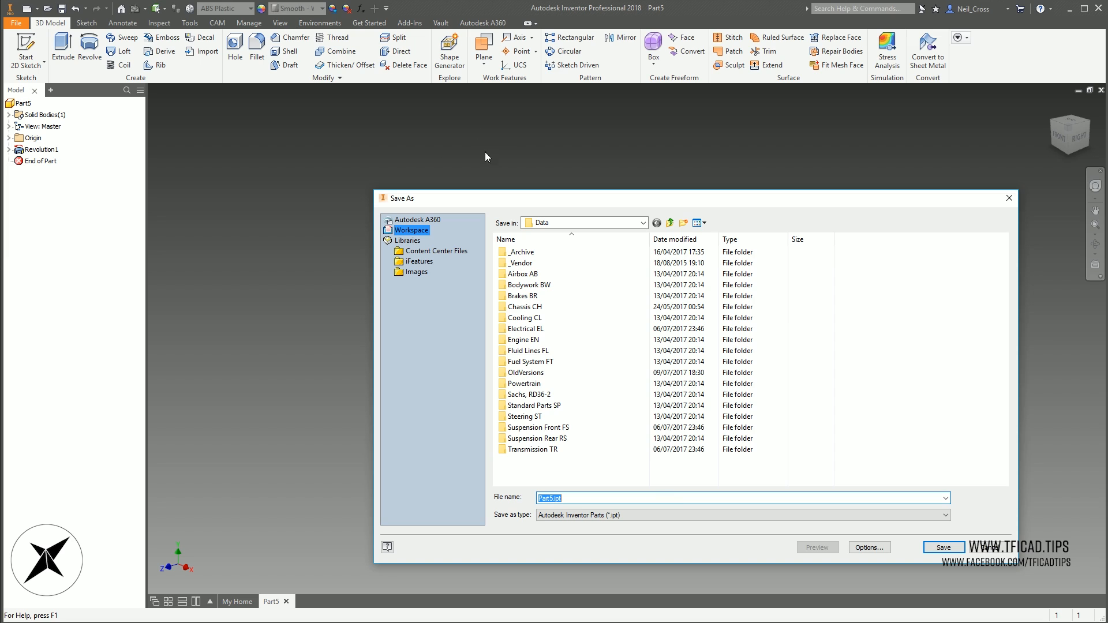
# Save the part as Ball in the project workspace's Data folder
pyautogui.click(565, 223)
pyautogui.click(548, 233)
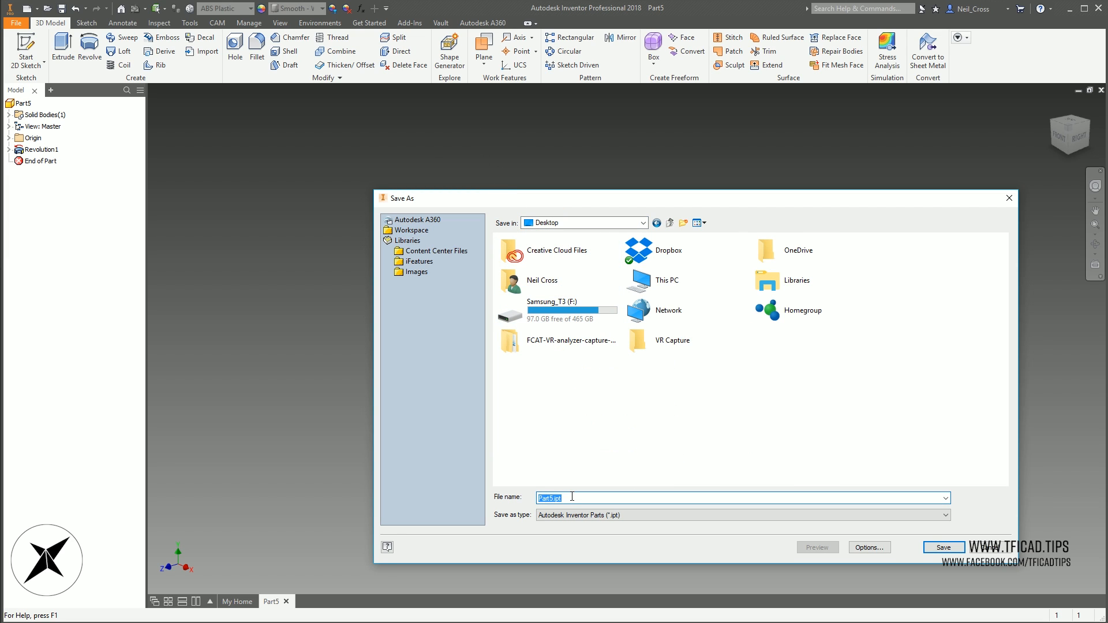
pyautogui.click(419, 231)
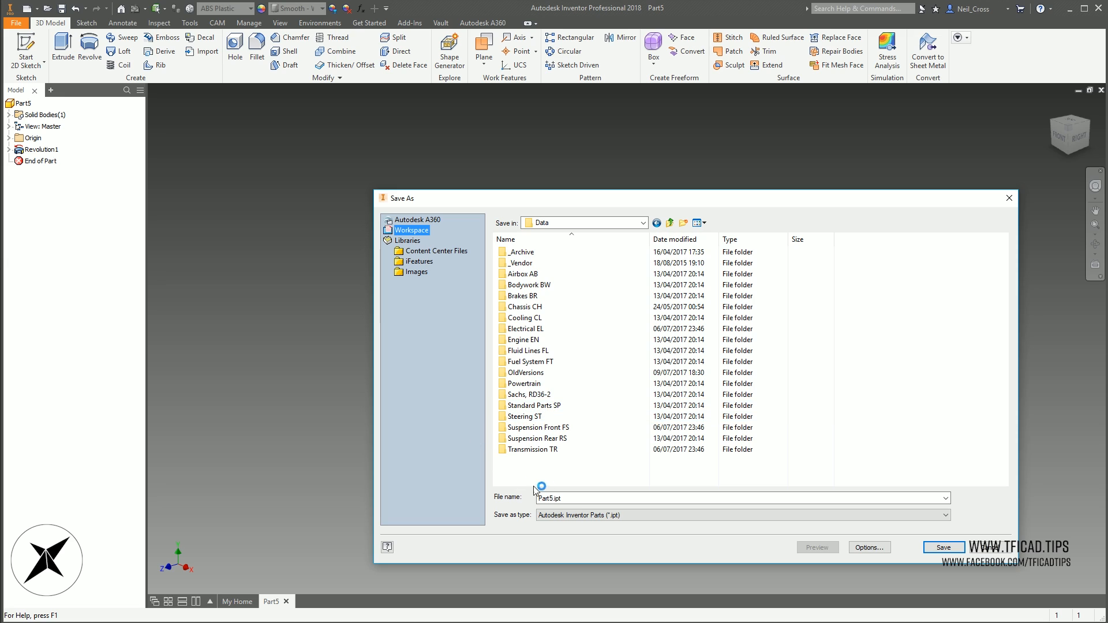
pyautogui.click(590, 497)
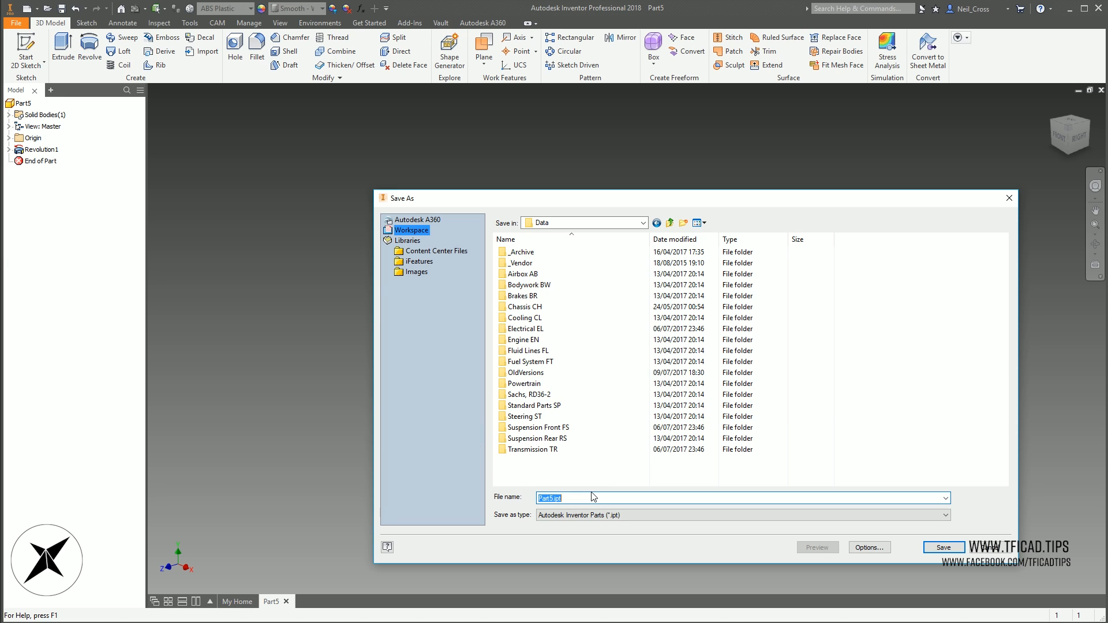
pyautogui.write('Ball')
pyautogui.press('Return')
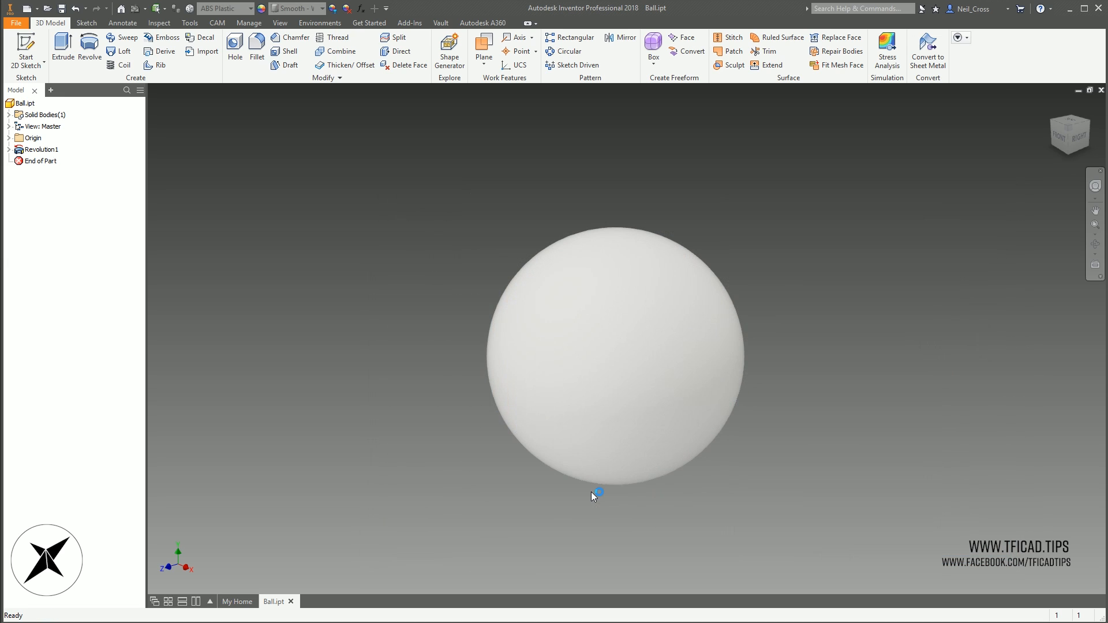
# Create a new assembly from the Standard.iam template
pyautogui.click(27, 10)
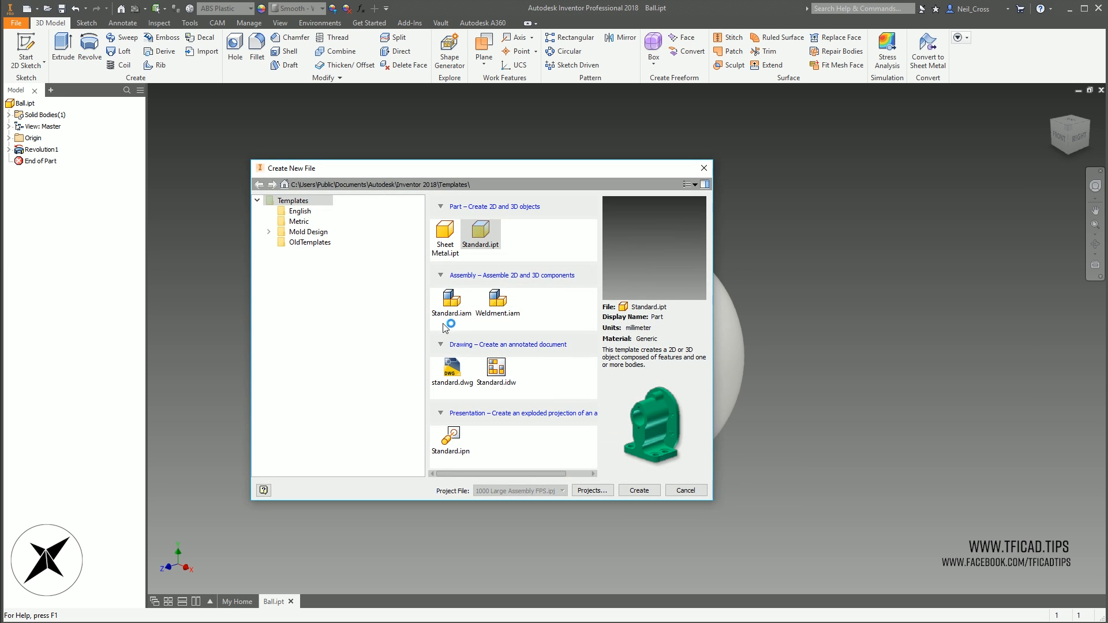
pyautogui.doubleClick(456, 308)
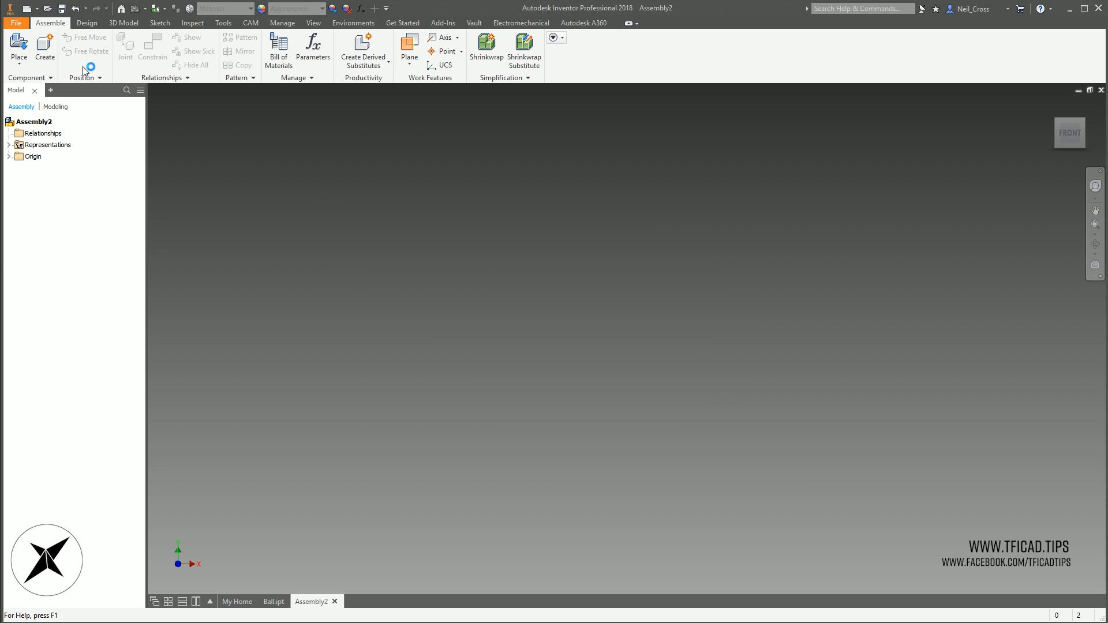
# Place one Ball.ipt component in the assembly, grounded at the origin
pyautogui.click(49, 56)
pyautogui.press('Escape')
pyautogui.click(19, 46)
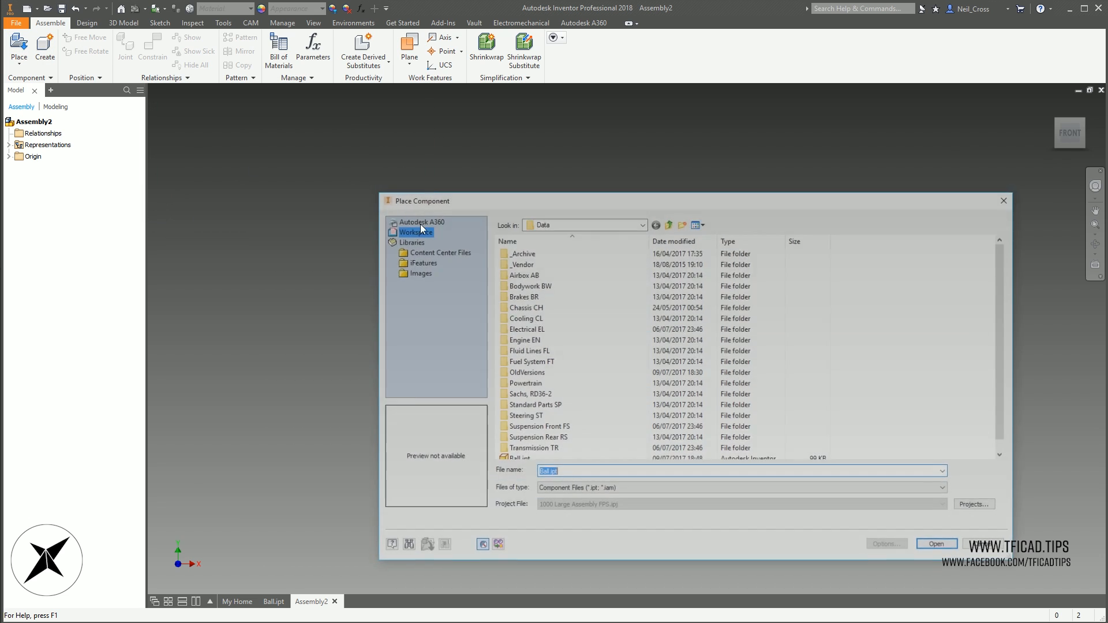
pyautogui.click(518, 449)
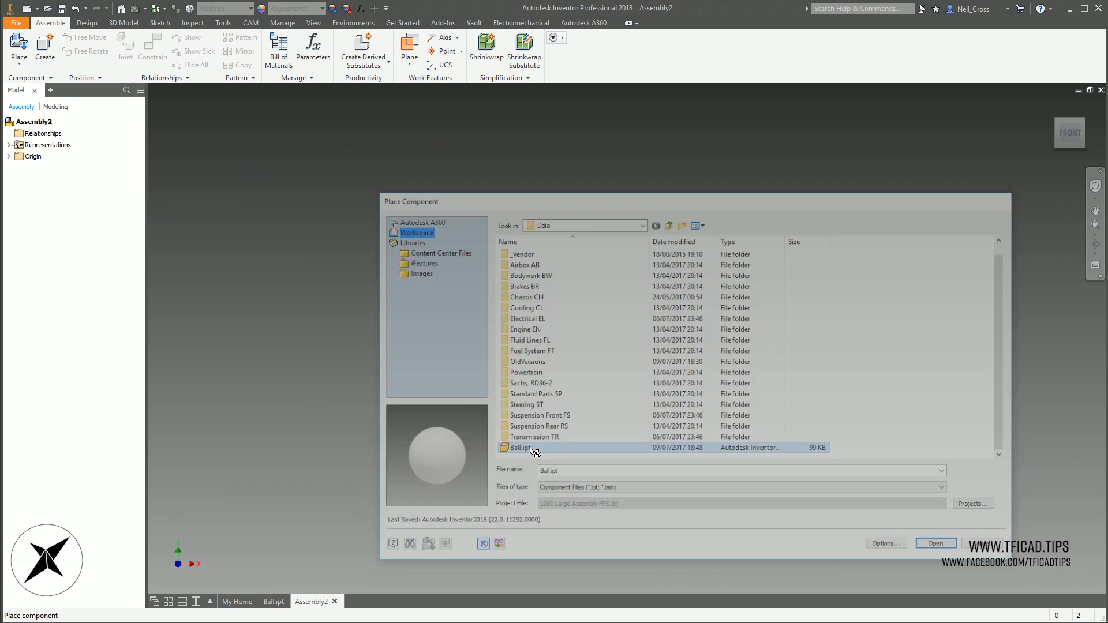
pyautogui.doubleClick(529, 448)
pyautogui.rightClick(542, 321)
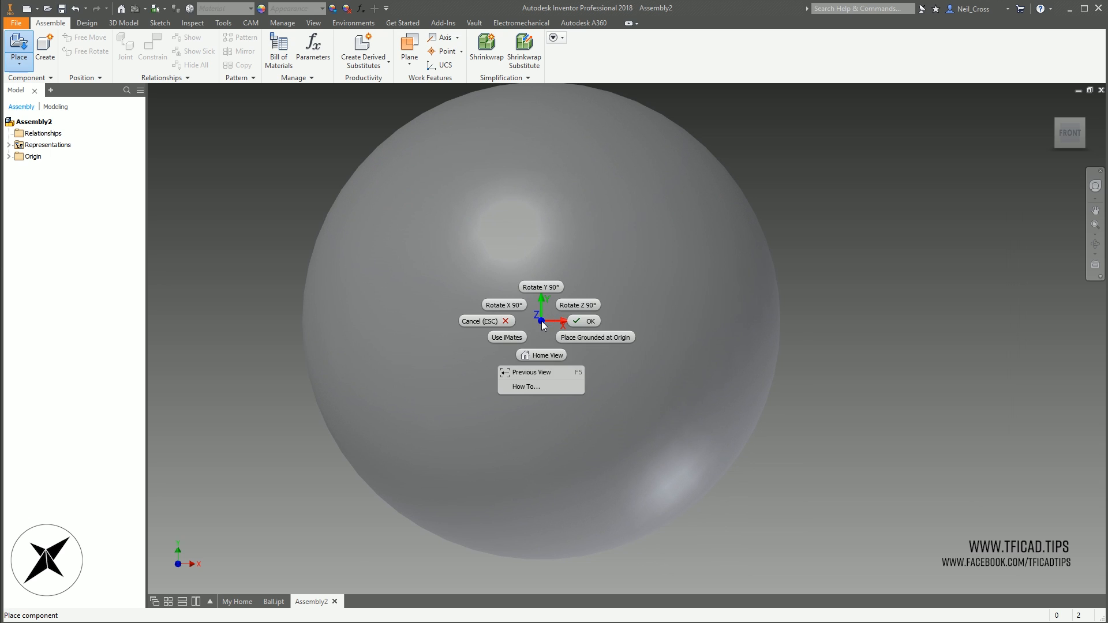
pyautogui.click(584, 338)
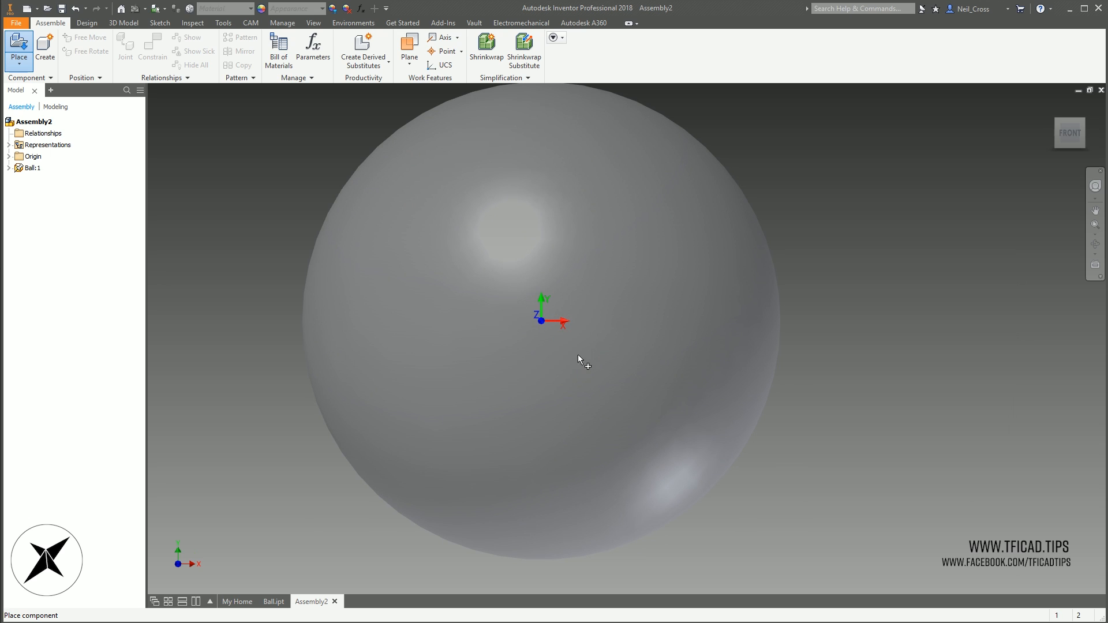
pyautogui.moveTo(500, 351); pyautogui.dragTo(476, 380, button='middle')
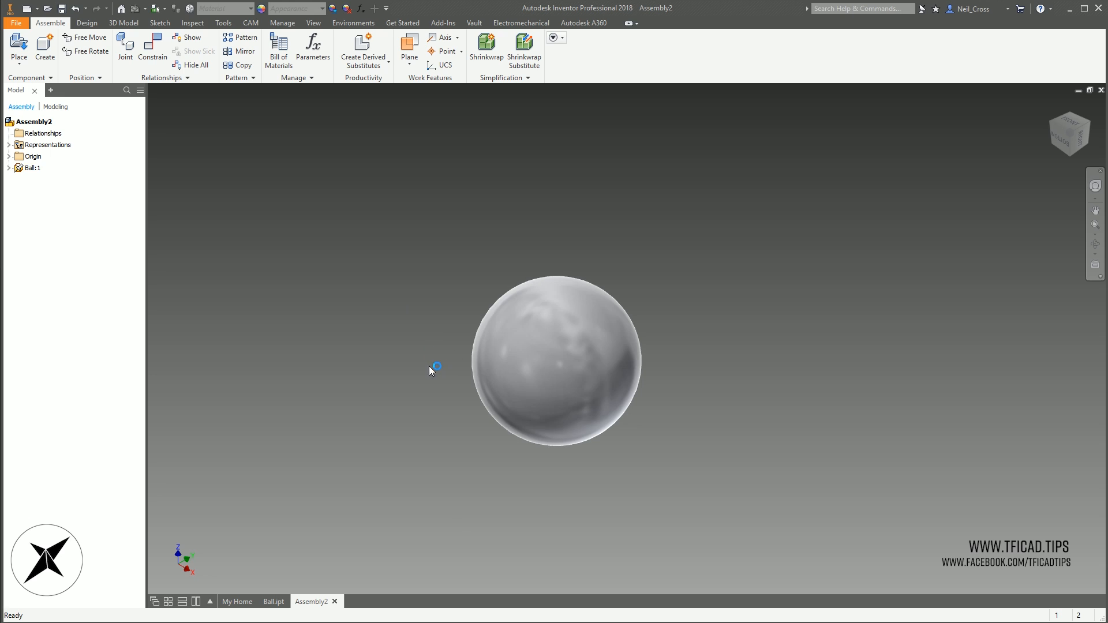
# Create an in-place Standard.ipt part called Cloth in the Data folder, based on the assembly's XY plane
pyautogui.click(9, 156)
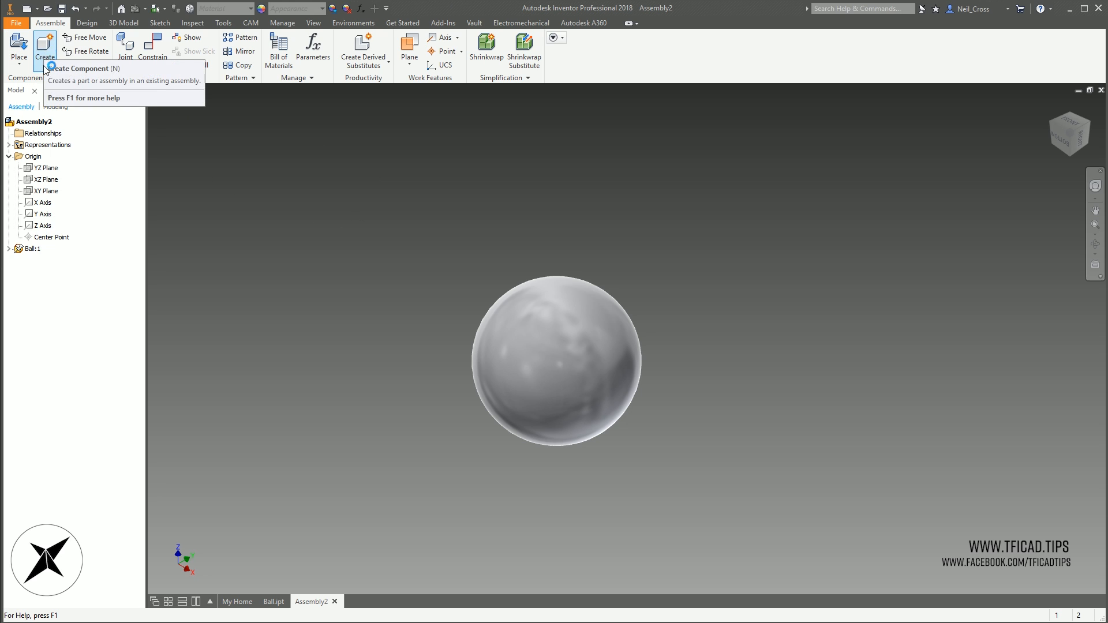
pyautogui.click(26, 10)
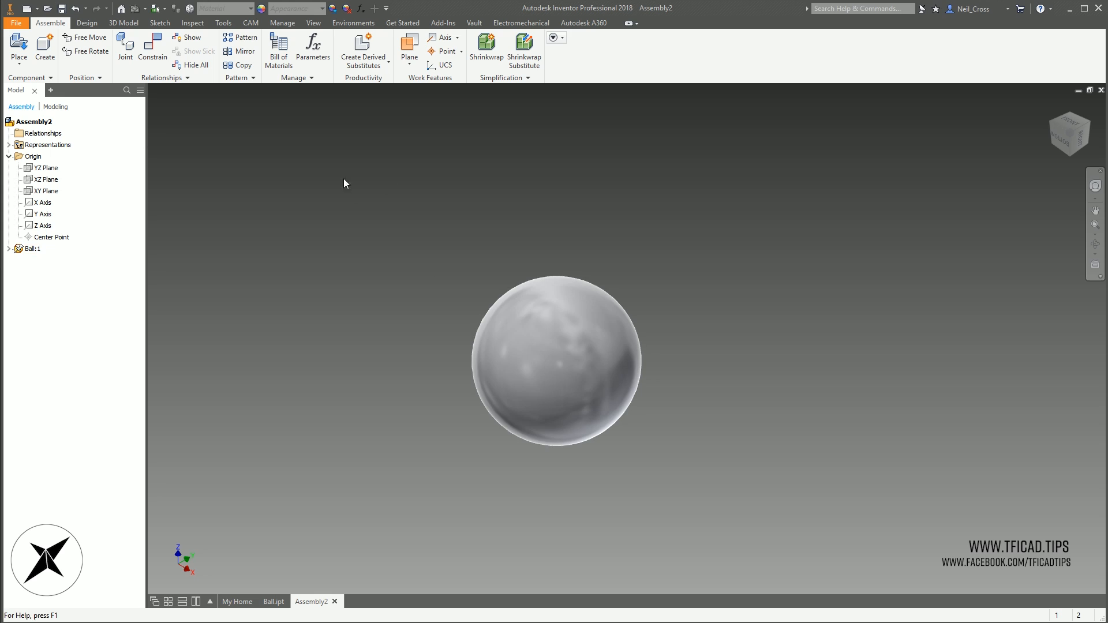
pyautogui.click(46, 49)
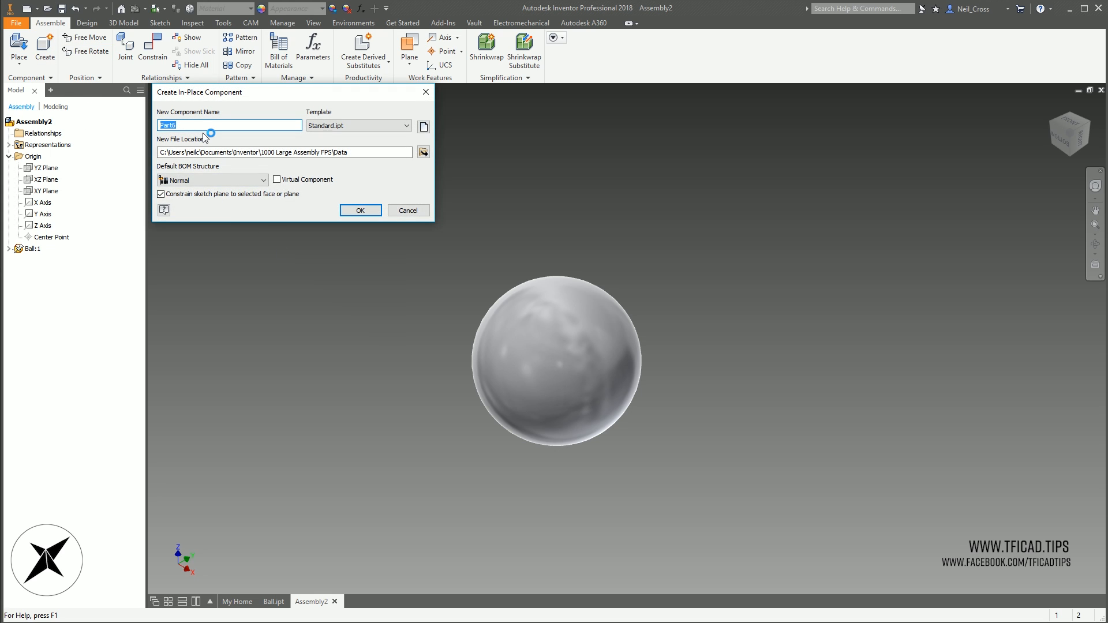
pyautogui.write('Cloth')
pyautogui.click(424, 152)
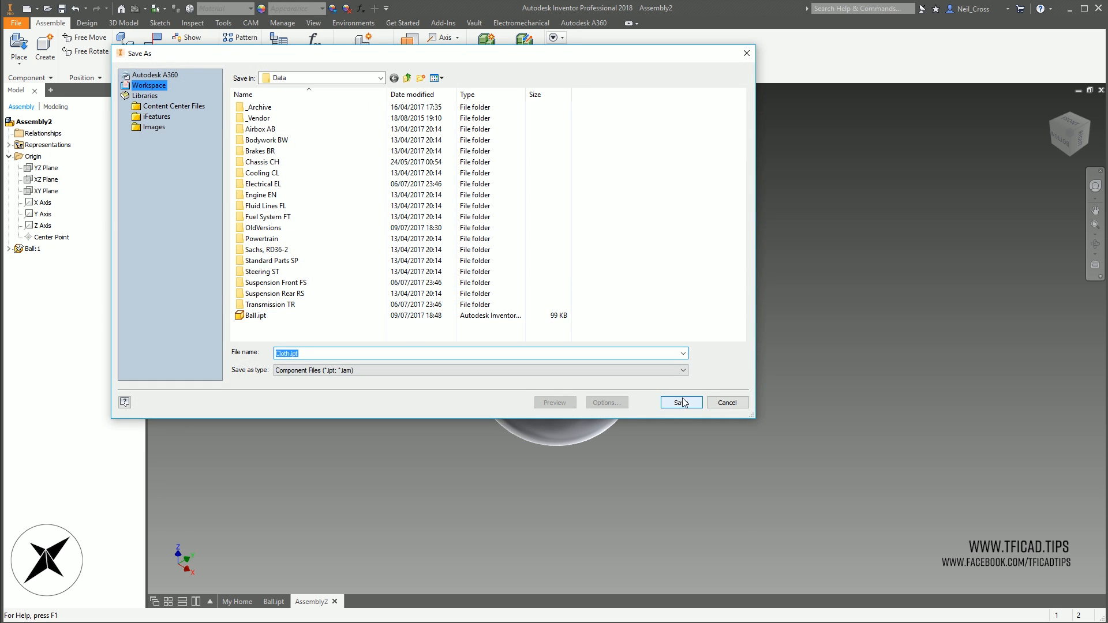
pyautogui.click(678, 402)
pyautogui.click(360, 211)
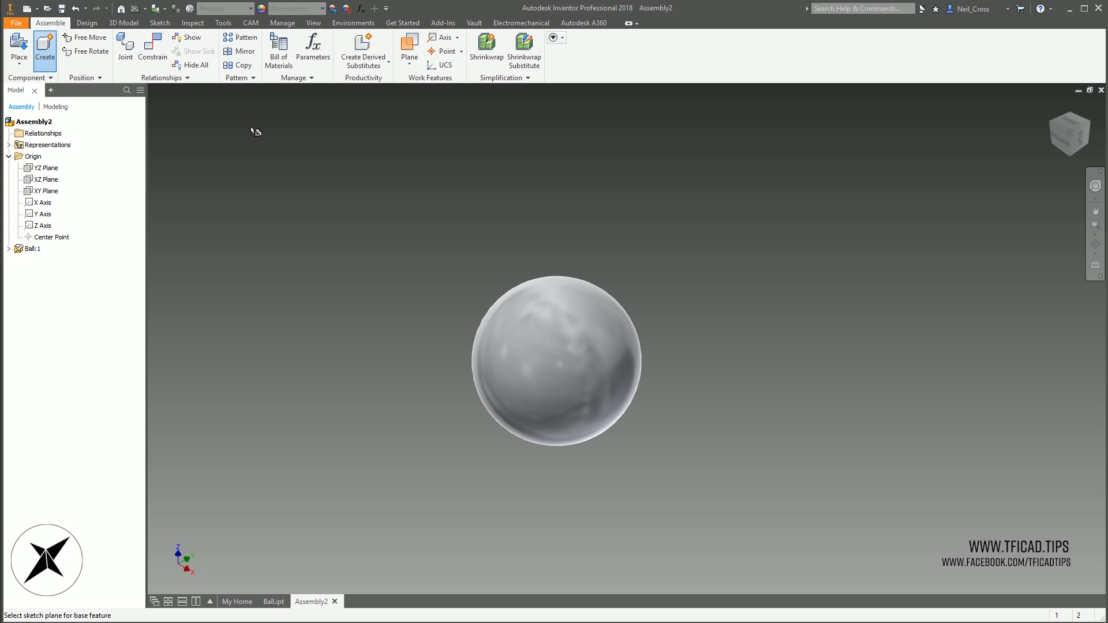
pyautogui.click(48, 192)
pyautogui.click(45, 191)
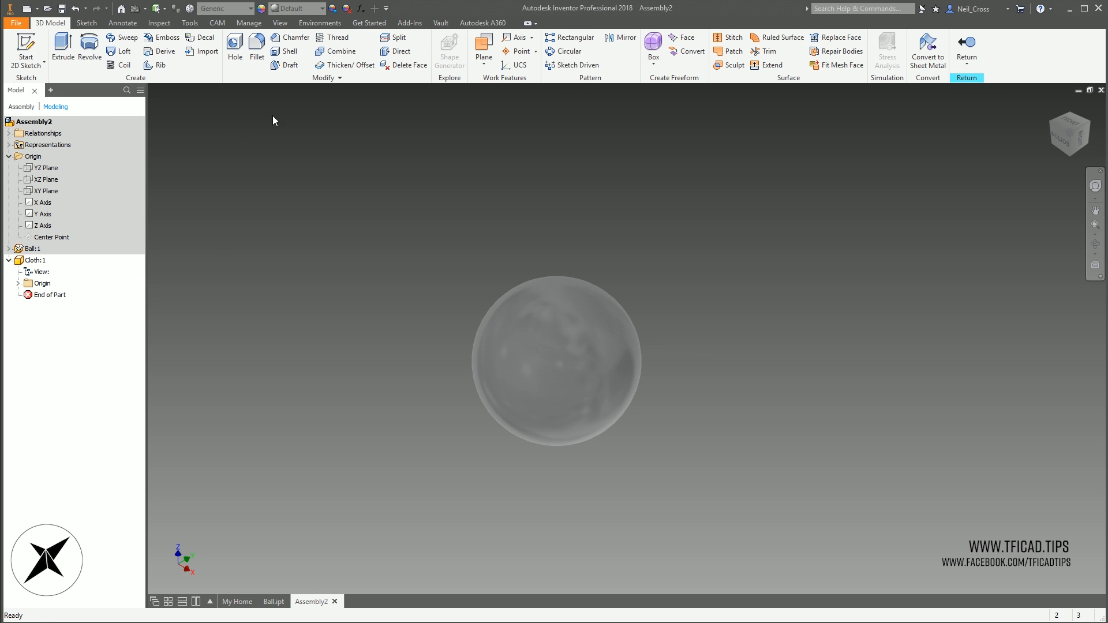
# Create a work plane offset 15 mm upward from the Cloth part's XY plane
pyautogui.click(484, 46)
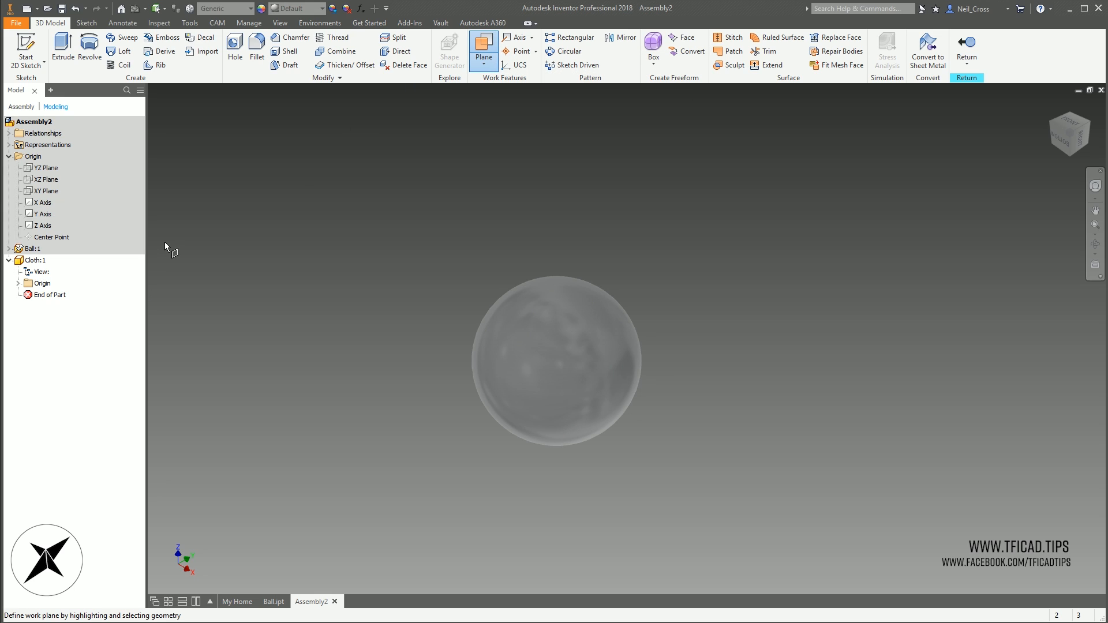
pyautogui.click(18, 283)
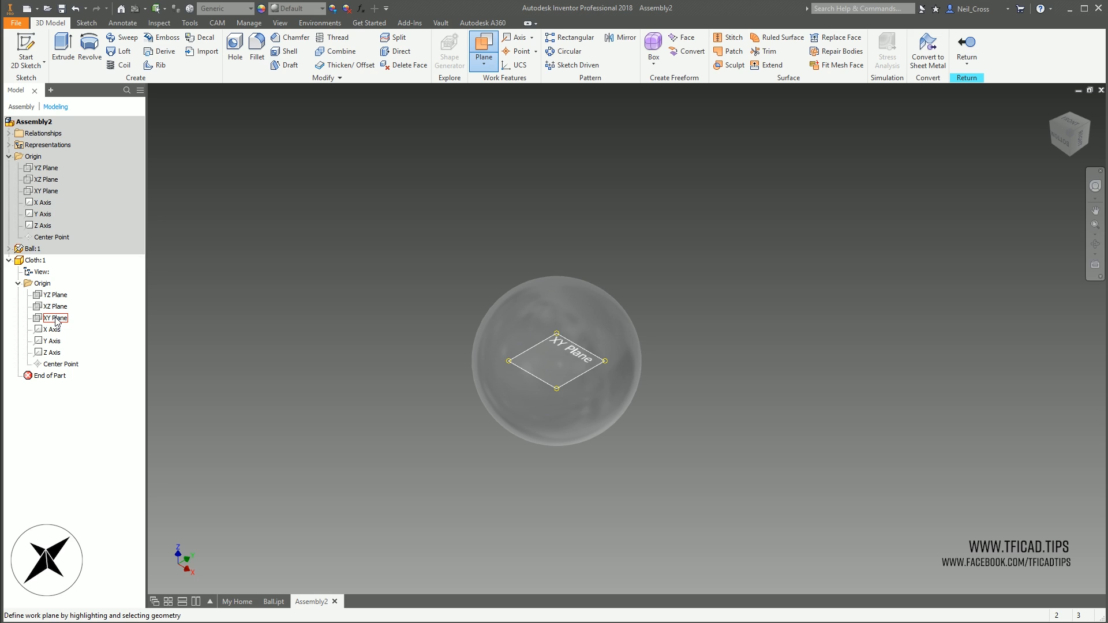
pyautogui.click(56, 319)
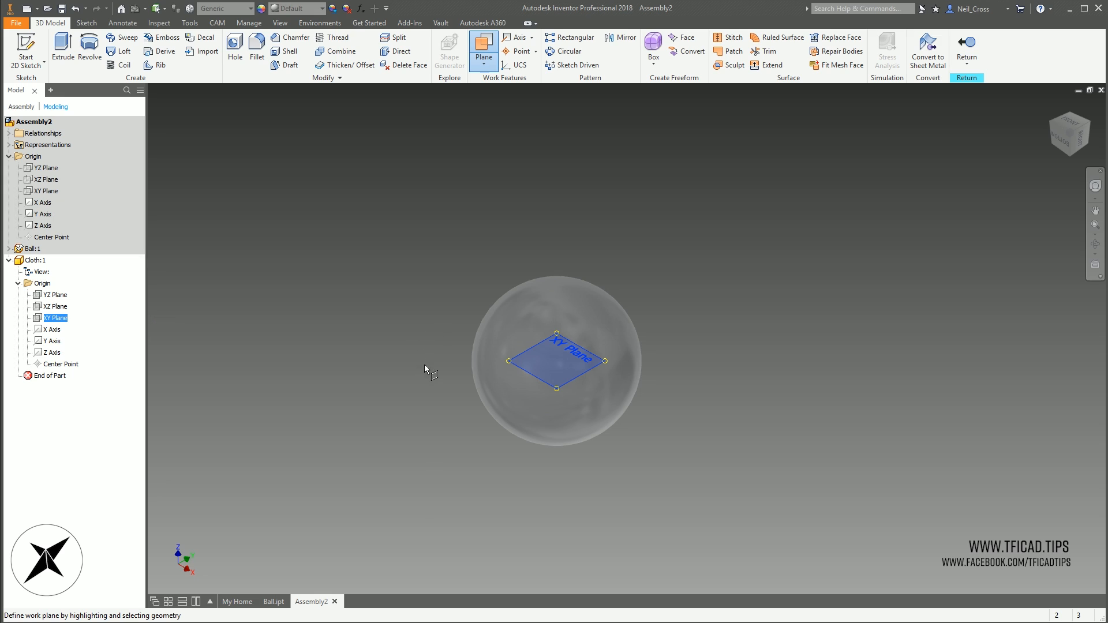
pyautogui.moveTo(424, 364); pyautogui.dragTo(430, 333)
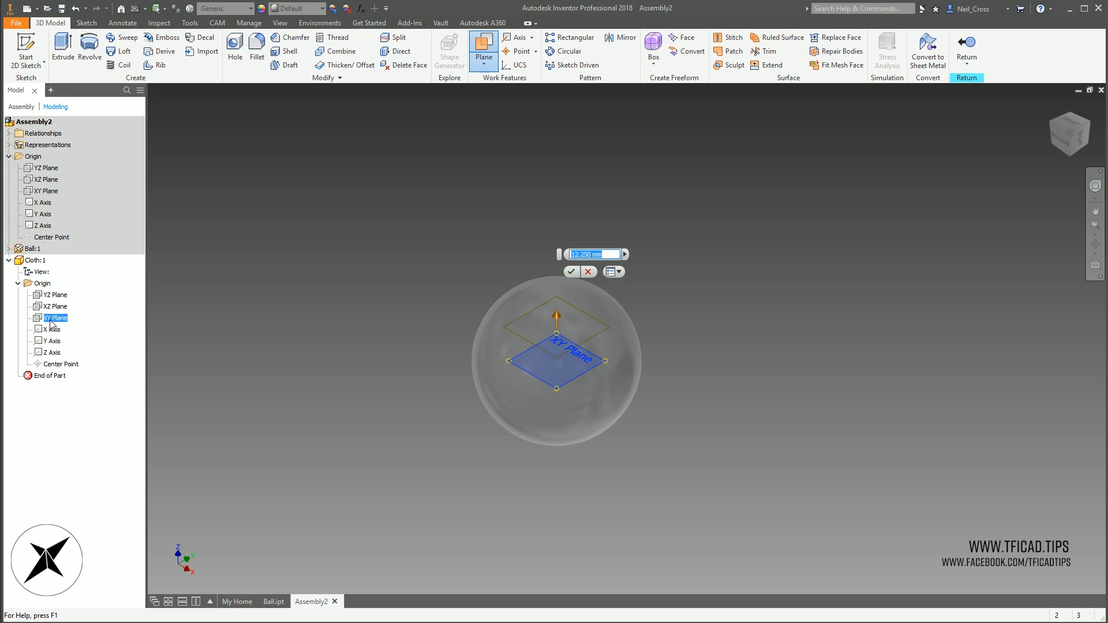
pyautogui.keyDown('shift'); pyautogui.moveTo(667, 367); pyautogui.dragTo(579, 369, button='middle'); pyautogui.keyUp('shift')
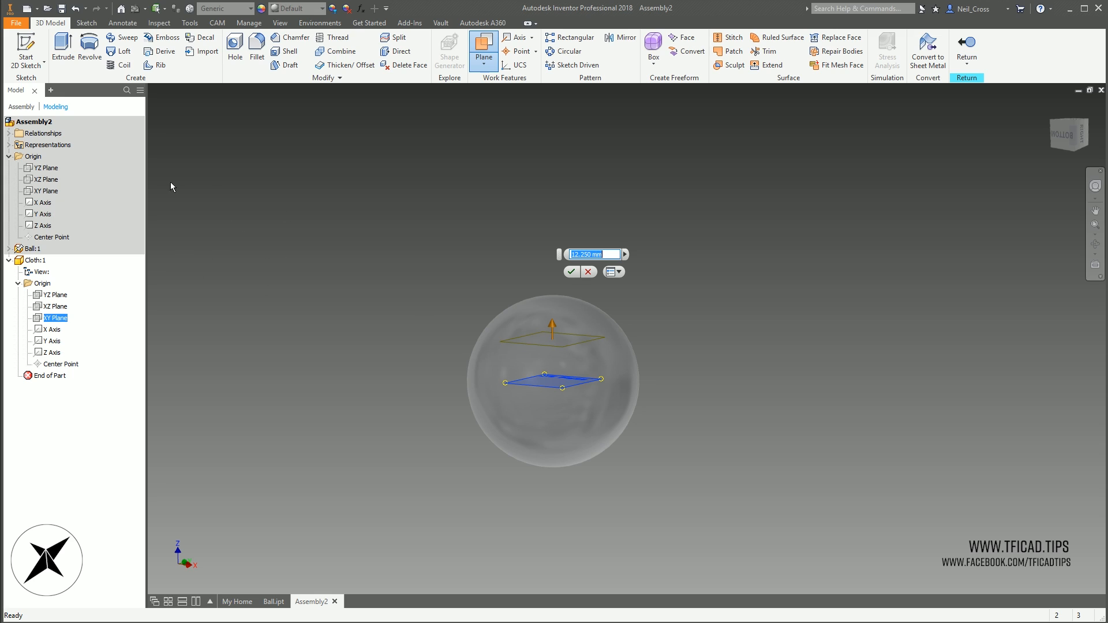
pyautogui.moveTo(968, 231)
pyautogui.keyDown('shift'); pyautogui.mouseDown(button='middle')
pyautogui.moveTo(814, 307)
pyautogui.moveTo(854, 299)
pyautogui.moveTo(781, 316)
pyautogui.mouseUp(button='middle'); pyautogui.keyUp('shift')
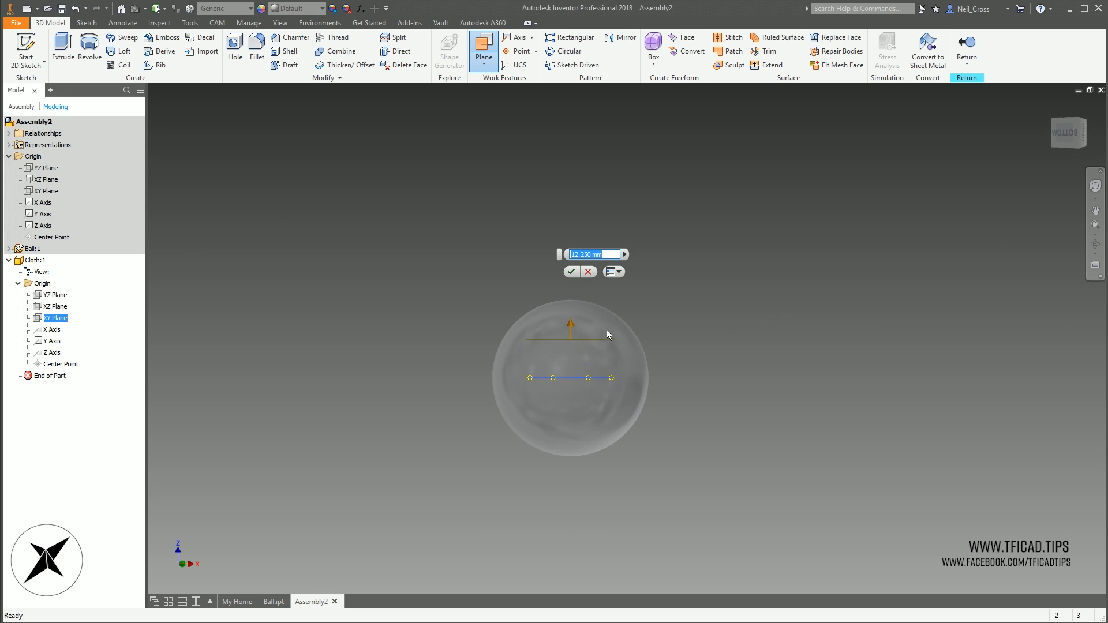
pyautogui.scroll(-1, 604, 336)
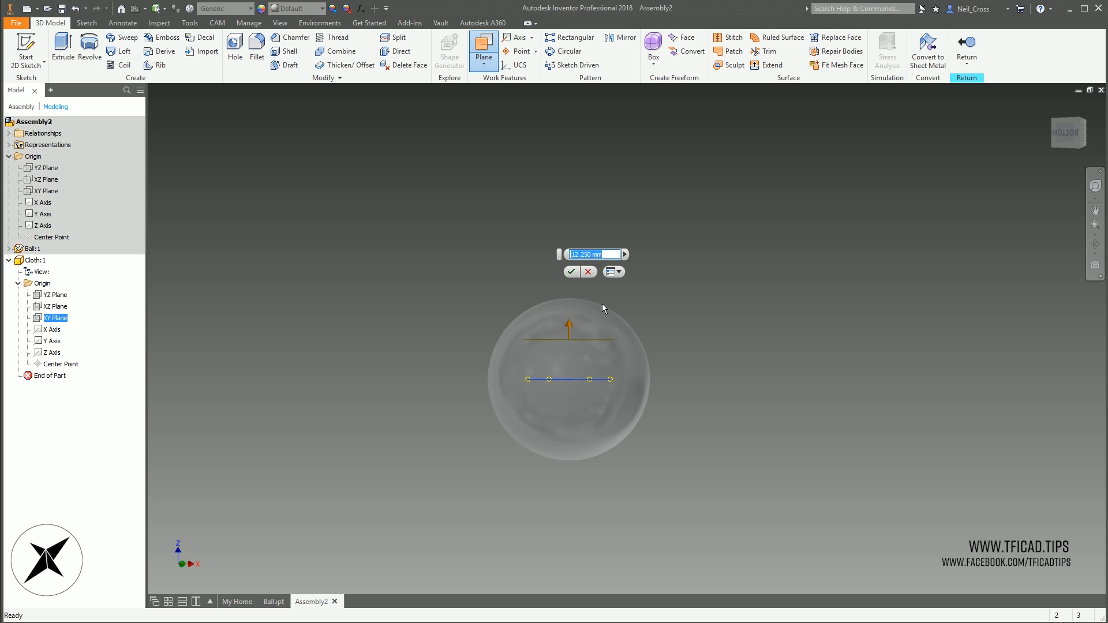
pyautogui.moveTo(571, 329)
pyautogui.mouseDown()
pyautogui.moveTo(567, 290)
pyautogui.moveTo(553, 322)
pyautogui.mouseUp()
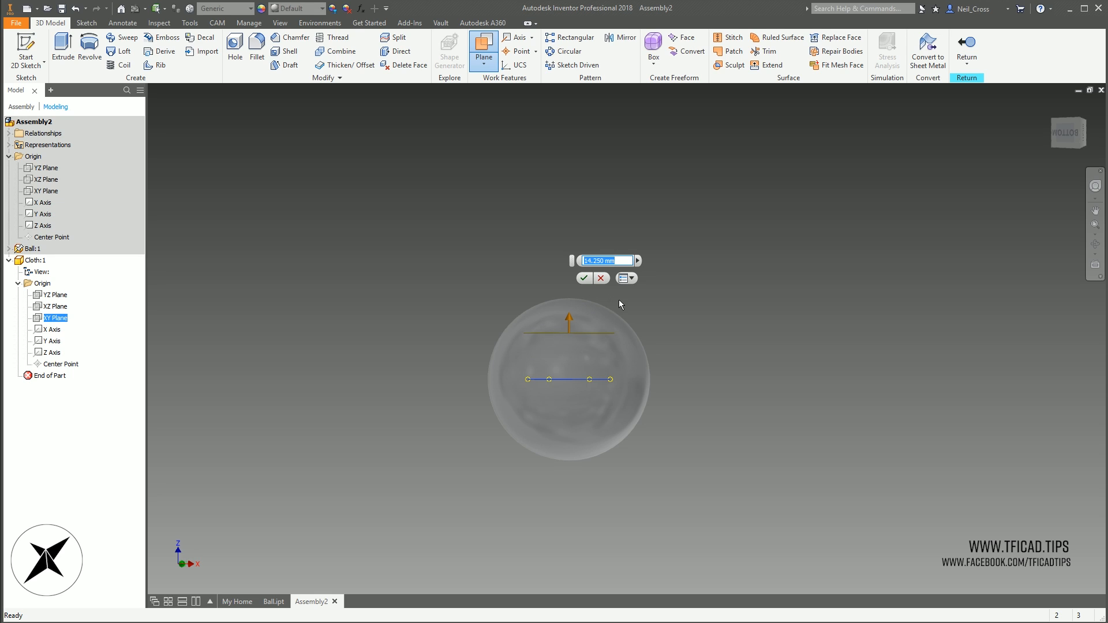
pyautogui.write('15')
pyautogui.click(584, 278)
pyautogui.press('F6')
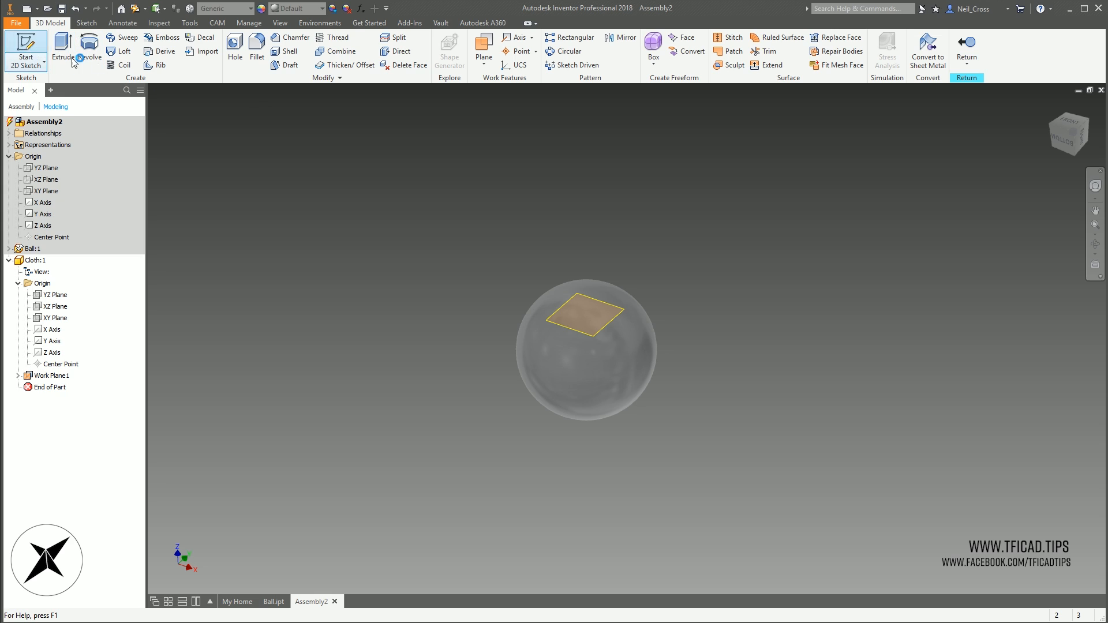
# Sketch a large, irregular closed interpolation spline around the ball on the offset work plane and finish the sketch
pyautogui.click(25, 49)
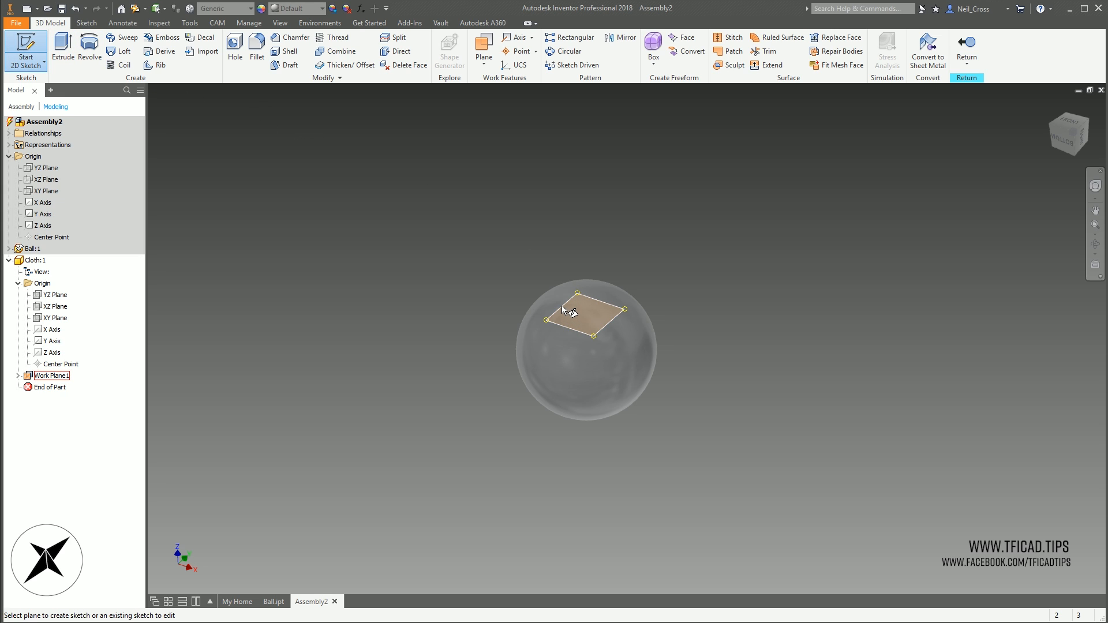
pyautogui.click(570, 318)
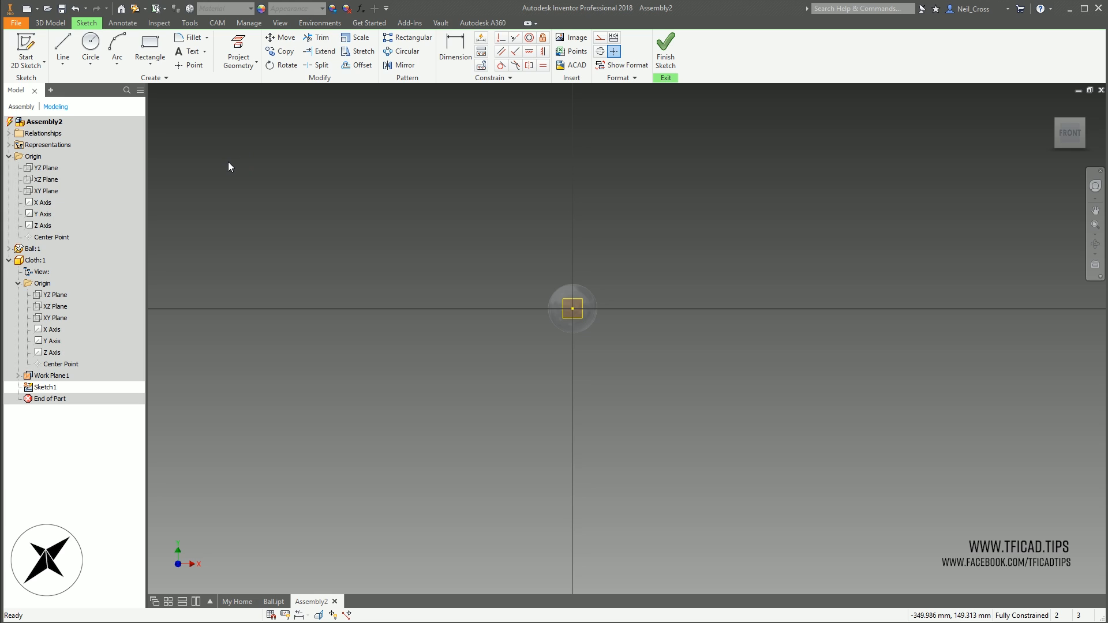
pyautogui.click(62, 63)
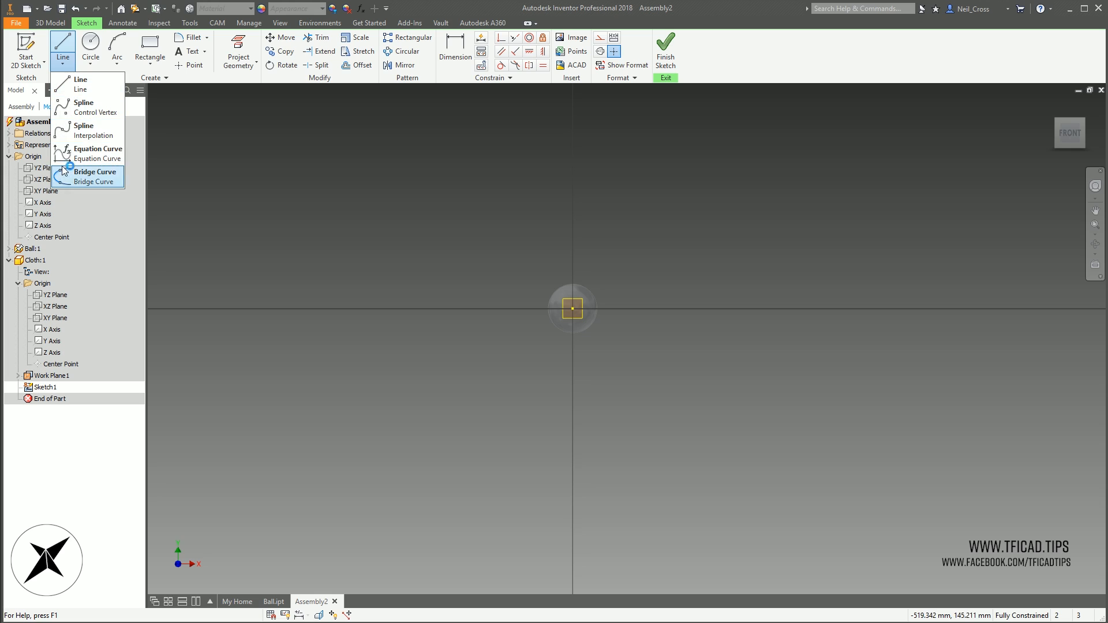
pyautogui.click(85, 138)
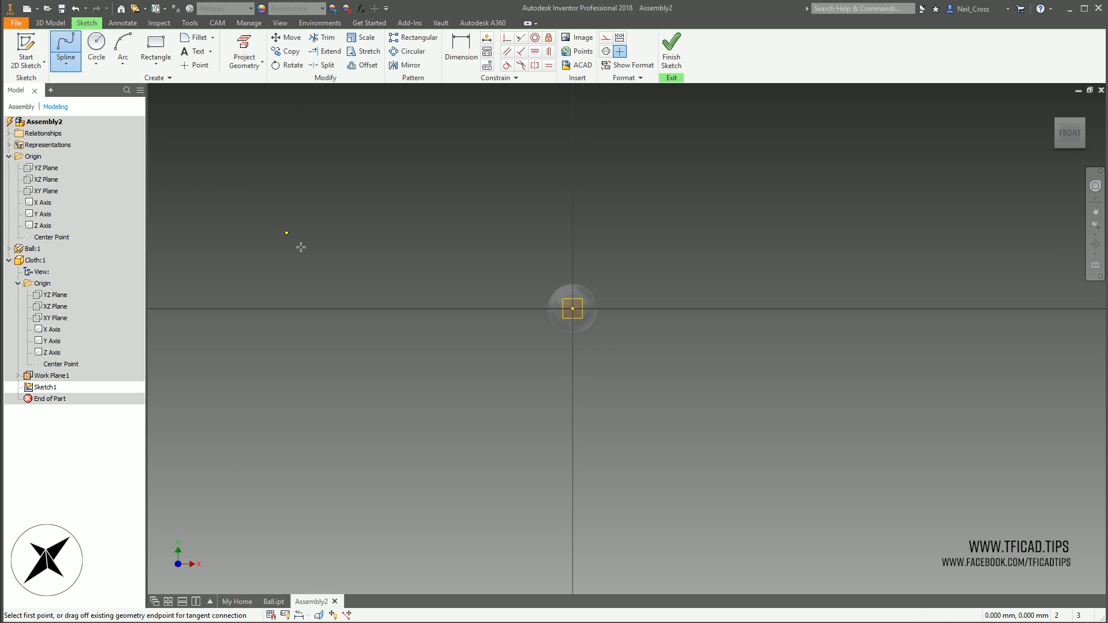
pyautogui.moveTo(346, 309)
pyautogui.mouseDown(button='middle')
pyautogui.moveTo(427, 341)
pyautogui.moveTo(444, 319)
pyautogui.mouseUp(button='middle')
pyautogui.click(373, 322)
pyautogui.click(399, 305)
pyautogui.click(389, 283)
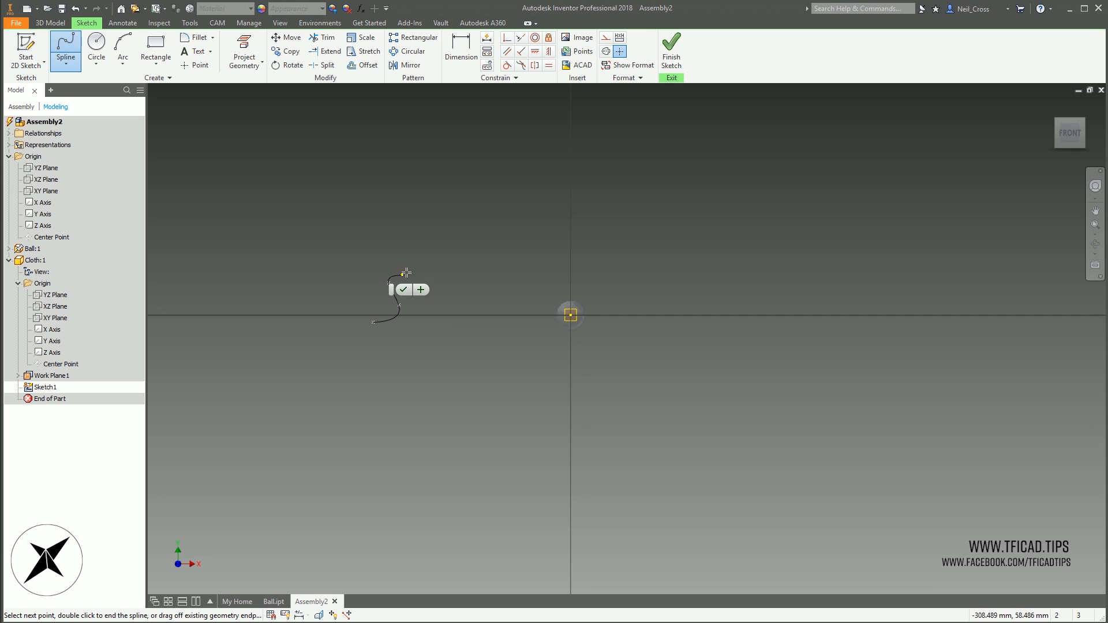
pyautogui.click(429, 264)
pyautogui.click(430, 212)
pyautogui.click(512, 194)
pyautogui.click(597, 222)
pyautogui.click(672, 202)
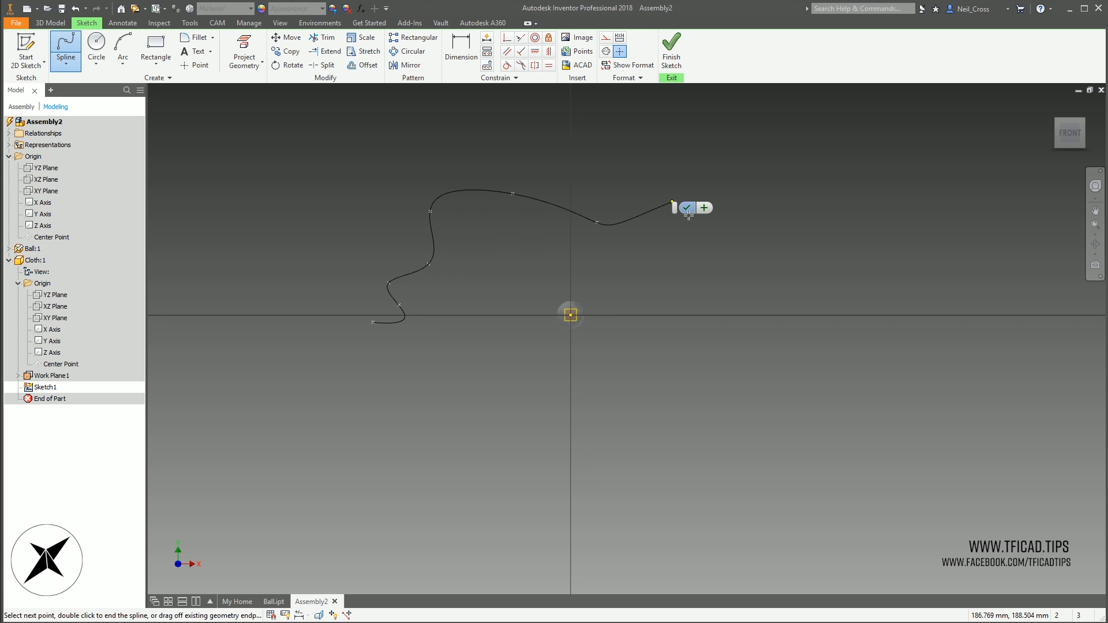
pyautogui.click(708, 251)
pyautogui.click(749, 311)
pyautogui.click(736, 380)
pyautogui.click(660, 404)
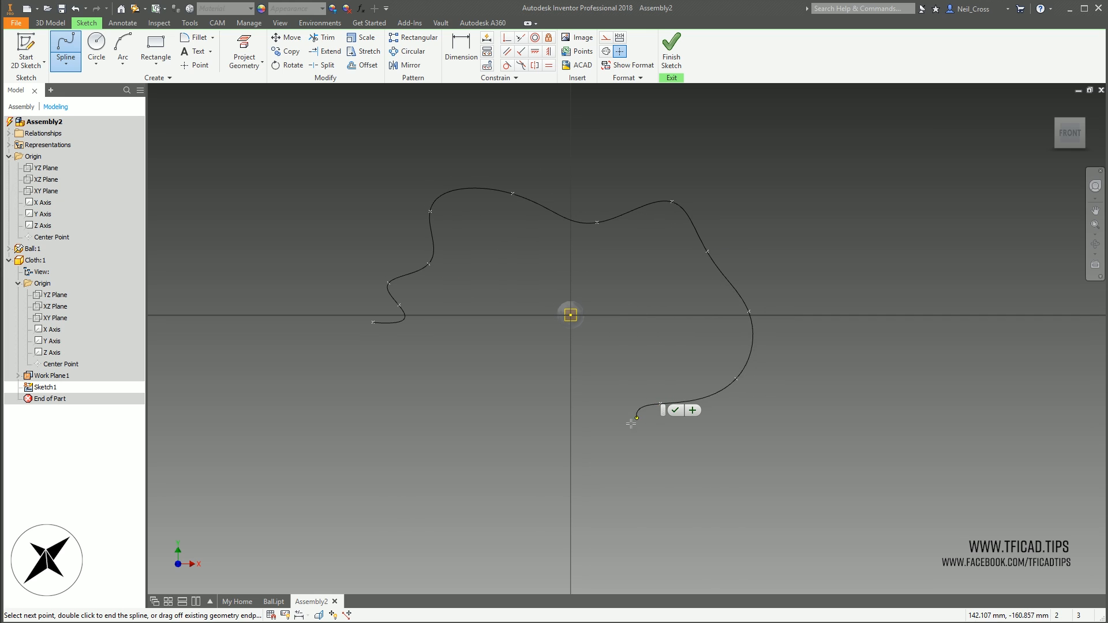
pyautogui.click(610, 439)
pyautogui.click(544, 406)
pyautogui.click(467, 400)
pyautogui.click(388, 423)
pyautogui.click(367, 367)
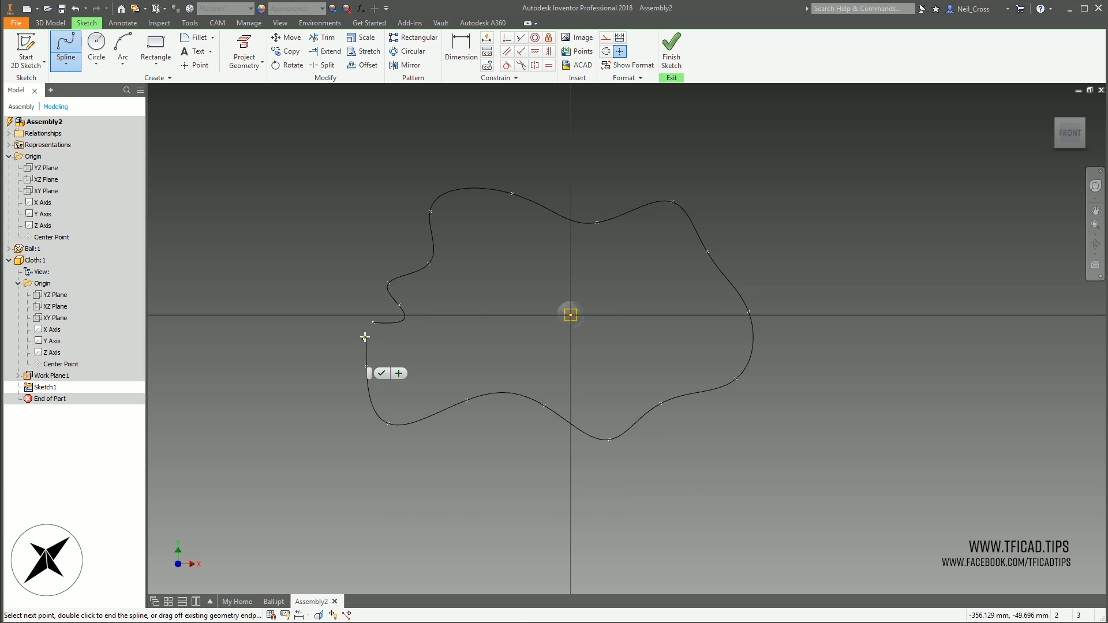
pyautogui.click(373, 323)
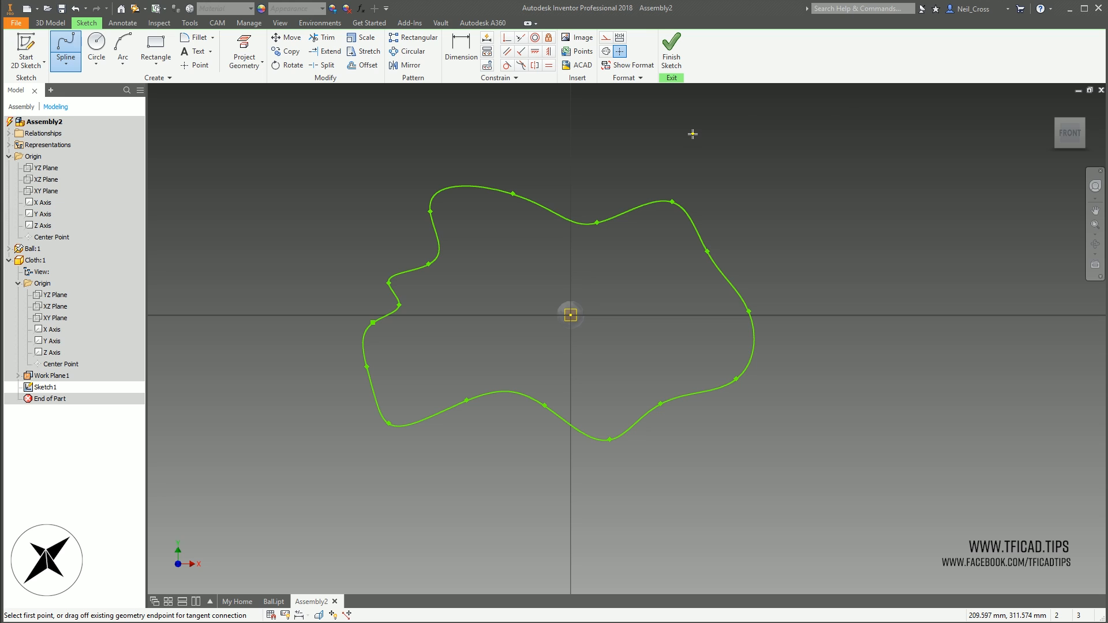
pyautogui.click(672, 51)
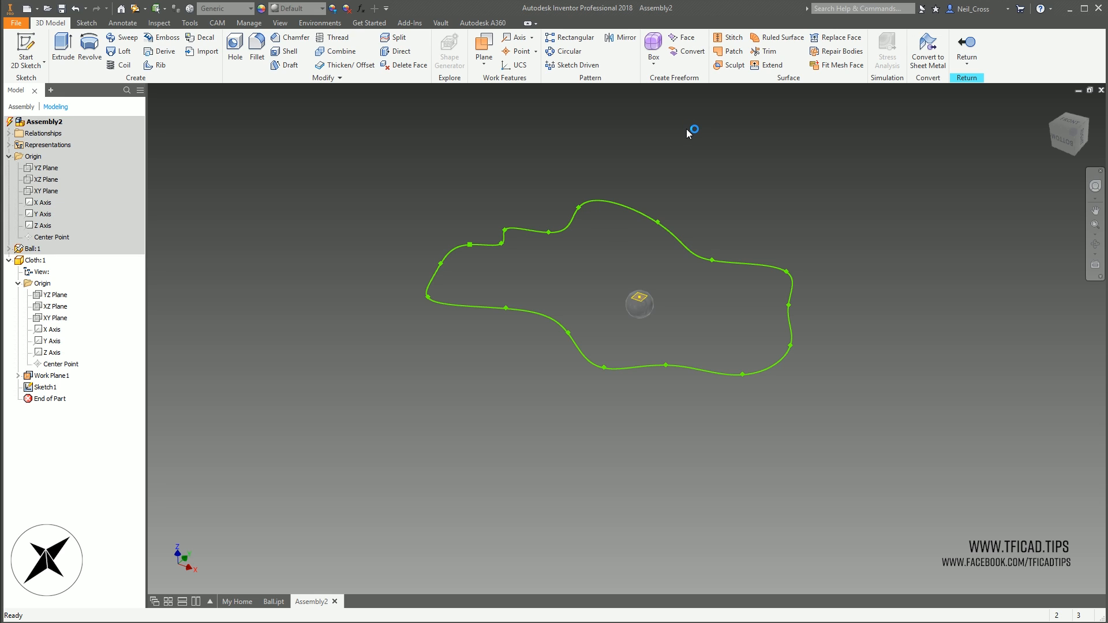
# Fill the closed spline with a Boundary Patch surface
pyautogui.click(729, 51)
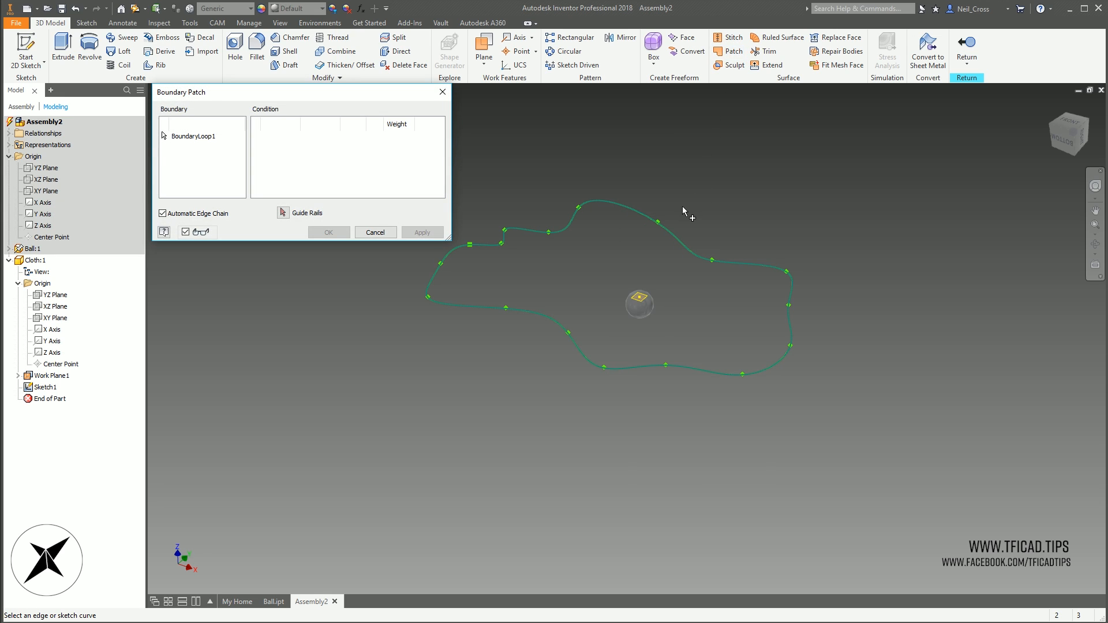
pyautogui.click(671, 236)
pyautogui.scroll(-4, 659, 274)
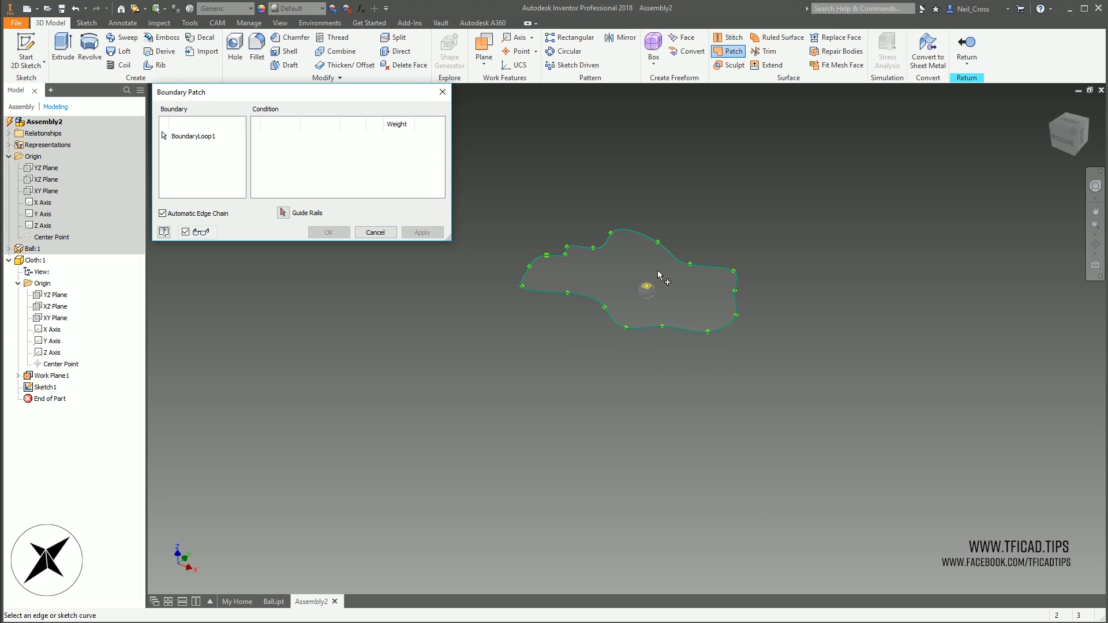
pyautogui.scroll(5, 658, 272)
pyautogui.scroll(4, 660, 277)
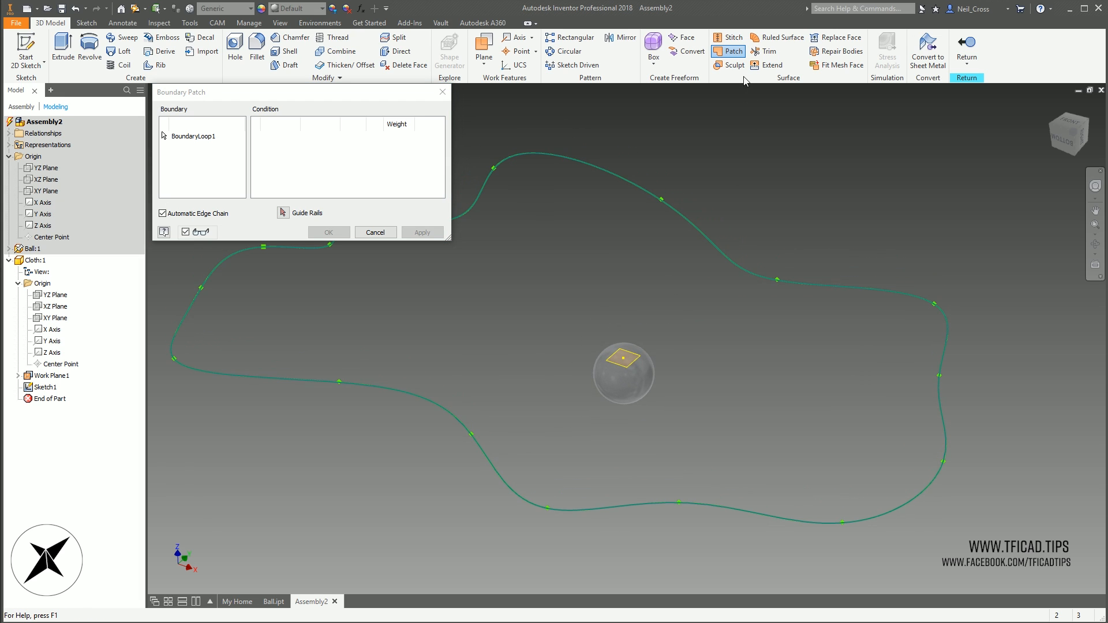
pyautogui.click(677, 210)
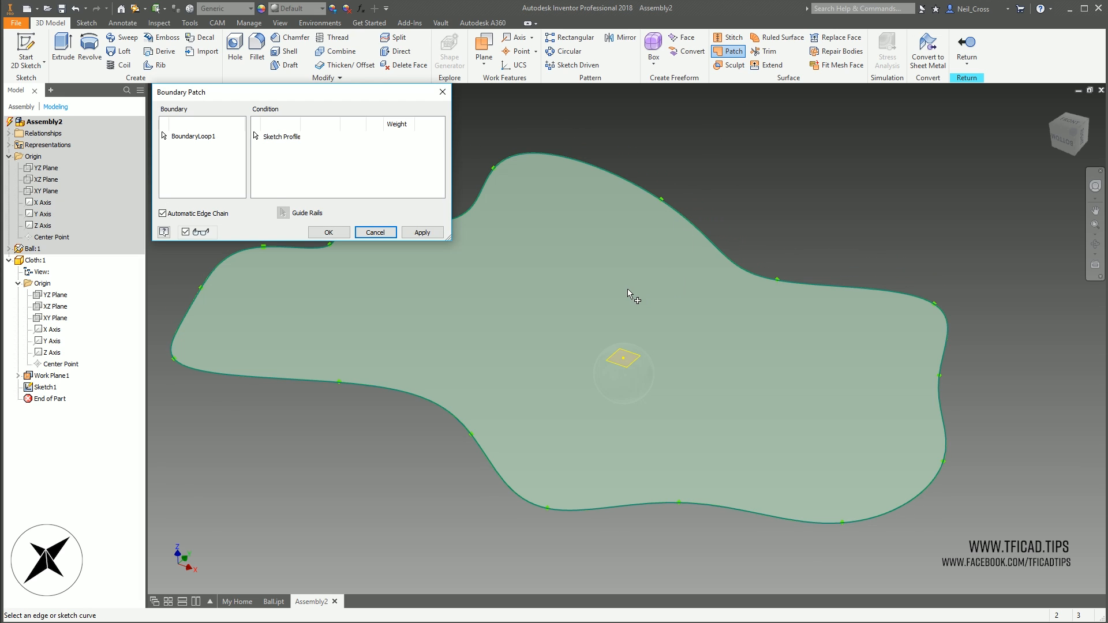
pyautogui.click(329, 232)
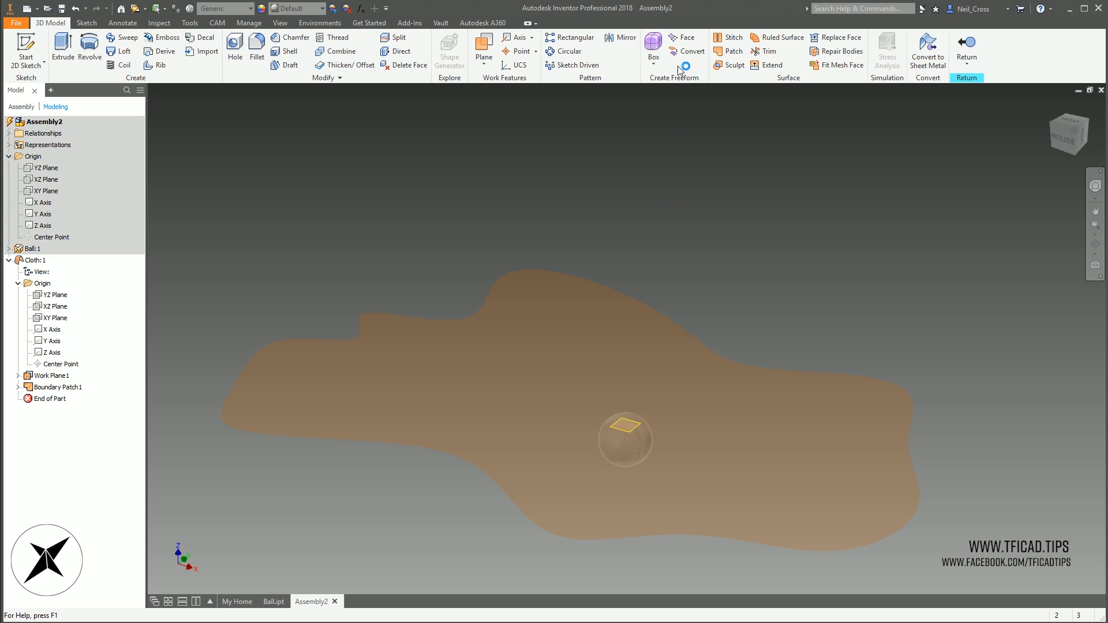
# Select the boundary patch face for freeform conversion and try 20 length faces and 20 width faces
pyautogui.click(687, 51)
pyautogui.click(503, 277)
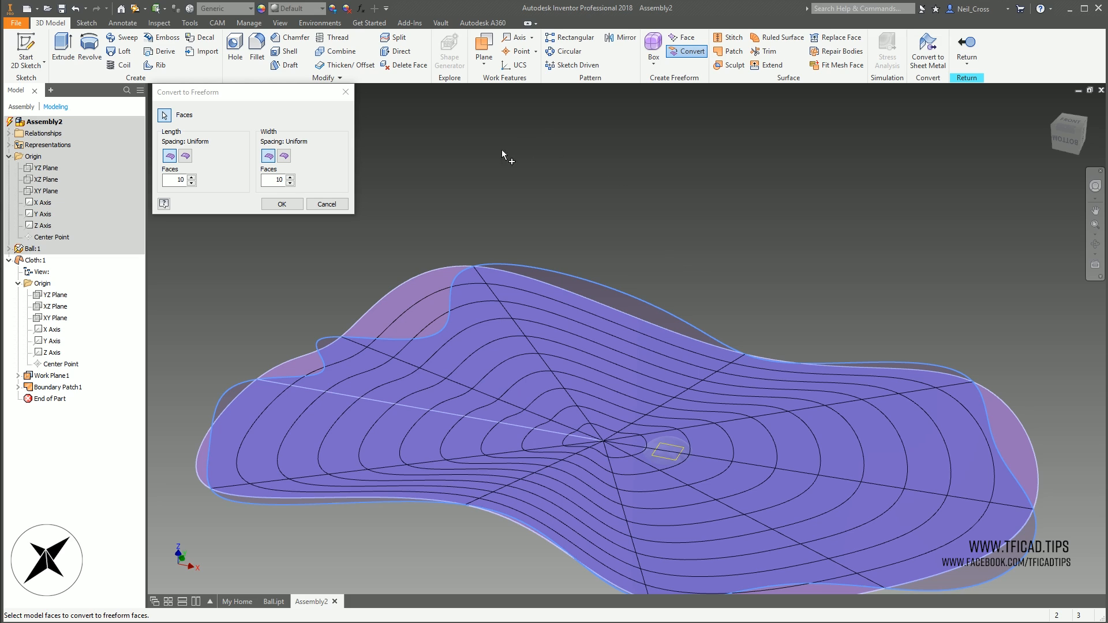
pyautogui.doubleClick(180, 181)
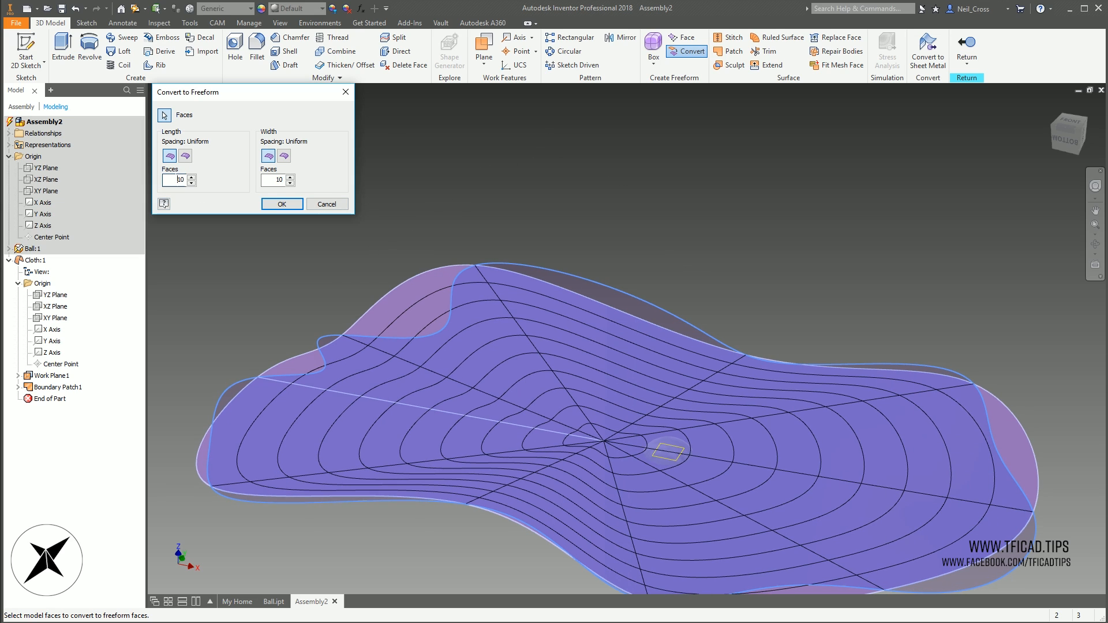
pyautogui.doubleClick(278, 180)
pyautogui.doubleClick(177, 180)
pyautogui.write('20')
pyautogui.doubleClick(276, 180)
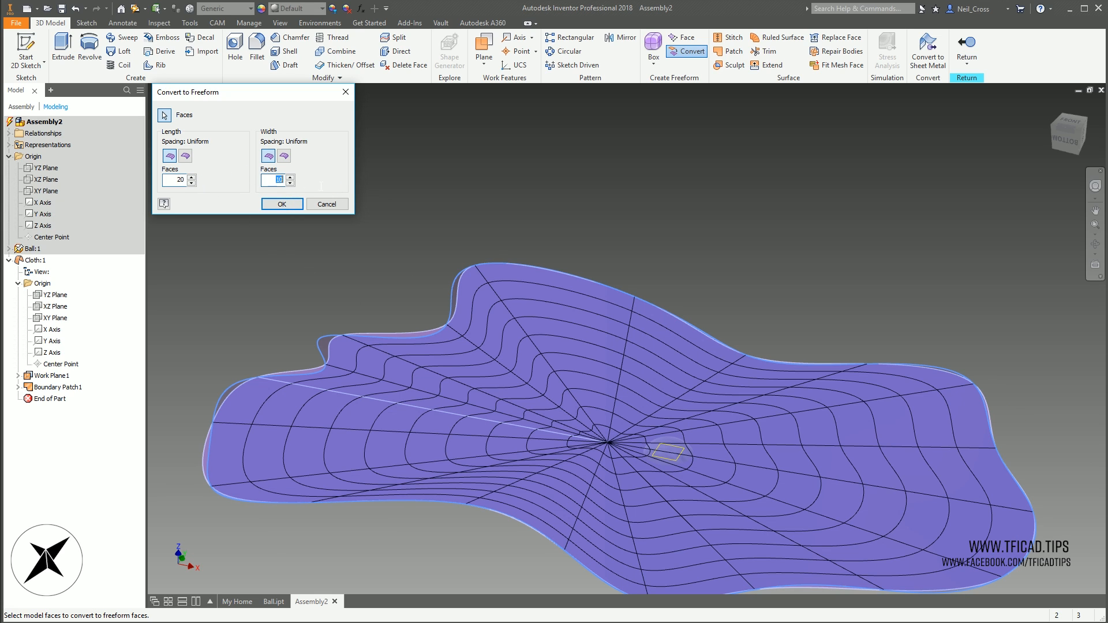
pyautogui.write('20')
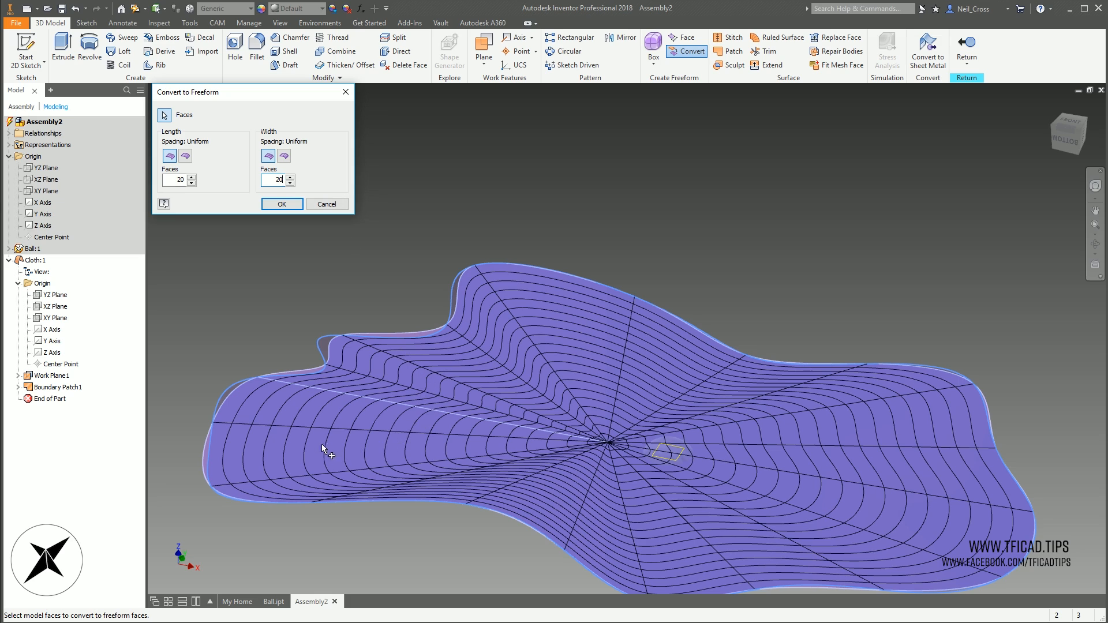
# Set the freeform conversion to 10 length and 10 width faces, create the form, and finish freeform editing
pyautogui.doubleClick(171, 180)
pyautogui.write('10')
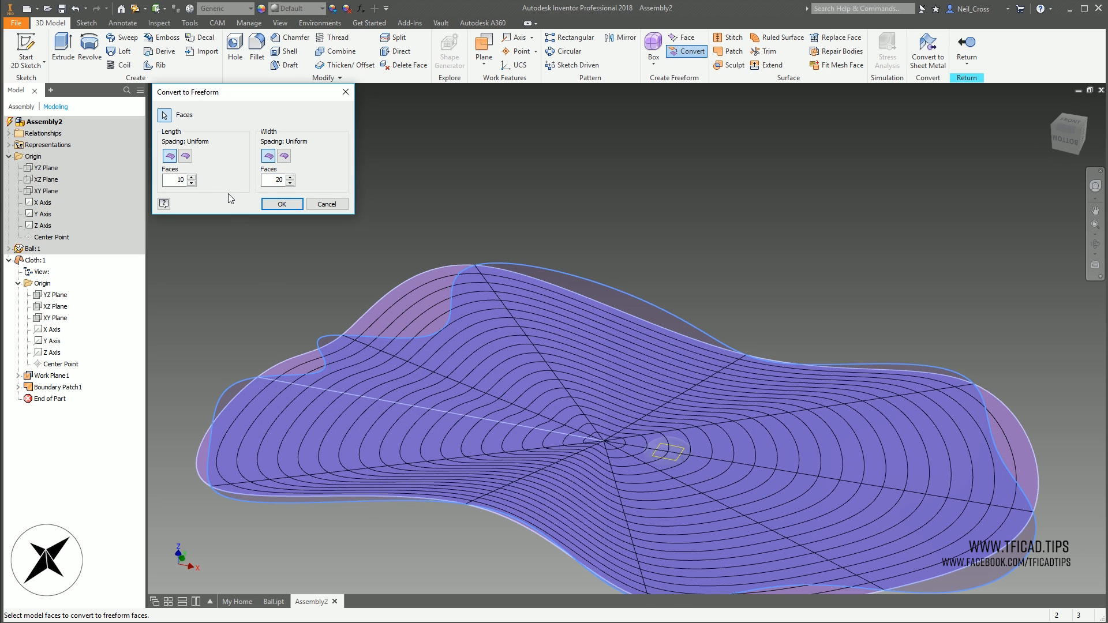
pyautogui.doubleClick(276, 179)
pyautogui.write('10')
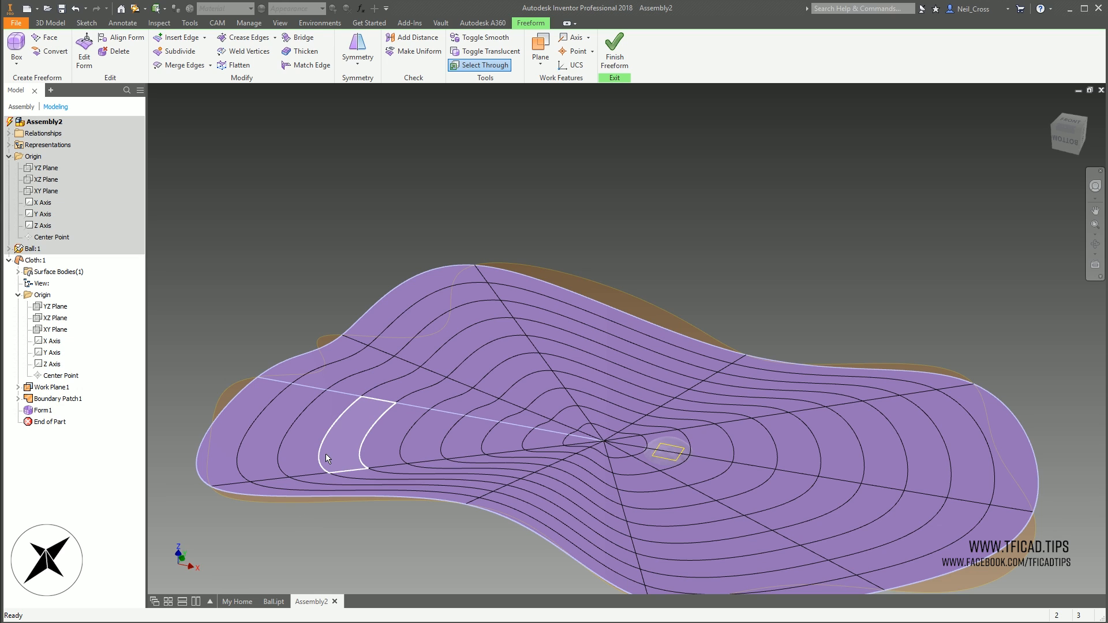
pyautogui.click(614, 50)
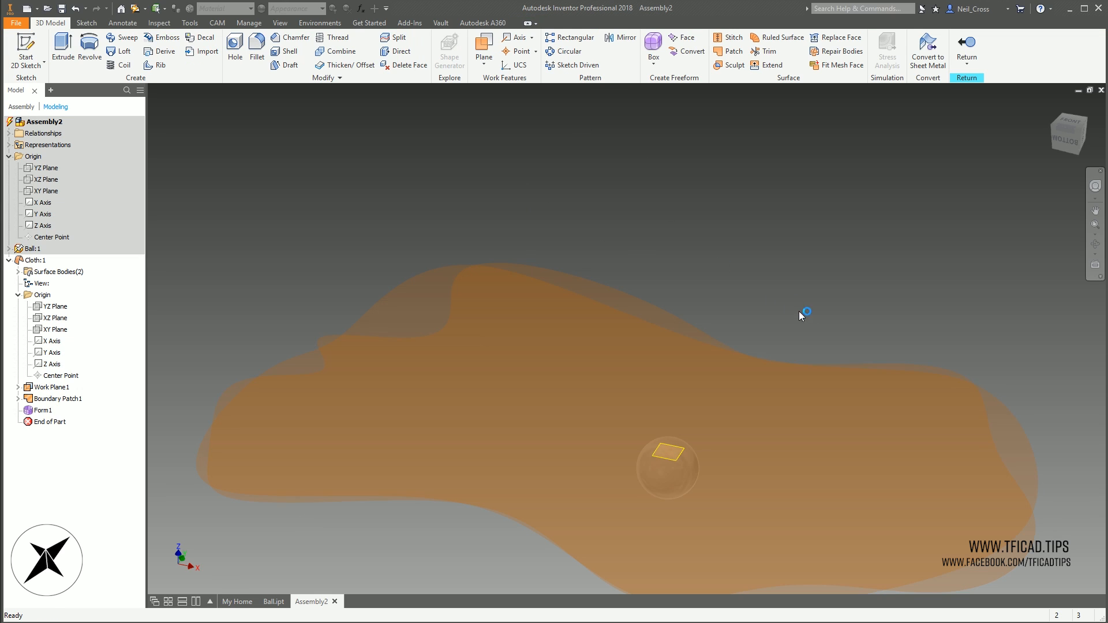
# Hide the Cloth part's offset work plane and the original boundary patch surface
pyautogui.rightClick(46, 388)
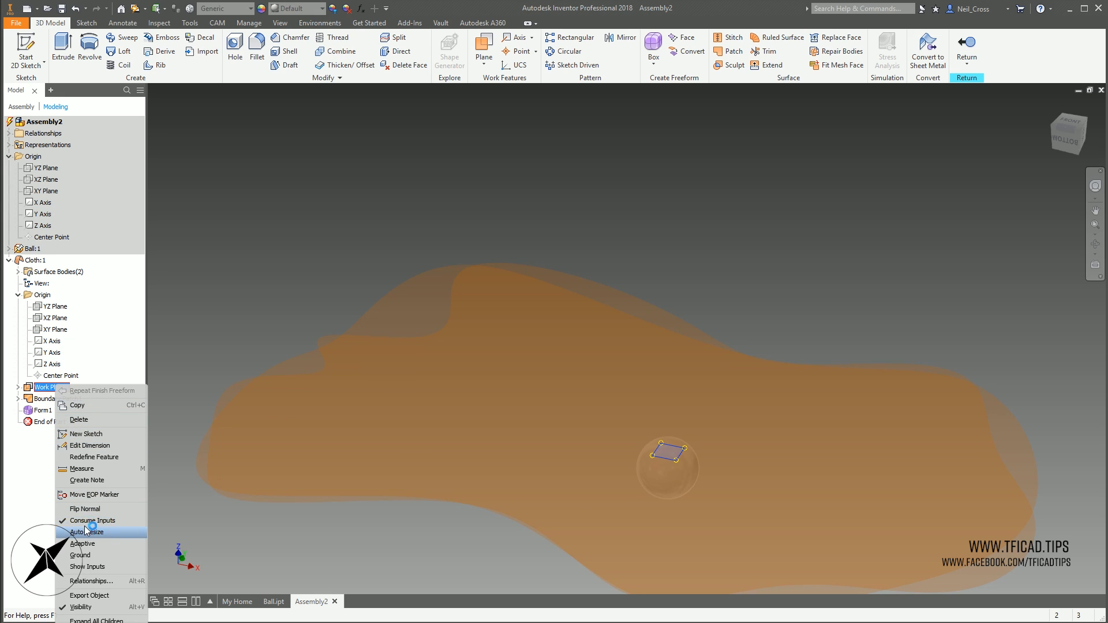
pyautogui.click(84, 608)
pyautogui.rightClick(55, 399)
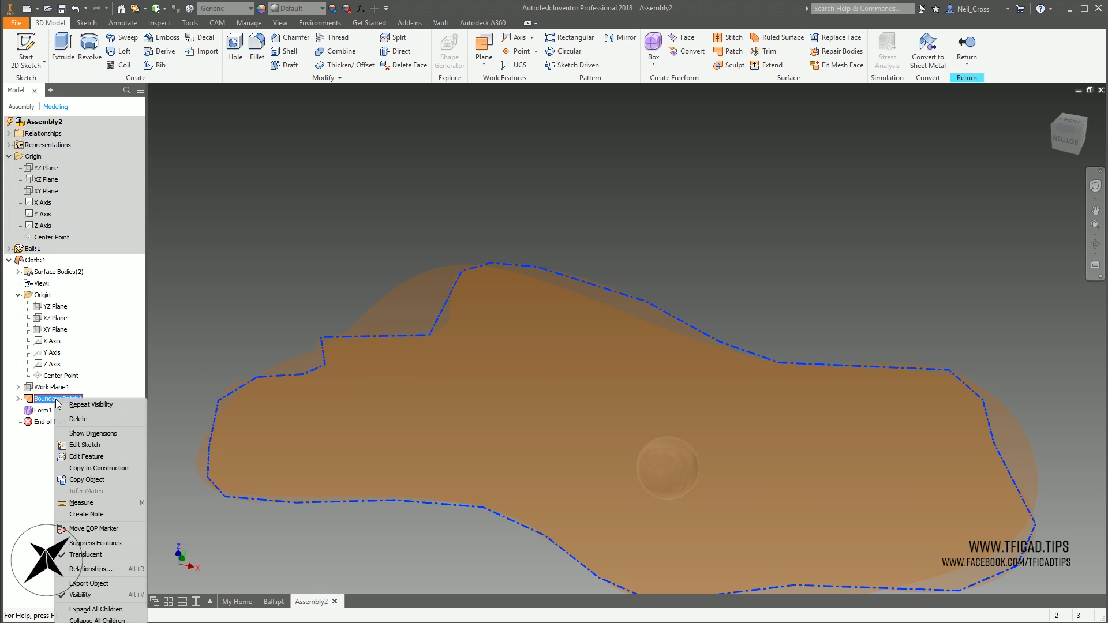
pyautogui.click(80, 595)
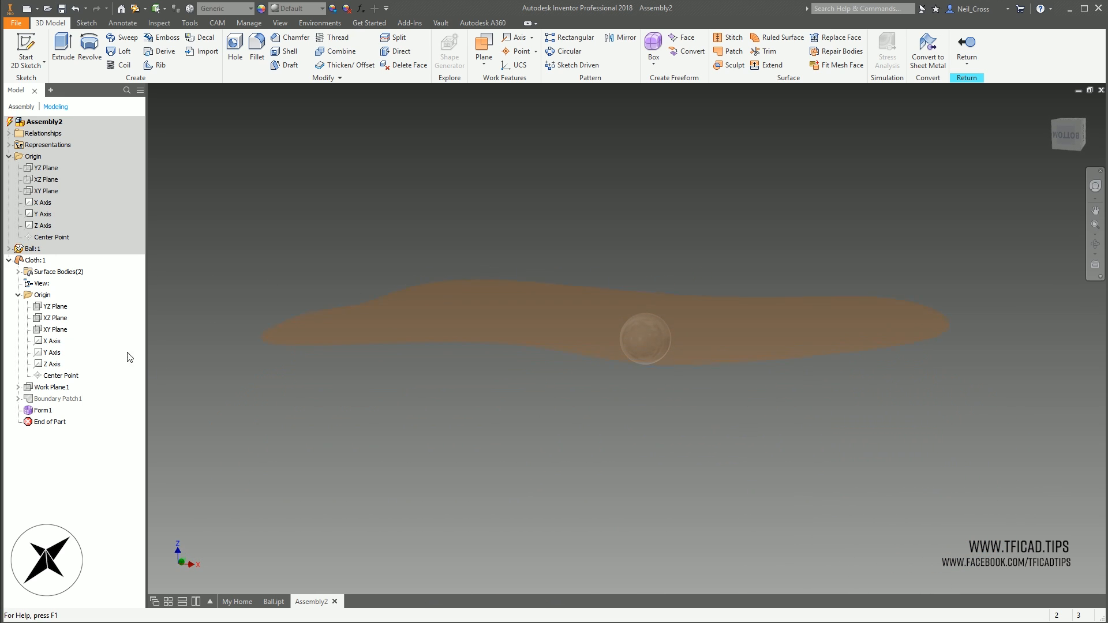
pyautogui.click(34, 260)
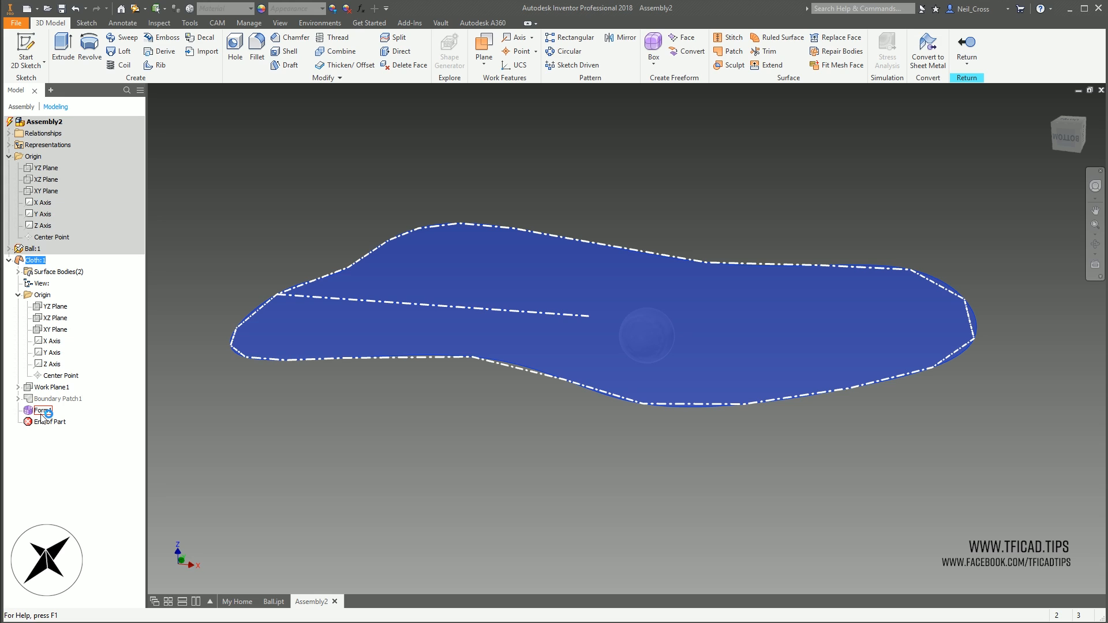
pyautogui.click(365, 439)
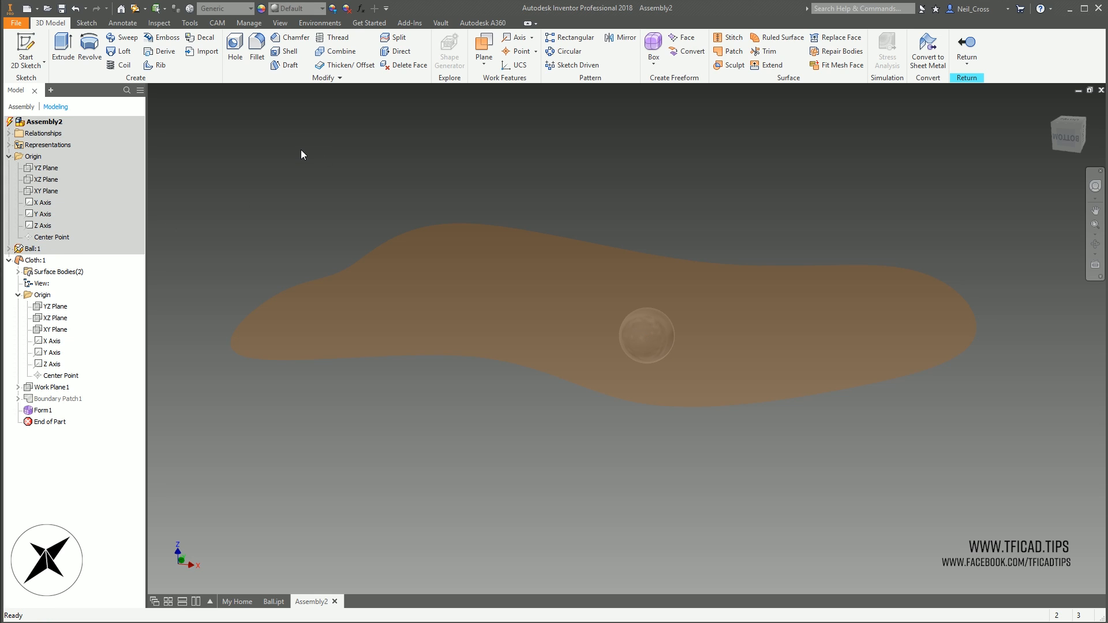
# Copy the ball's spherical face into the Cloth part as a new associative surface with Copy Object
pyautogui.click(325, 77)
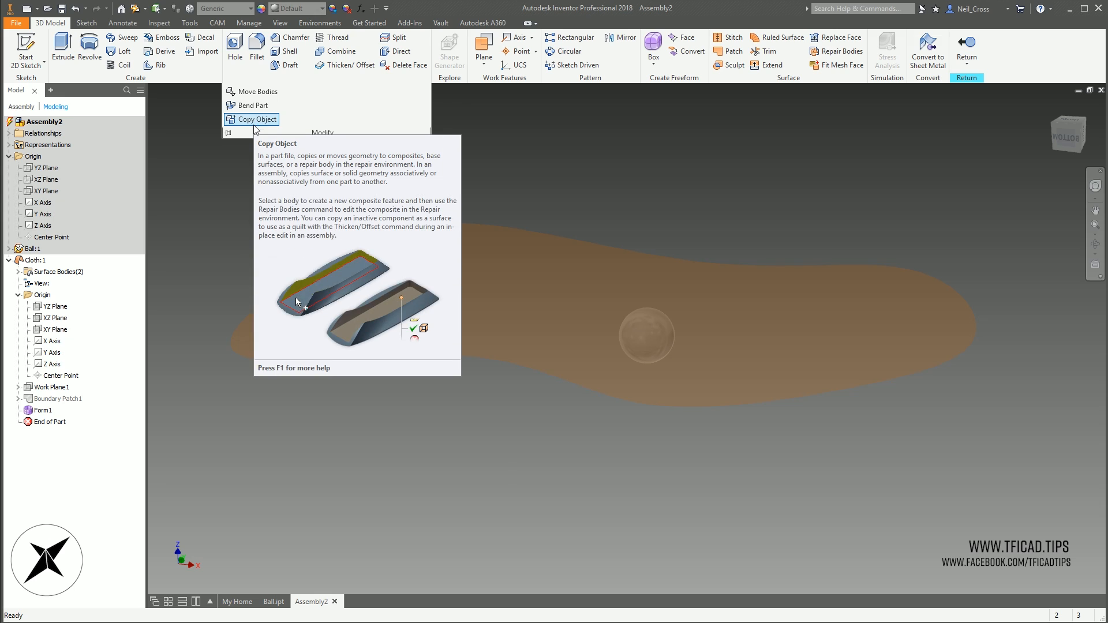
pyautogui.click(268, 120)
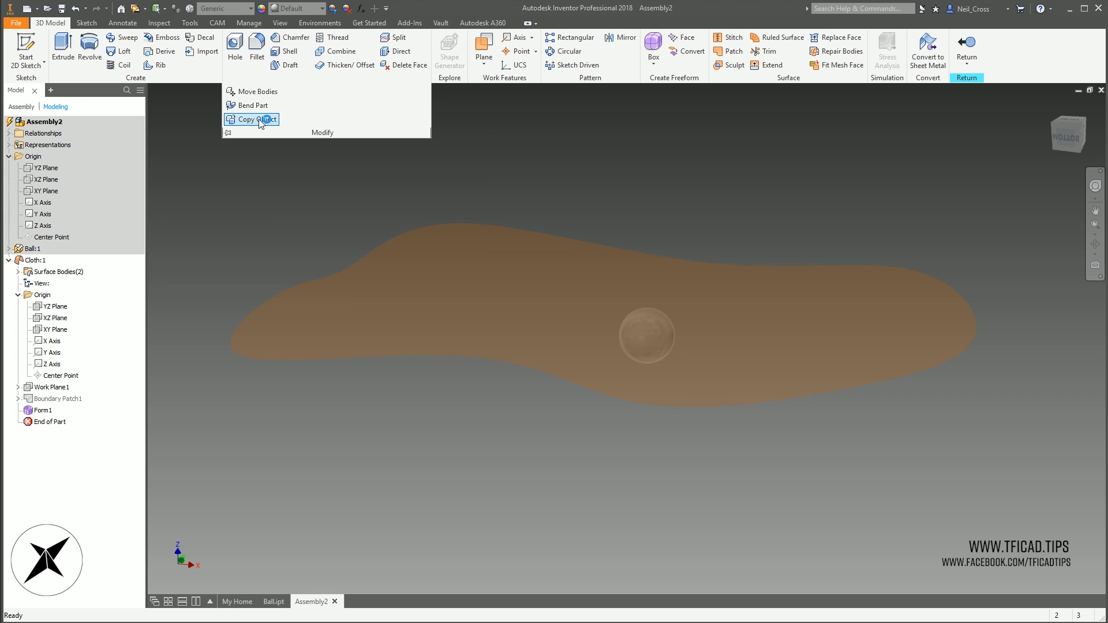
pyautogui.click(260, 120)
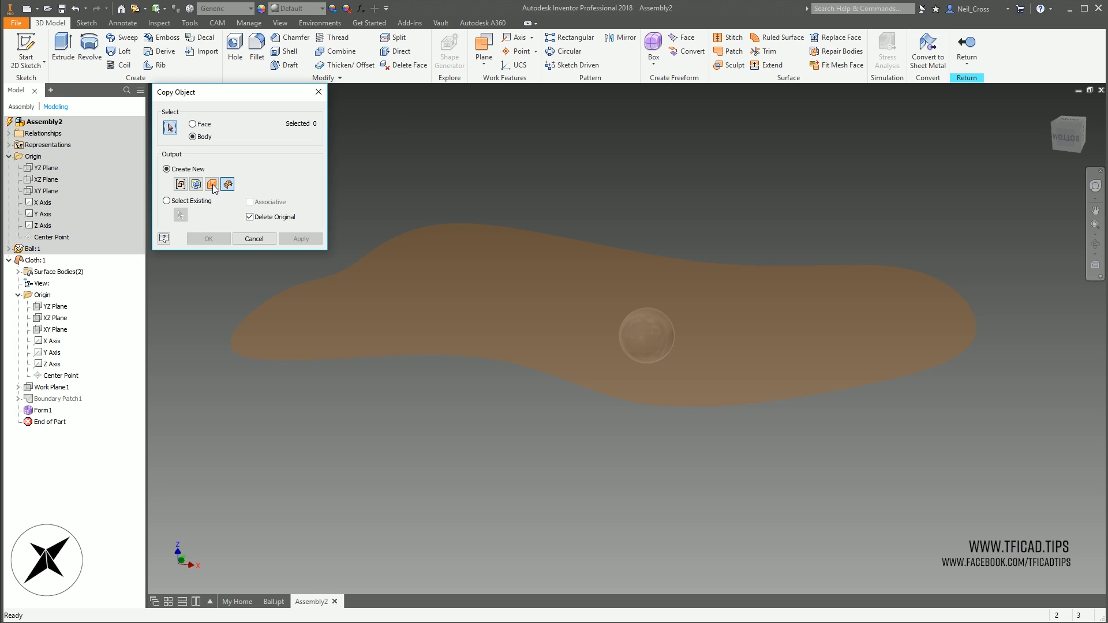
pyautogui.click(201, 124)
pyautogui.click(639, 350)
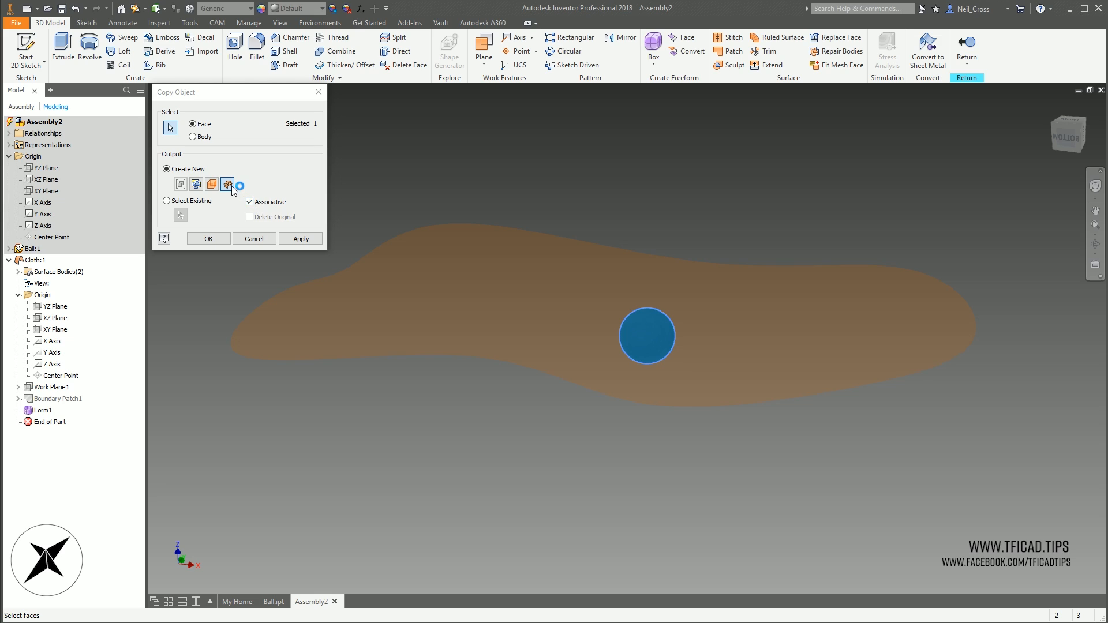
pyautogui.click(214, 185)
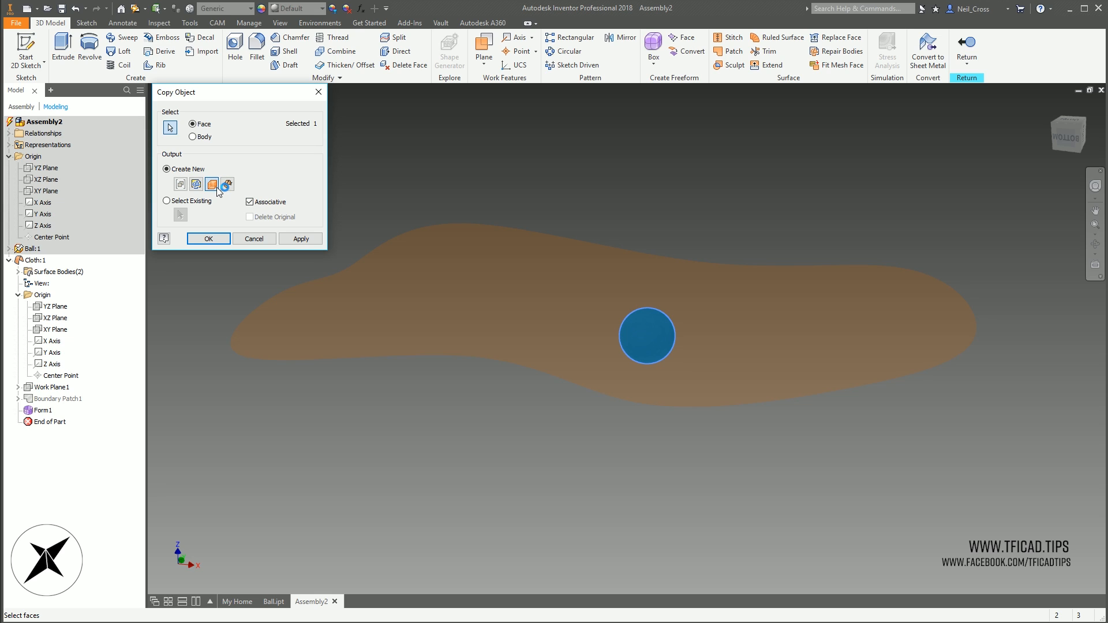
pyautogui.click(249, 202)
pyautogui.click(211, 238)
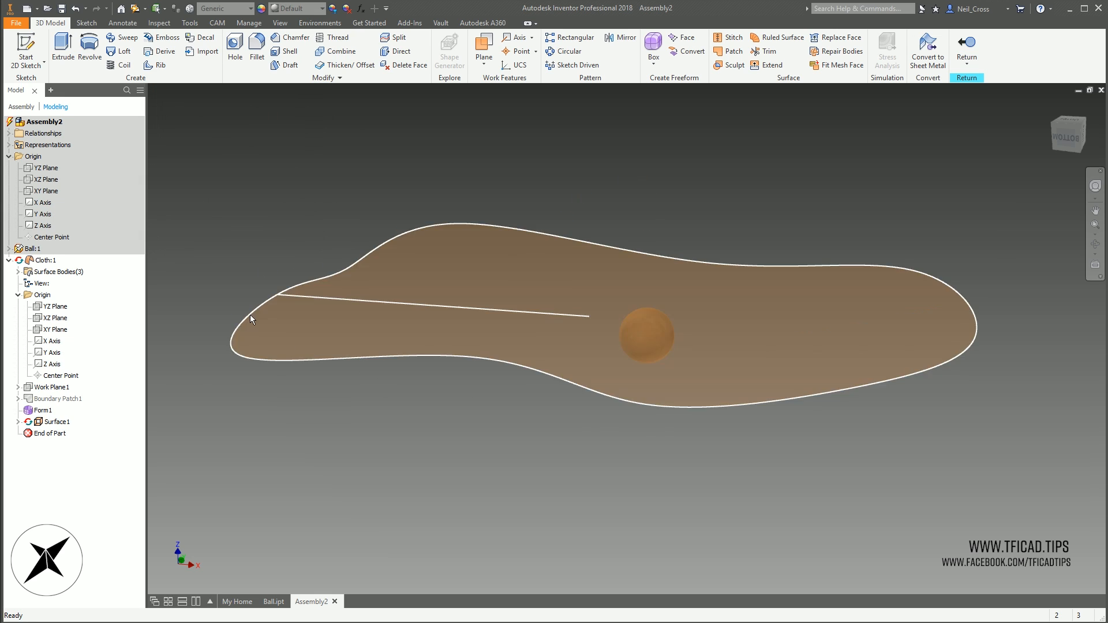
# Hide the Ball component so only its copied surface and the freeform cloth are shown
pyautogui.rightClick(32, 250)
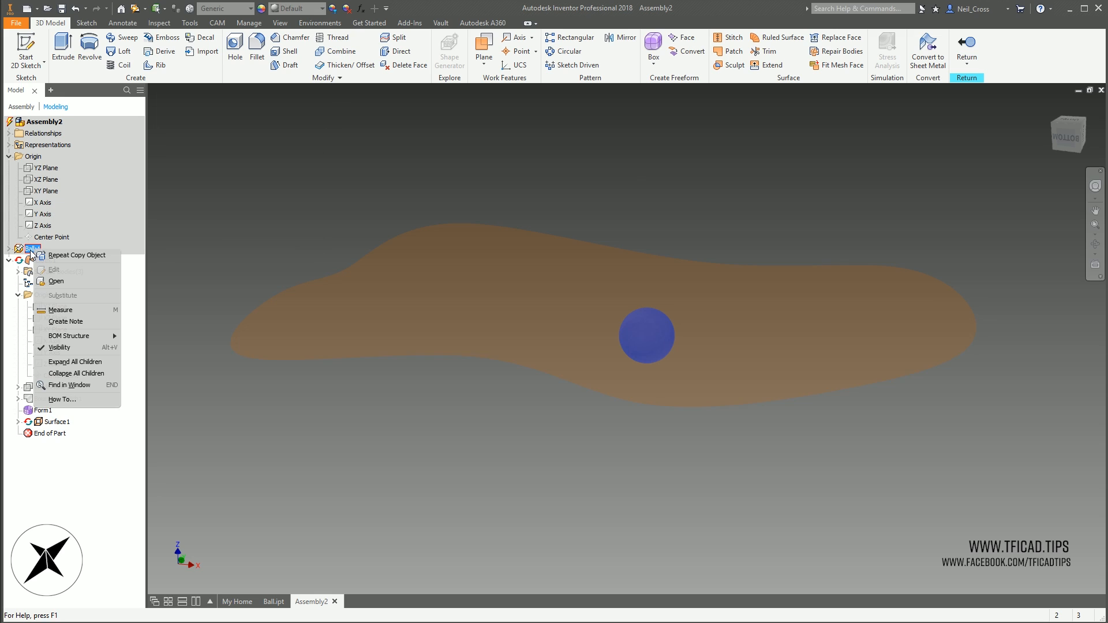
pyautogui.click(79, 350)
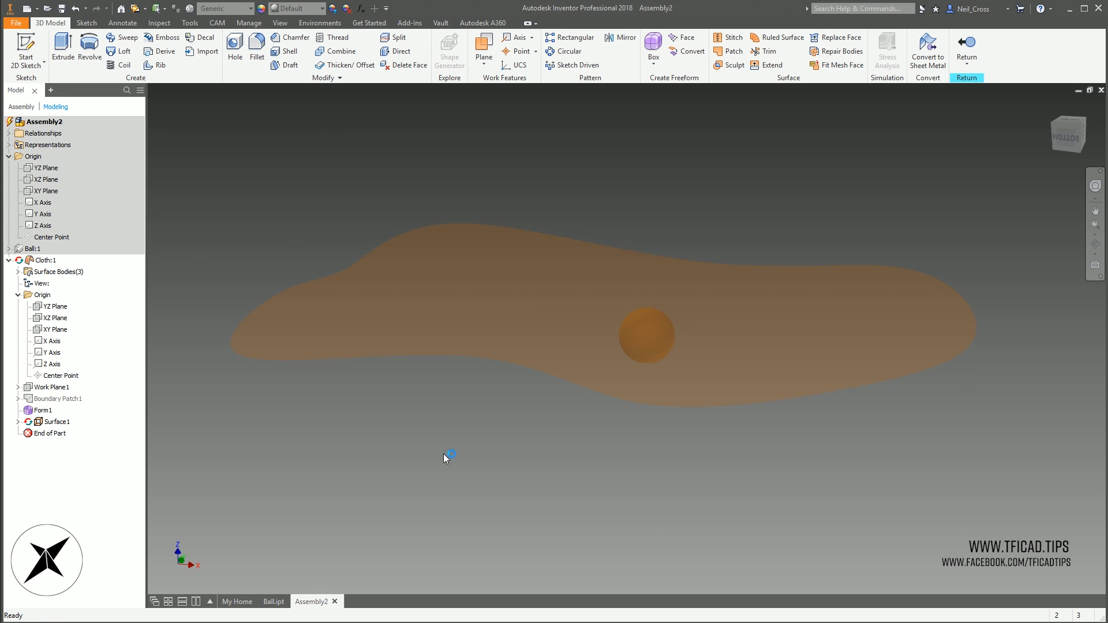
pyautogui.click(49, 422)
pyautogui.click(49, 422)
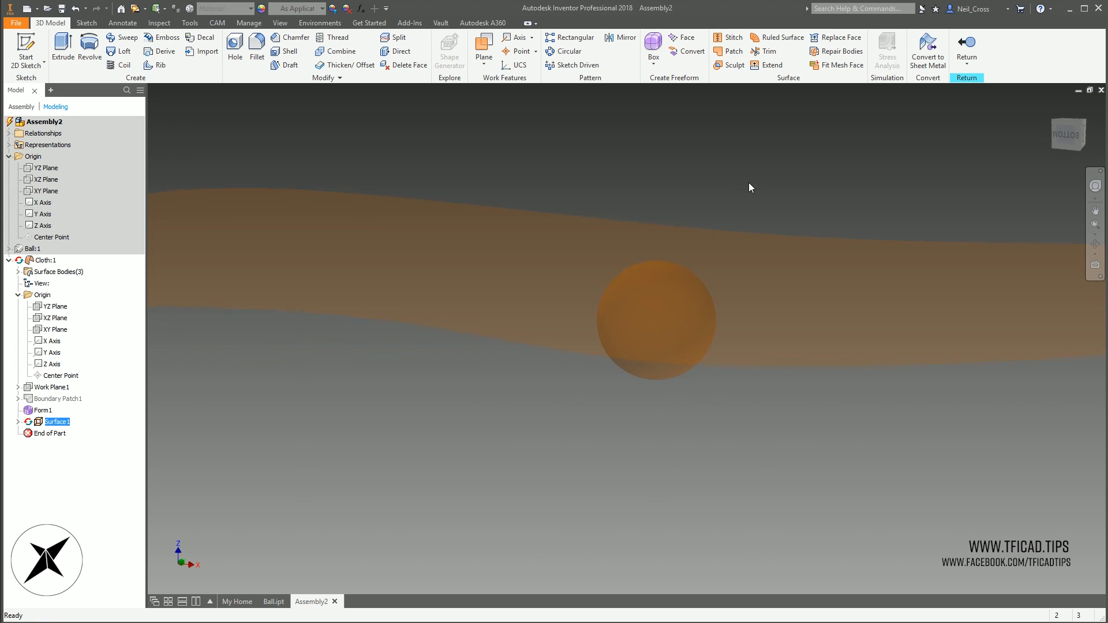
pyautogui.click(749, 182)
# Trim away the copied sphere's portion below the cloth, using the freeform surface as the cutting tool
pyautogui.click(765, 51)
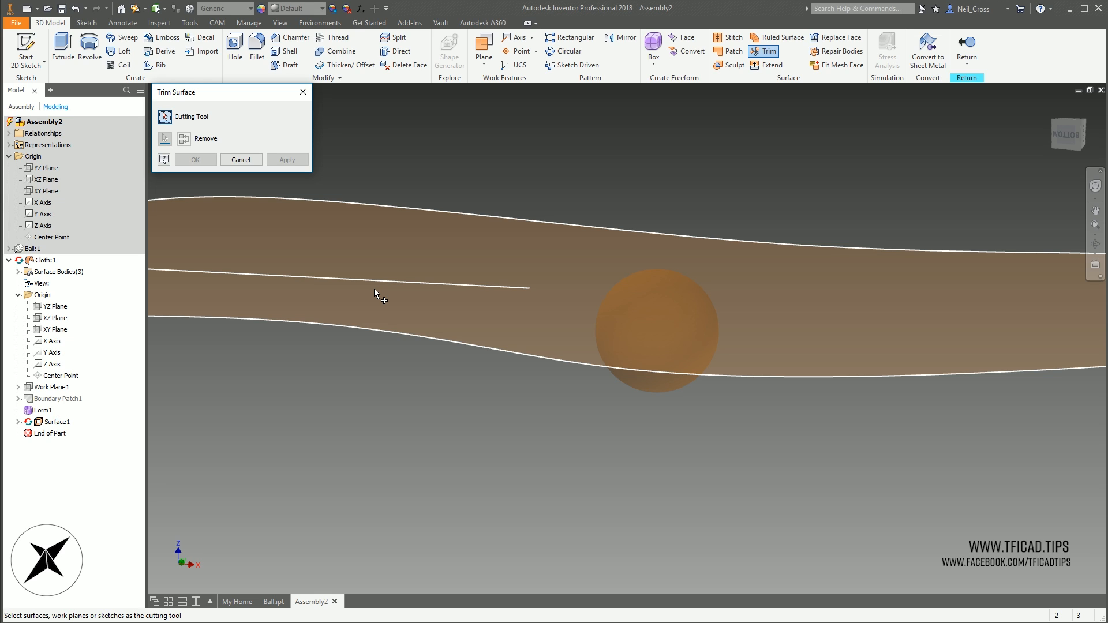
pyautogui.click(480, 216)
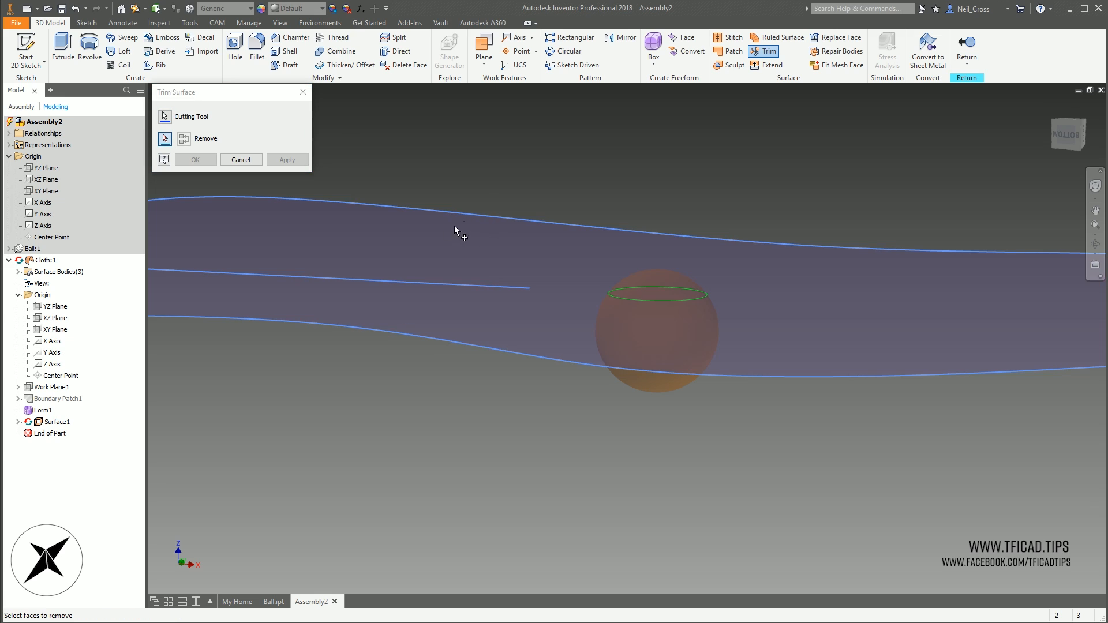
pyautogui.click(653, 384)
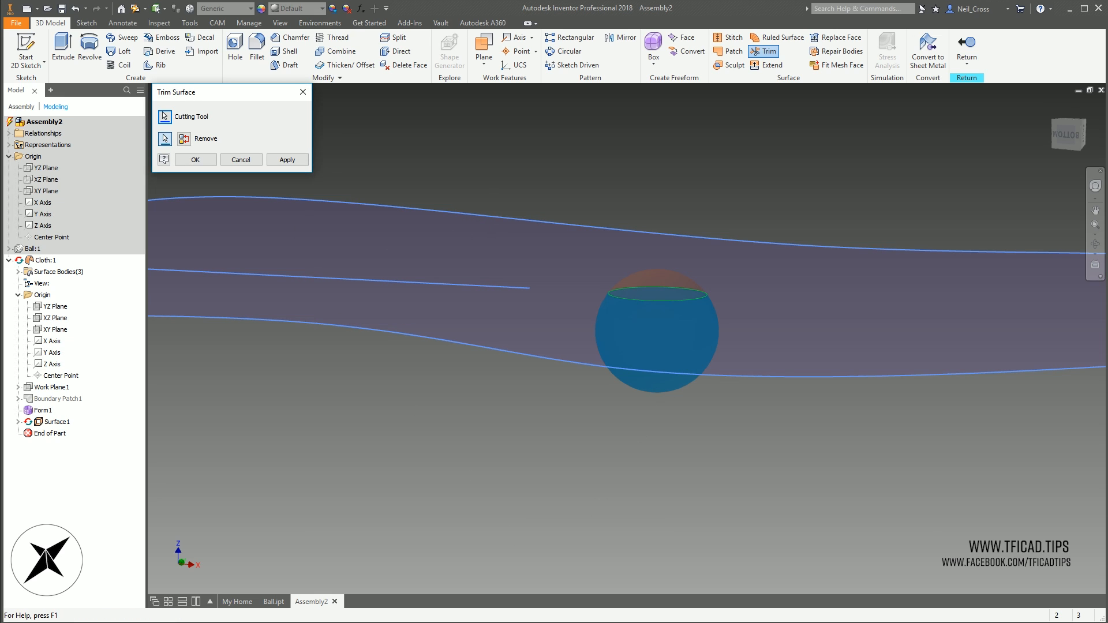
pyautogui.click(195, 160)
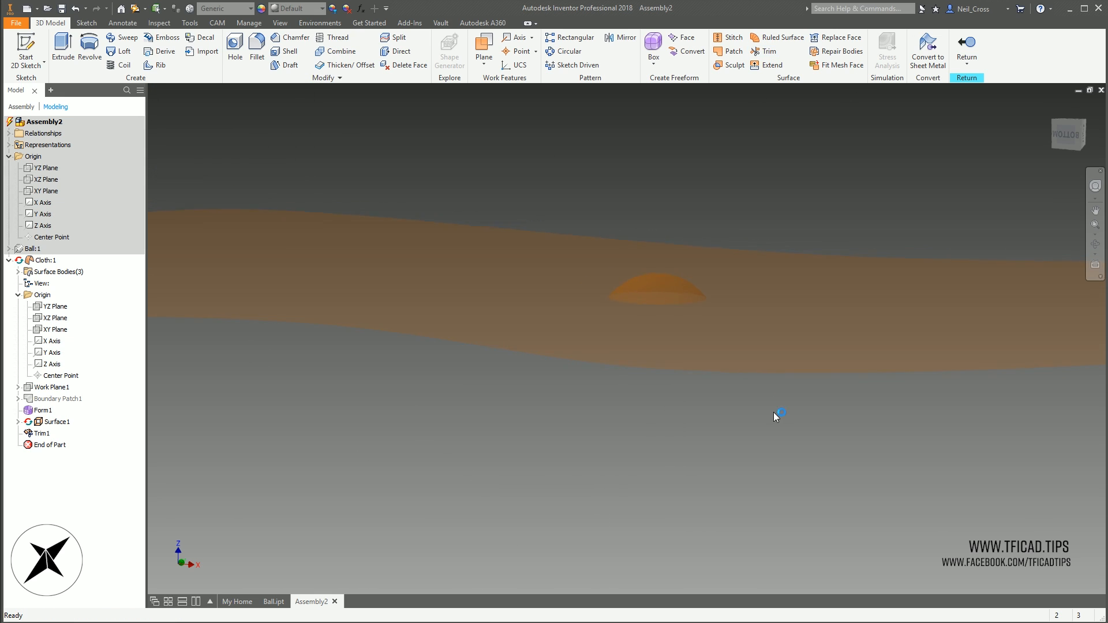
# Trim out the cloth's circular area beneath the dome, using the remaining ball surface as the cutting tool
pyautogui.moveTo(711, 509)
pyautogui.keyDown('shift'); pyautogui.mouseDown(button='middle')
pyautogui.moveTo(697, 508)
pyautogui.moveTo(687, 439)
pyautogui.mouseUp(button='middle'); pyautogui.keyUp('shift')
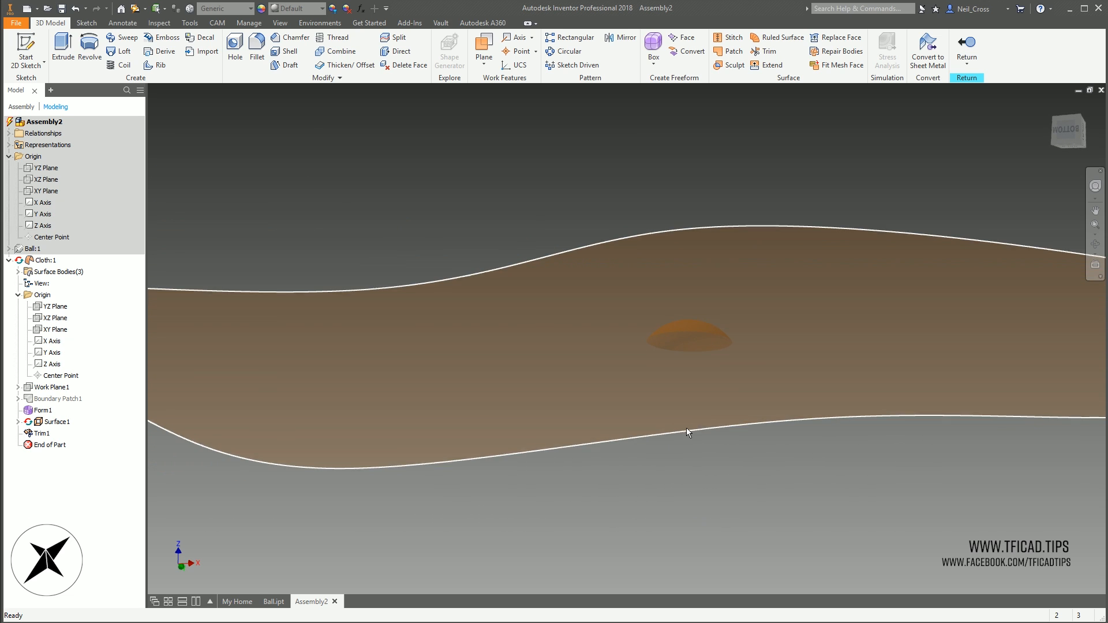
pyautogui.keyDown('shift'); pyautogui.moveTo(652, 330); pyautogui.dragTo(675, 213, button='middle'); pyautogui.keyUp('shift')
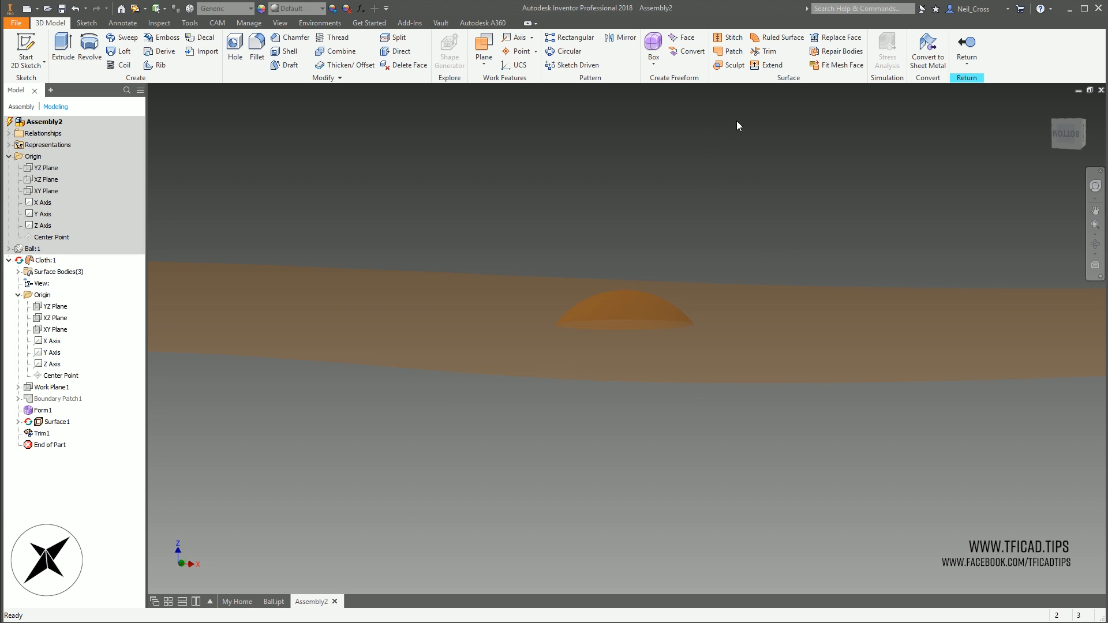
pyautogui.click(765, 51)
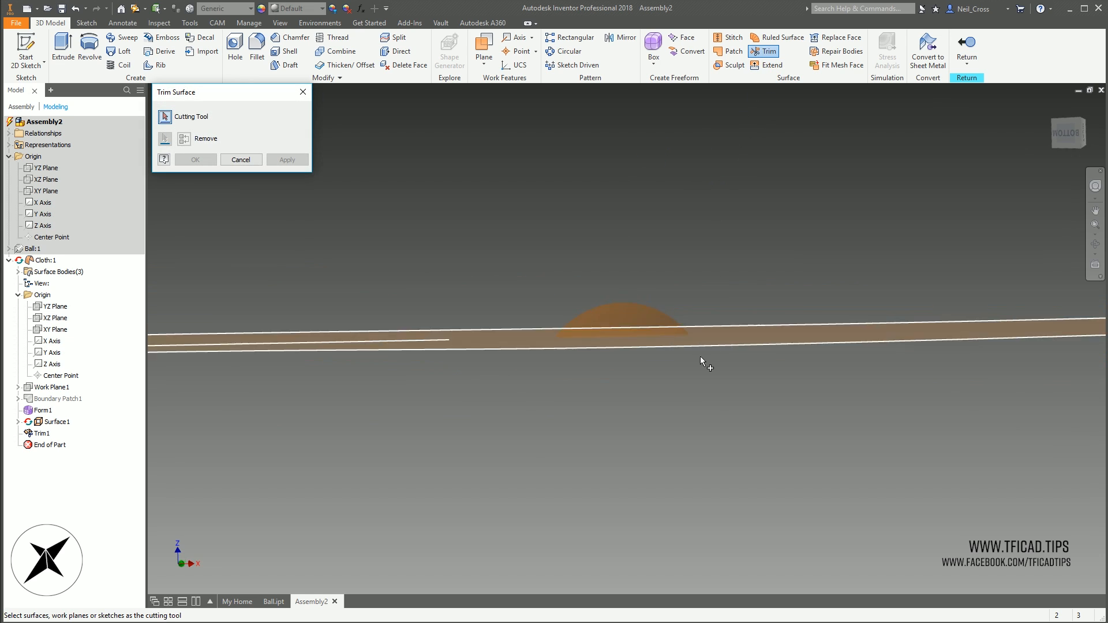
pyautogui.keyDown('shift'); pyautogui.moveTo(701, 355); pyautogui.dragTo(629, 403, button='middle'); pyautogui.keyUp('shift')
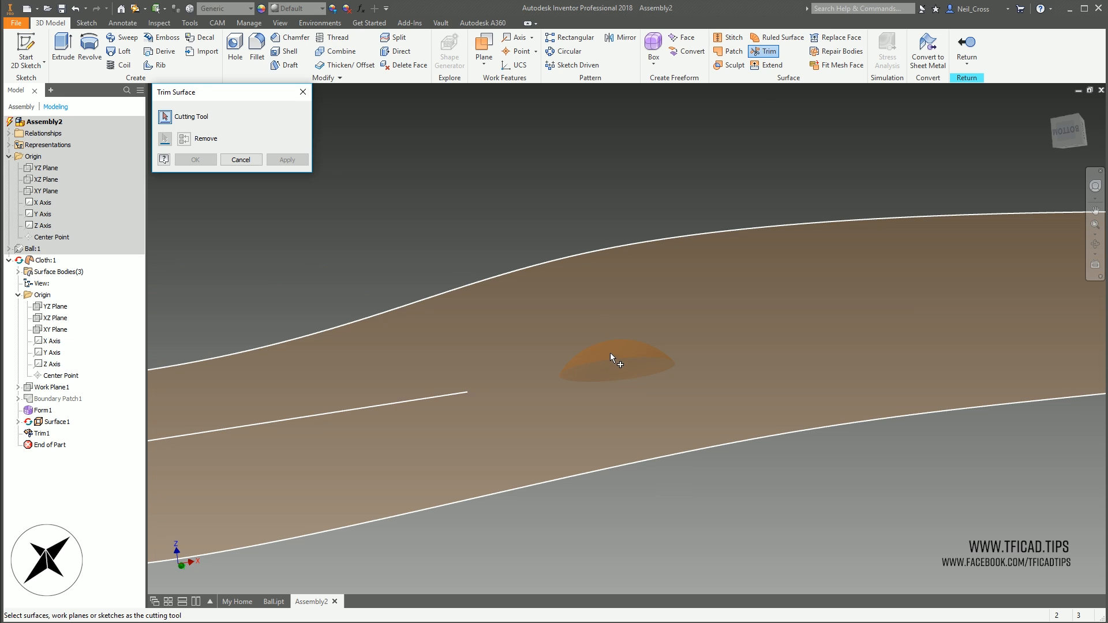
pyautogui.keyDown('shift'); pyautogui.moveTo(573, 301); pyautogui.dragTo(562, 278, button='middle'); pyautogui.keyUp('shift')
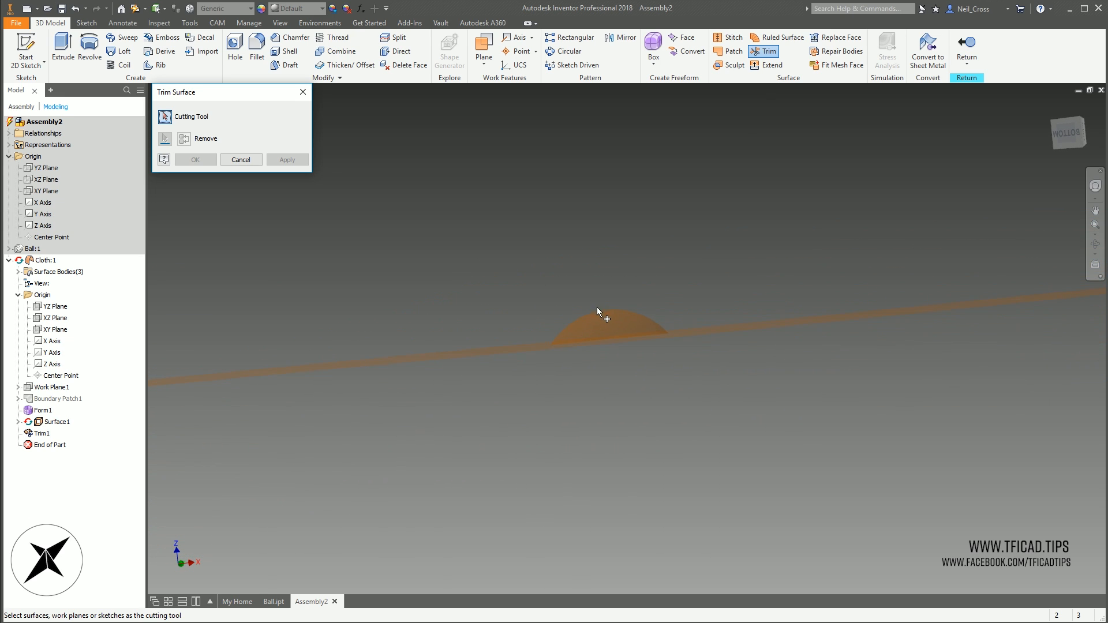
pyautogui.click(600, 313)
pyautogui.keyDown('shift'); pyautogui.moveTo(354, 268); pyautogui.dragTo(605, 417, button='middle'); pyautogui.keyUp('shift')
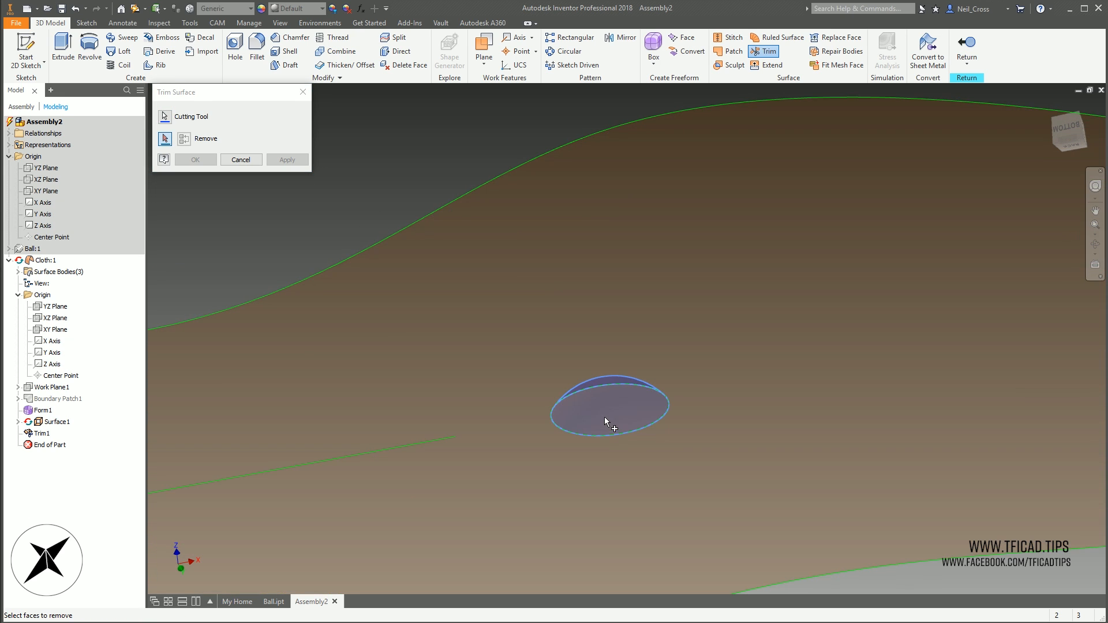
pyautogui.click(607, 423)
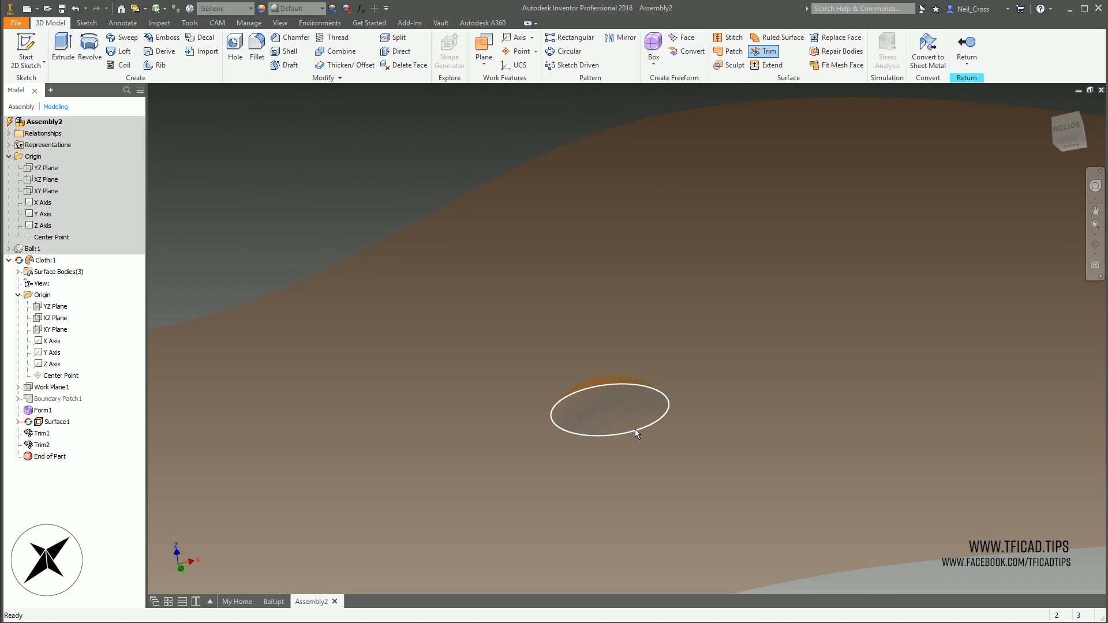
# Examine the trimmed cloth from below and from the side, briefly hiding the copied ball surface to reveal the circular hole
pyautogui.keyDown('shift'); pyautogui.moveTo(635, 428); pyautogui.dragTo(608, 334, button='middle'); pyautogui.keyUp('shift')
pyautogui.click(609, 333)
pyautogui.click(486, 383)
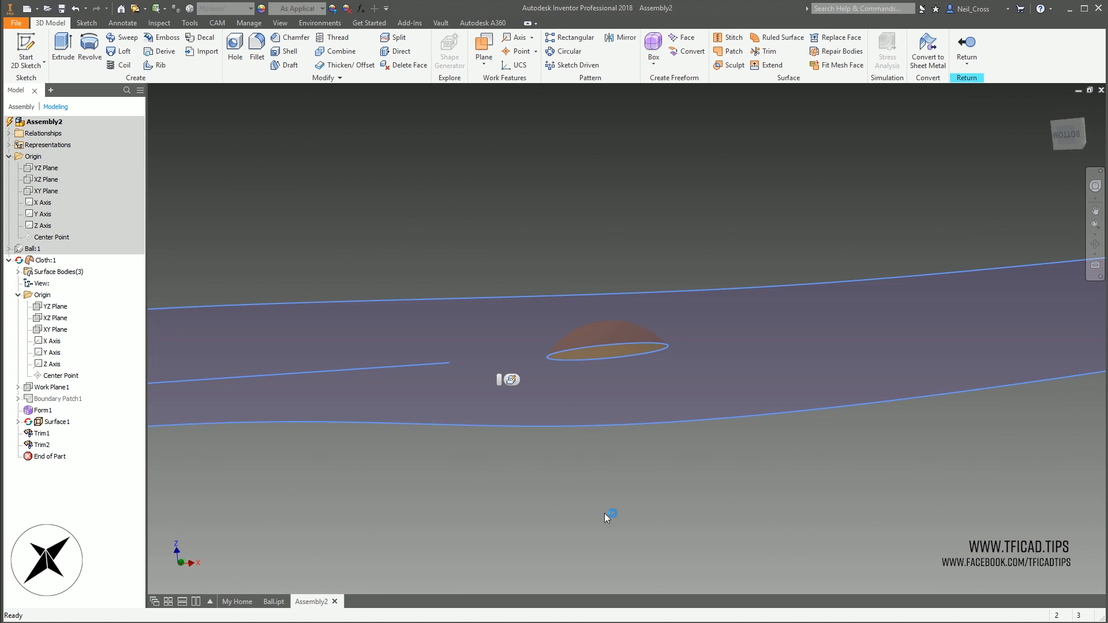
pyautogui.keyDown('shift'); pyautogui.moveTo(652, 527); pyautogui.dragTo(555, 485, button='middle'); pyautogui.keyUp('shift')
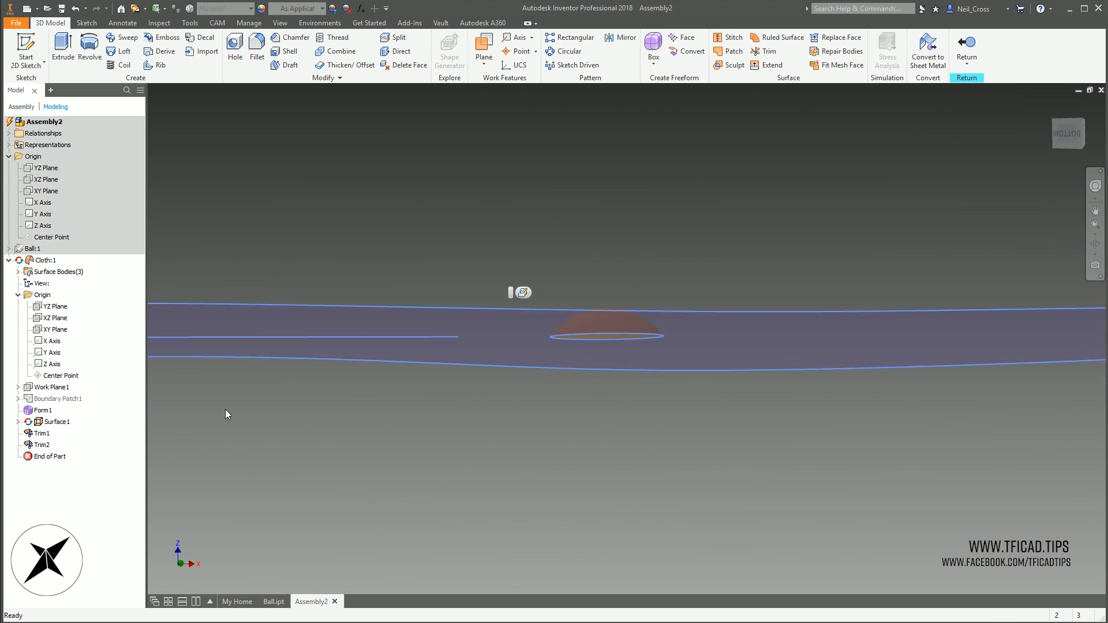
pyautogui.click(225, 415)
pyautogui.rightClick(60, 426)
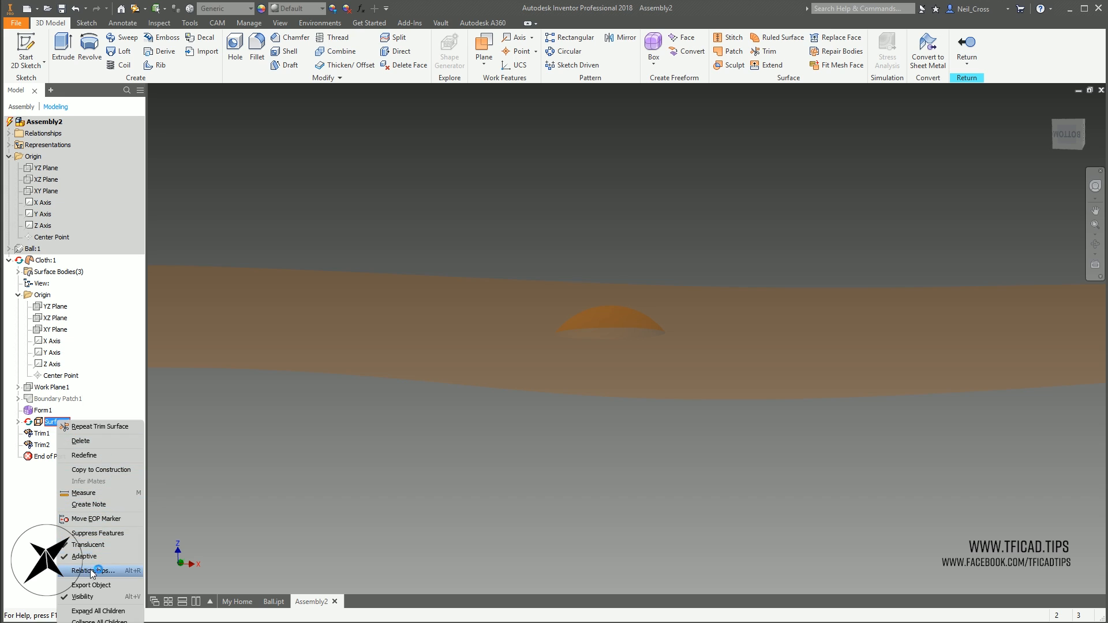
pyautogui.click(96, 597)
pyautogui.keyDown('shift'); pyautogui.moveTo(573, 491); pyautogui.dragTo(730, 479, button='middle'); pyautogui.keyUp('shift')
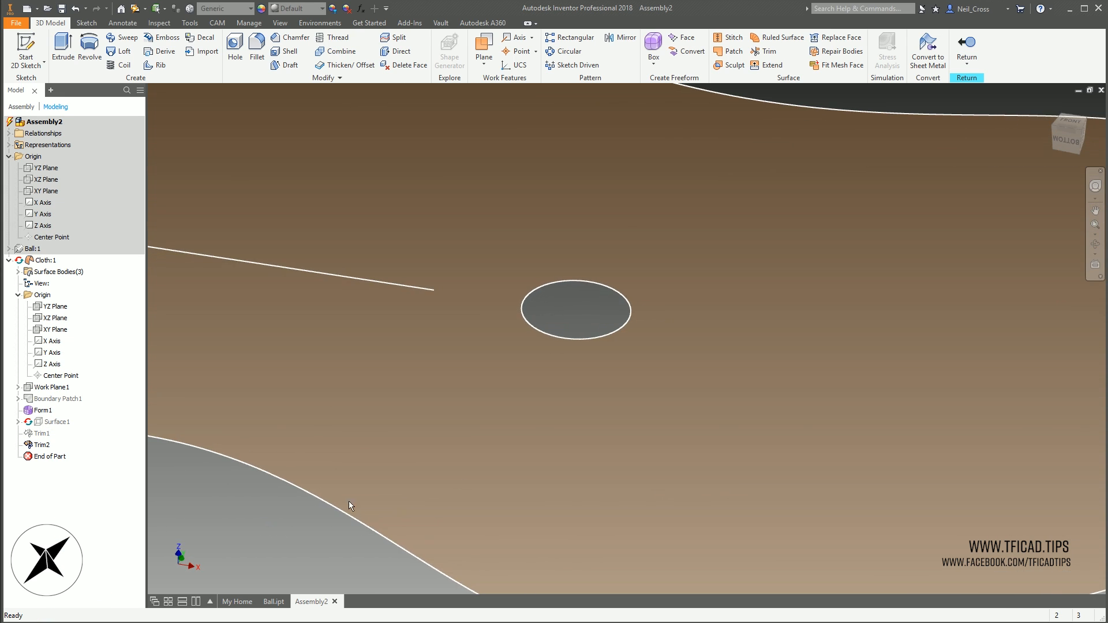
pyautogui.rightClick(53, 422)
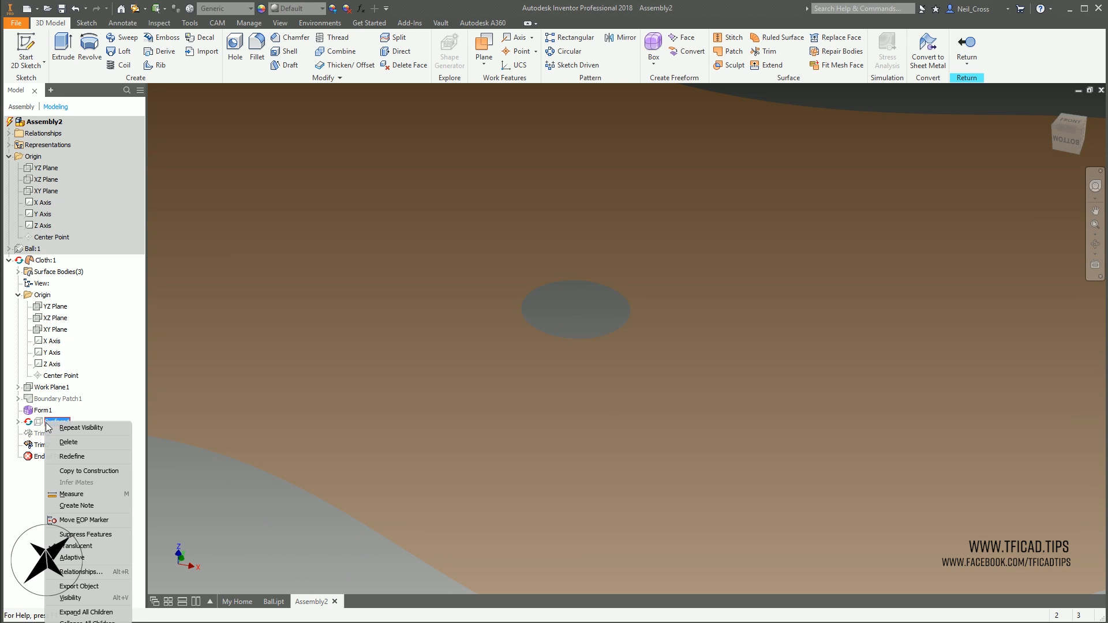
pyautogui.click(96, 597)
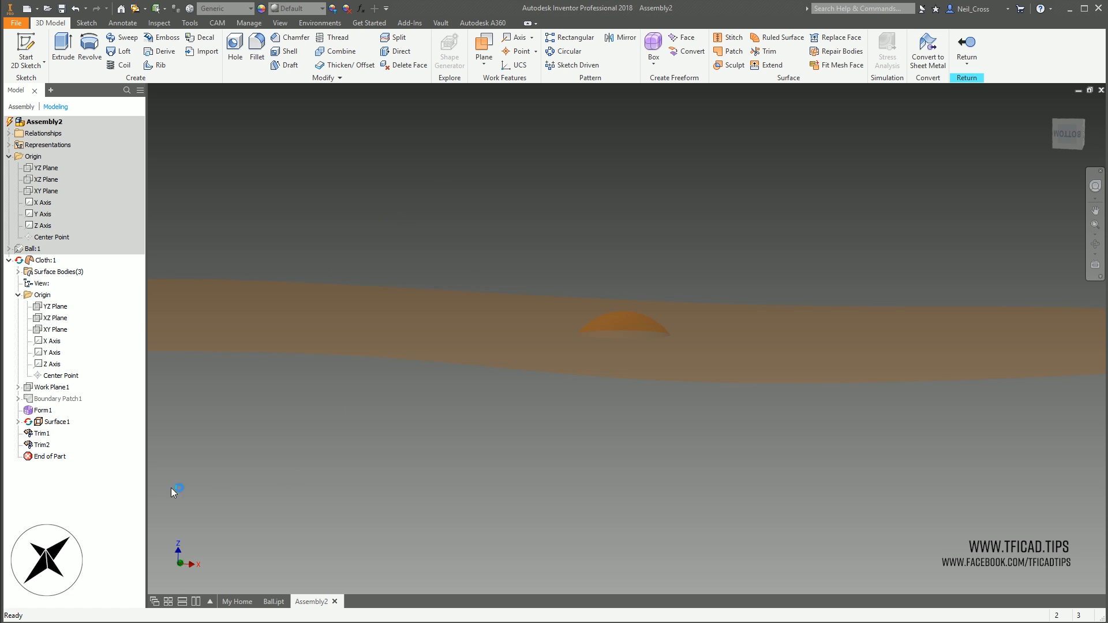
# Reopen the cloth's freeform body for editing and lower the outermost face beside the seam about 27 mm along Z
pyautogui.click(38, 410)
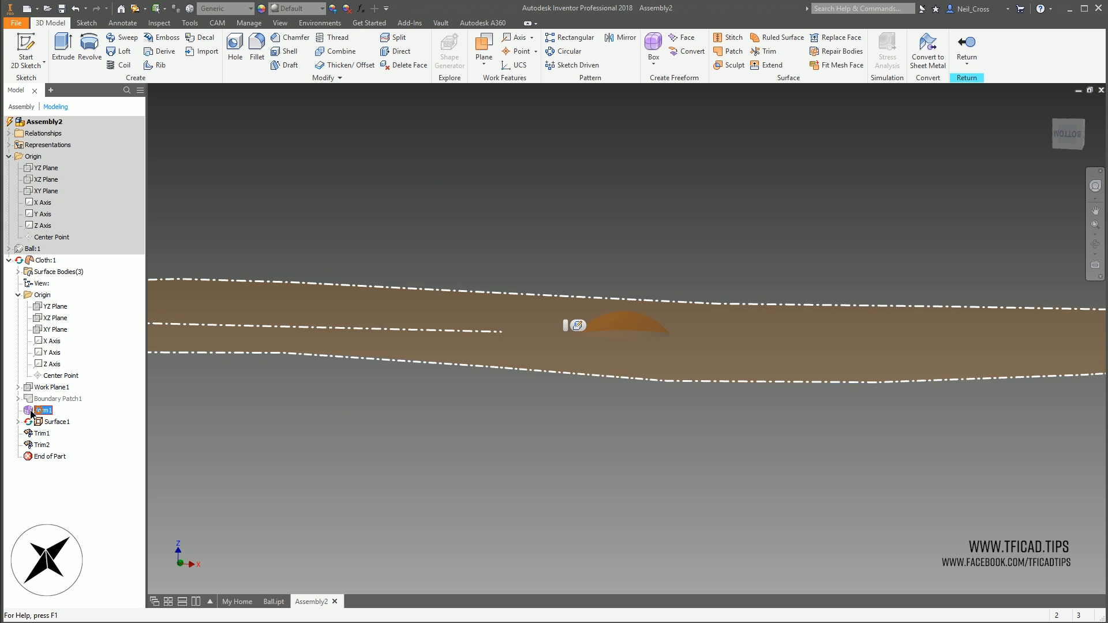
pyautogui.doubleClick(32, 411)
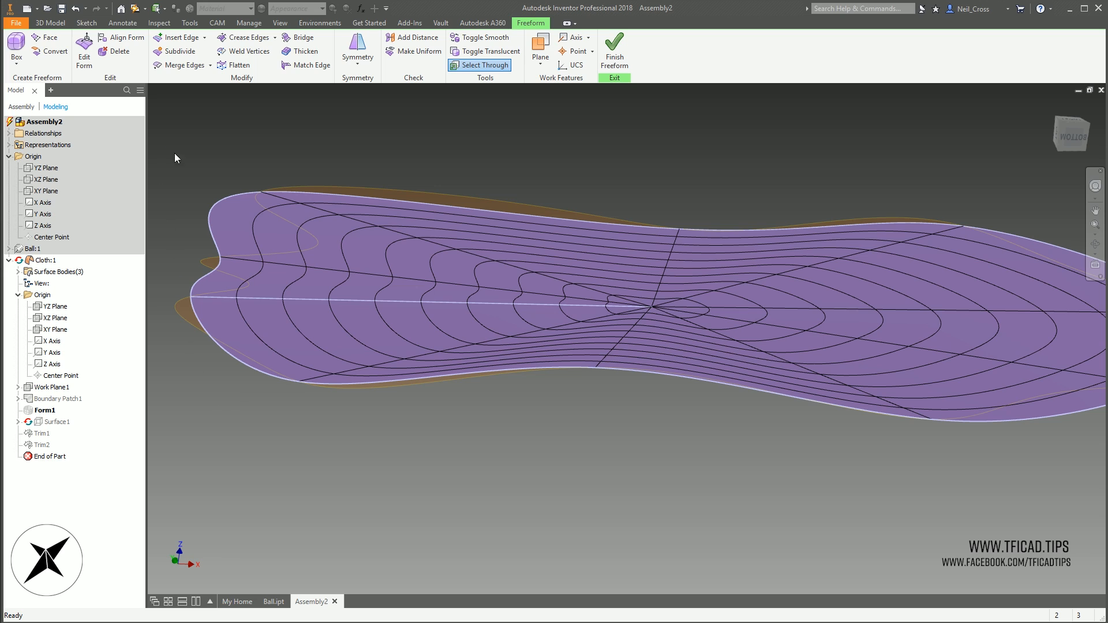
pyautogui.click(83, 53)
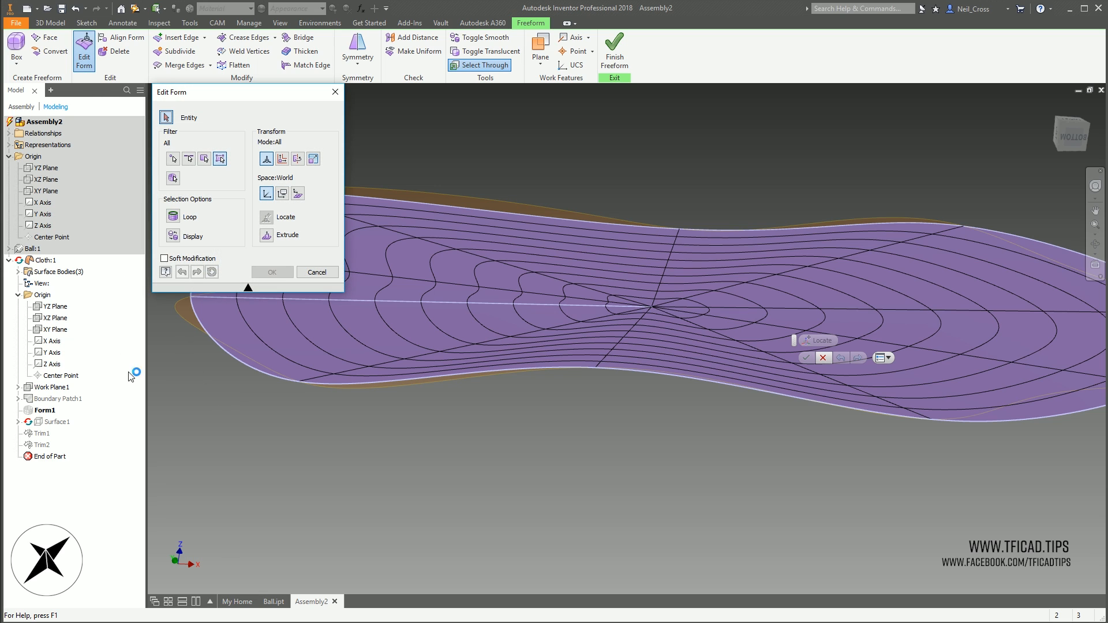
pyautogui.click(334, 375)
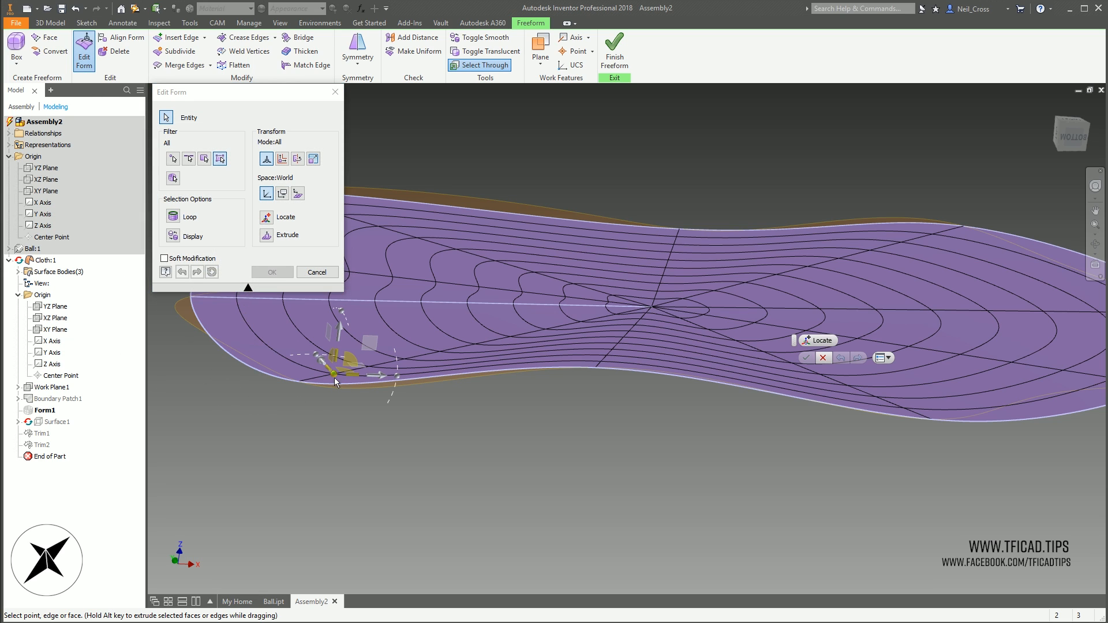
pyautogui.click(241, 365)
pyautogui.moveTo(219, 359); pyautogui.dragTo(338, 355, button='middle')
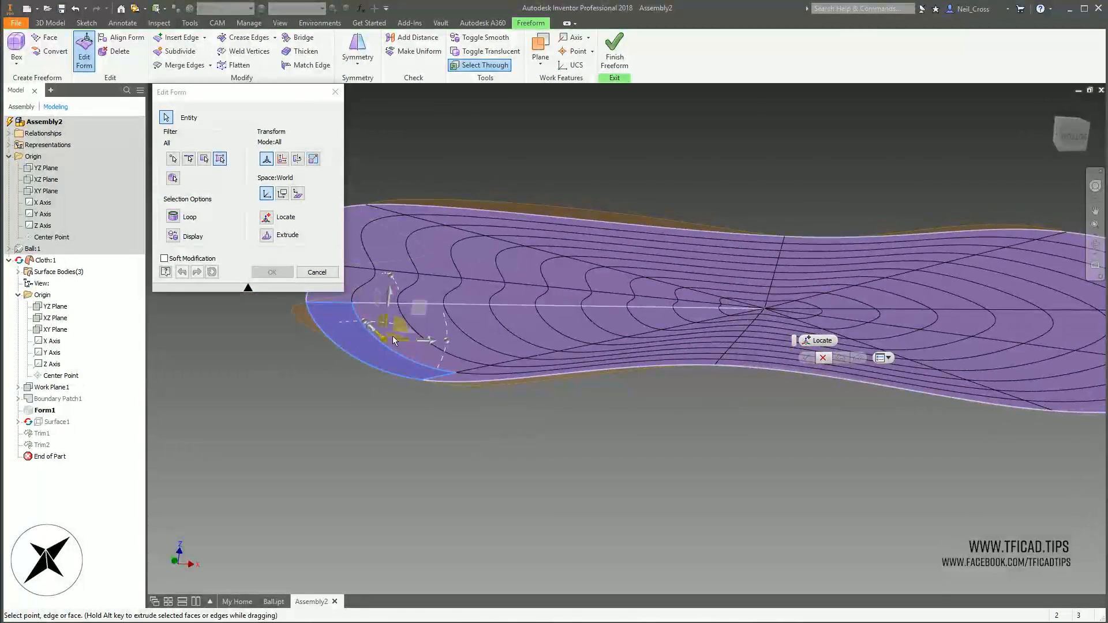
pyautogui.moveTo(390, 299); pyautogui.dragTo(339, 383)
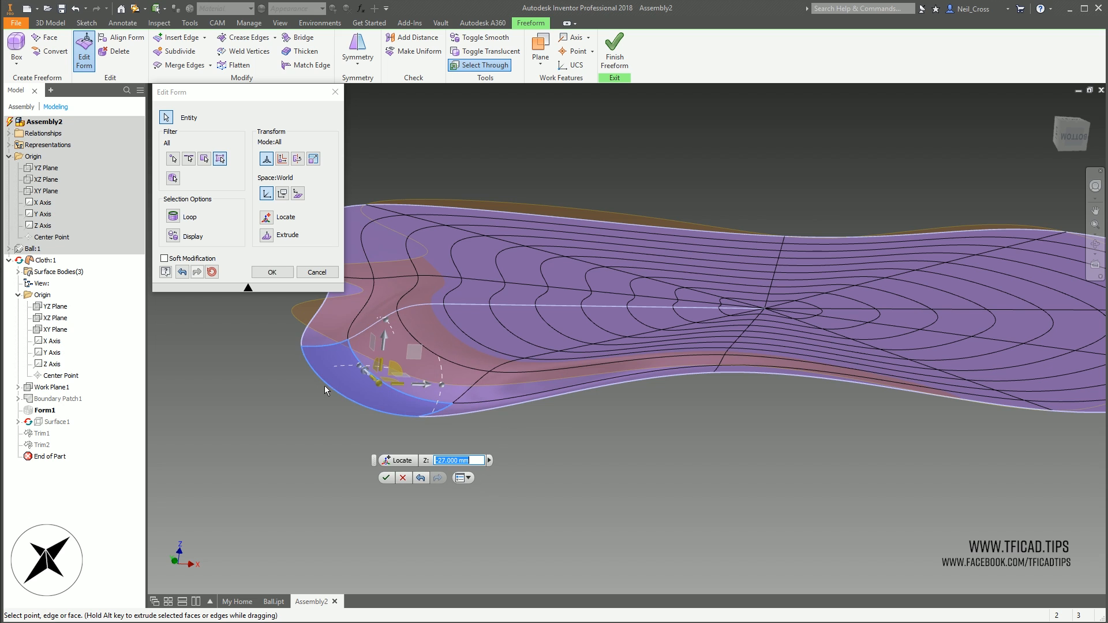
# Lower the rim edge of that face about 12 mm along Z, and pull the neighbouring tip point down with a rotation of about 20 degrees
pyautogui.hotkey('ctrl', 'z')
pyautogui.moveTo(364, 339)
pyautogui.mouseDown()
pyautogui.moveTo(358, 376)
pyautogui.moveTo(363, 358)
pyautogui.mouseUp()
pyautogui.keyDown('shift'); pyautogui.moveTo(590, 366); pyautogui.dragTo(438, 404, button='middle'); pyautogui.keyUp('shift')
pyautogui.scroll(3, 437, 400)
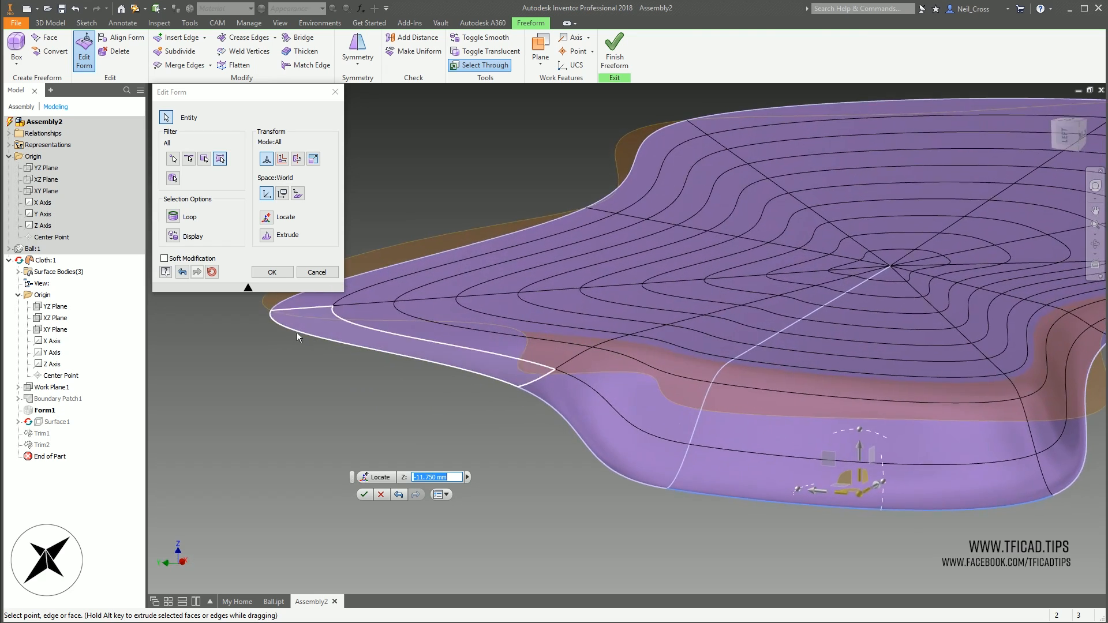
pyautogui.click(275, 311)
pyautogui.moveTo(289, 295); pyautogui.dragTo(328, 341, button='middle')
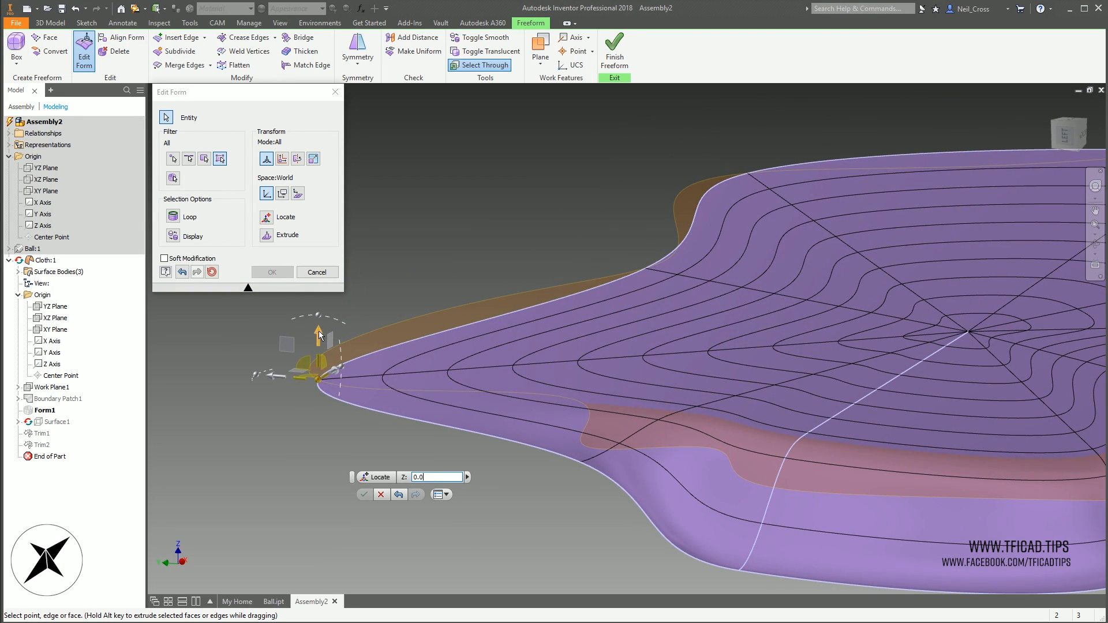
pyautogui.moveTo(319, 330); pyautogui.dragTo(298, 417)
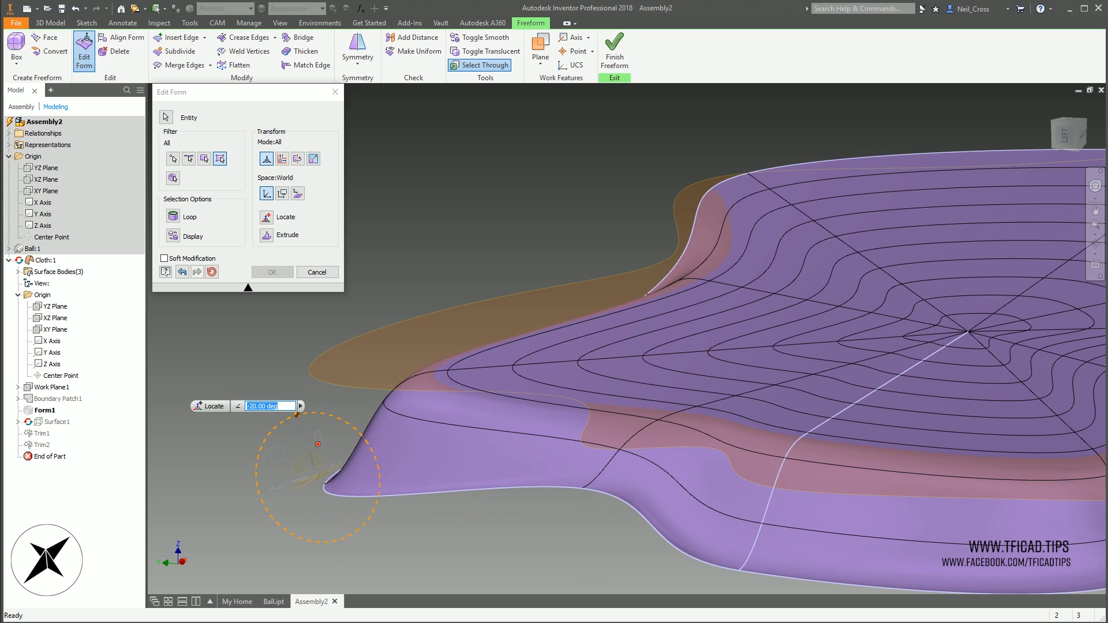
# Raise an inner face behind the draped end of the cloth and lower an edge closer to the centre along Z
pyautogui.keyDown('shift'); pyautogui.moveTo(768, 442); pyautogui.dragTo(548, 352, button='middle'); pyautogui.keyUp('shift')
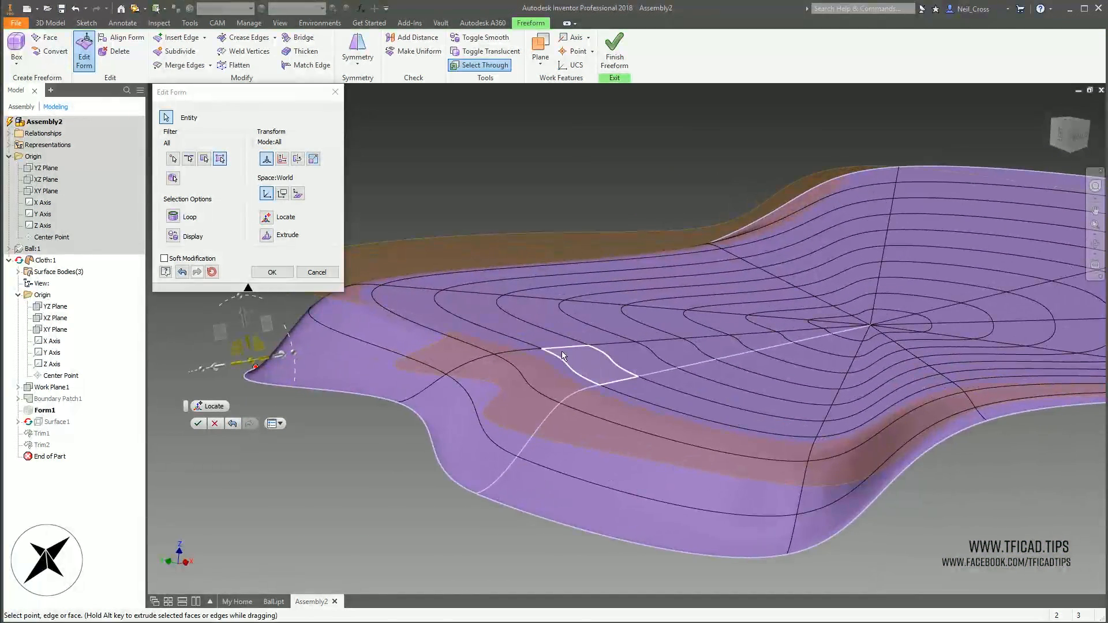
pyautogui.click(545, 351)
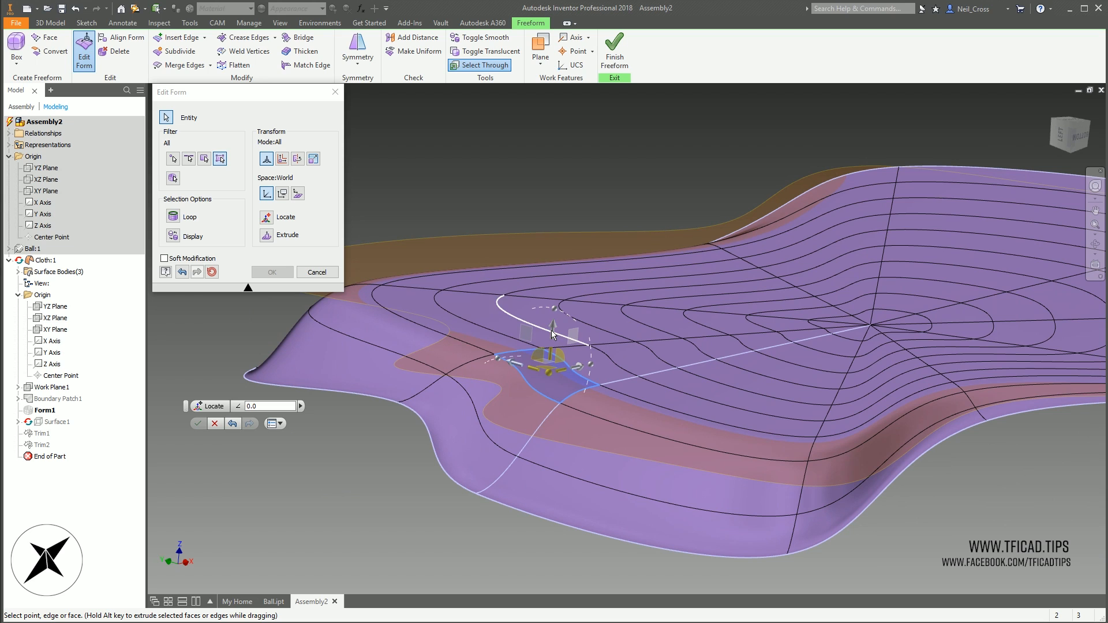
pyautogui.moveTo(553, 330); pyautogui.dragTo(555, 300)
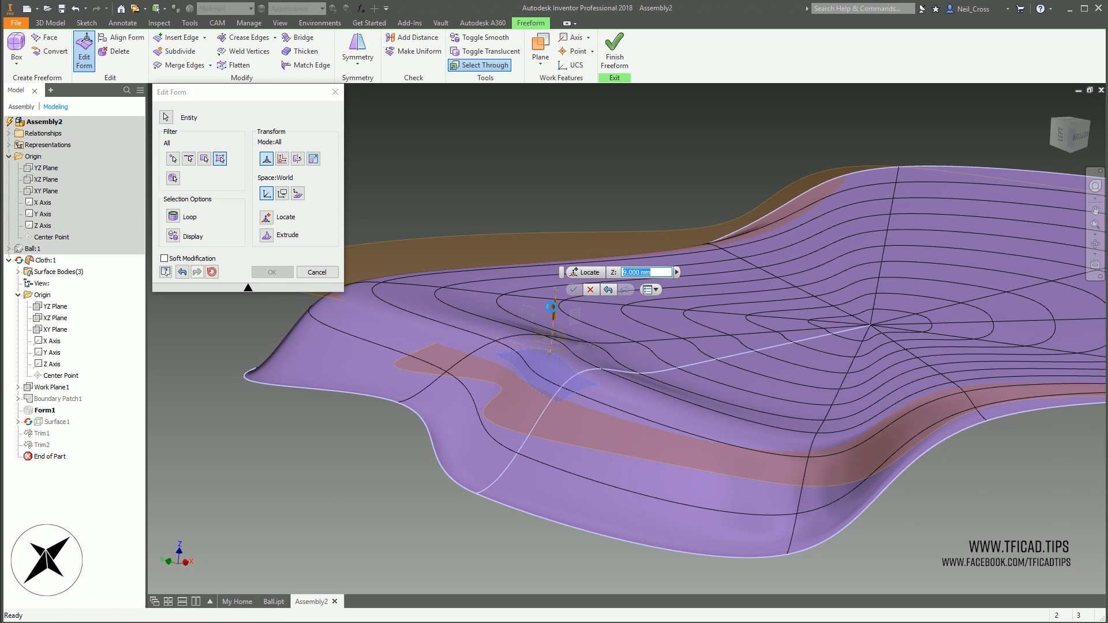
pyautogui.click(661, 312)
pyautogui.moveTo(662, 264); pyautogui.dragTo(662, 283)
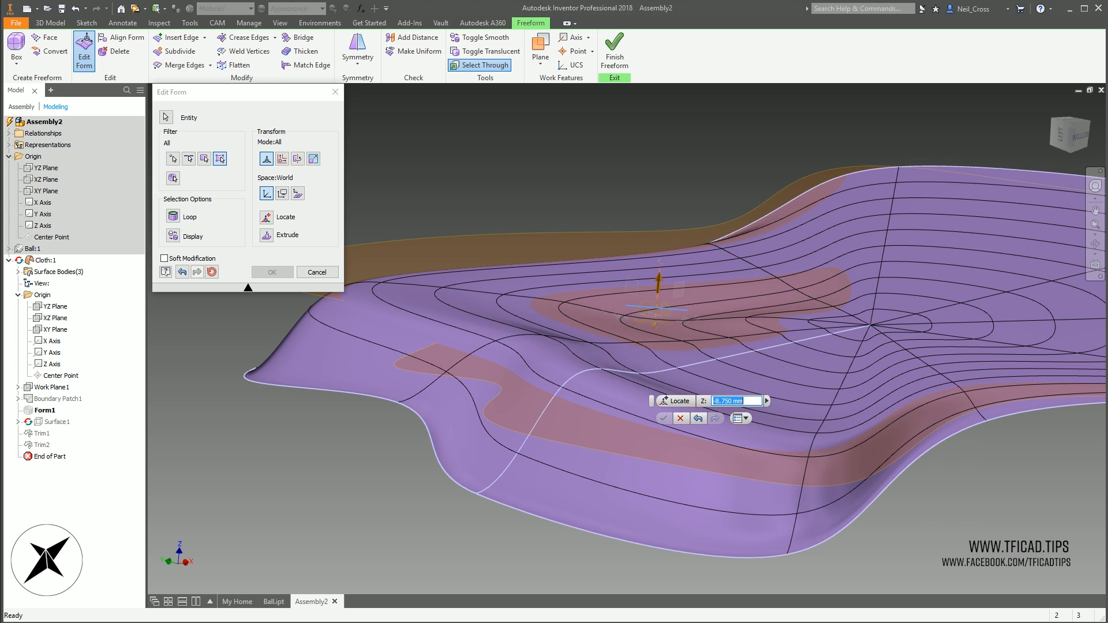
# Raise an edge on the cloth's opposite half about 14 mm and a point near its far rim about 12 mm along Z
pyautogui.click(966, 351)
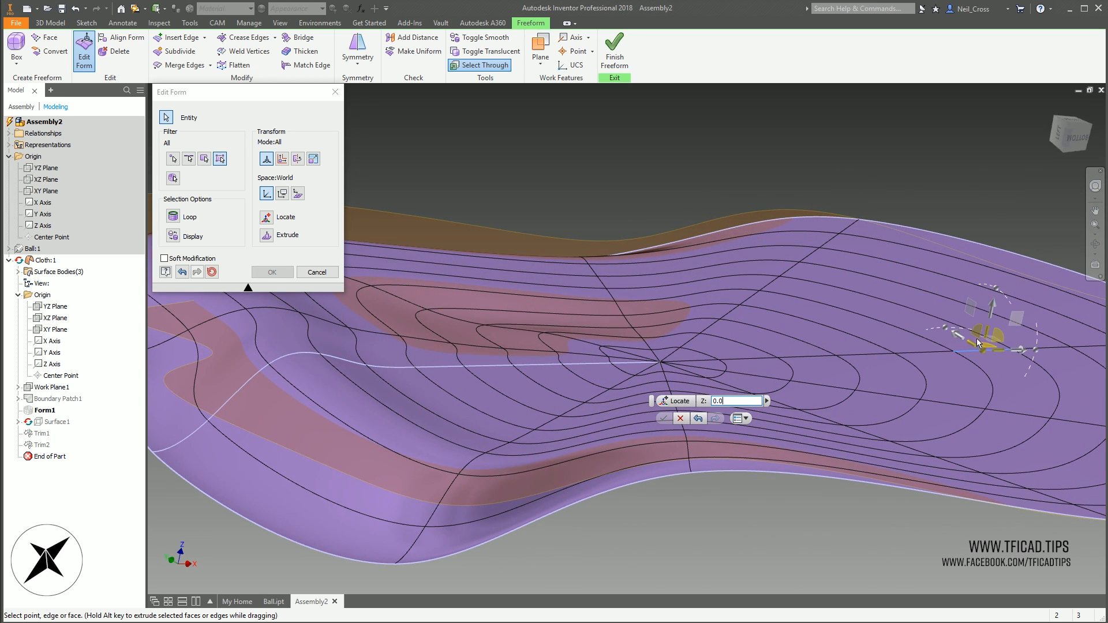
pyautogui.moveTo(997, 285); pyautogui.dragTo(998, 278)
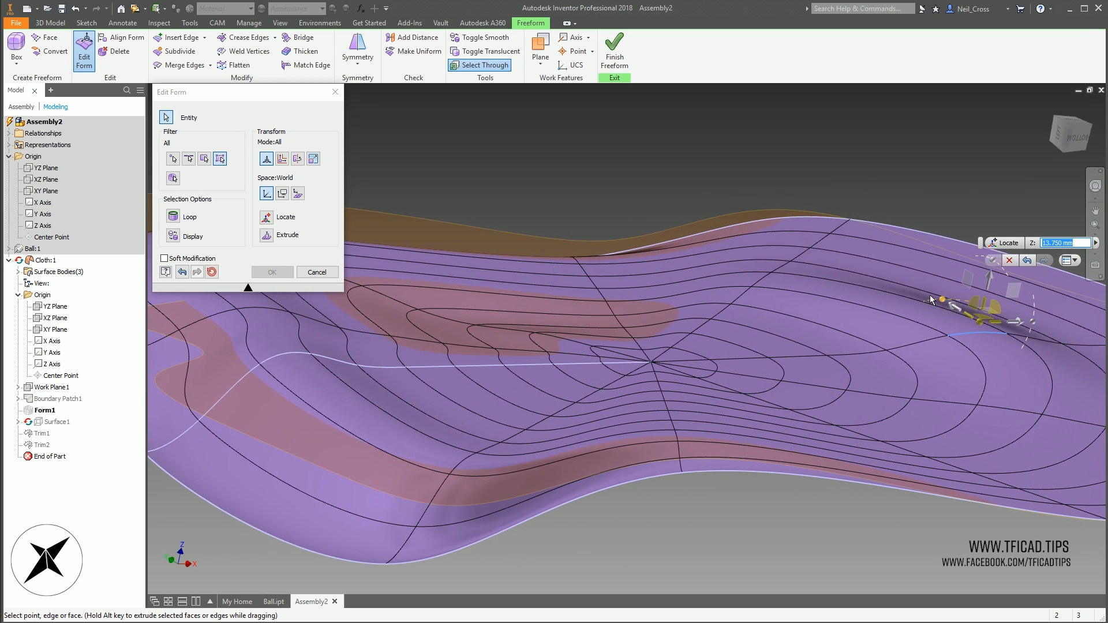
pyautogui.click(807, 247)
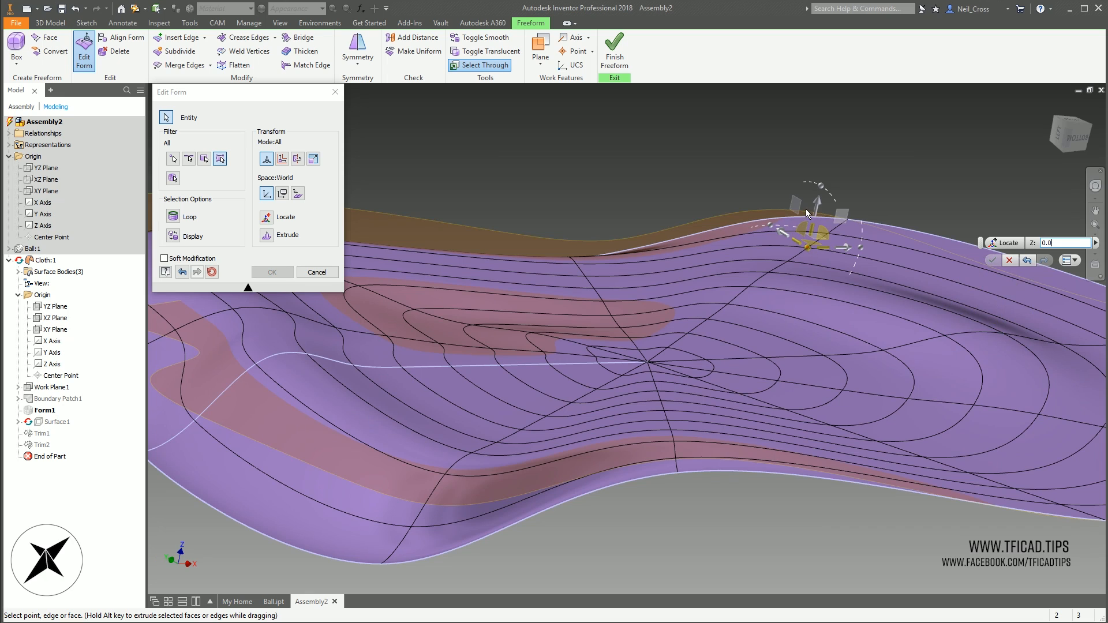
pyautogui.moveTo(819, 204); pyautogui.dragTo(828, 175)
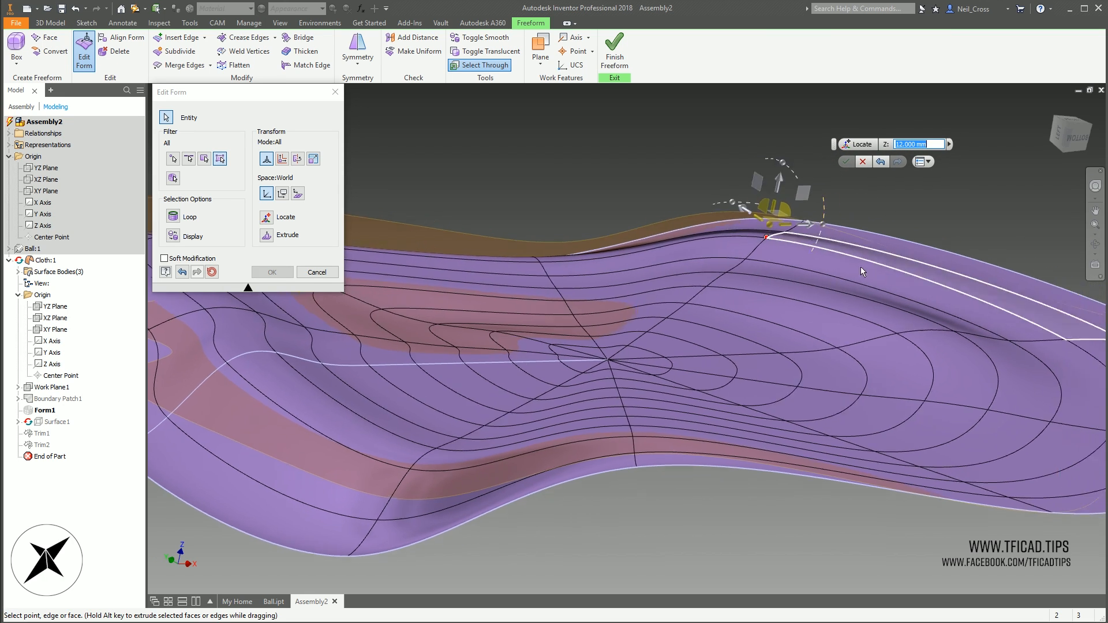
# Lower the rim point at the cloth's opposite end about 50 mm along Z, and lower a point further inward as well
pyautogui.click(862, 389)
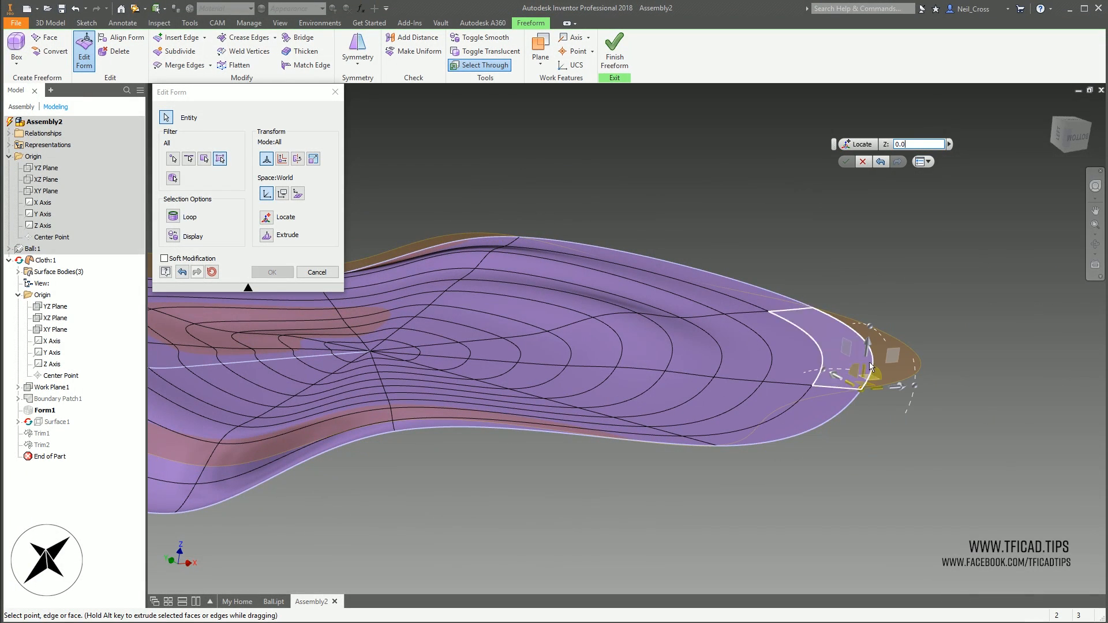
pyautogui.moveTo(872, 344); pyautogui.dragTo(853, 440)
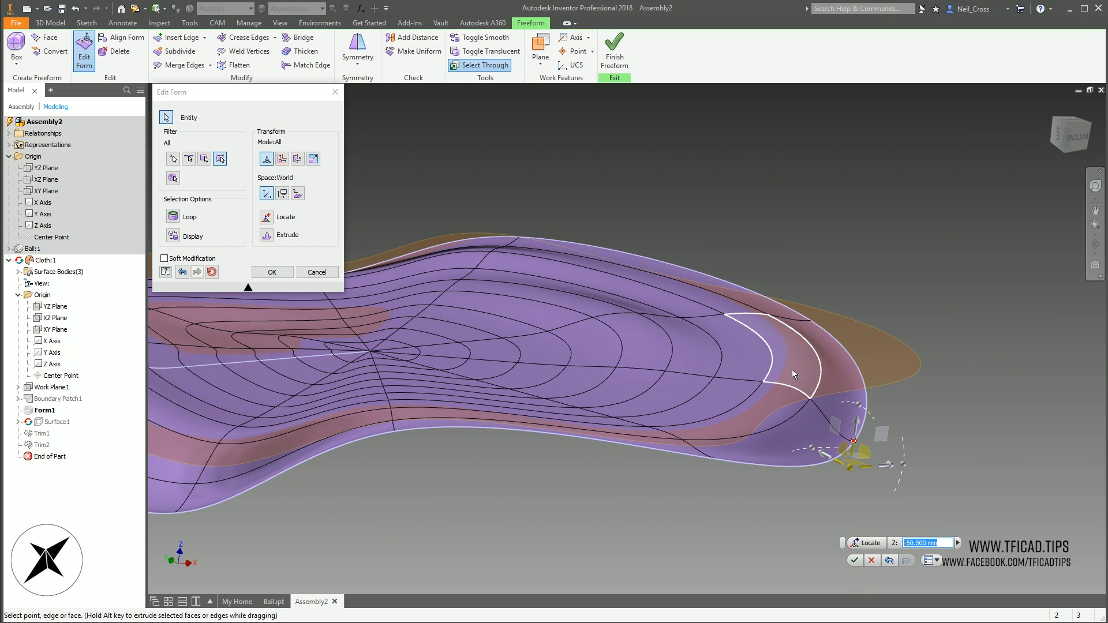
pyautogui.click(763, 381)
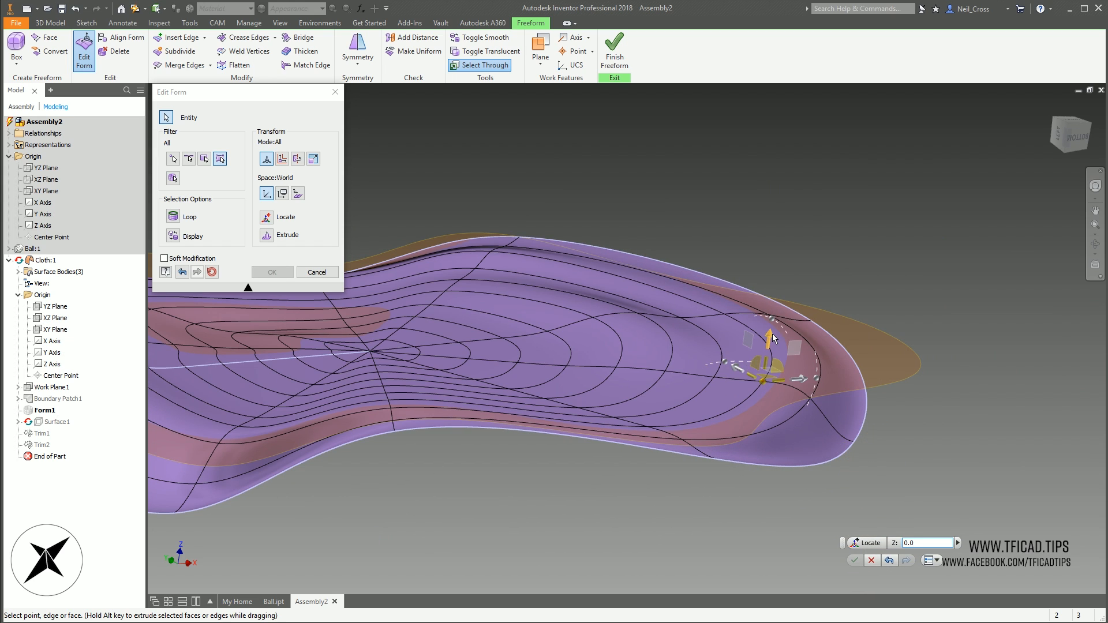
pyautogui.moveTo(769, 338); pyautogui.dragTo(766, 353)
# Lower a freeform point between that end and the centre about 13 mm along Z, and accept the form edits
pyautogui.keyDown('shift'); pyautogui.moveTo(748, 348); pyautogui.dragTo(688, 335, button='middle'); pyautogui.keyUp('shift')
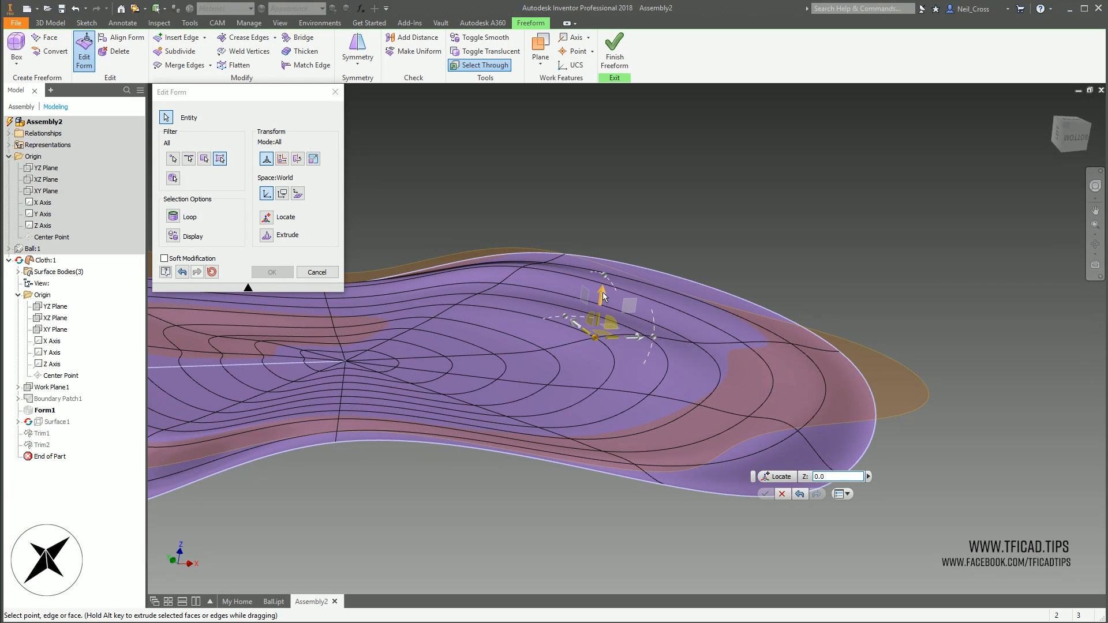
pyautogui.click(596, 338)
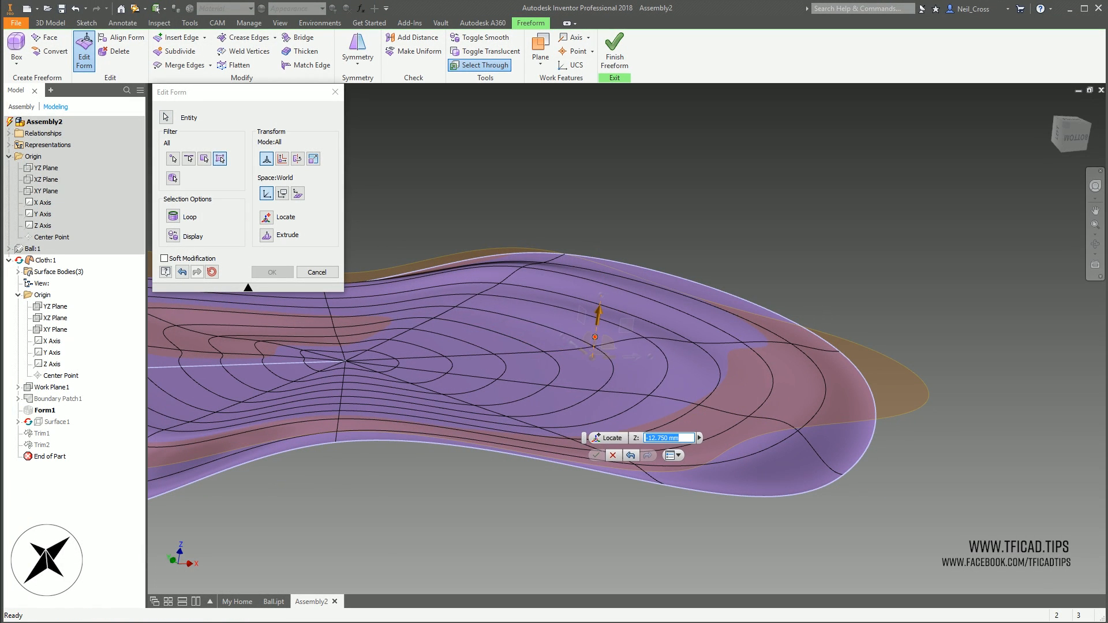
pyautogui.click(268, 271)
pyautogui.moveTo(580, 244); pyautogui.dragTo(724, 244, button='middle')
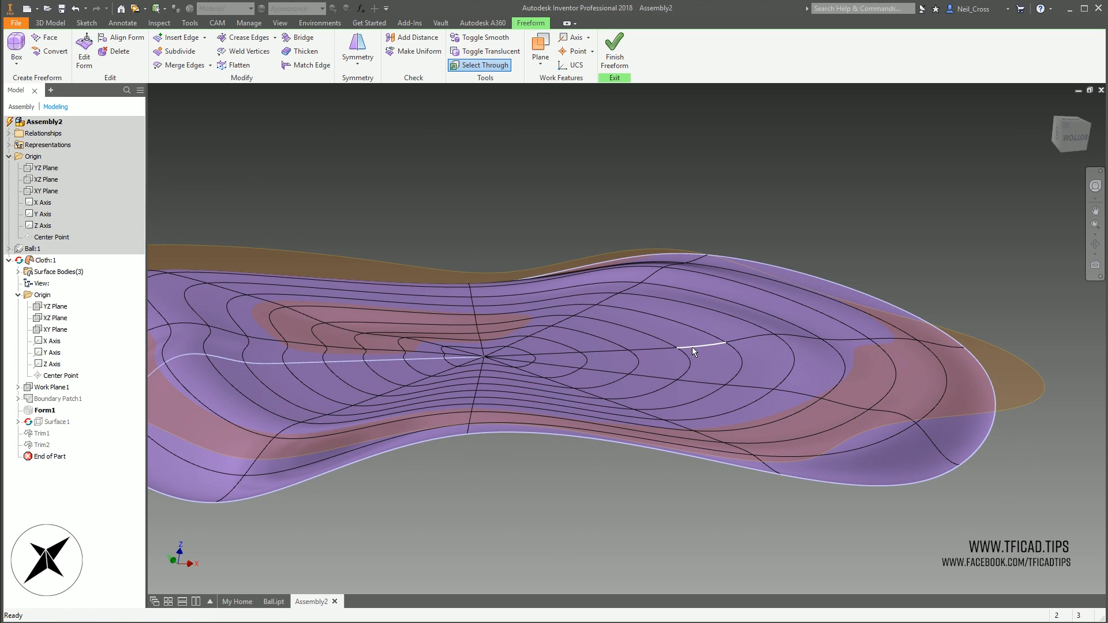
# Turn on the ball's visibility to see where it sits relative to the freeform cloth
pyautogui.rightClick(37, 250)
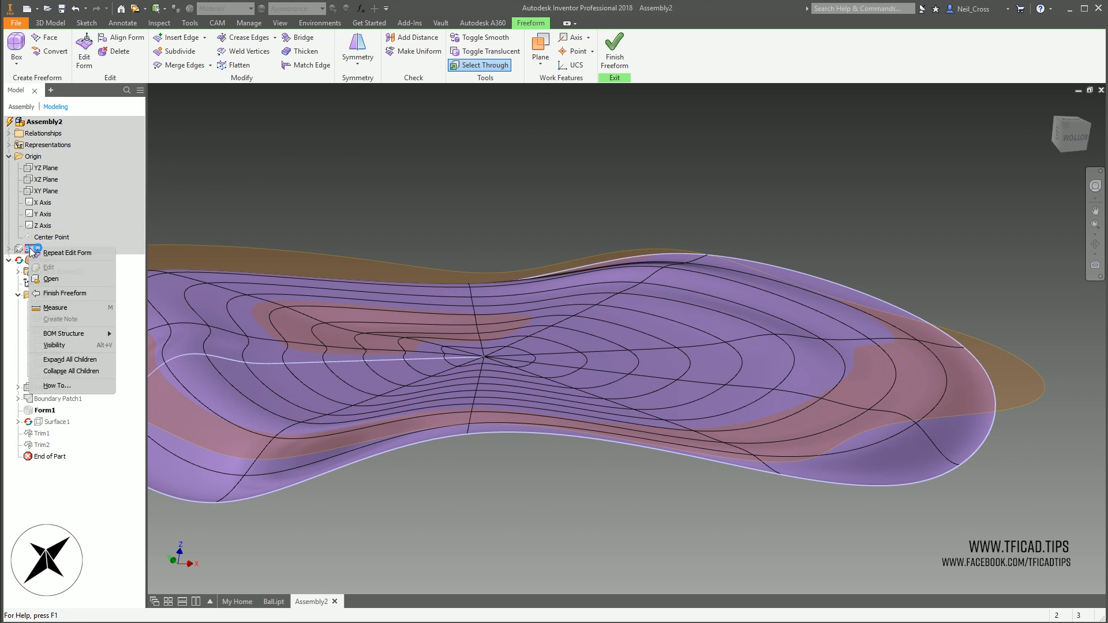
pyautogui.click(64, 346)
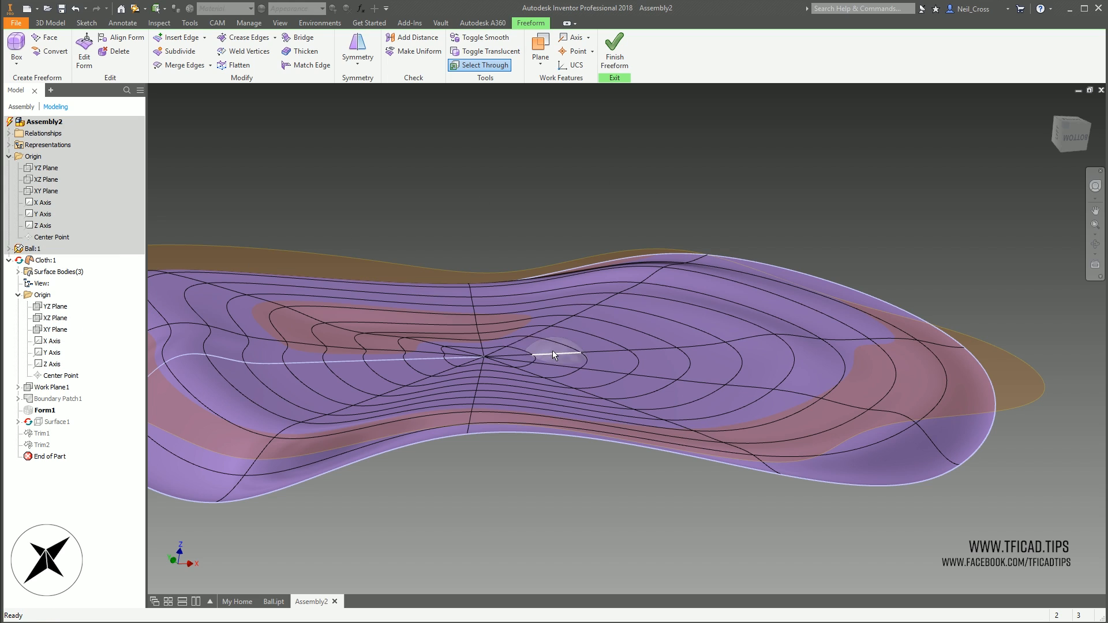
pyautogui.scroll(5, 595, 397)
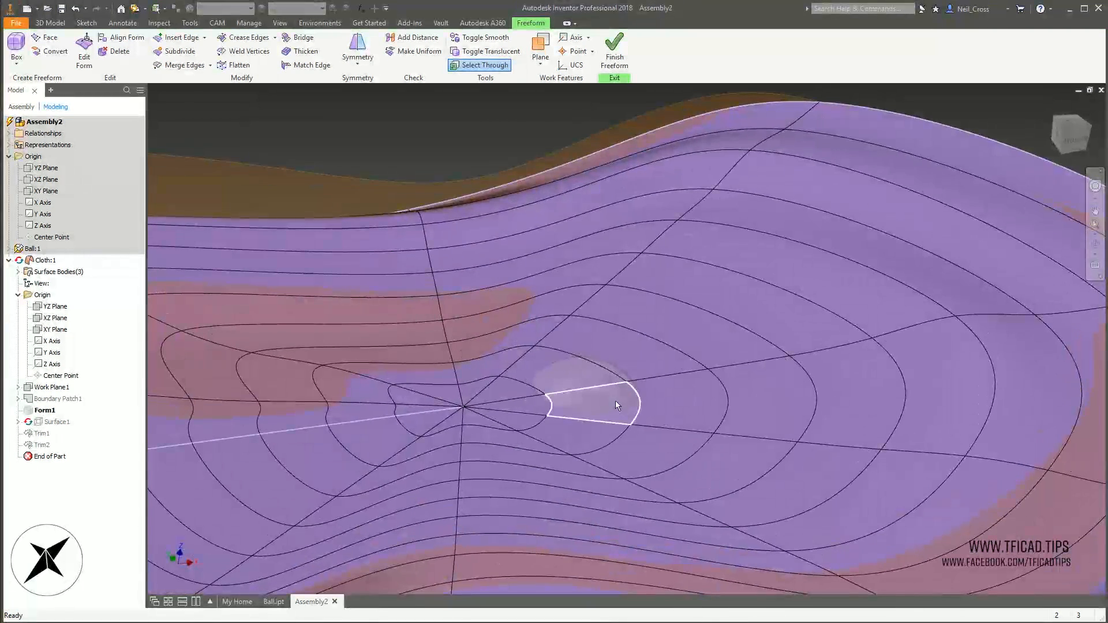
pyautogui.scroll(-5, 577, 323)
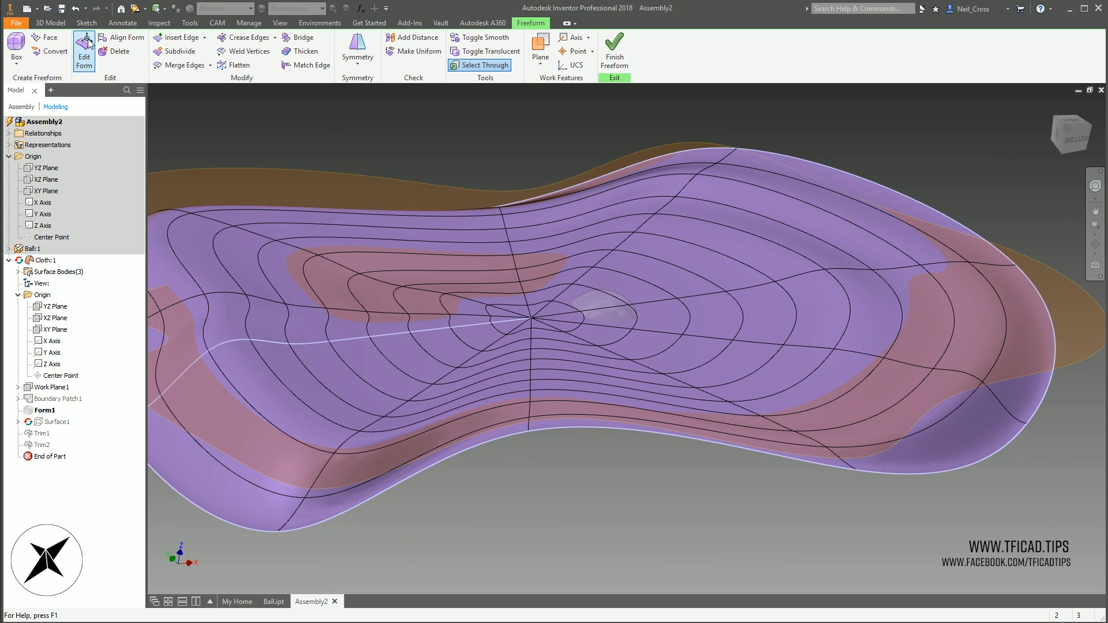
# Lower a form point just beyond the ball about 4 mm and a point near the far rim about 7 mm along Z
pyautogui.click(726, 290)
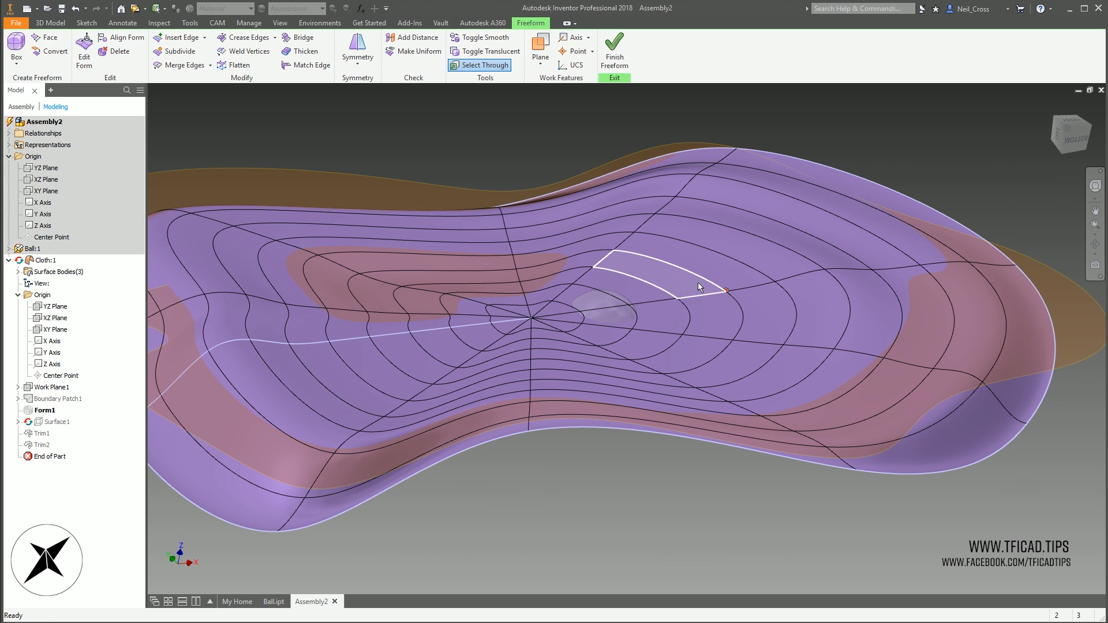
pyautogui.click(91, 51)
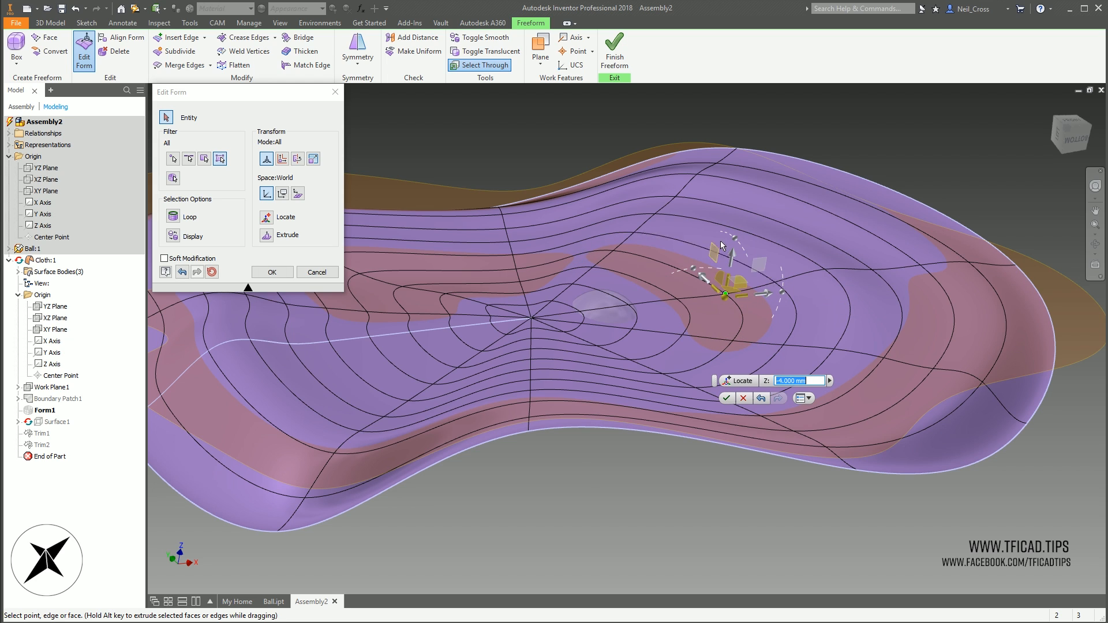
pyautogui.click(676, 197)
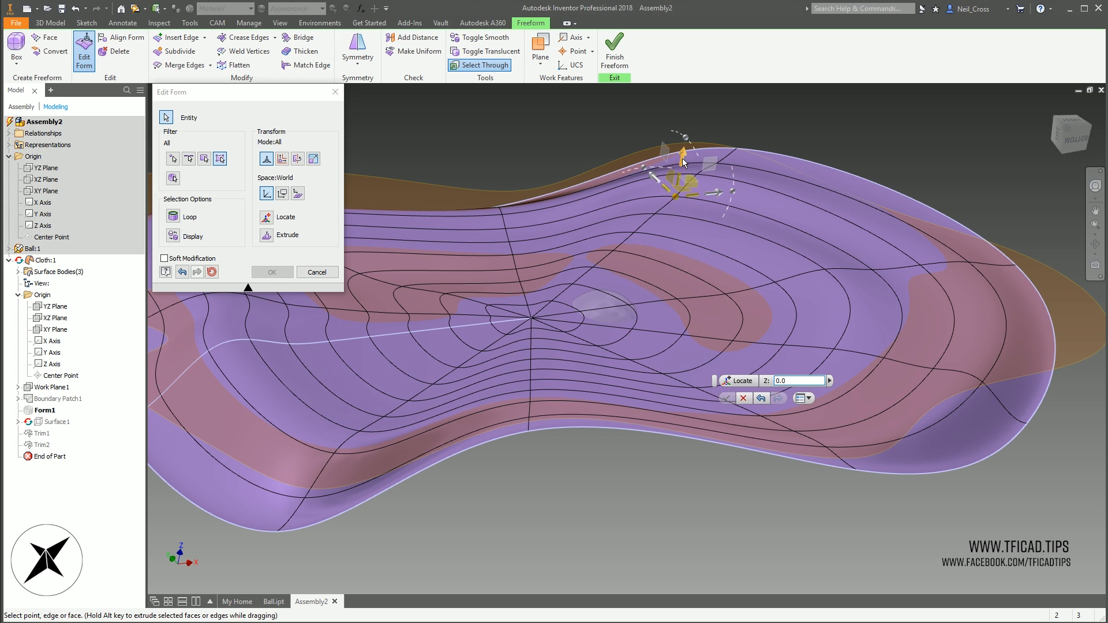
pyautogui.moveTo(684, 159); pyautogui.dragTo(681, 179)
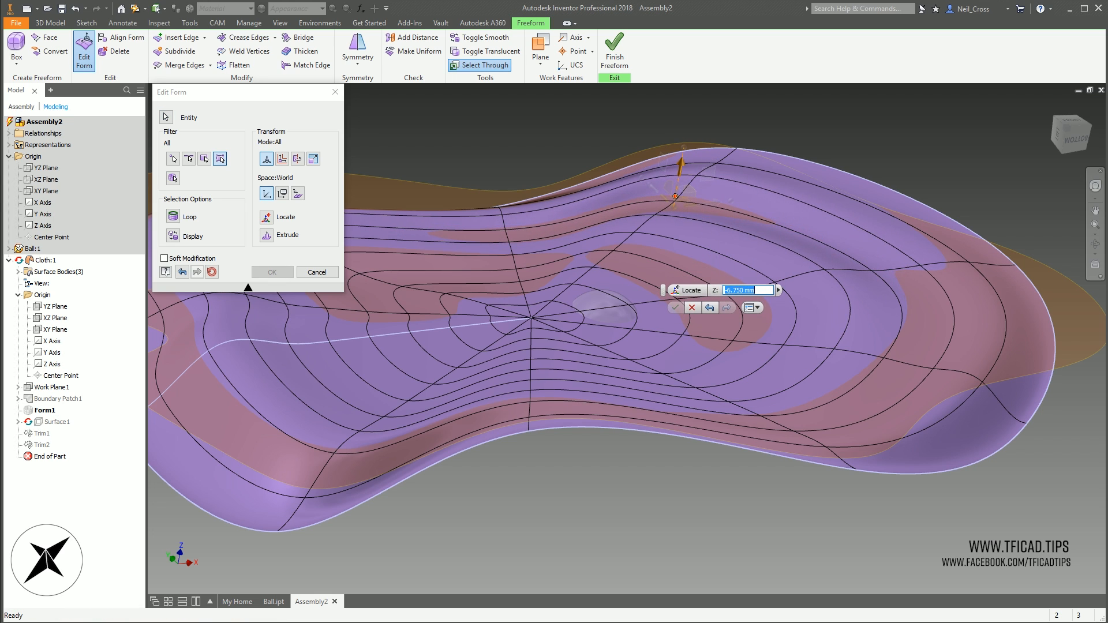
# Lower the narrow form face on the near side of the ball about 2 mm along Z
pyautogui.click(537, 366)
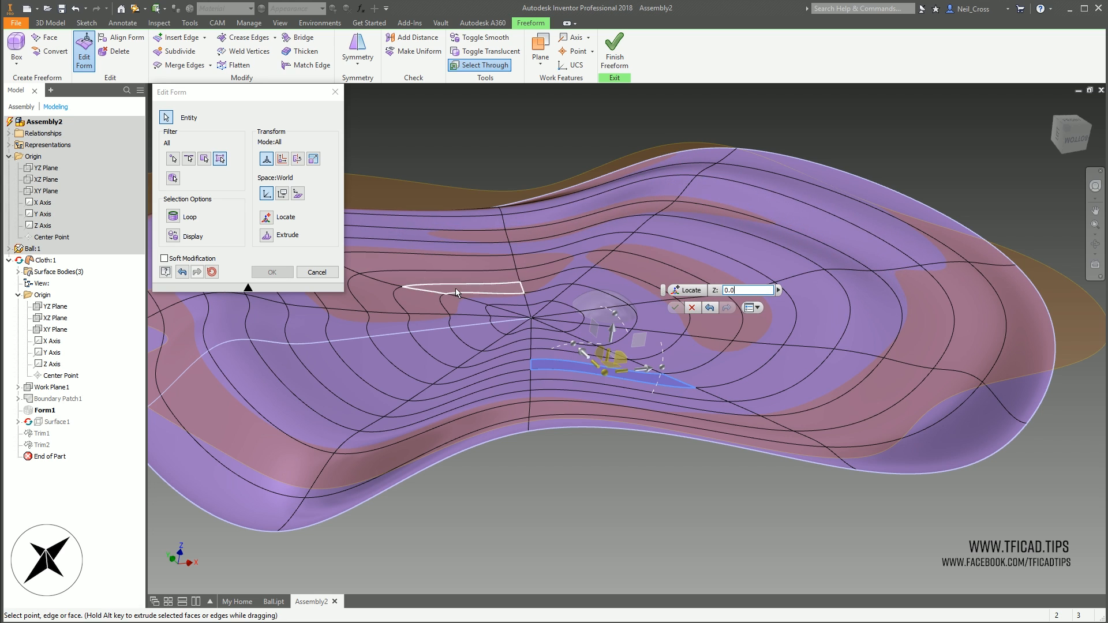
pyautogui.moveTo(614, 334)
pyautogui.mouseDown()
pyautogui.moveTo(613, 322)
pyautogui.moveTo(612, 336)
pyautogui.mouseUp()
pyautogui.keyDown('shift'); pyautogui.moveTo(945, 376); pyautogui.dragTo(653, 364, button='middle'); pyautogui.keyUp('shift')
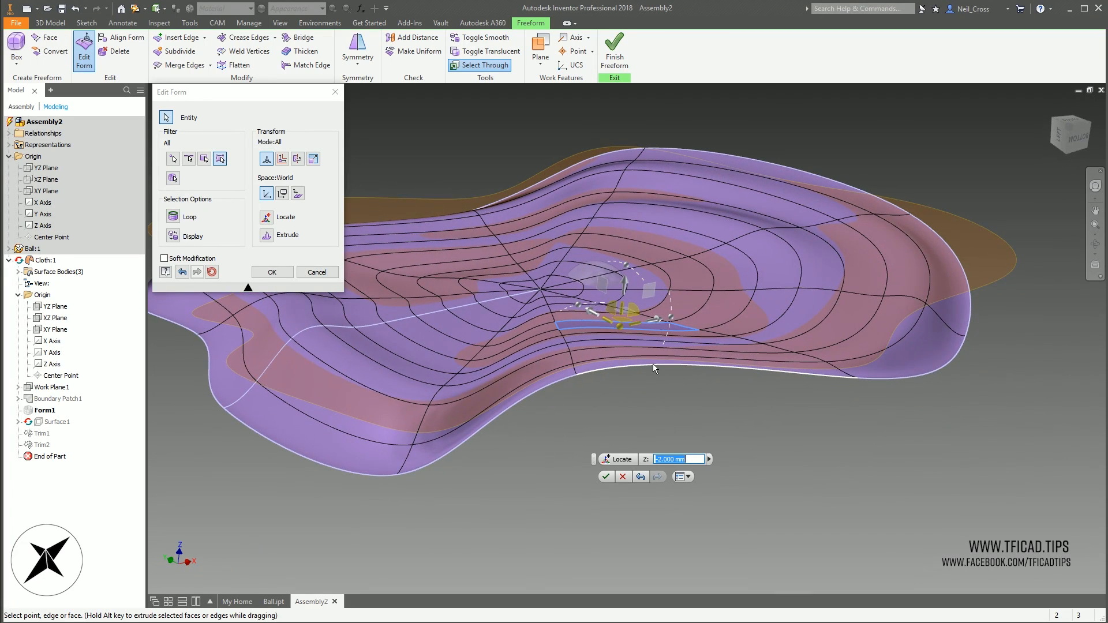
# Lower the point on the cloth's near rim about 17 mm along Z, accept the edit, and finish the freeform
pyautogui.click(654, 365)
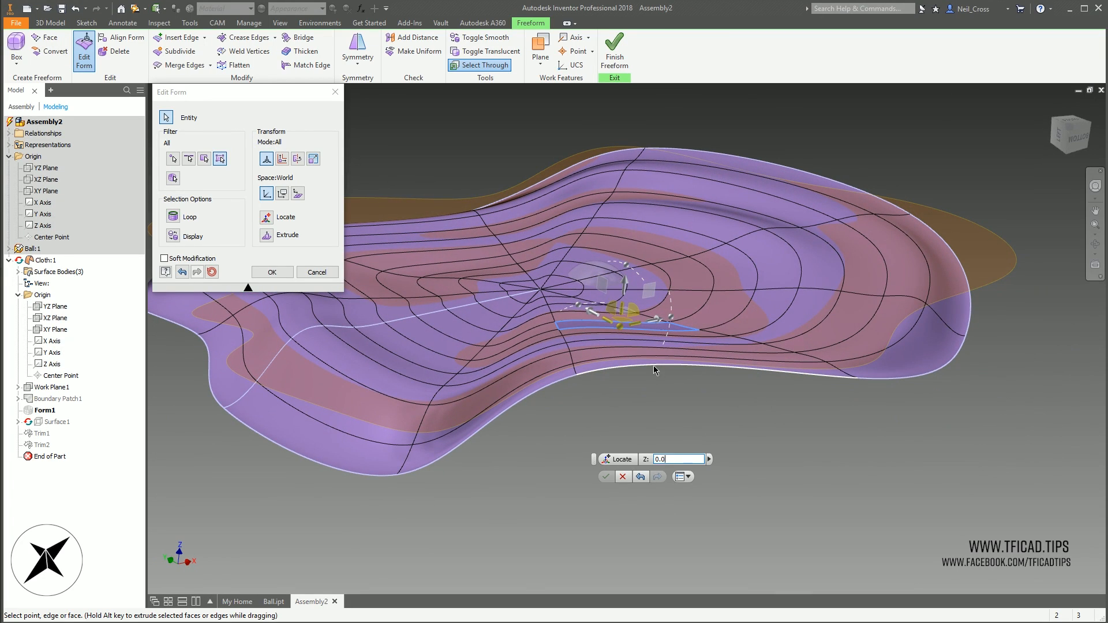
pyautogui.click(577, 375)
pyautogui.moveTo(581, 331); pyautogui.dragTo(578, 369)
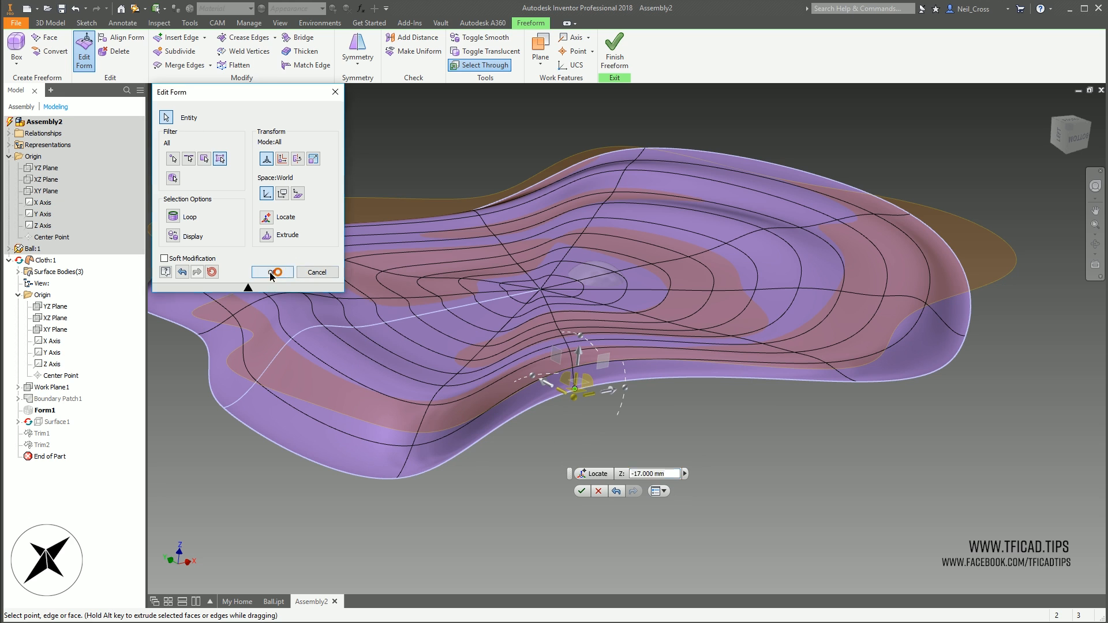
pyautogui.click(270, 271)
pyautogui.keyDown('shift'); pyautogui.moveTo(767, 247); pyautogui.dragTo(720, 424, button='middle'); pyautogui.keyUp('shift')
pyautogui.click(614, 52)
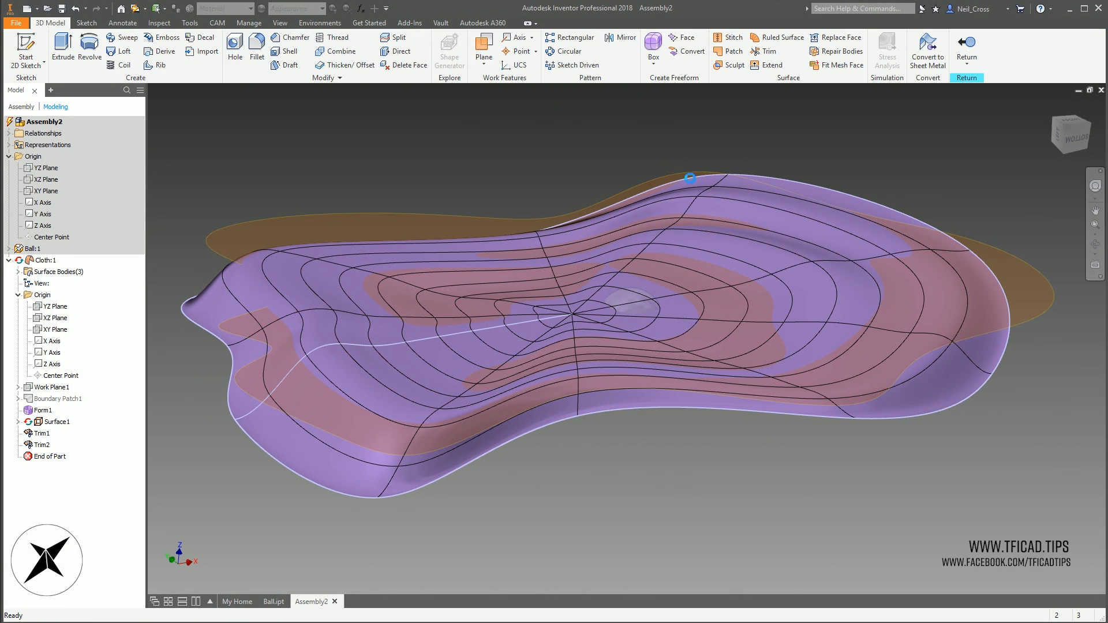
# Hide the ball component so only the cloth surfaces and the dome remain displayed
pyautogui.keyDown('shift'); pyautogui.moveTo(636, 488); pyautogui.dragTo(661, 477, button='middle'); pyautogui.keyUp('shift')
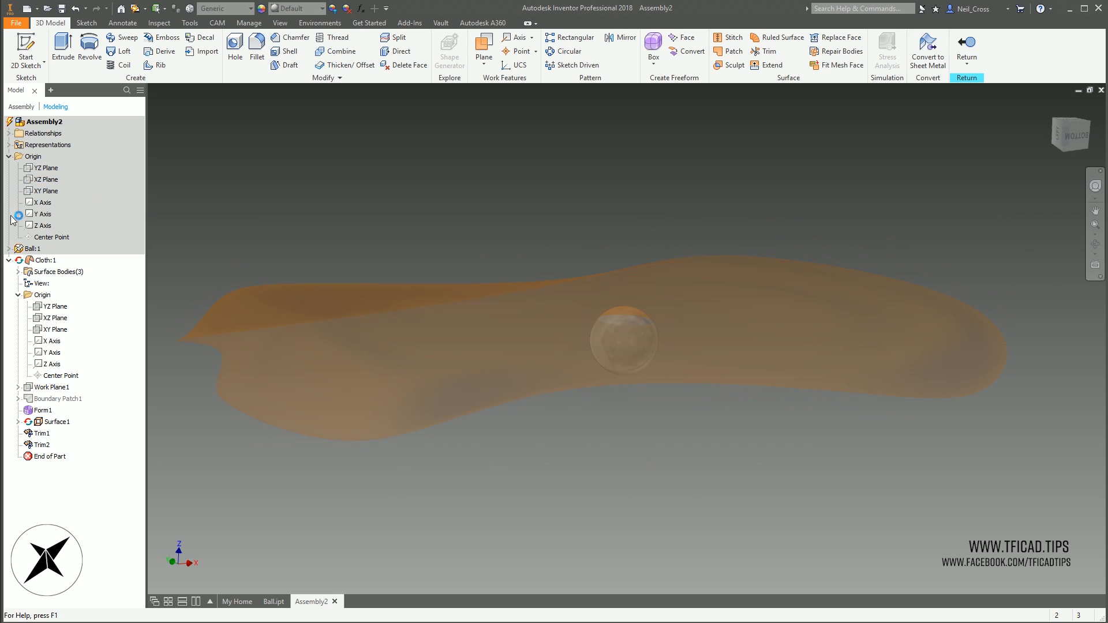
pyautogui.rightClick(32, 248)
pyautogui.hotkey('alt', 'v')
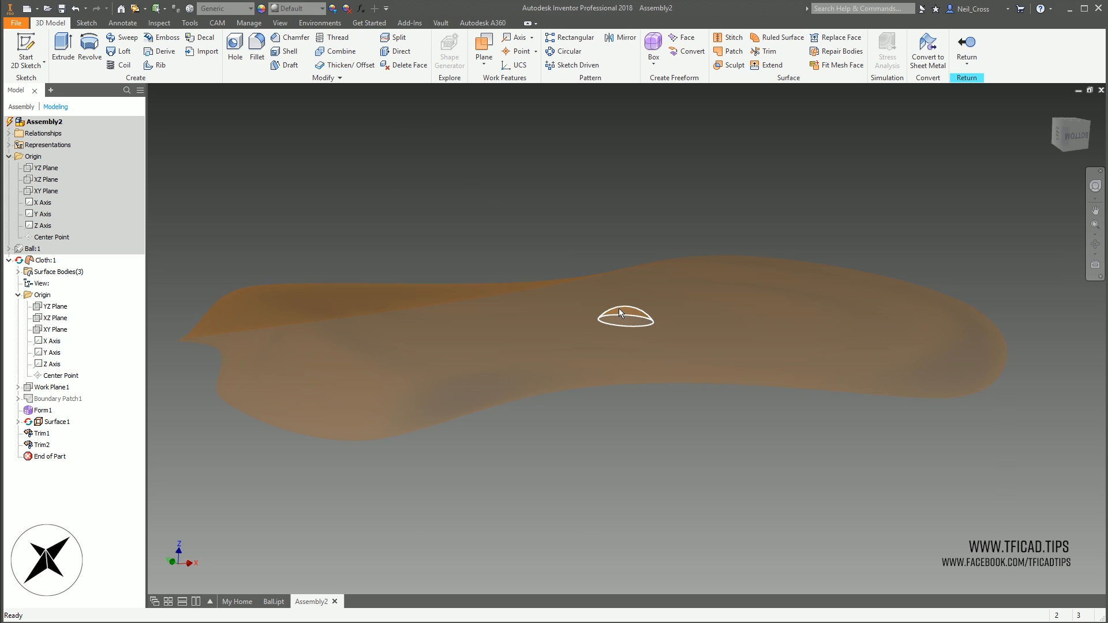
# Stitch the freeform cloth surface and the trimmed ball dome together with a 0.254 mm maximum tolerance
pyautogui.click(570, 319)
pyautogui.click(524, 222)
pyautogui.click(730, 37)
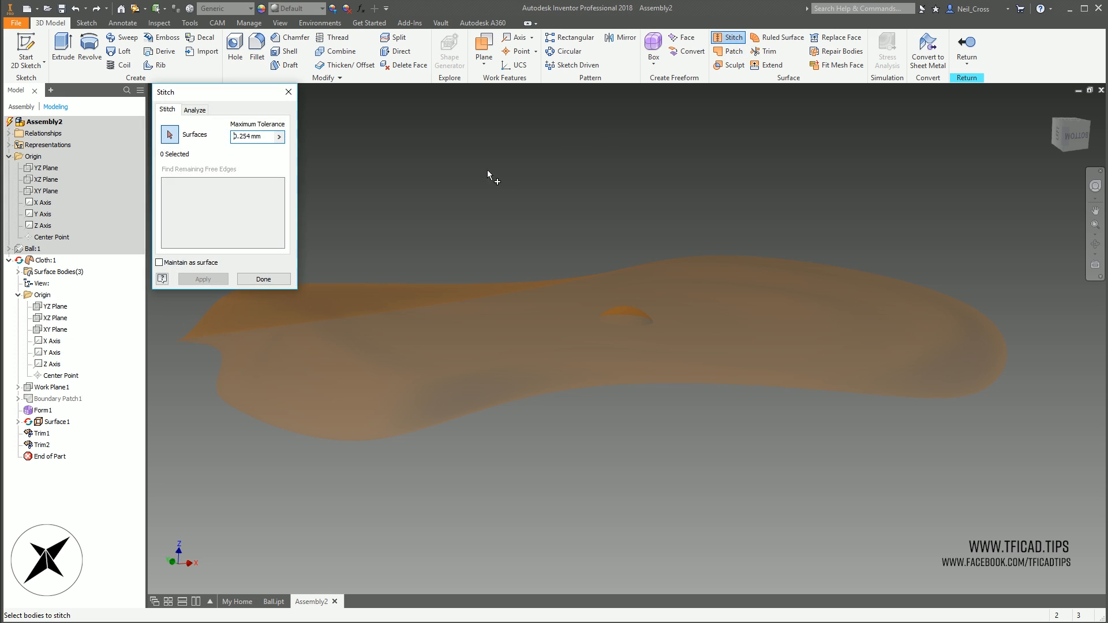
pyautogui.click(548, 322)
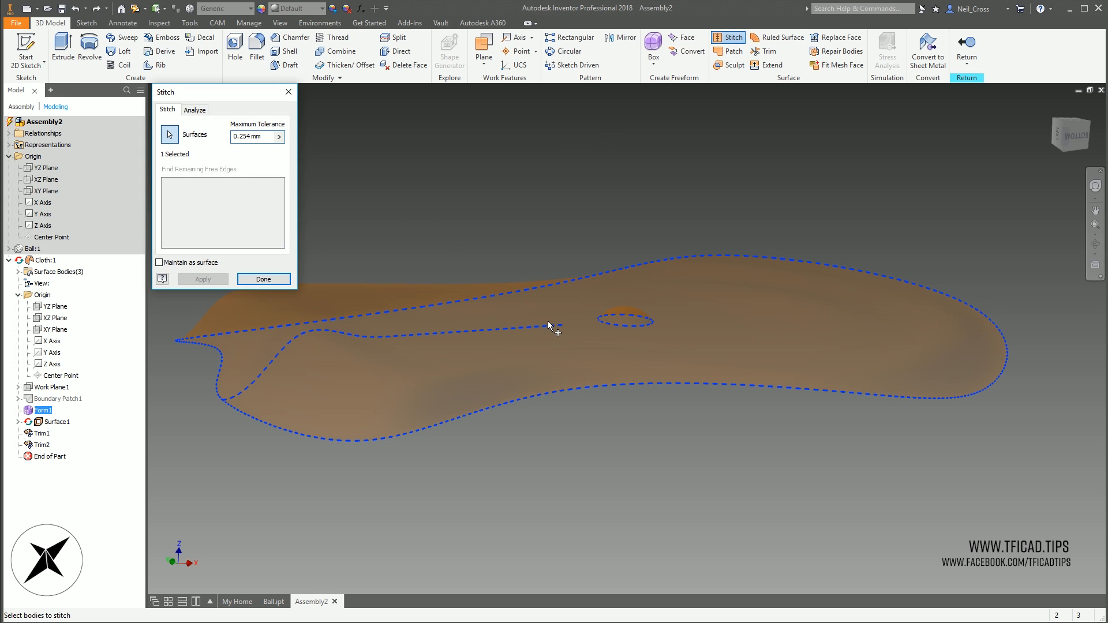
pyautogui.click(654, 316)
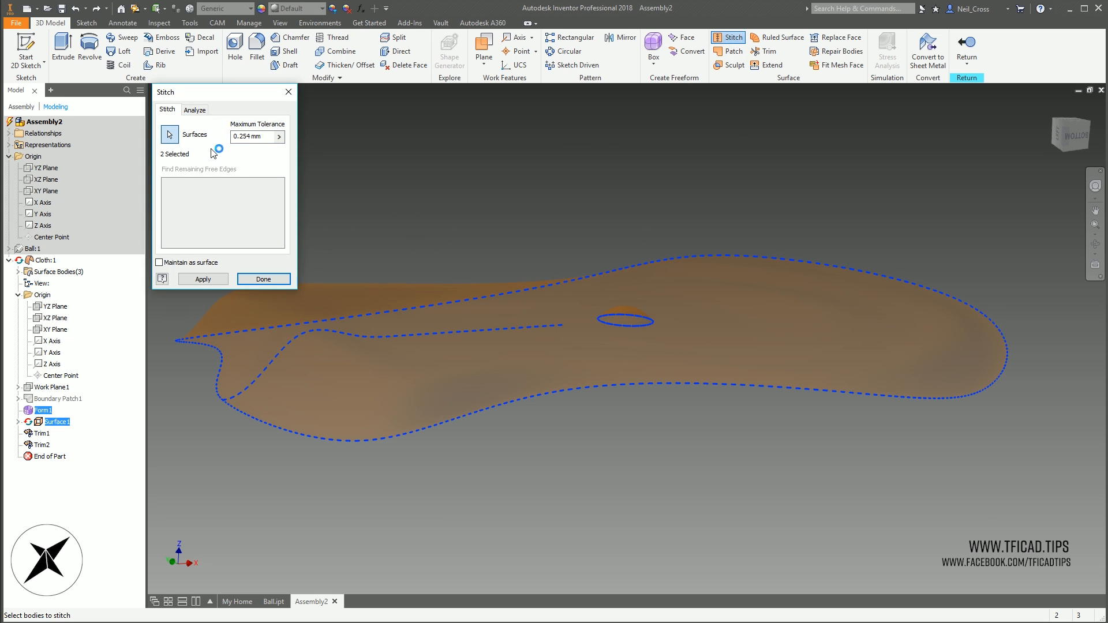
pyautogui.click(205, 278)
pyautogui.click(263, 279)
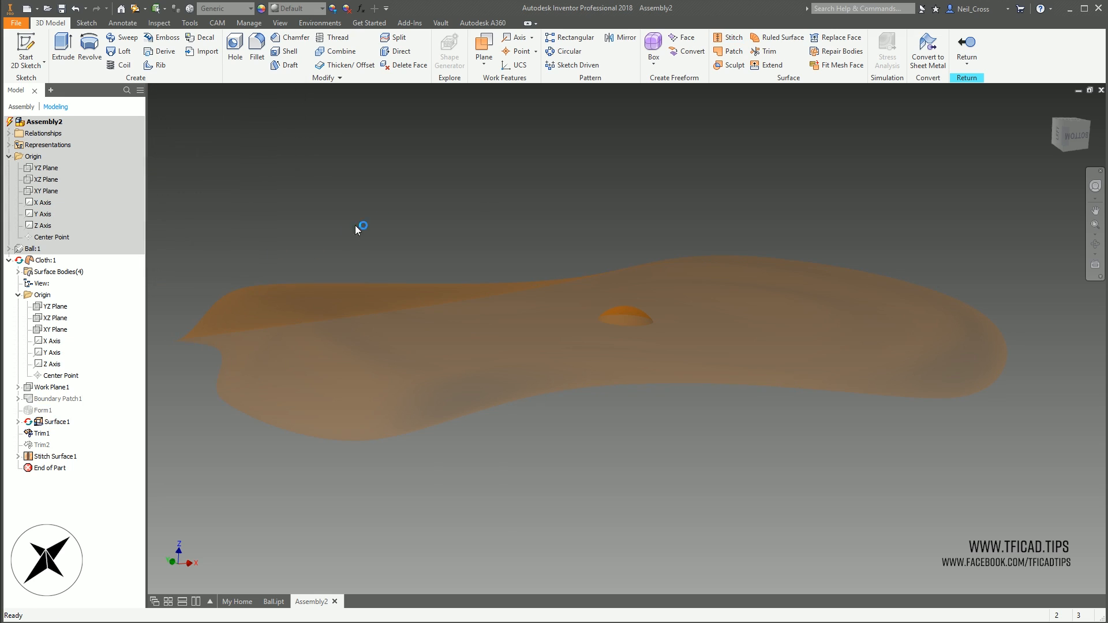
# Thicken the stitched cloth quilt by 0.5 mm into a solid
pyautogui.click(345, 65)
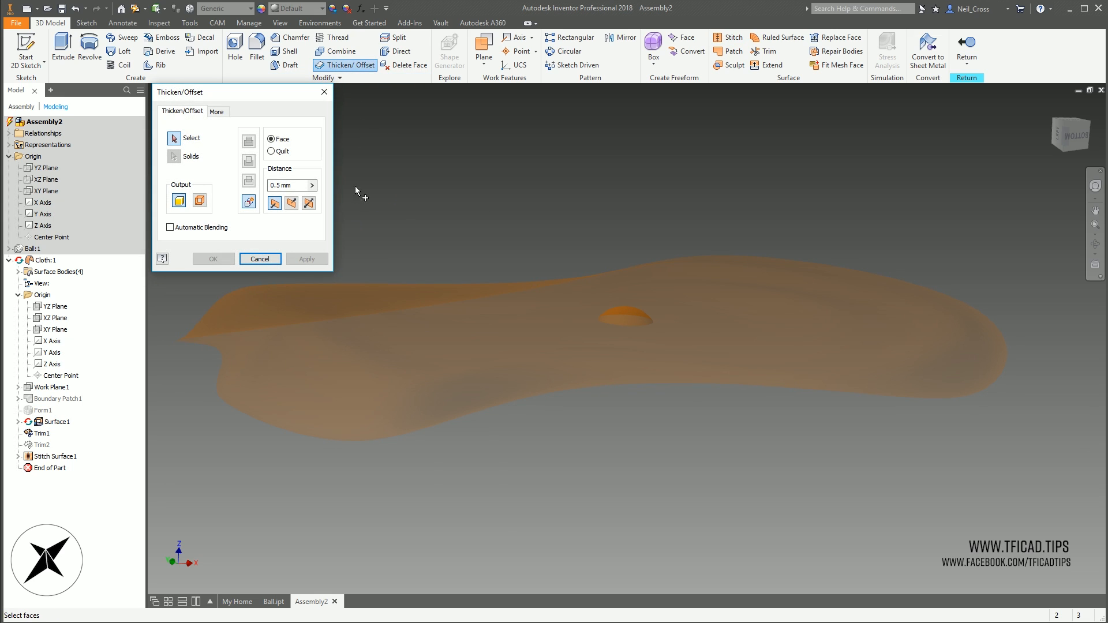
pyautogui.click(270, 151)
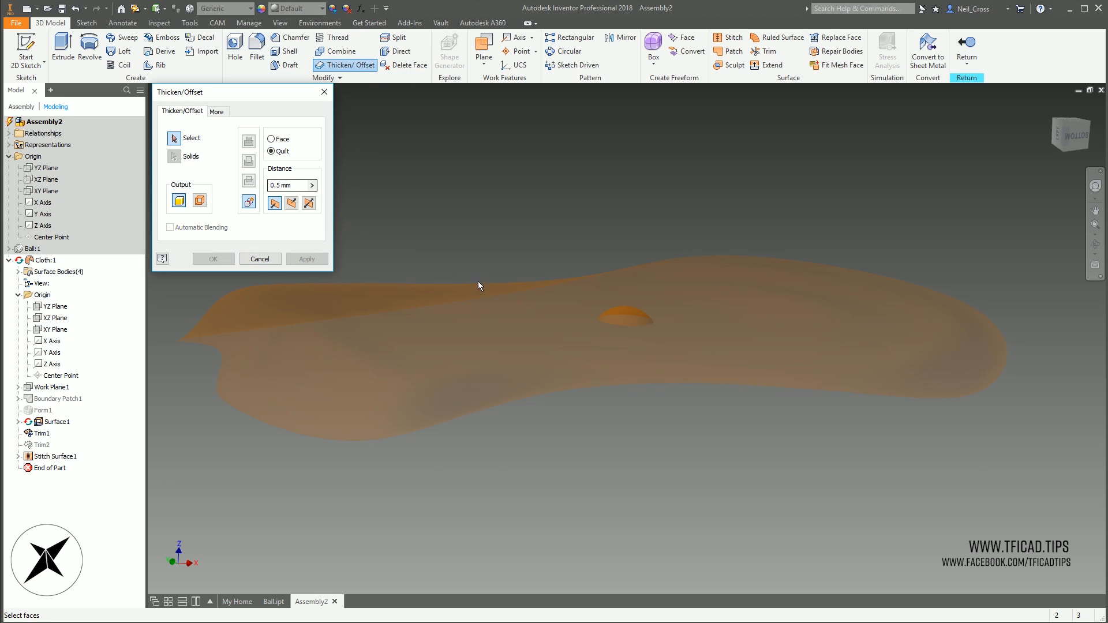
pyautogui.click(521, 314)
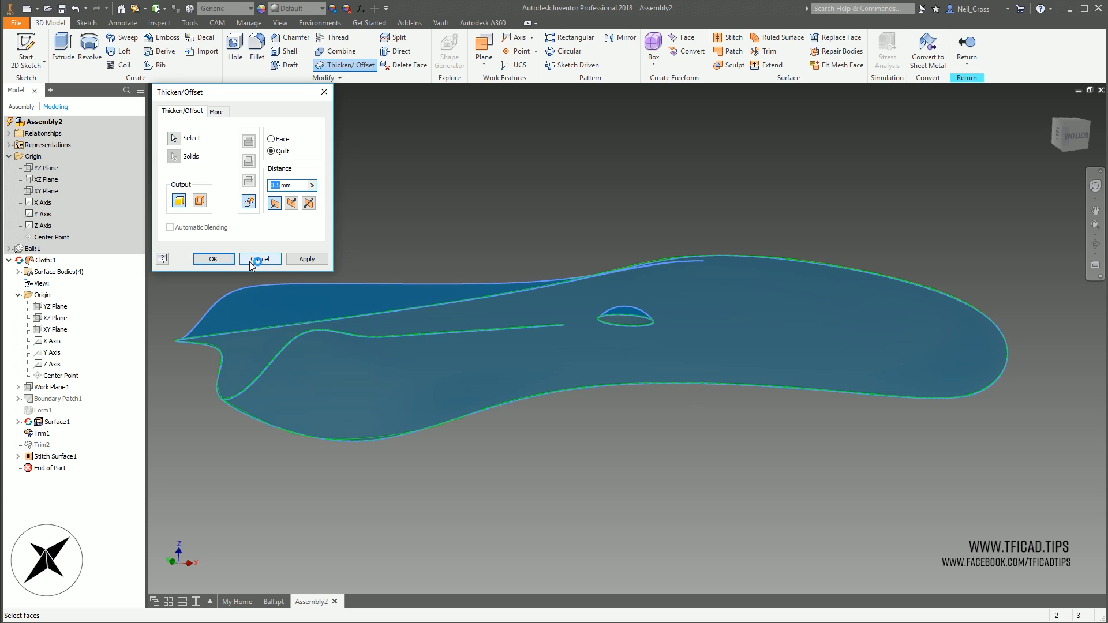
pyautogui.doubleClick(275, 188)
pyautogui.click(225, 259)
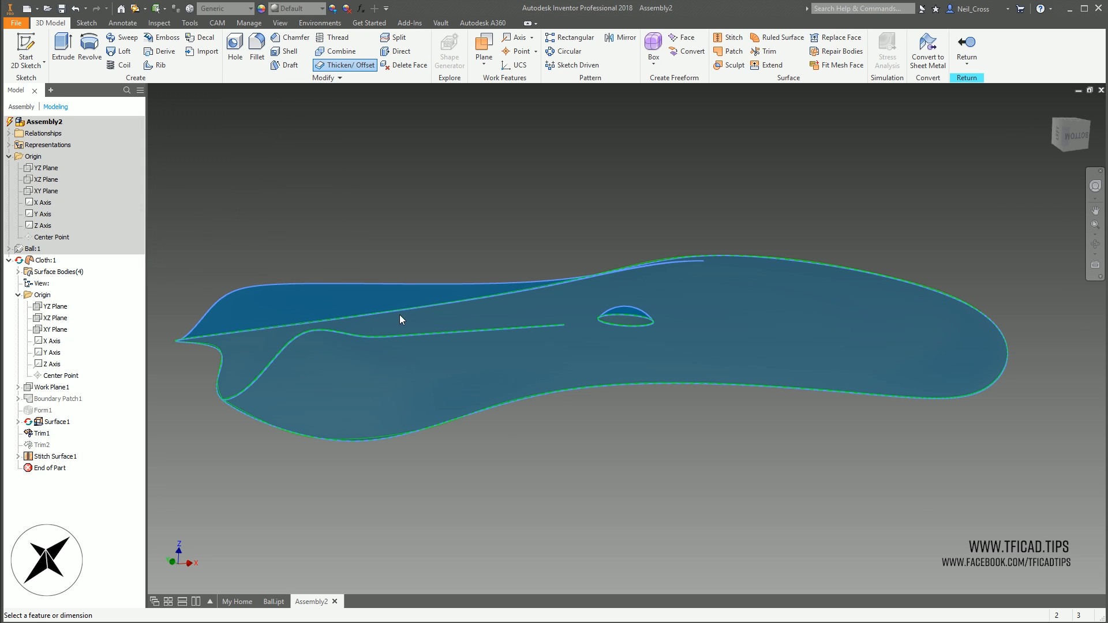
# Examine the thickened cloth from above and beneath, including the dome where the ball pushes through
pyautogui.scroll(8, 715, 438)
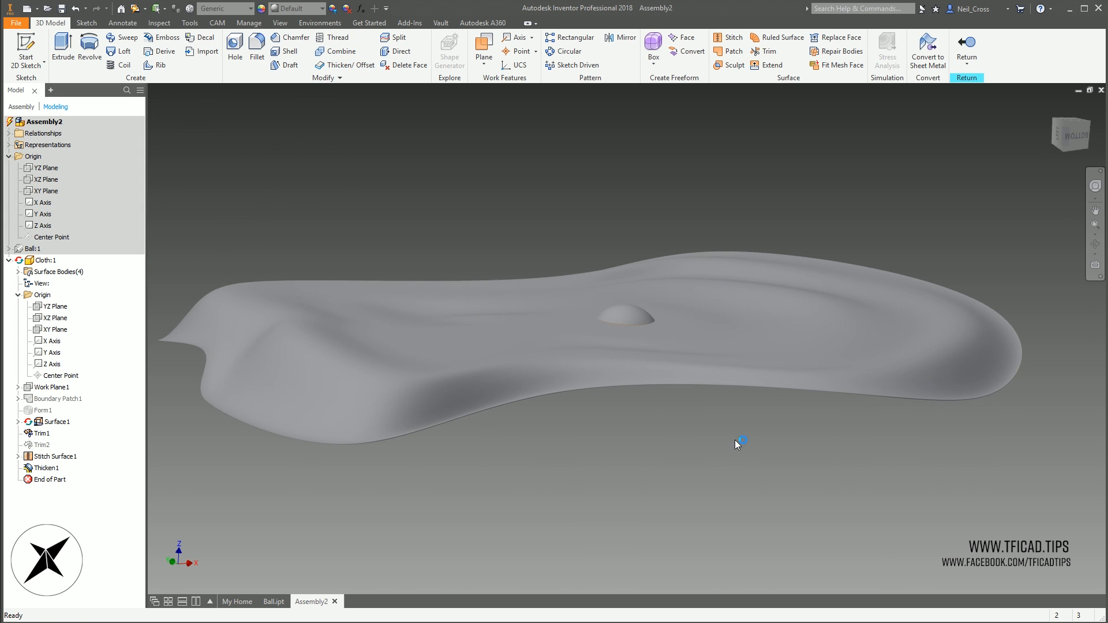
pyautogui.scroll(-6, 603, 460)
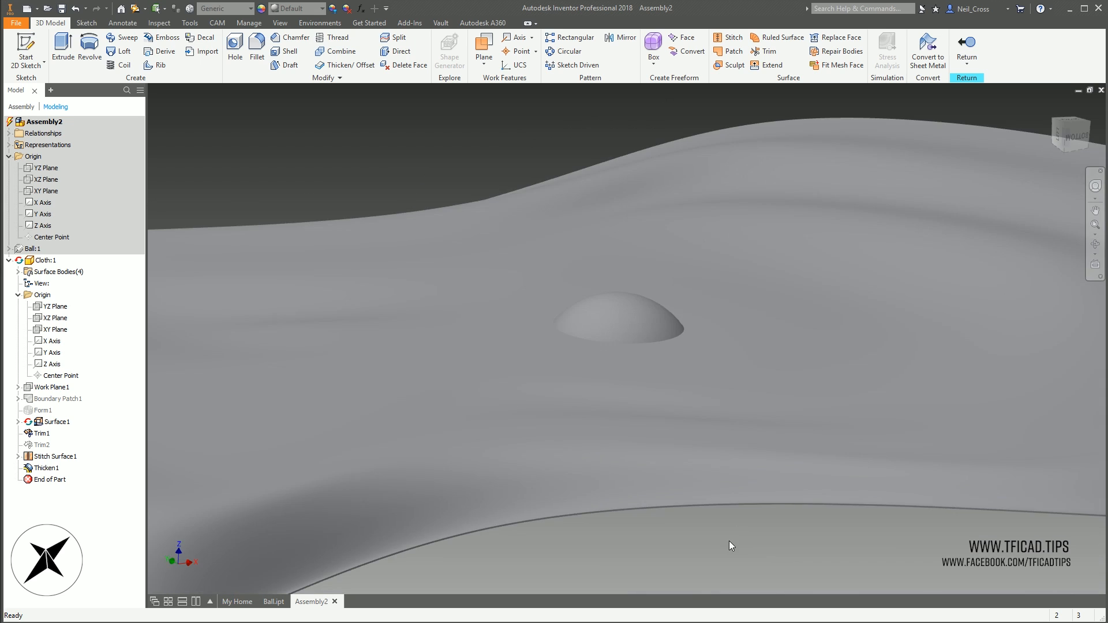
pyautogui.scroll(2, 639, 458)
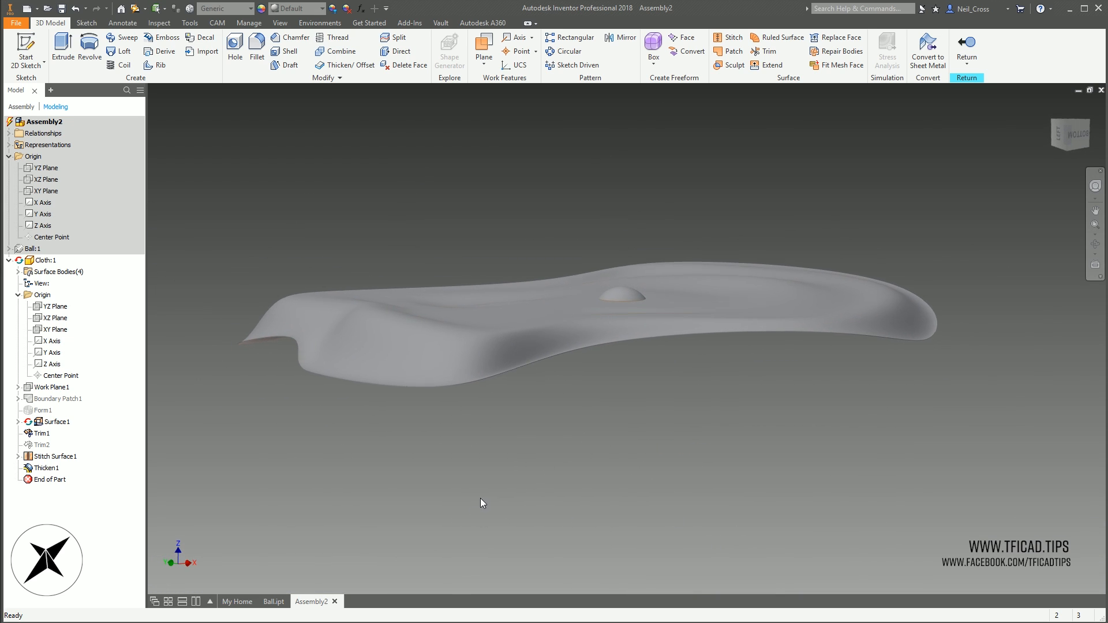
pyautogui.keyDown('shift'); pyautogui.moveTo(481, 498); pyautogui.dragTo(532, 467, button='middle'); pyautogui.keyUp('shift')
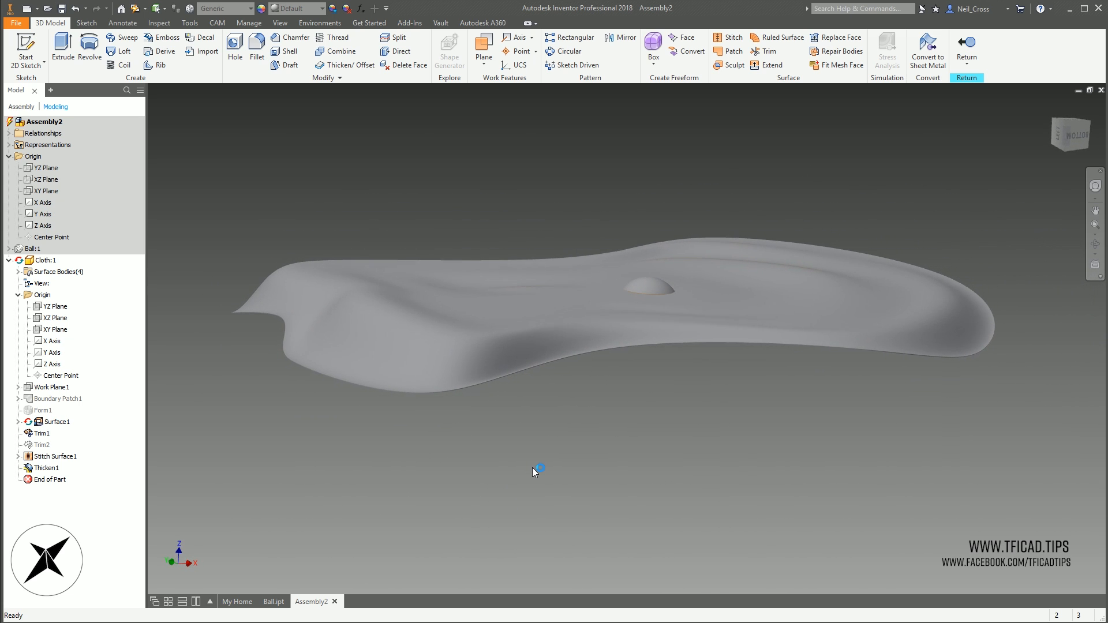
pyautogui.scroll(2, 526, 238)
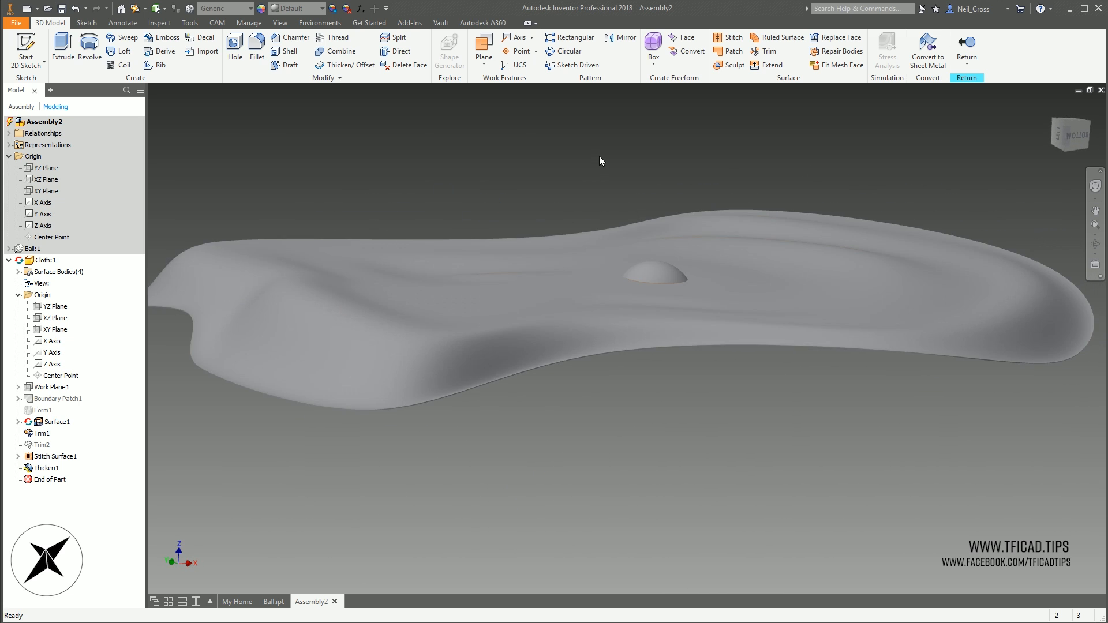
pyautogui.scroll(2, 600, 157)
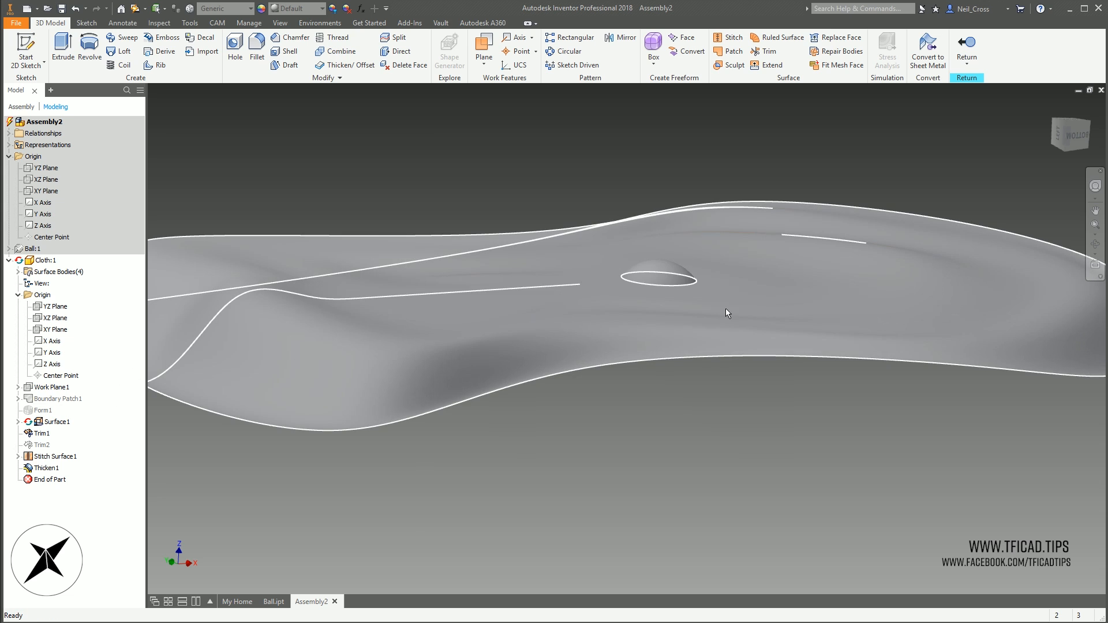
pyautogui.keyDown('shift'); pyautogui.moveTo(725, 308); pyautogui.dragTo(719, 463, button='middle'); pyautogui.keyUp('shift')
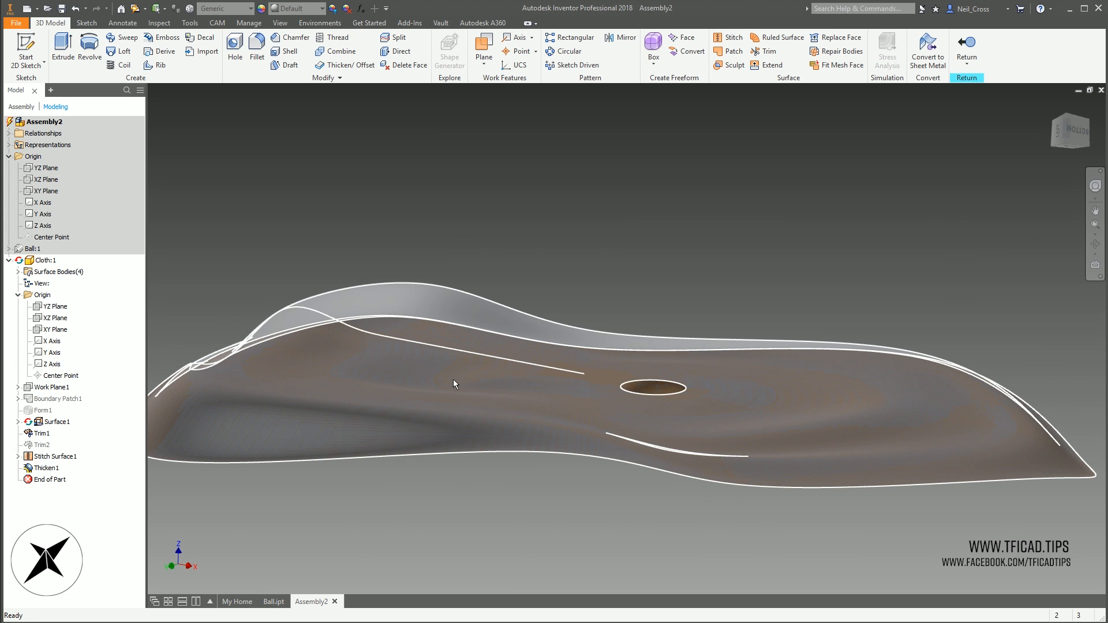
pyautogui.keyDown('shift'); pyautogui.moveTo(351, 465); pyautogui.dragTo(255, 462, button='middle'); pyautogui.keyUp('shift')
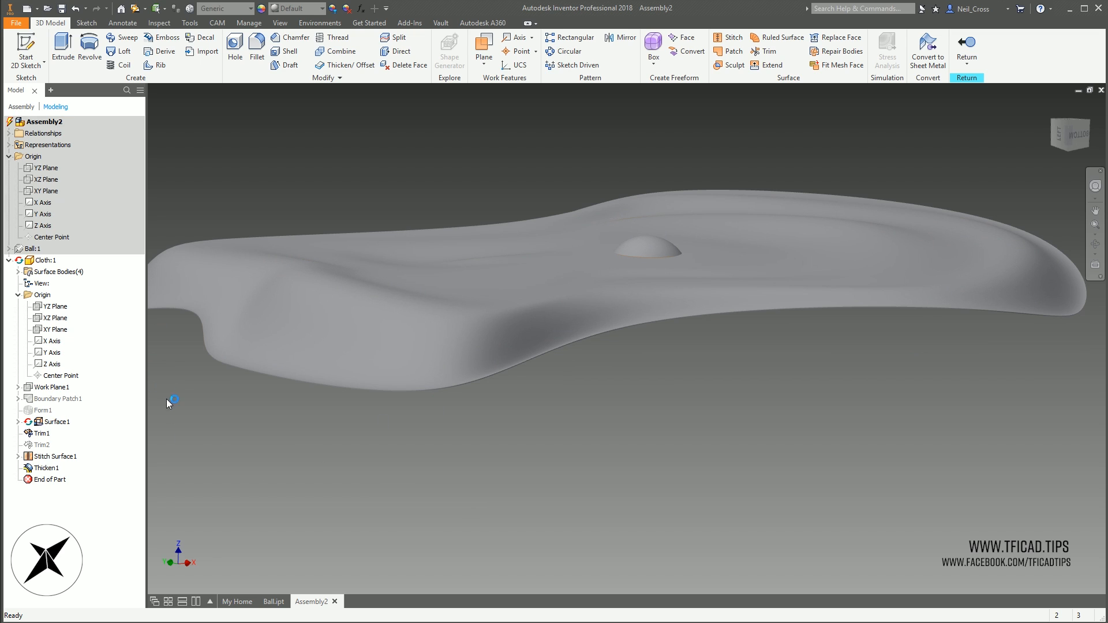
# Hide the copied ball surface and the stitched surface, leaving only the thickened cloth solid displayed
pyautogui.rightClick(56, 421)
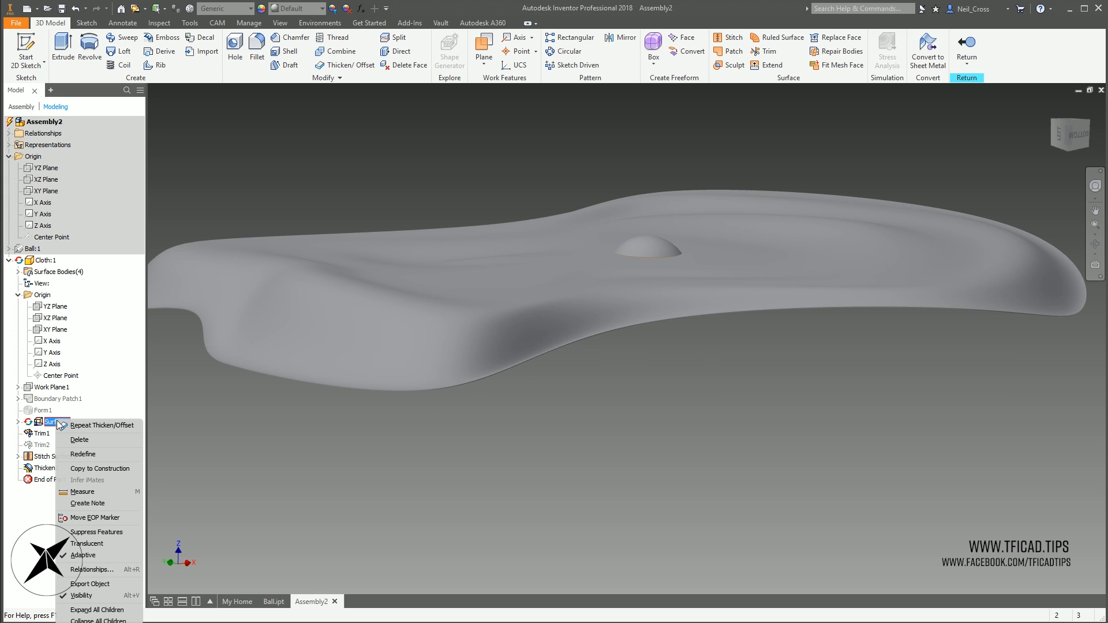
pyautogui.click(80, 595)
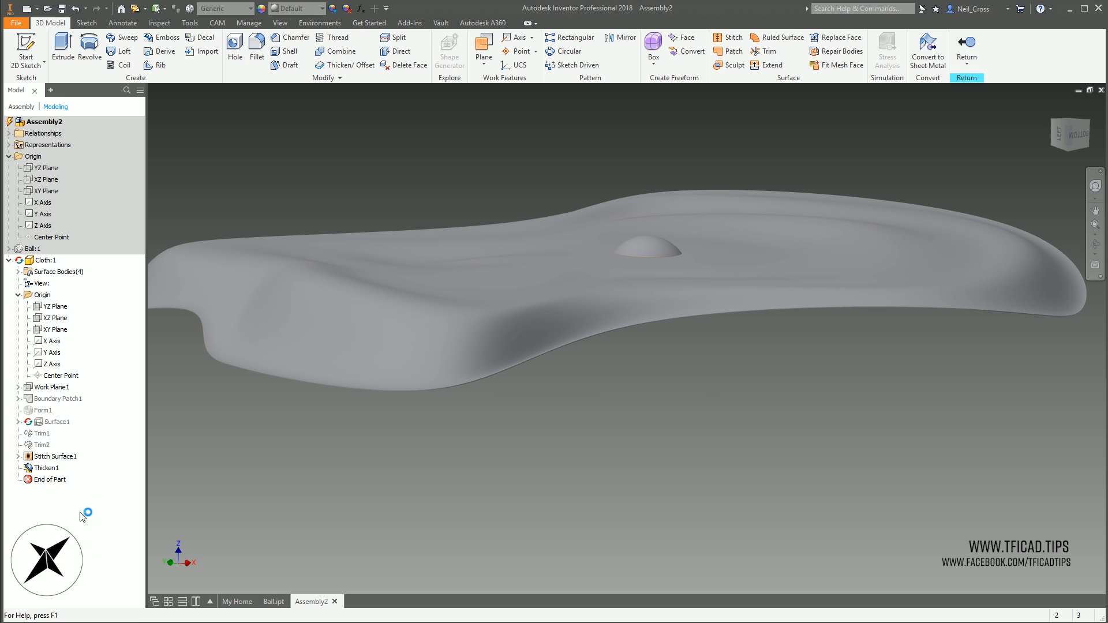
pyautogui.rightClick(56, 457)
pyautogui.click(98, 622)
pyautogui.scroll(3, 567, 168)
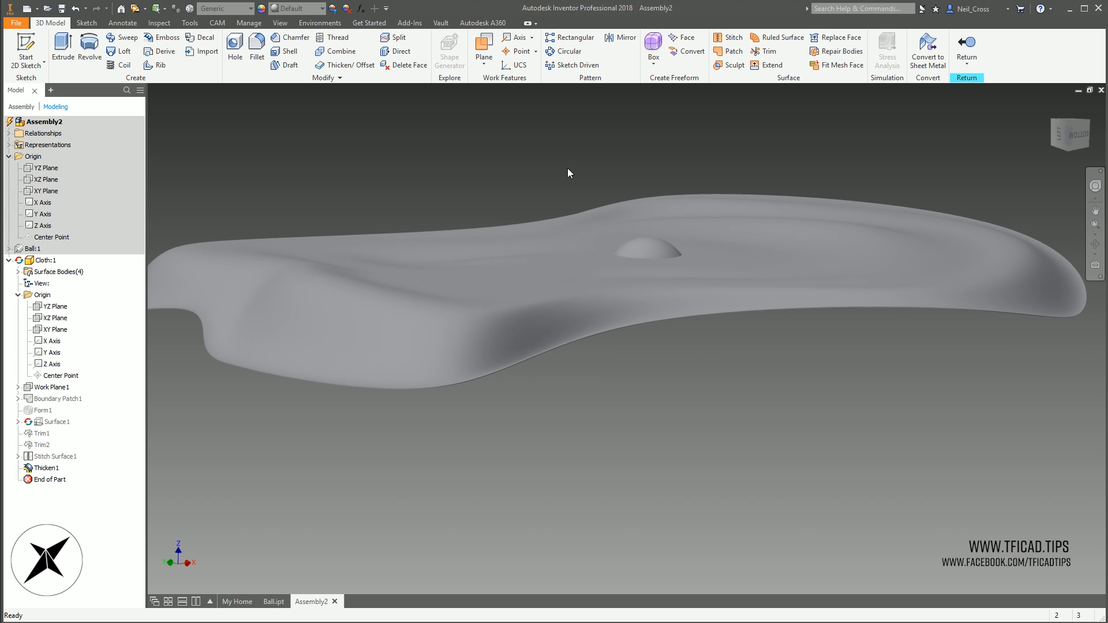
pyautogui.scroll(1, 614, 281)
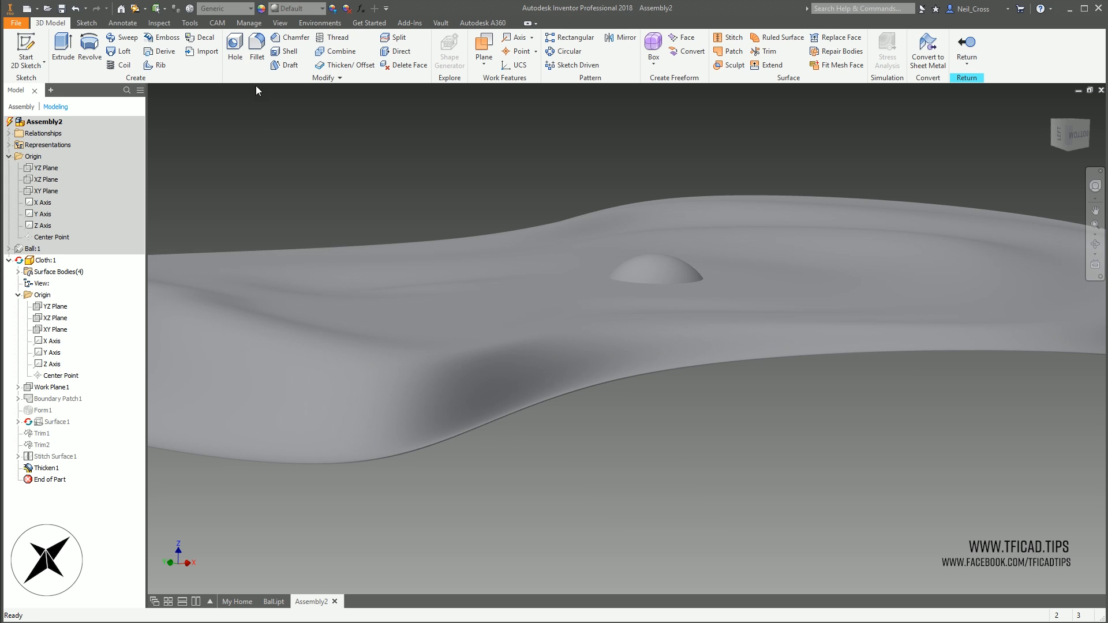
# Set up a Smooth (G2) fillet on the circular edge where the ball dome meets the cloth and inspect its preview
pyautogui.click(257, 48)
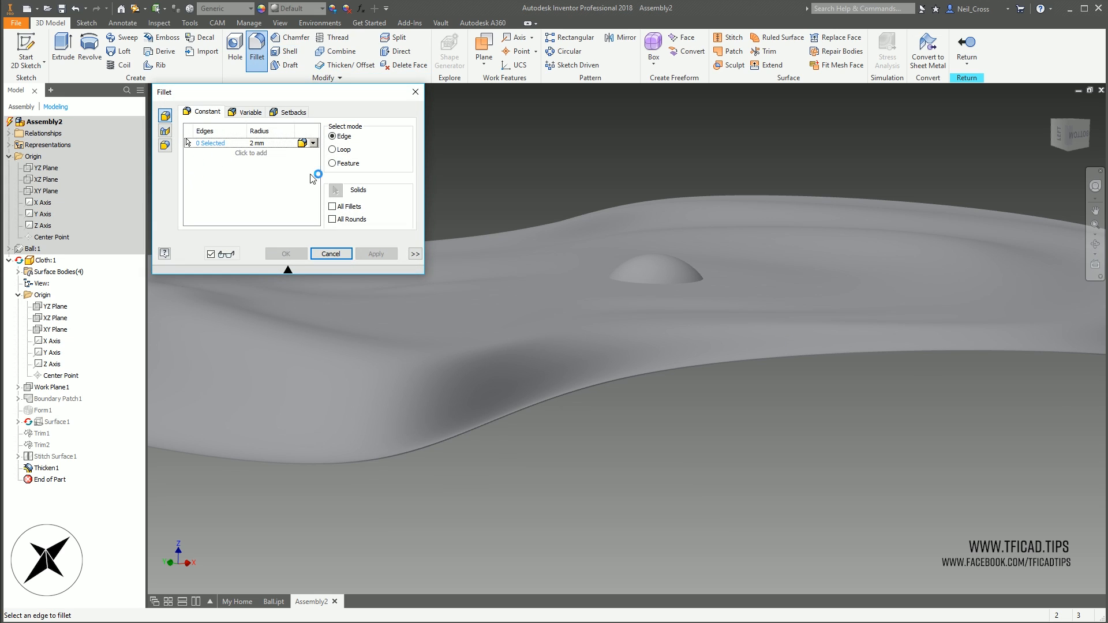
pyautogui.scroll(5, 610, 278)
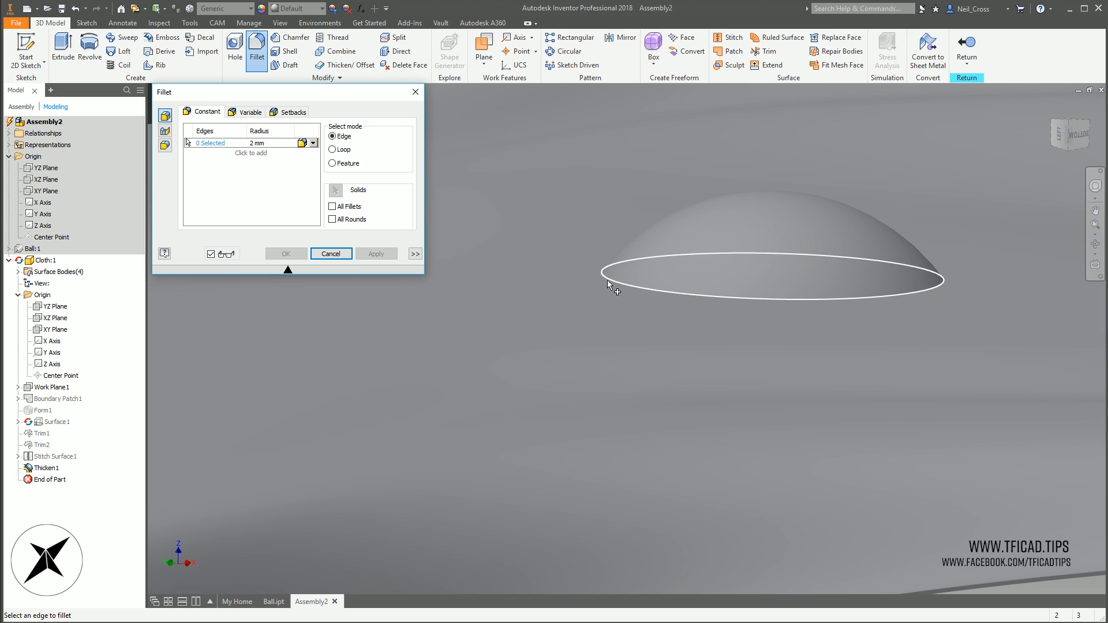
pyautogui.click(602, 275)
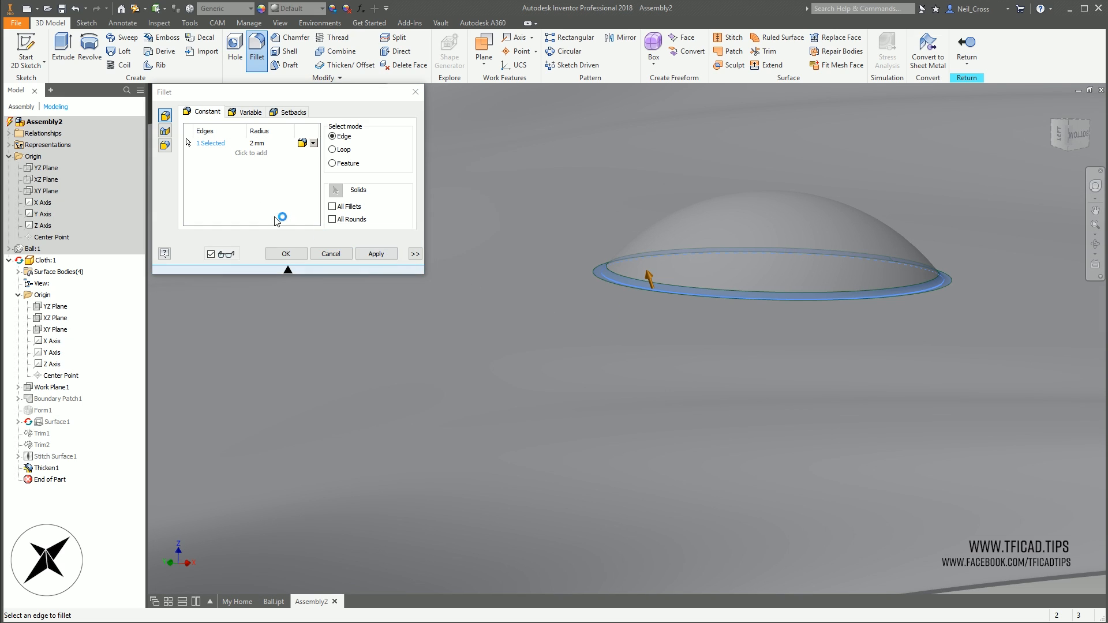
pyautogui.click(314, 143)
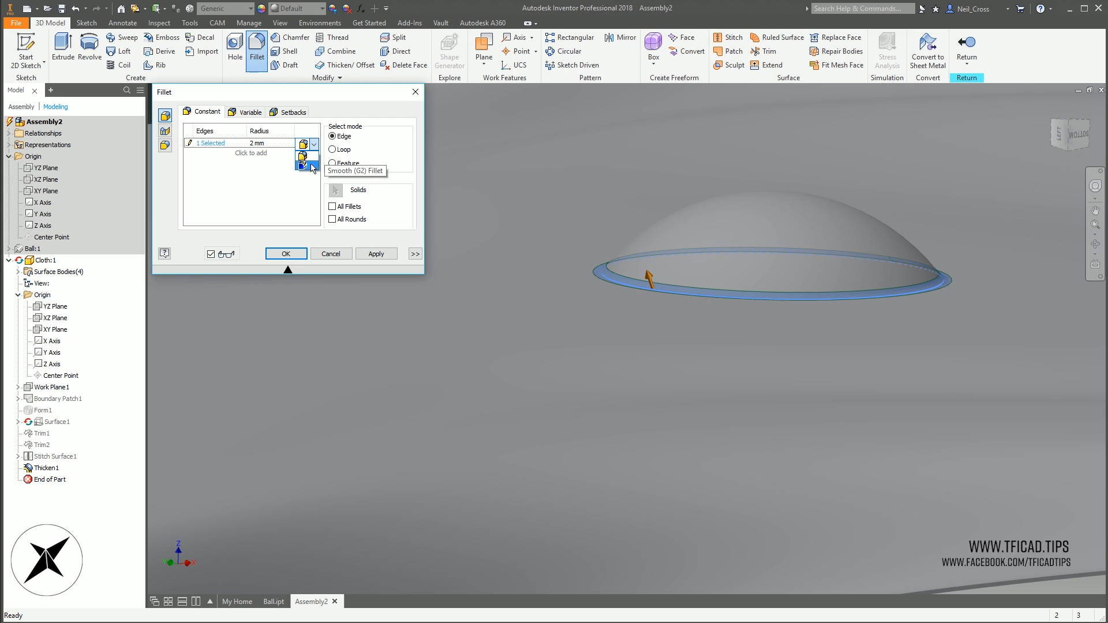
pyautogui.click(311, 167)
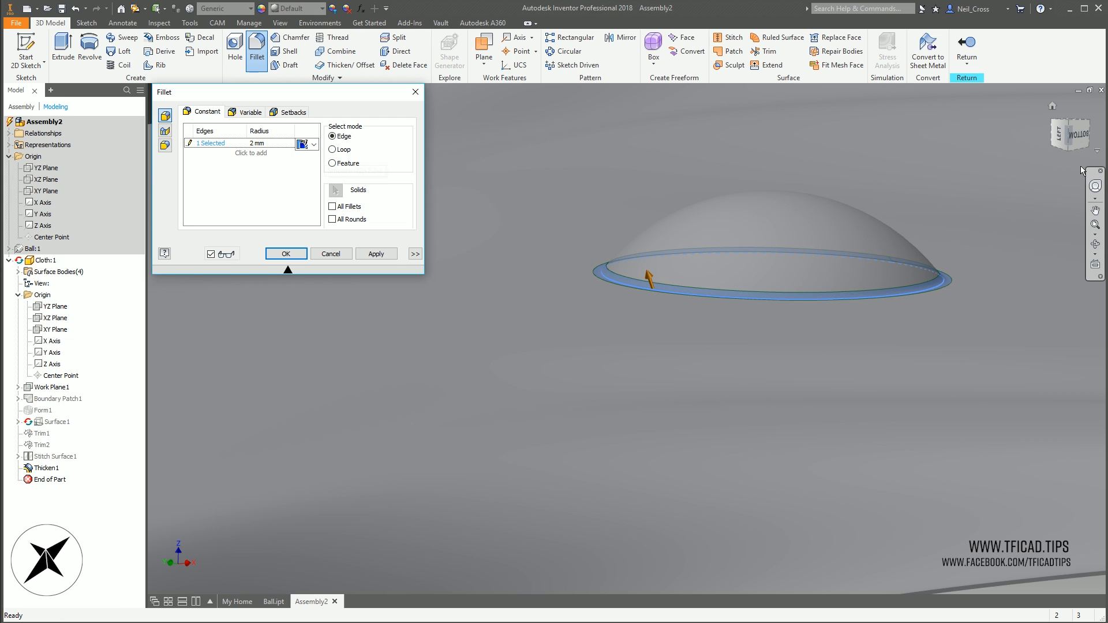
pyautogui.click(1077, 137)
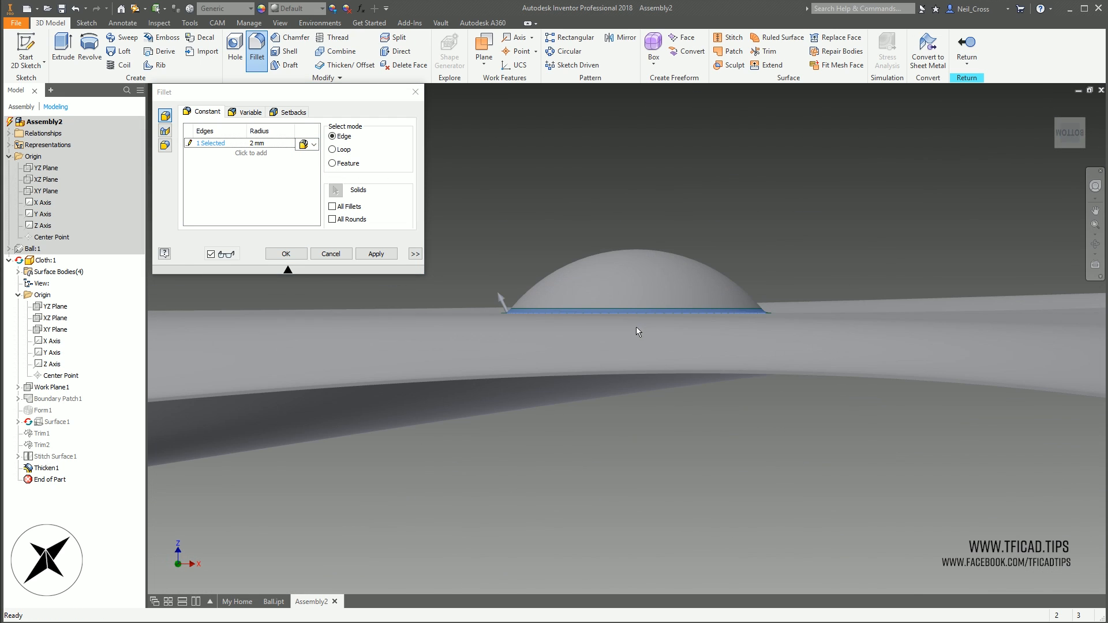
pyautogui.scroll(5, 777, 320)
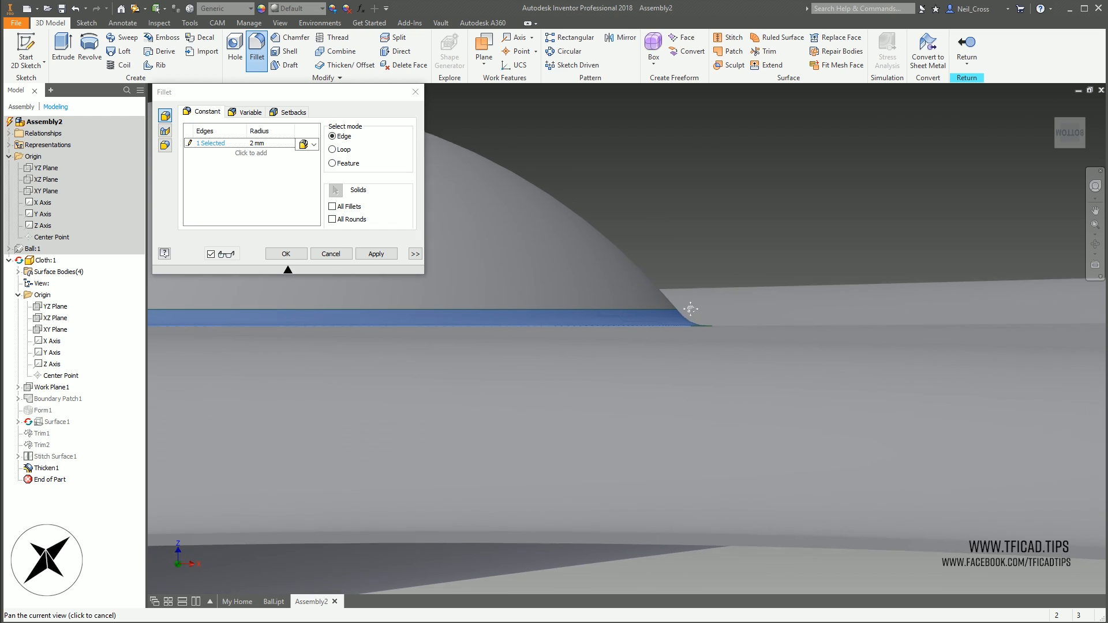
# Compare the tangent and Smooth (G2) fillet types on the dome's base edge, and create the fillet with a 10 mm radius
pyautogui.click(313, 146)
pyautogui.click(303, 154)
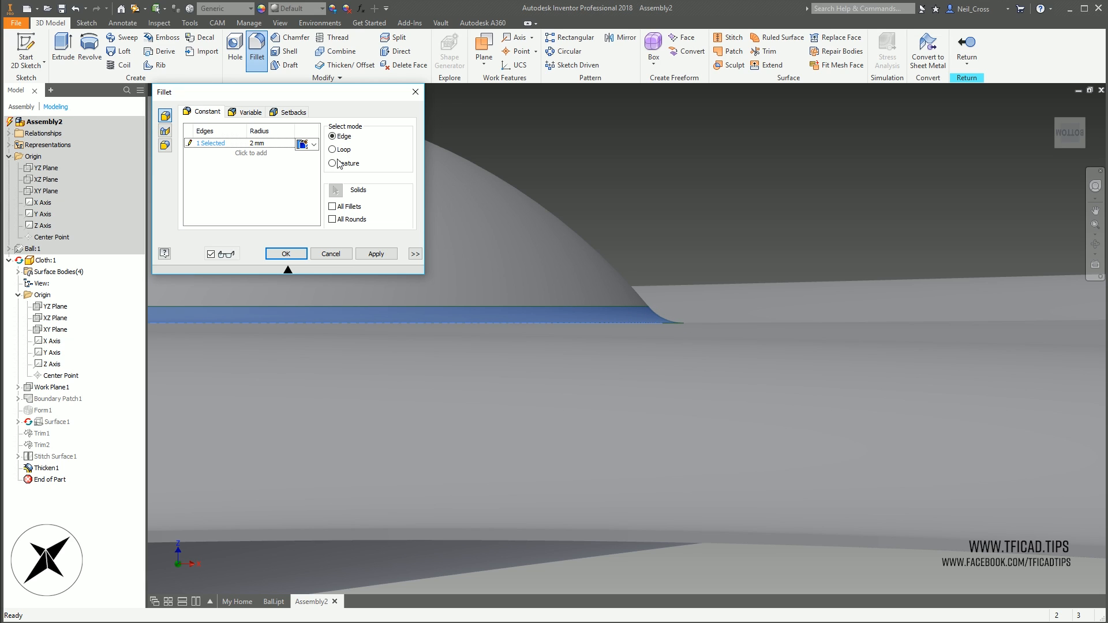
pyautogui.click(313, 144)
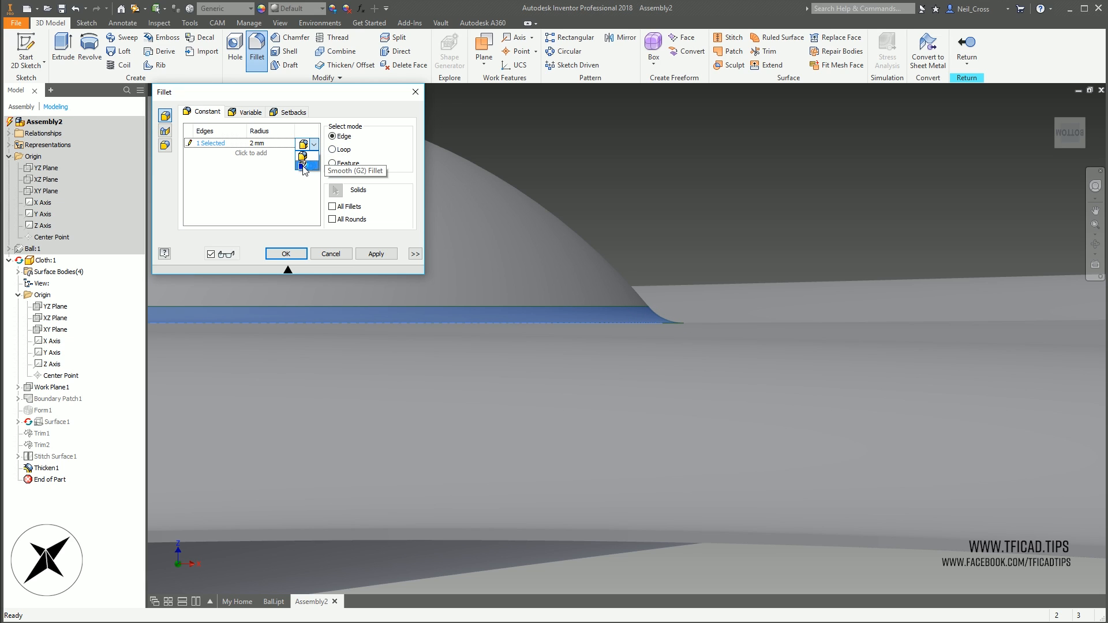
pyautogui.click(304, 166)
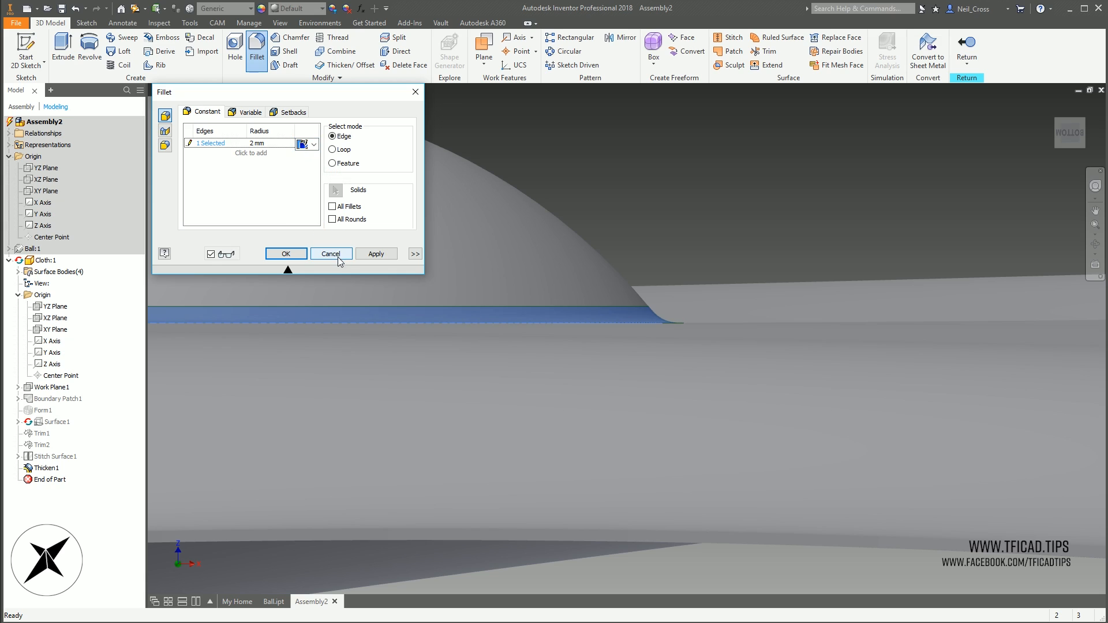
pyautogui.doubleClick(252, 143)
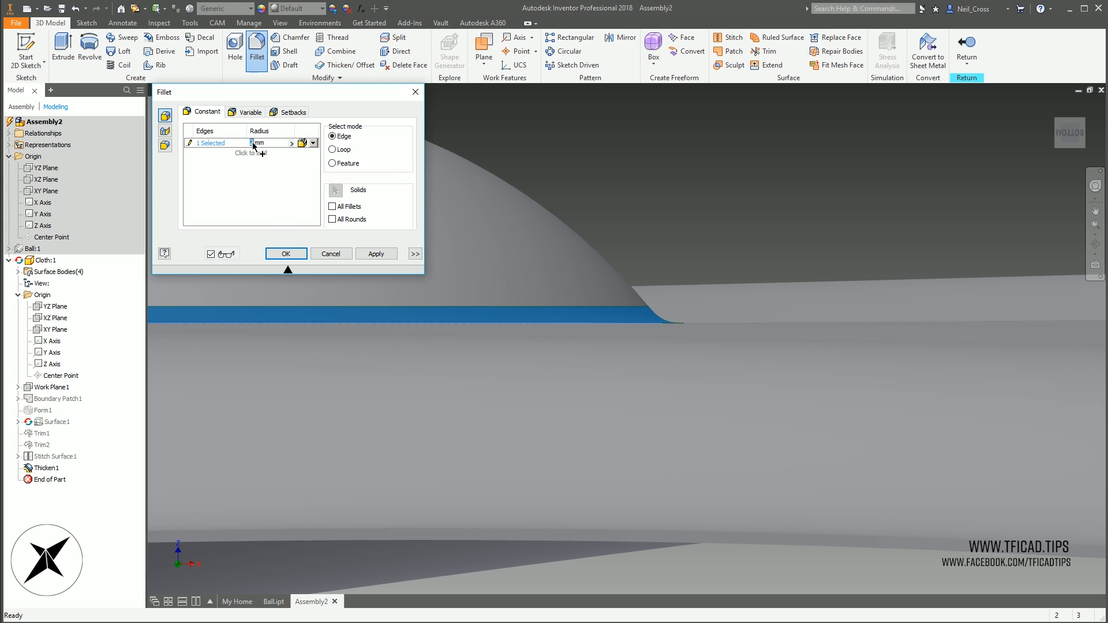
pyautogui.write('10')
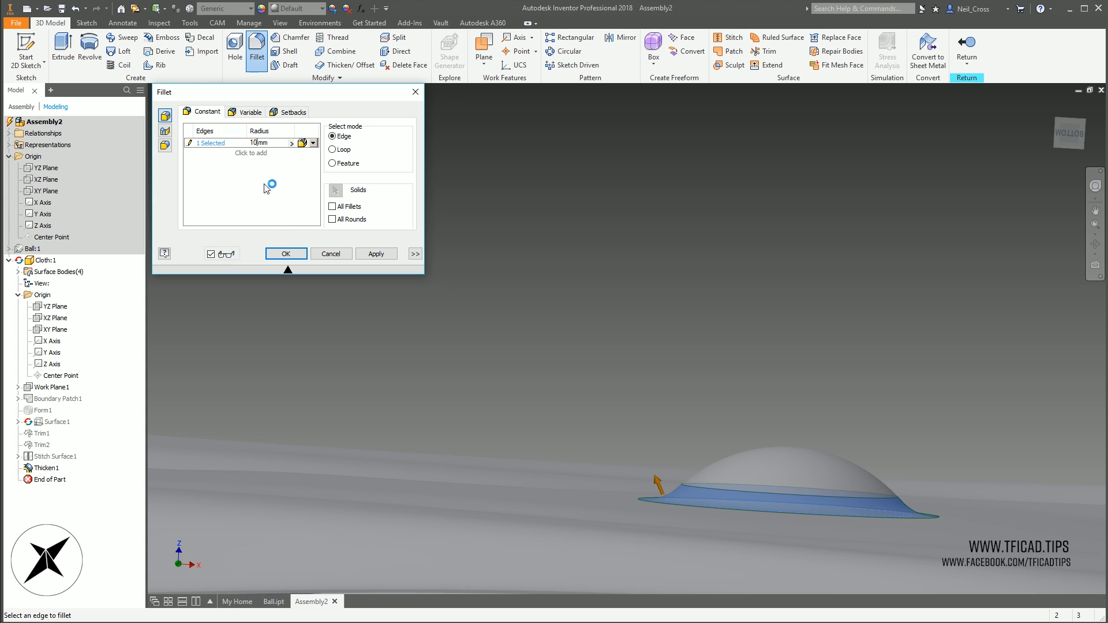
pyautogui.click(299, 254)
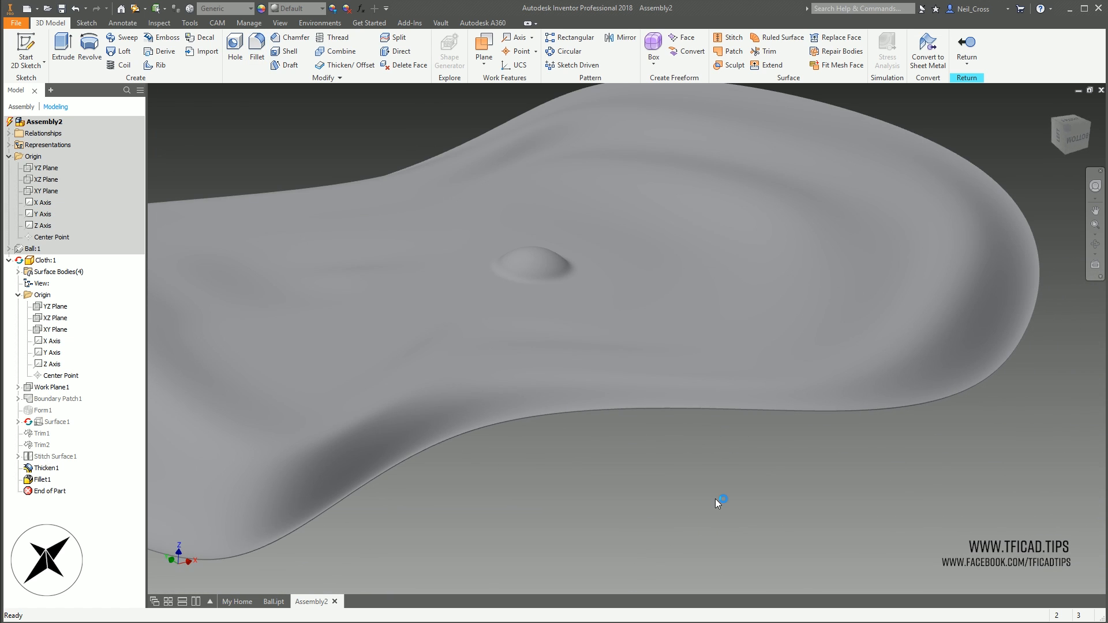
# Return to the top-level assembly and save it as Ball & Cloth.iam together with the new cloth part
pyautogui.click(960, 47)
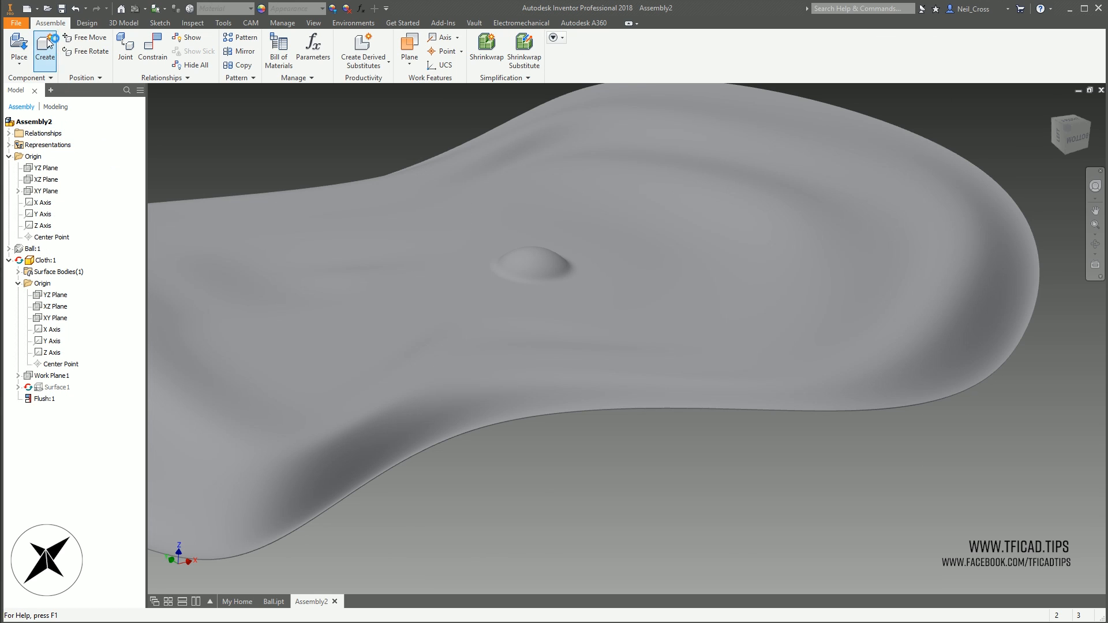
pyautogui.click(61, 9)
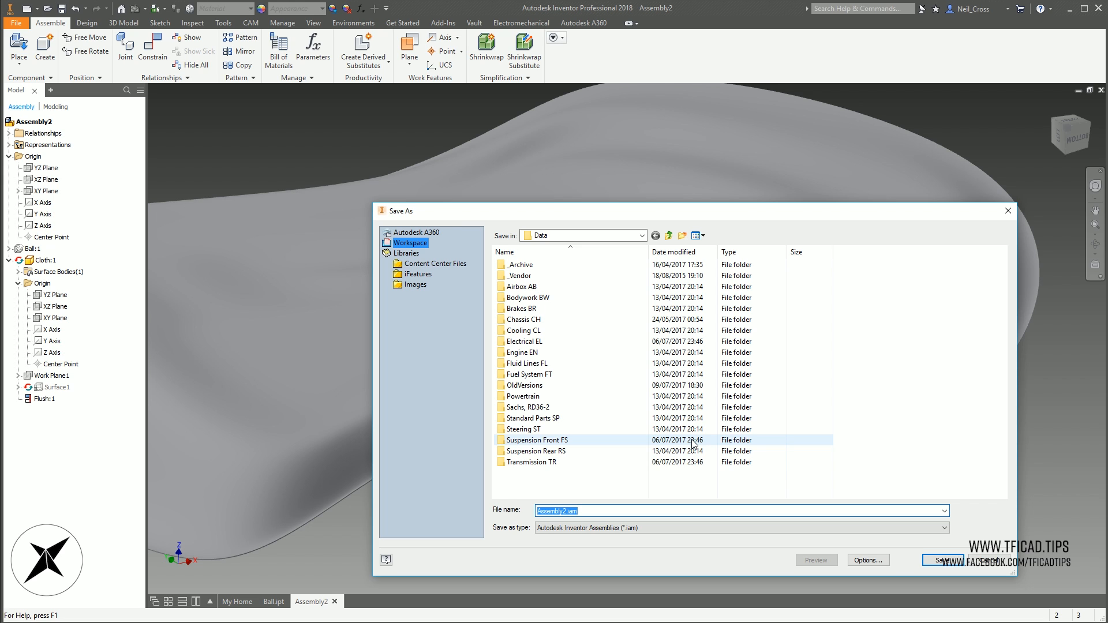
pyautogui.write('Ball')
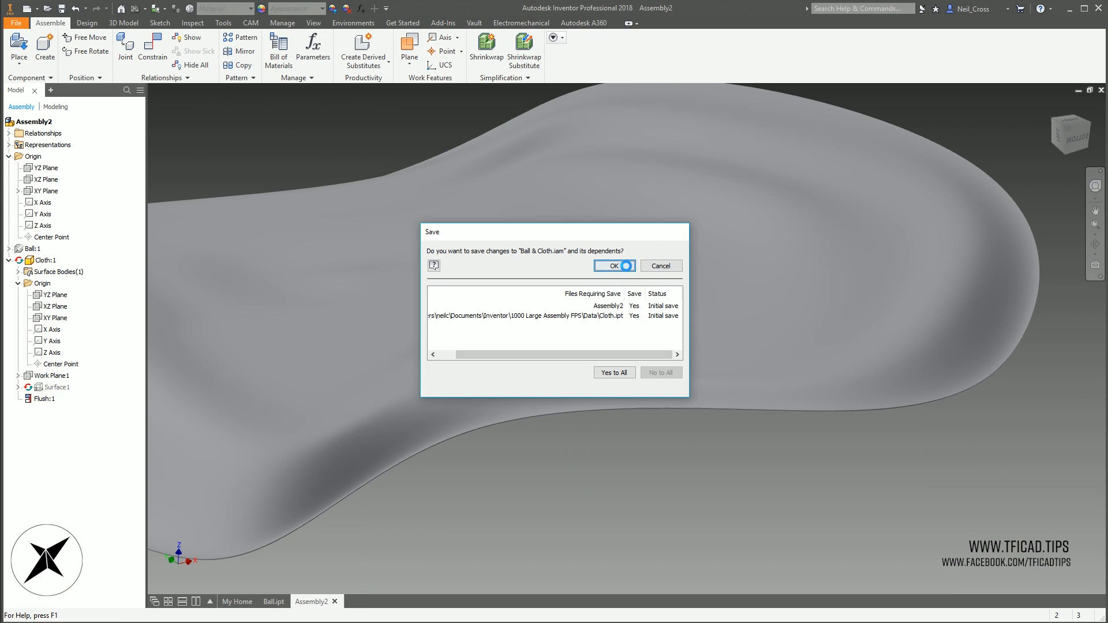
pyautogui.click(619, 263)
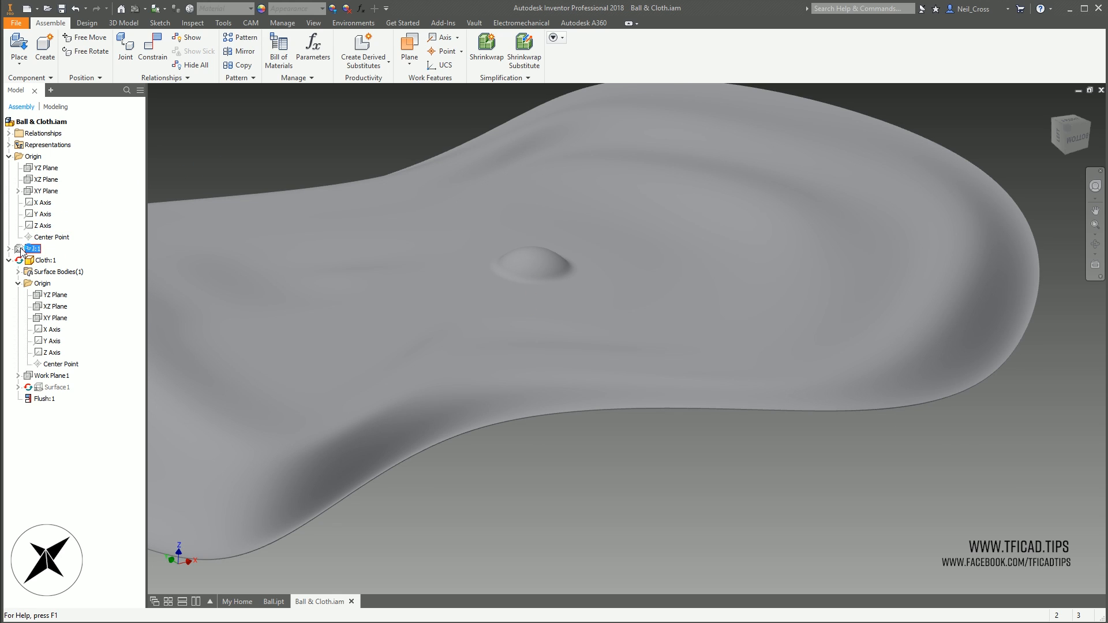
# Make the ball component visible beneath the cloth and turn off its grounding
pyautogui.click(21, 250)
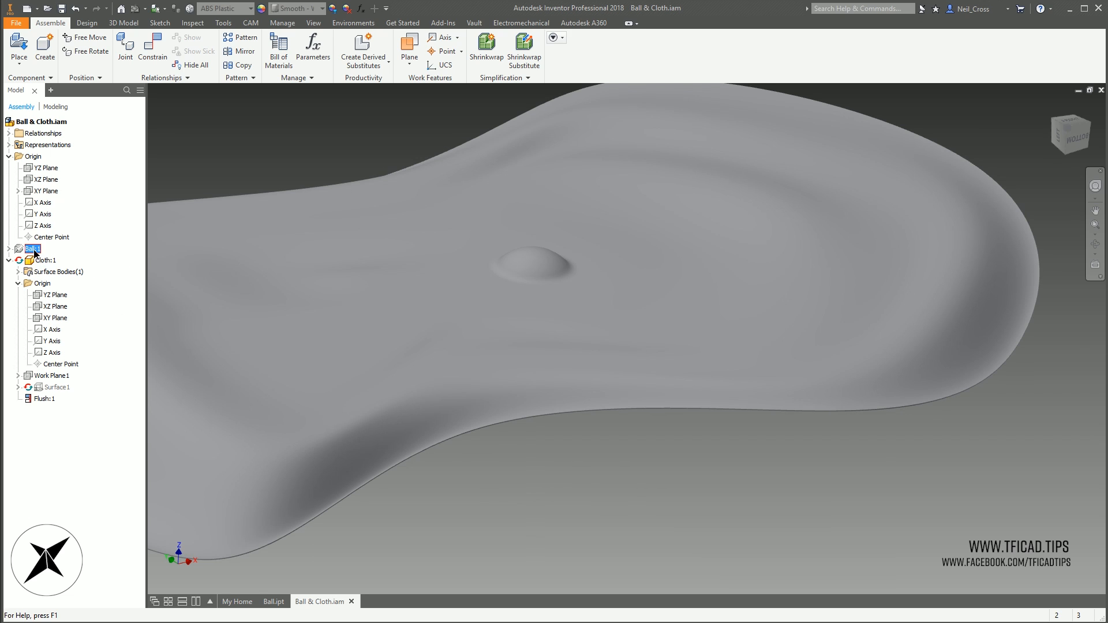
pyautogui.rightClick(32, 249)
pyautogui.click(57, 475)
pyautogui.keyDown('shift'); pyautogui.moveTo(668, 498); pyautogui.dragTo(640, 443, button='middle'); pyautogui.keyUp('shift')
pyautogui.moveTo(555, 383); pyautogui.dragTo(480, 406)
pyautogui.click(415, 417)
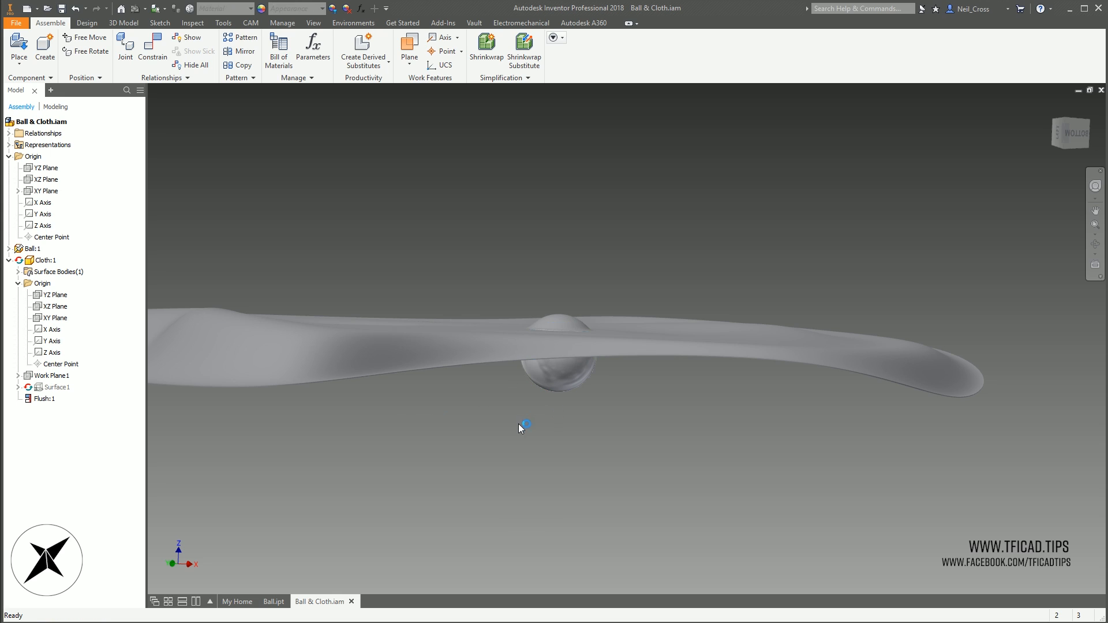
pyautogui.rightClick(32, 249)
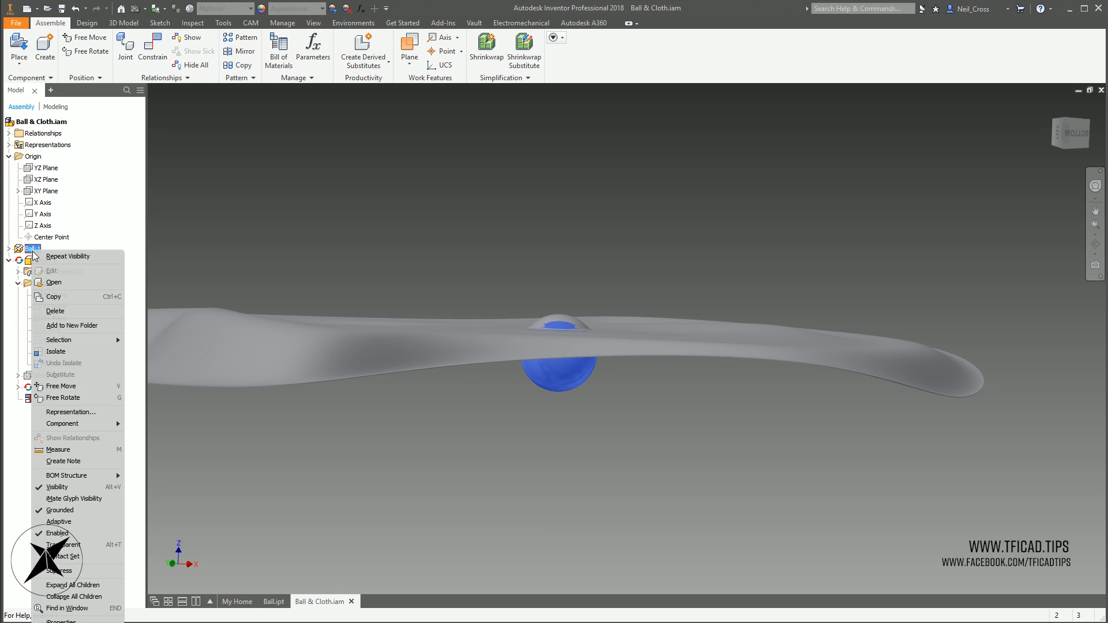
pyautogui.click(77, 511)
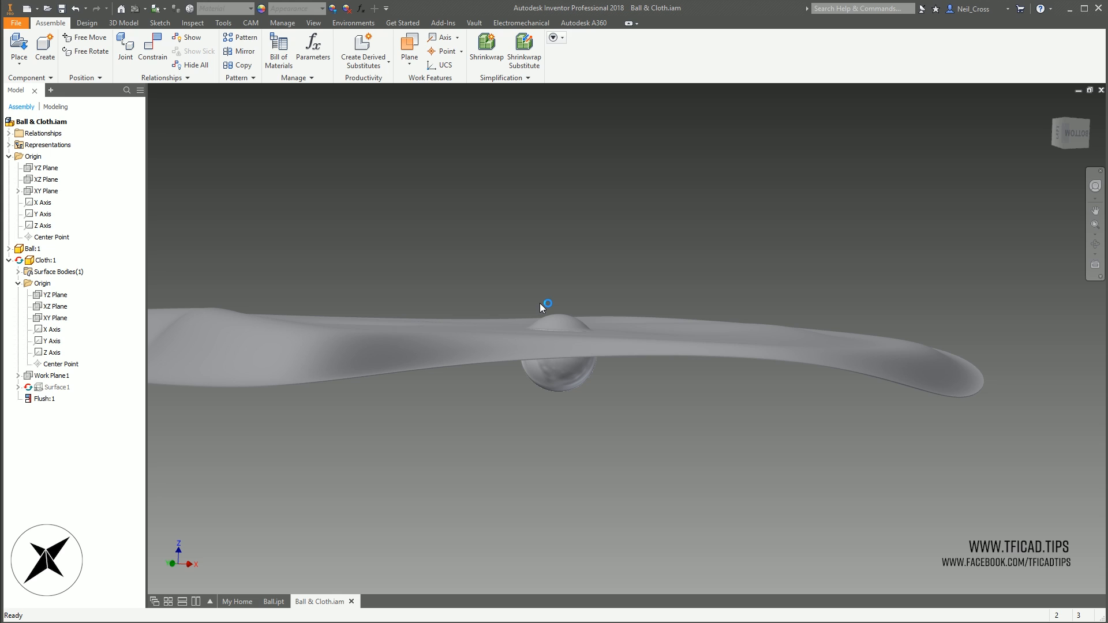
# Constrain the ball's YZ plane flush with the assembly's YZ plane at 0 mm offset
pyautogui.press('c')
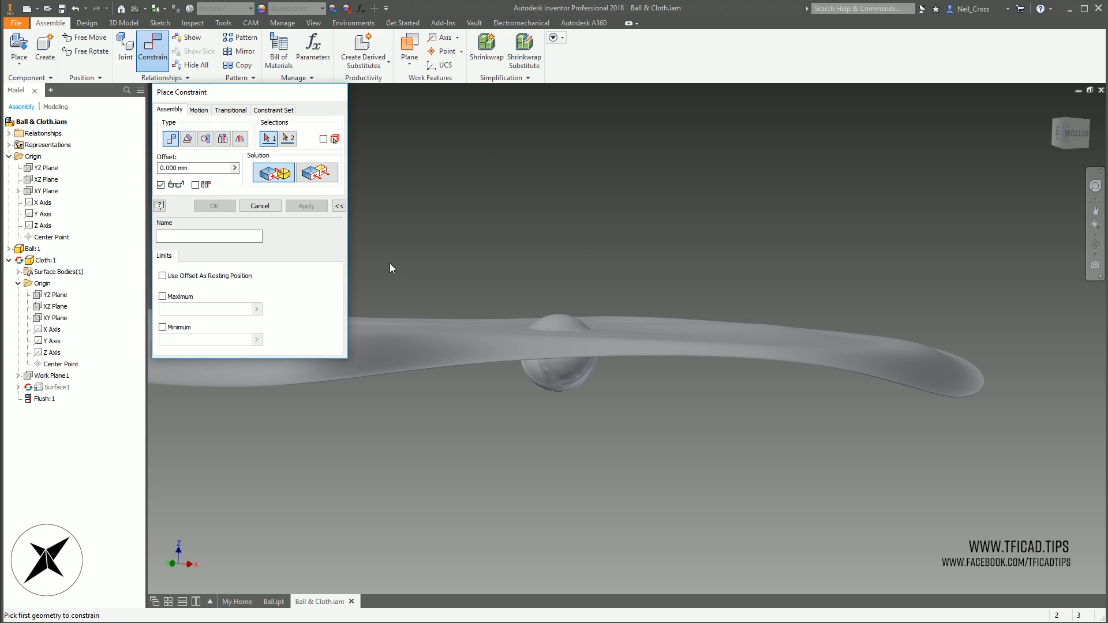
pyautogui.press('Escape')
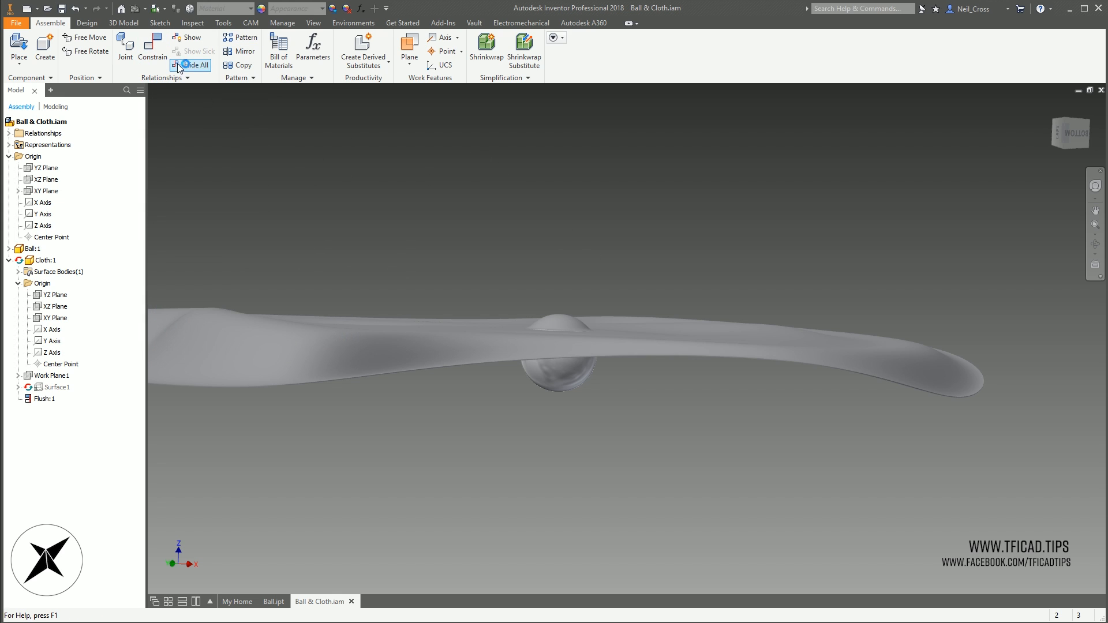
pyautogui.click(158, 56)
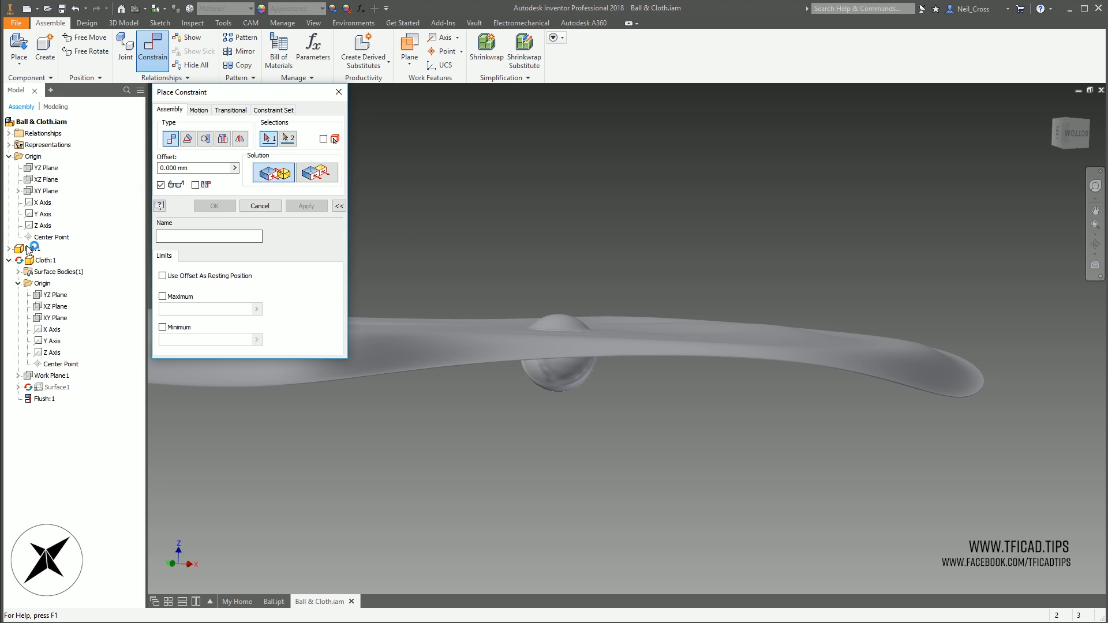
pyautogui.click(9, 249)
pyautogui.click(18, 260)
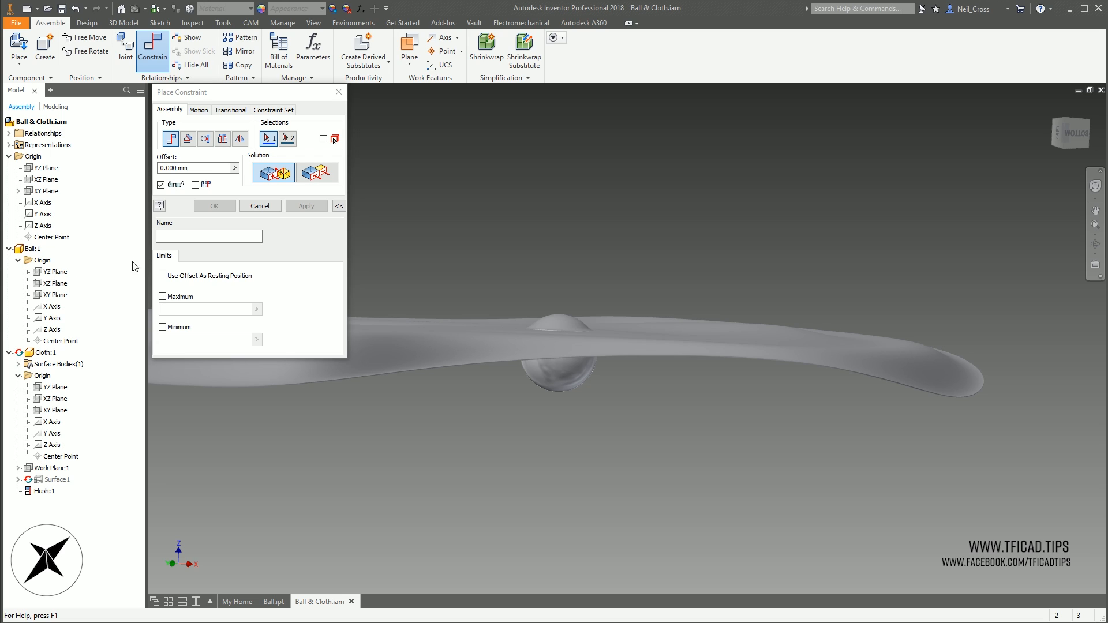
pyautogui.click(53, 275)
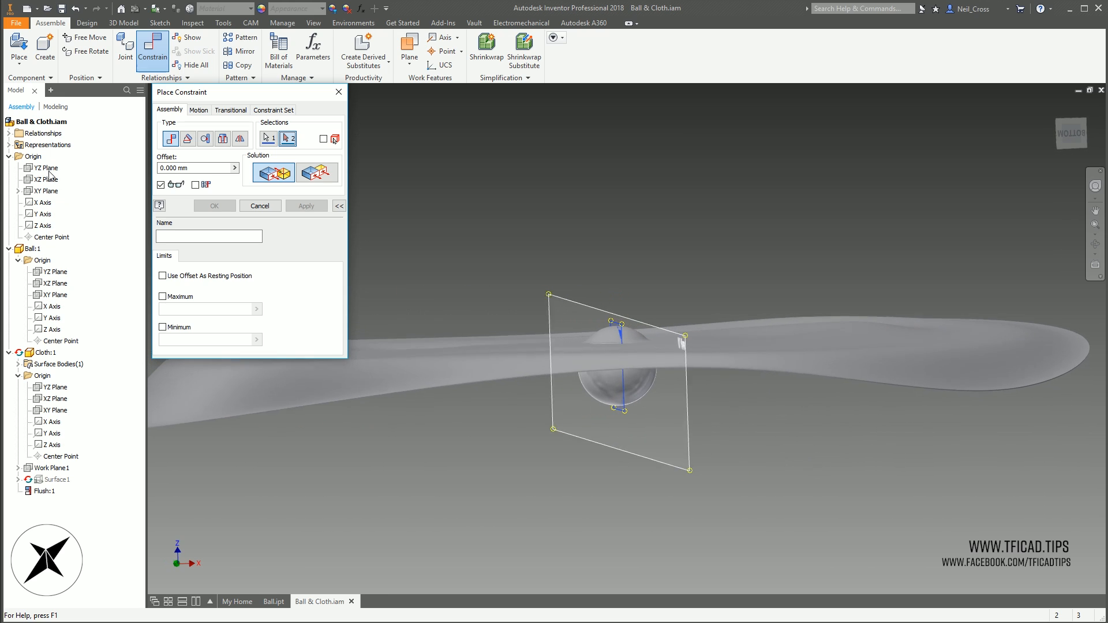
pyautogui.click(48, 168)
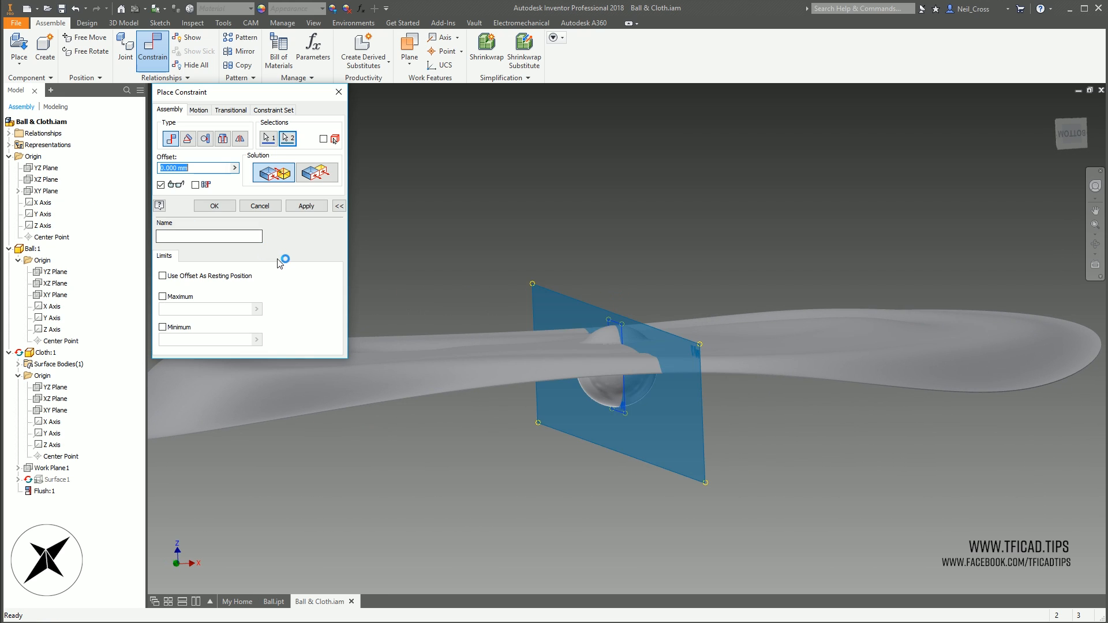
pyautogui.click(304, 177)
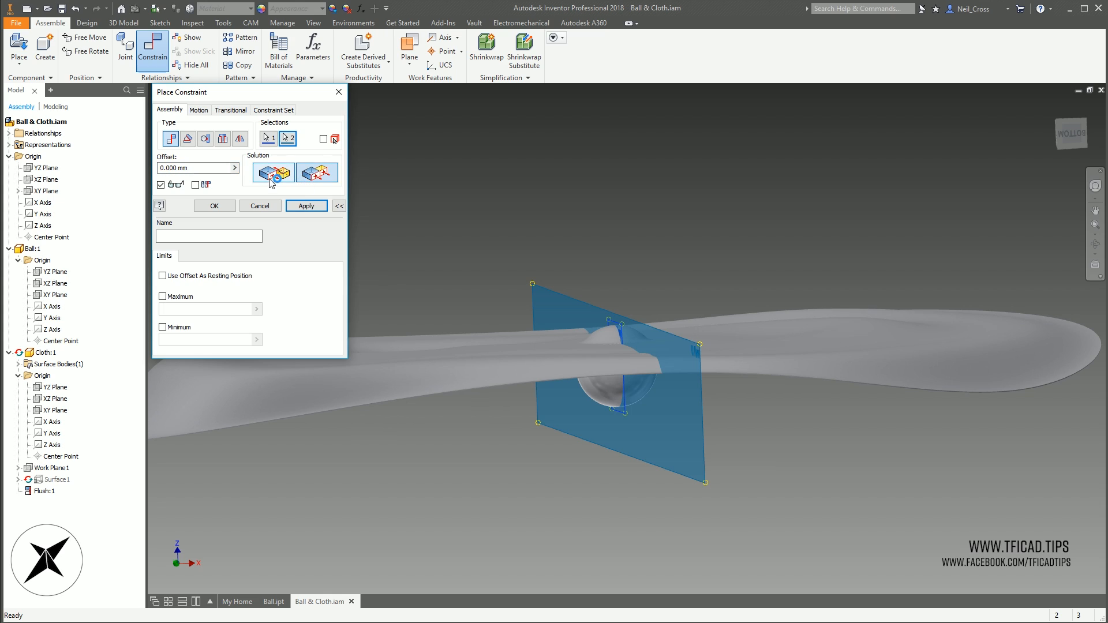
pyautogui.click(305, 207)
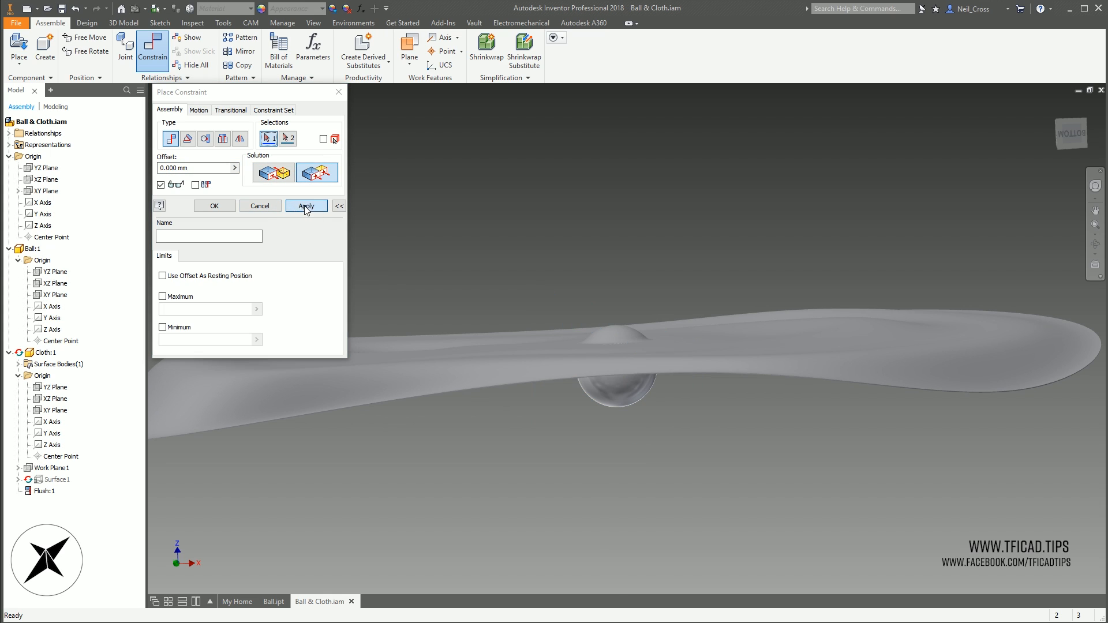
# Constrain the ball's XY plane flush with the assembly's XY plane at 0 mm offset
pyautogui.click(55, 301)
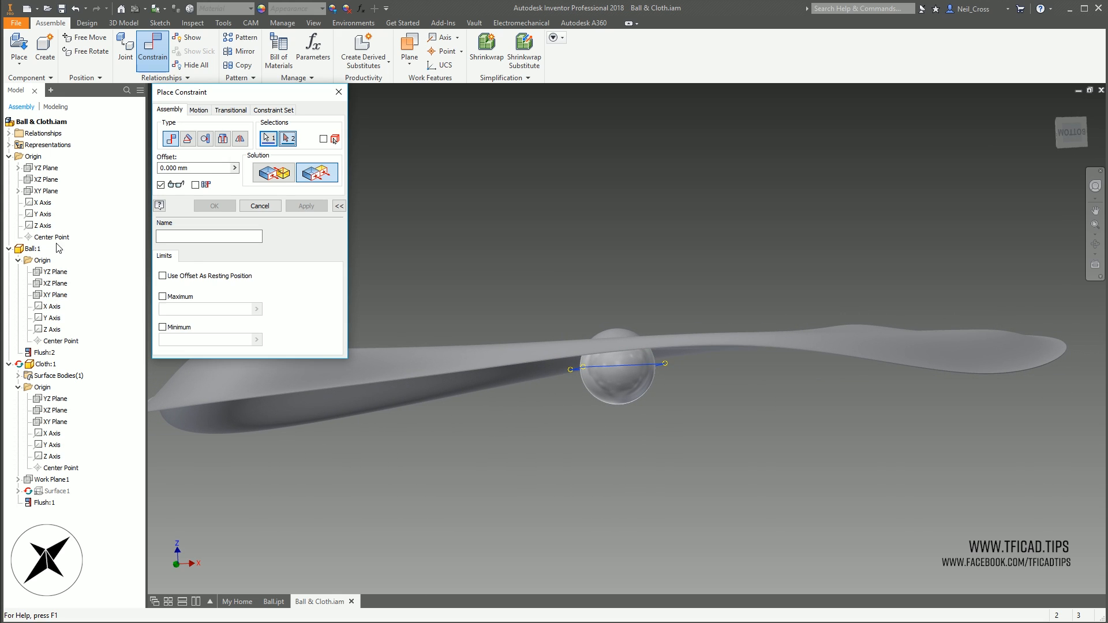
pyautogui.click(49, 192)
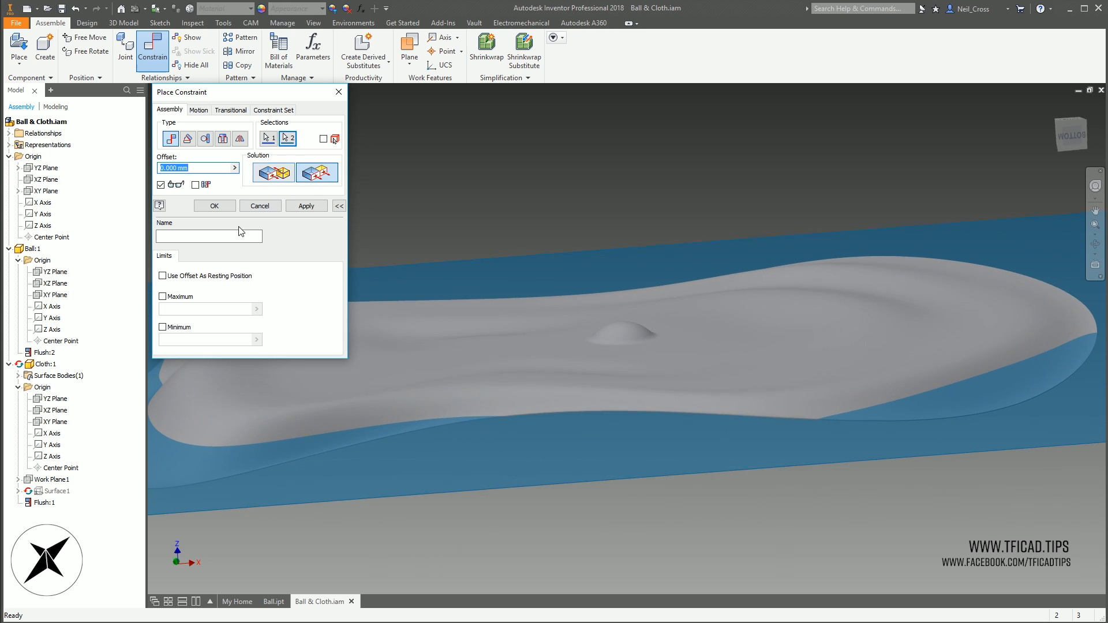
pyautogui.click(307, 208)
pyautogui.click(230, 209)
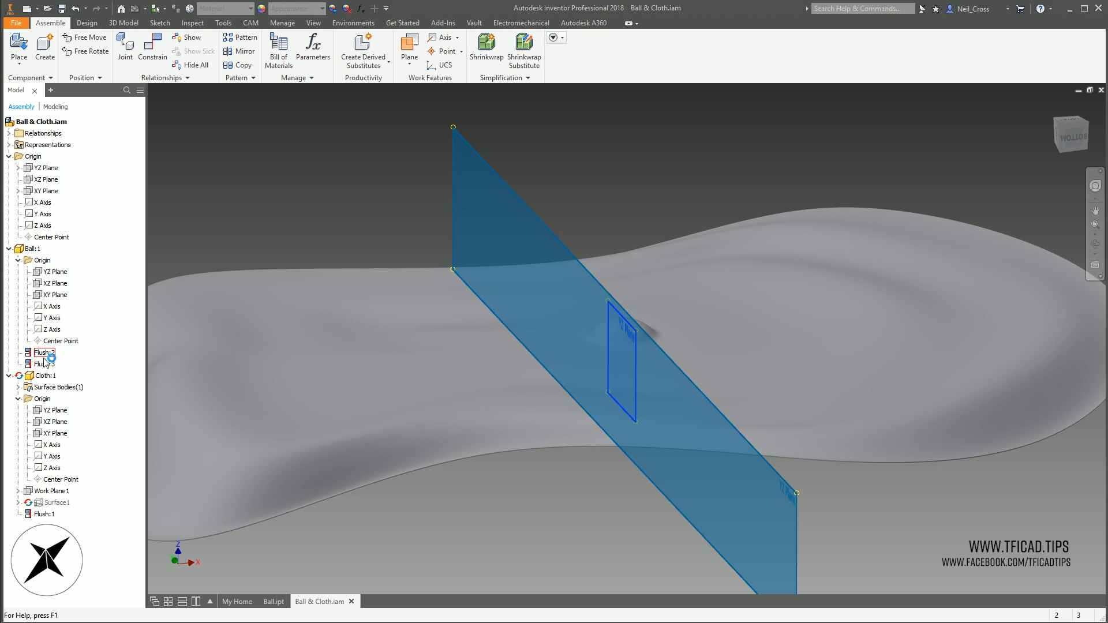
# Examine the ball's YZ flush constraint and the assembly's XY plane in relation to the cloth
pyautogui.click(47, 353)
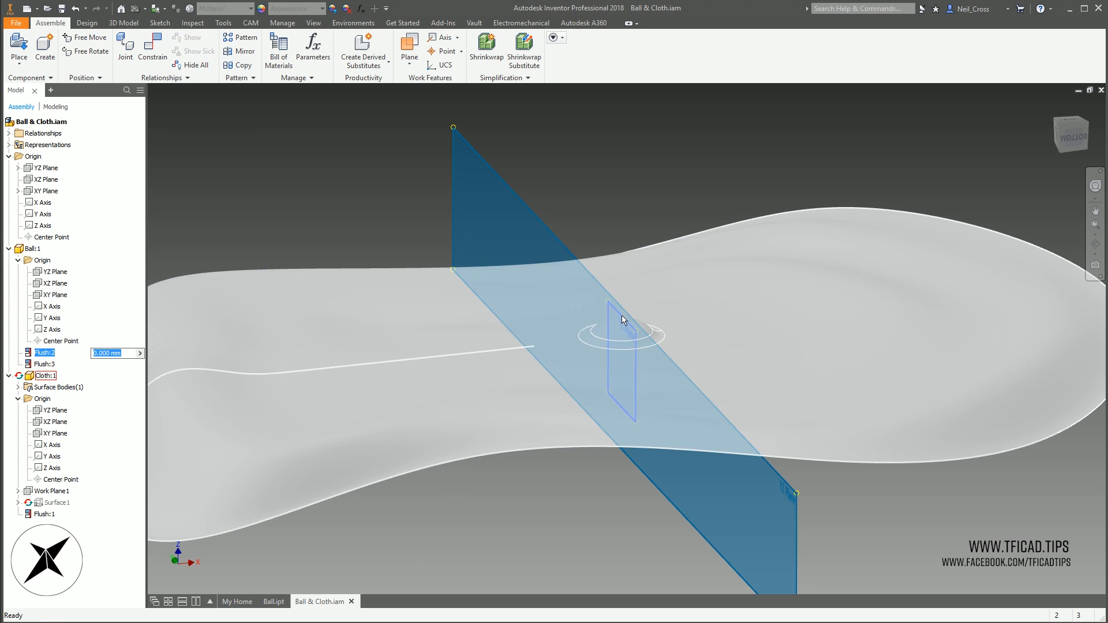
pyautogui.keyDown('shift'); pyautogui.moveTo(622, 328); pyautogui.dragTo(635, 323, button='middle'); pyautogui.keyUp('shift')
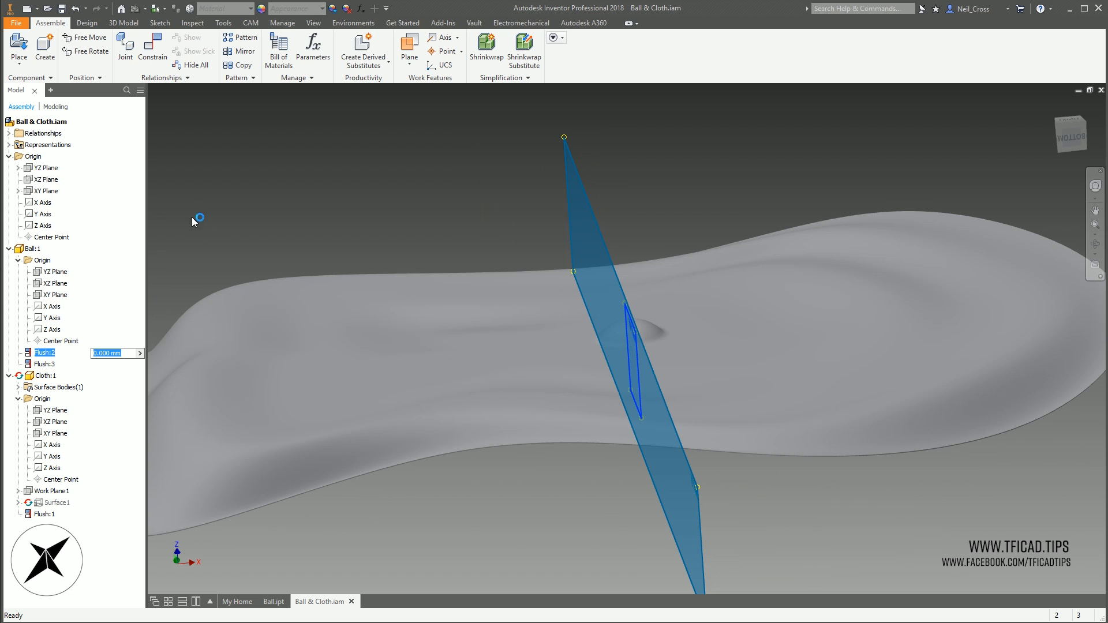
pyautogui.click(42, 192)
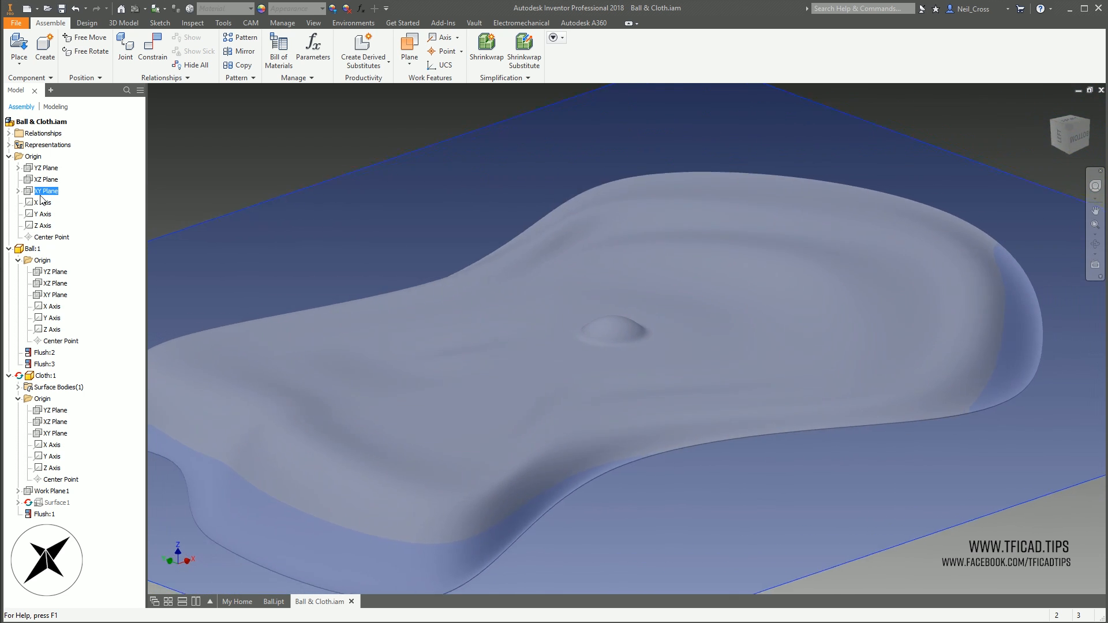
# Examine the assembly's YZ and XZ planes and the cloth's bulge over the ball
pyautogui.click(46, 168)
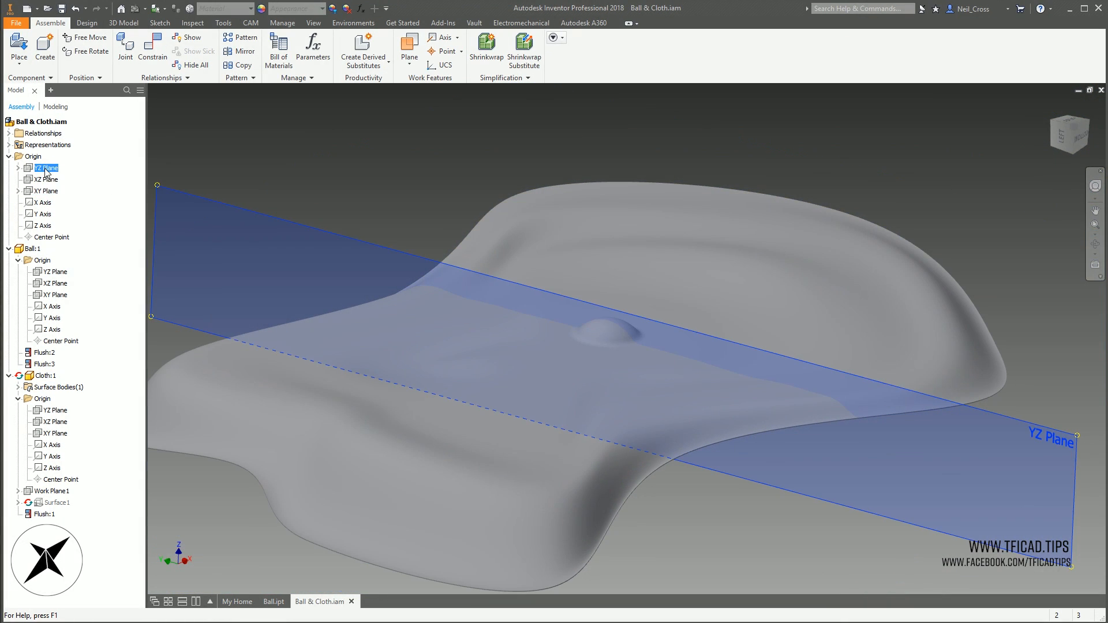
pyautogui.click(46, 179)
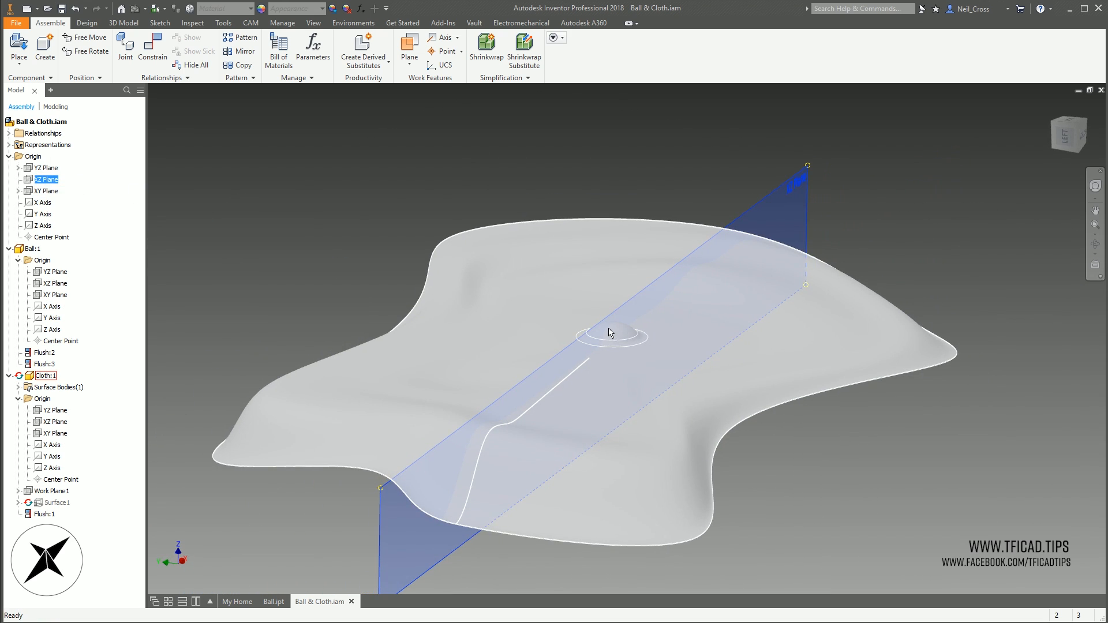
pyautogui.click(435, 251)
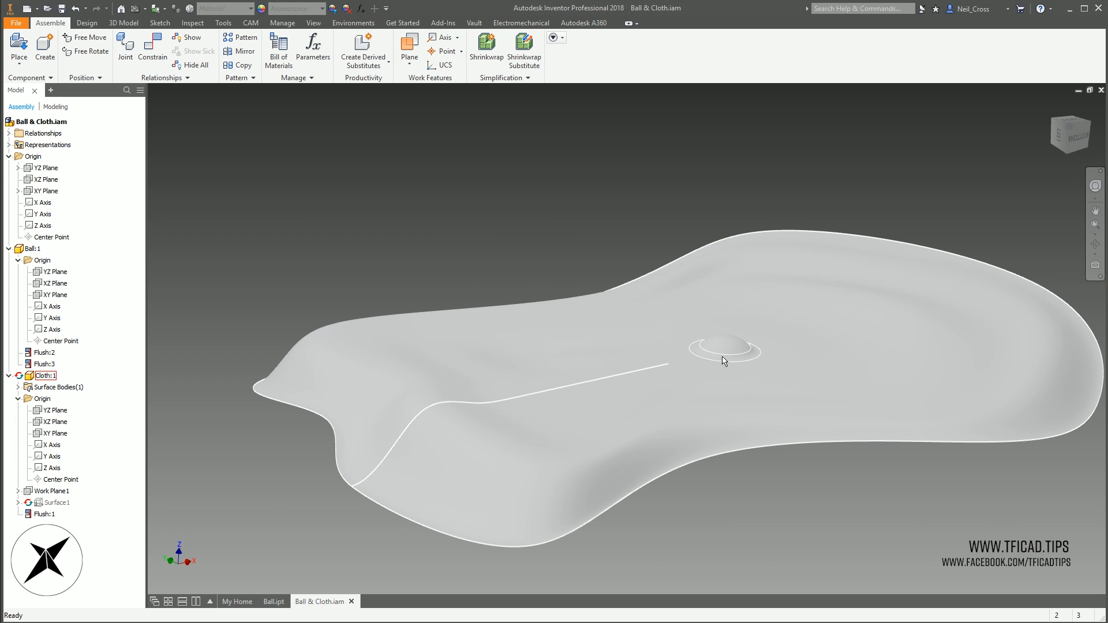
pyautogui.keyDown('shift'); pyautogui.moveTo(717, 347); pyautogui.dragTo(728, 355, button='middle'); pyautogui.keyUp('shift')
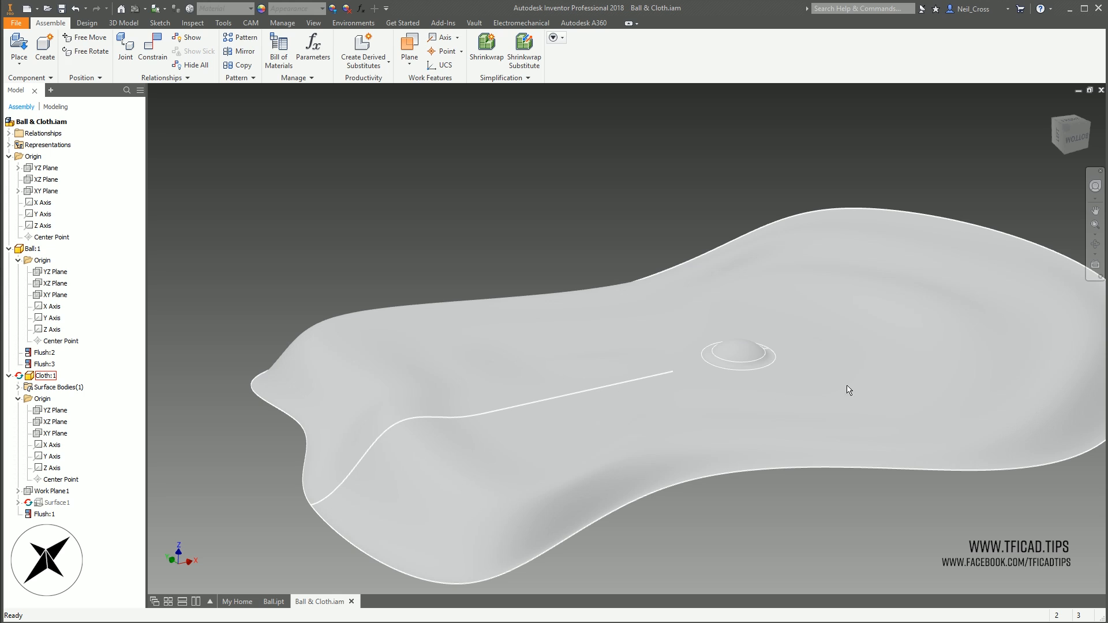
pyautogui.click(660, 199)
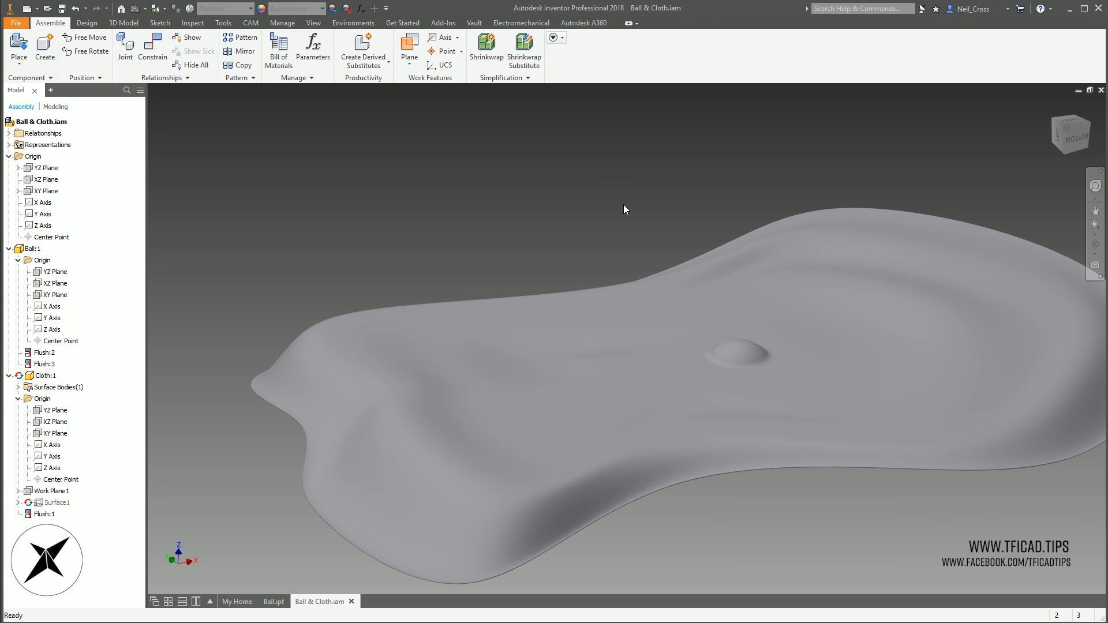
# Rename the ball's YZ plane flush constraint as Motion
pyautogui.click(46, 353)
pyautogui.click(206, 307)
pyautogui.click(43, 354)
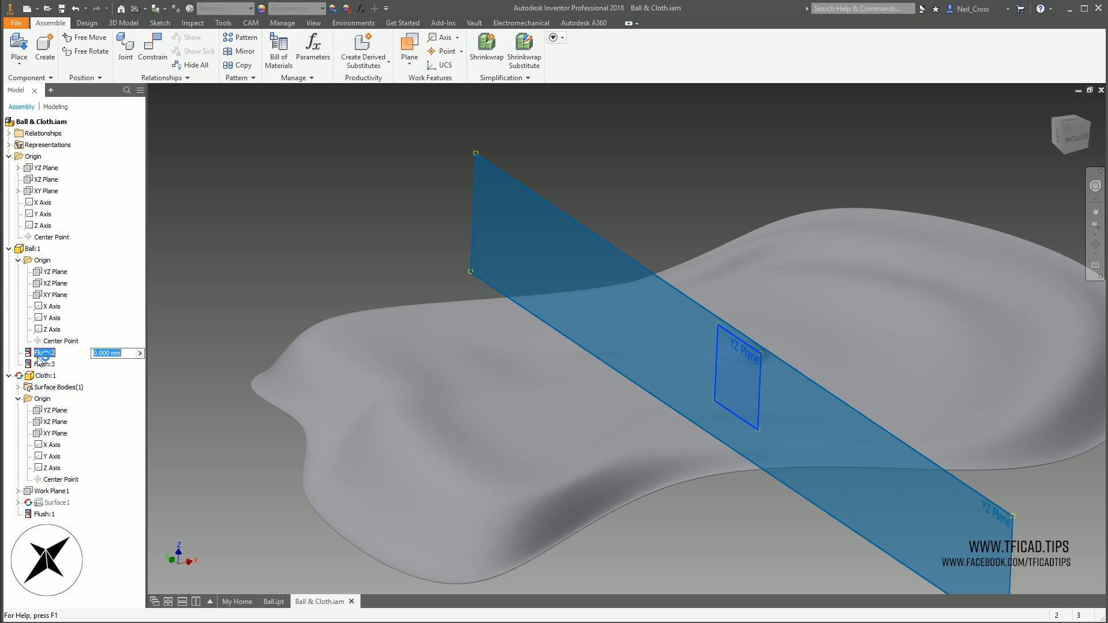
pyautogui.click(41, 354)
pyautogui.write('Motion')
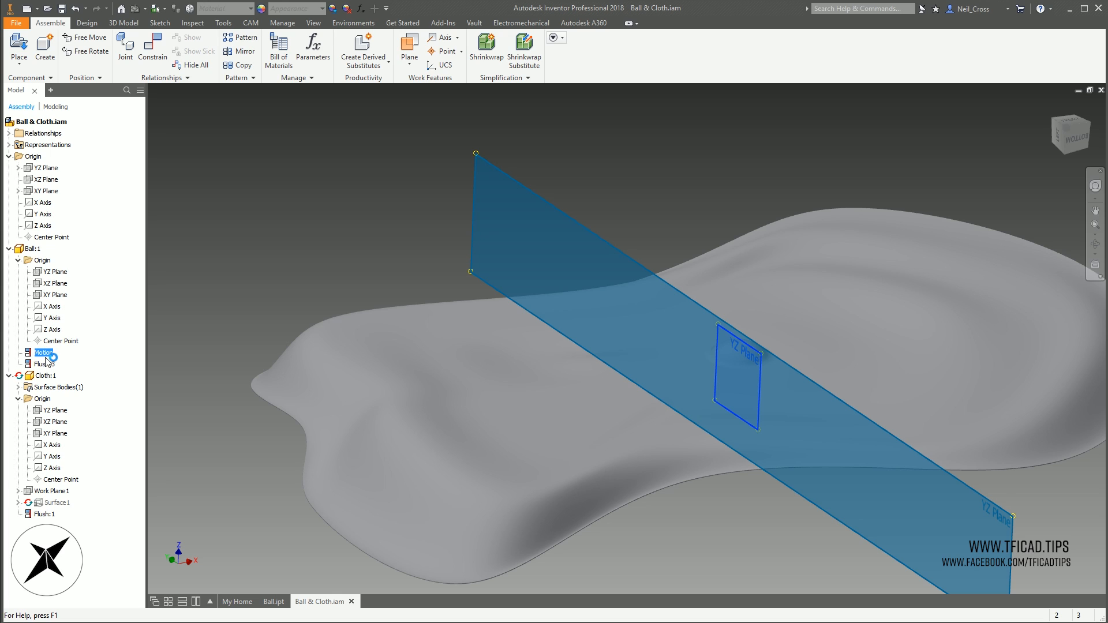
pyautogui.press('Return')
# Drive the Motion constraint from 0 to 30 mm with Drive Adaptivity enabled, and close the drive settings
pyautogui.rightClick(39, 352)
pyautogui.click(67, 413)
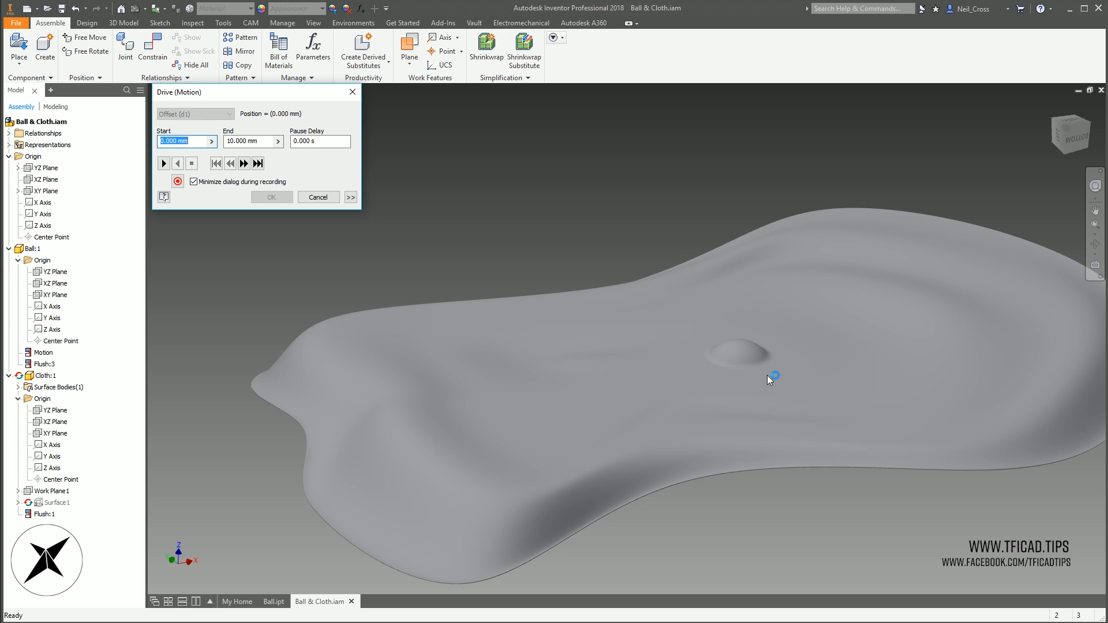
pyautogui.doubleClick(237, 141)
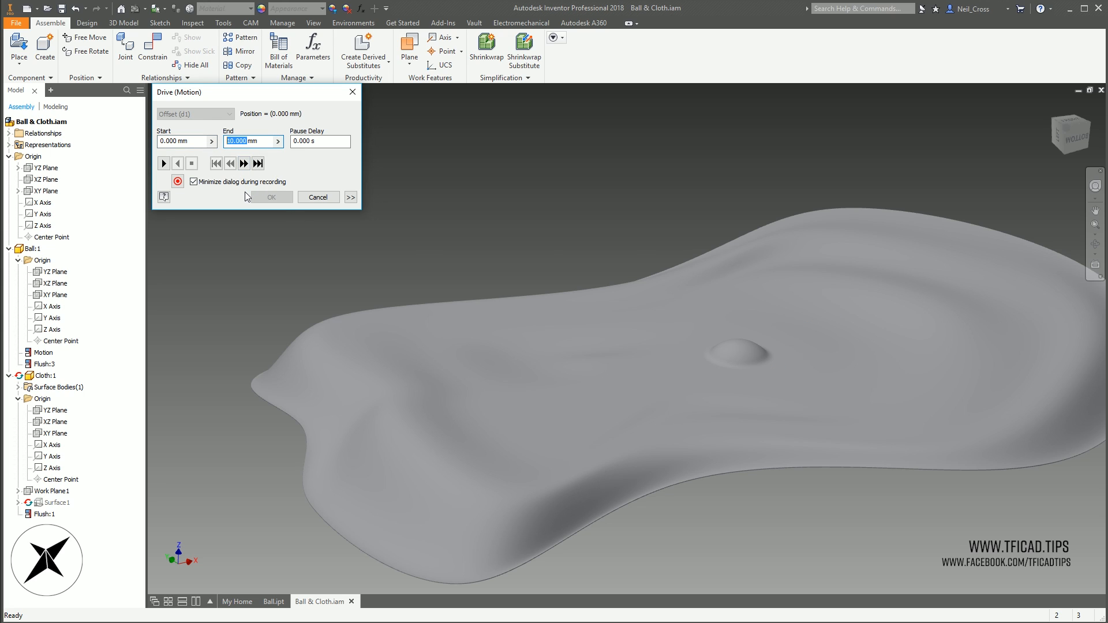
pyautogui.write('30')
pyautogui.click(350, 197)
pyautogui.click(188, 220)
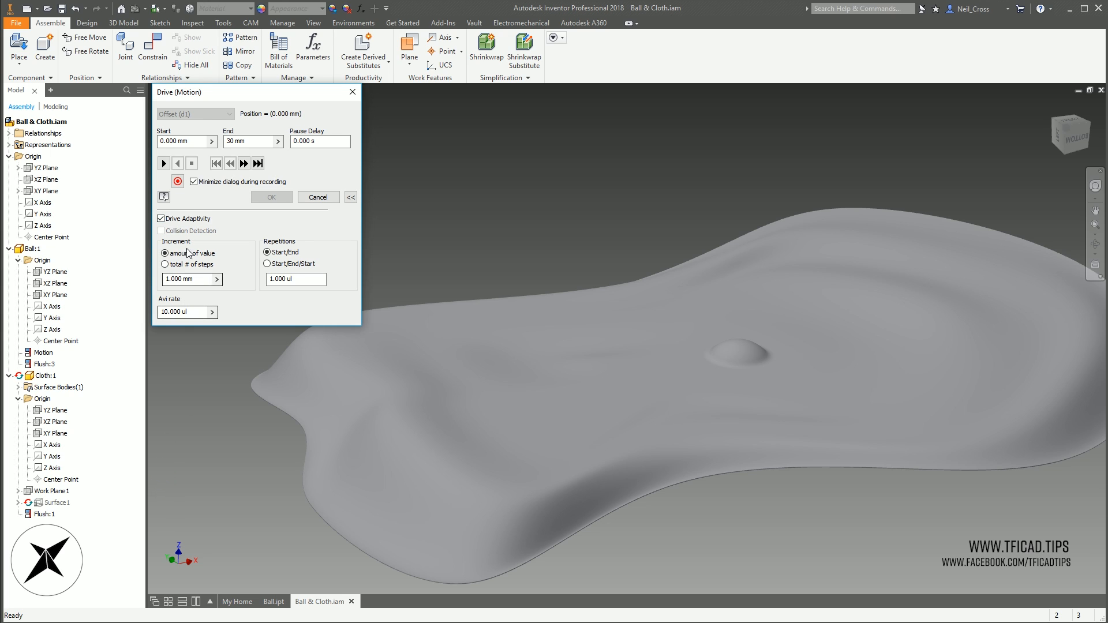
pyautogui.click(164, 164)
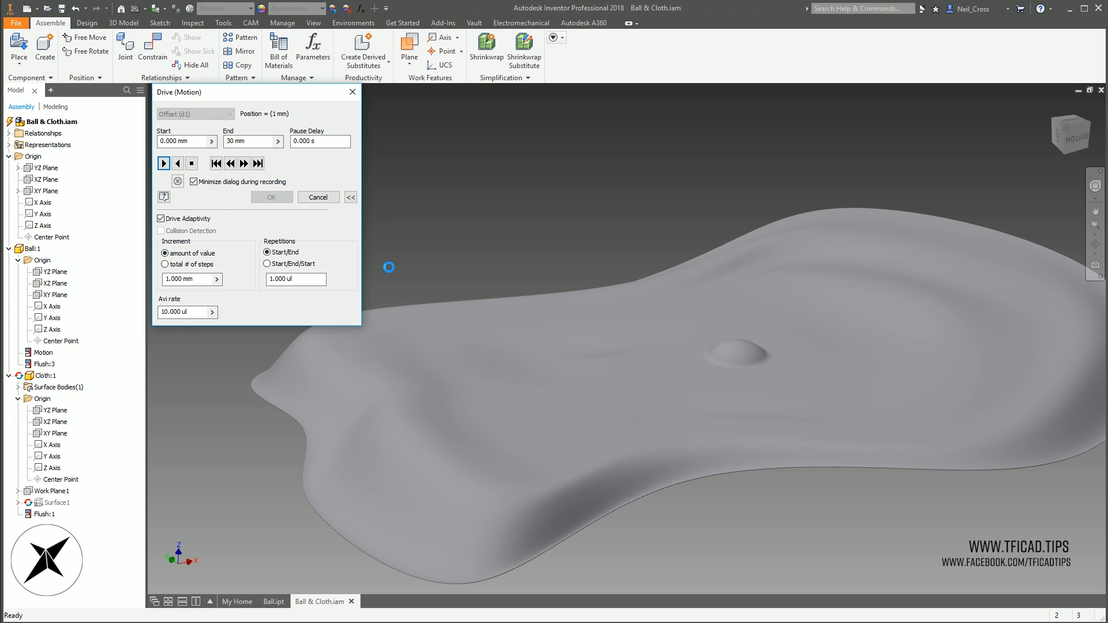
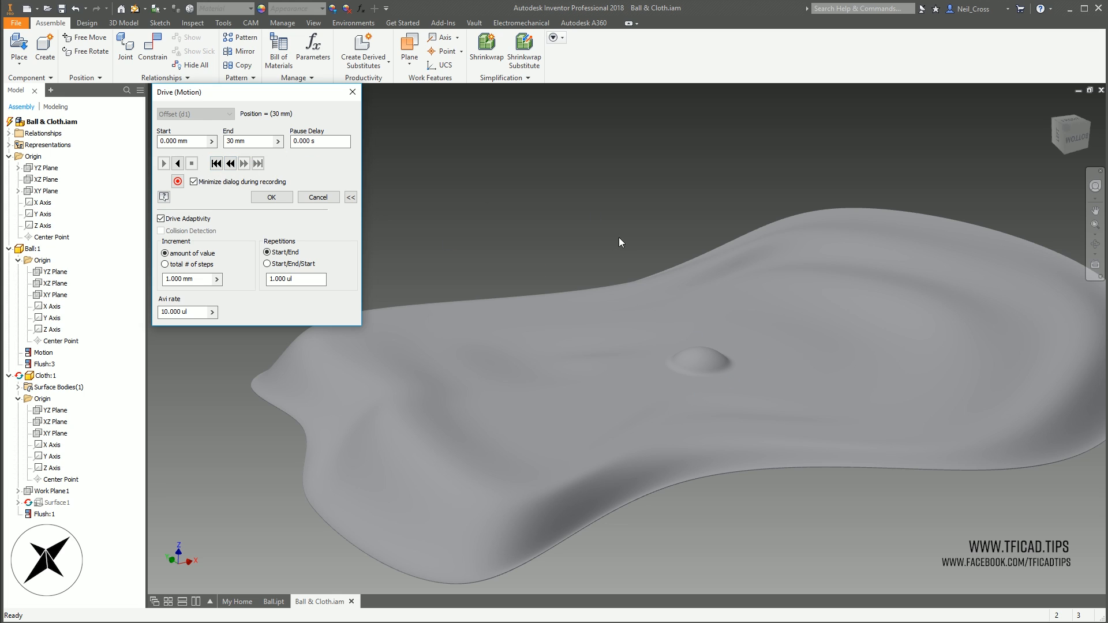
pyautogui.click(353, 92)
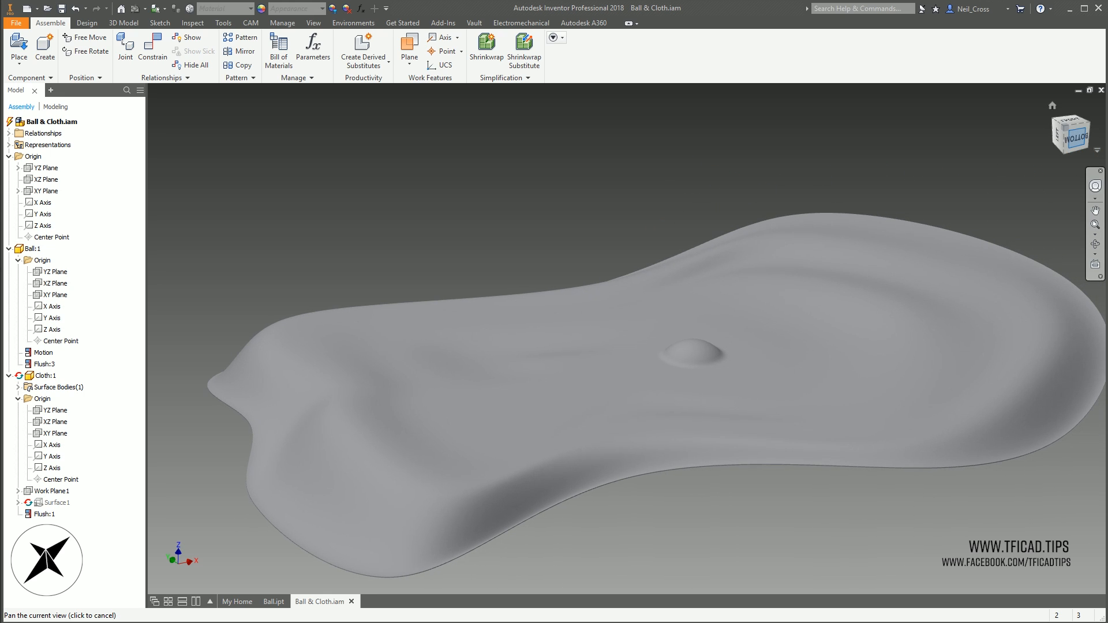
# Orient the view to the side profile of the cloth and define it as the front view
pyautogui.click(1073, 137)
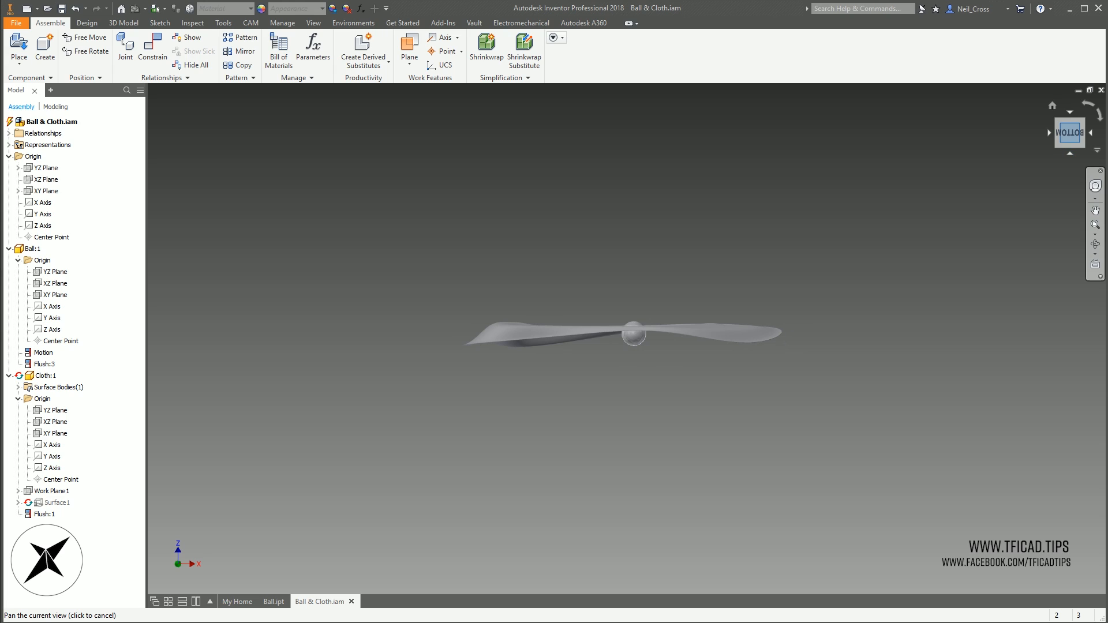
pyautogui.rightClick(1069, 134)
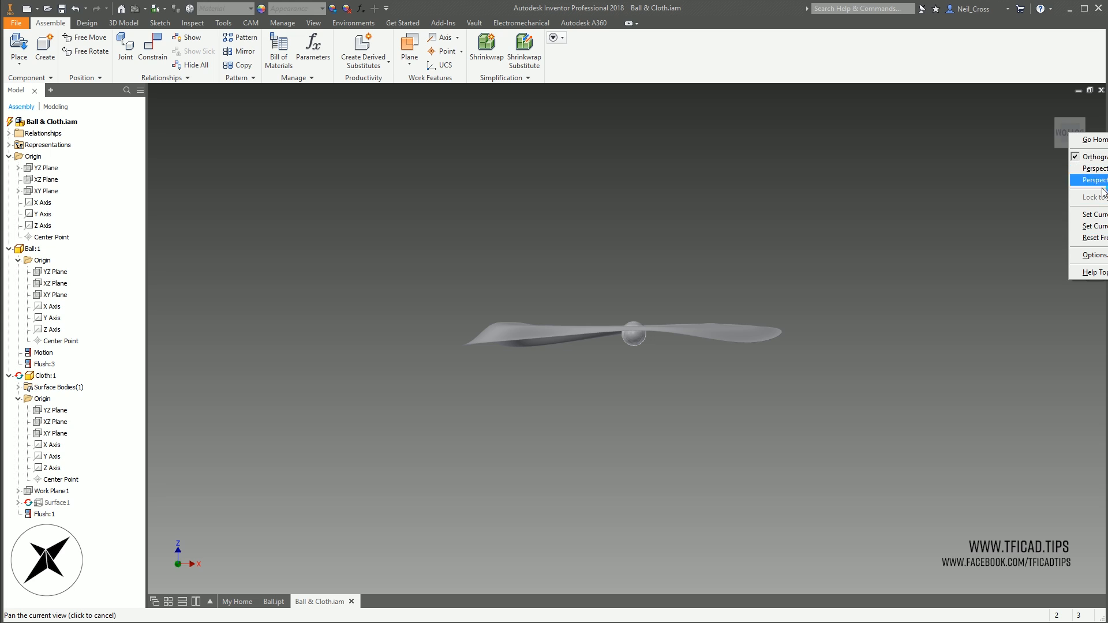
pyautogui.click(1093, 226)
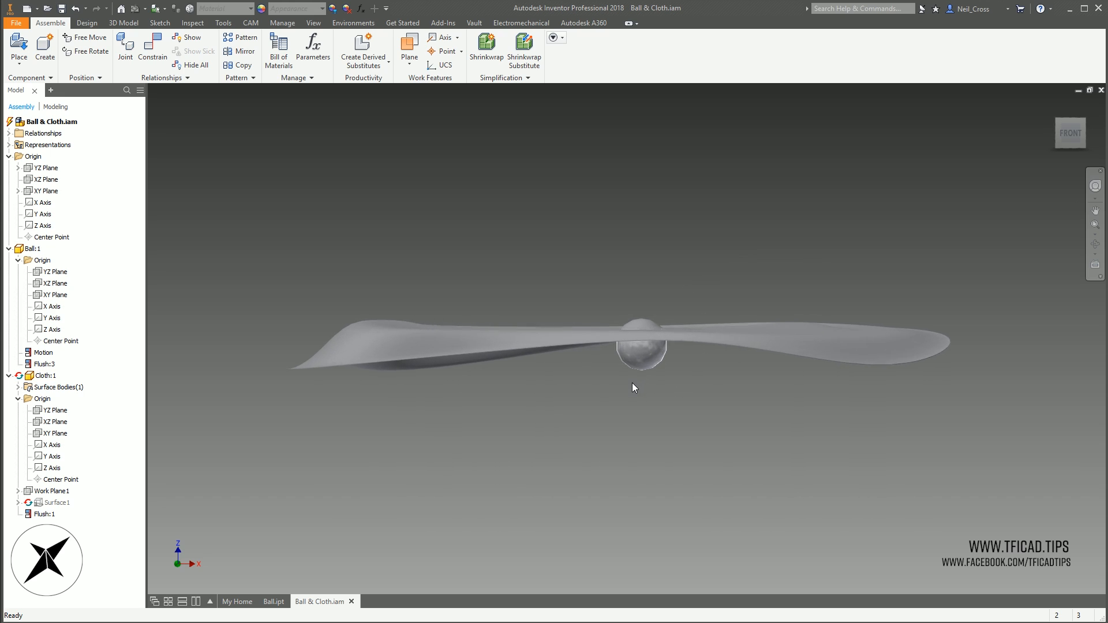
# Hide the ball component beneath the cloth
pyautogui.rightClick(25, 248)
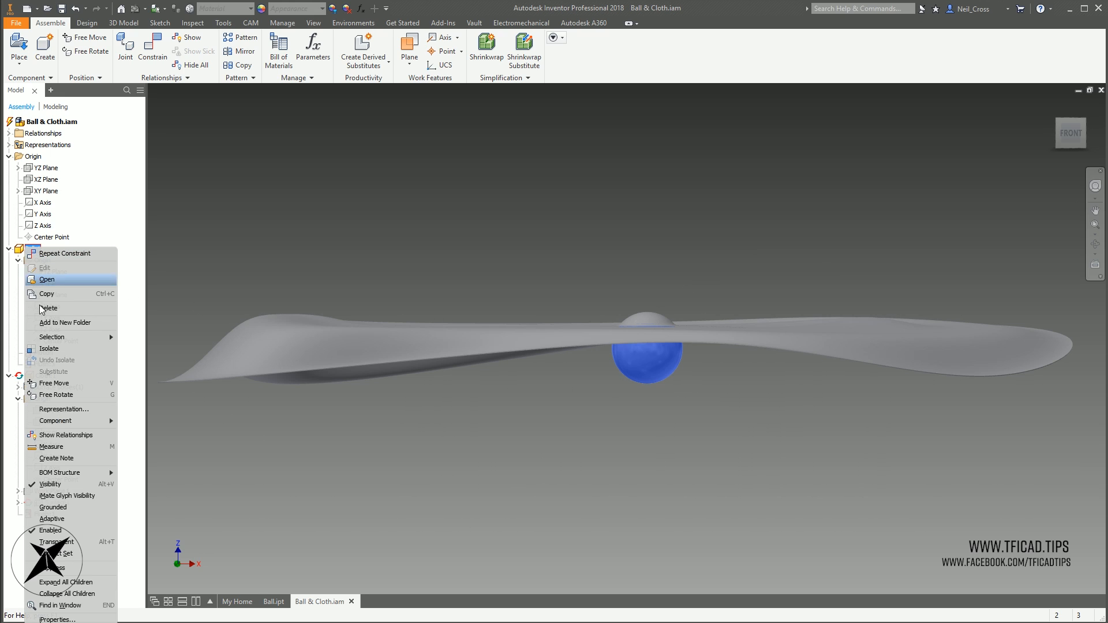
pyautogui.click(50, 485)
pyautogui.keyDown('shift'); pyautogui.moveTo(660, 476); pyautogui.dragTo(801, 241, button='middle'); pyautogui.keyUp('shift')
pyautogui.press('F6')
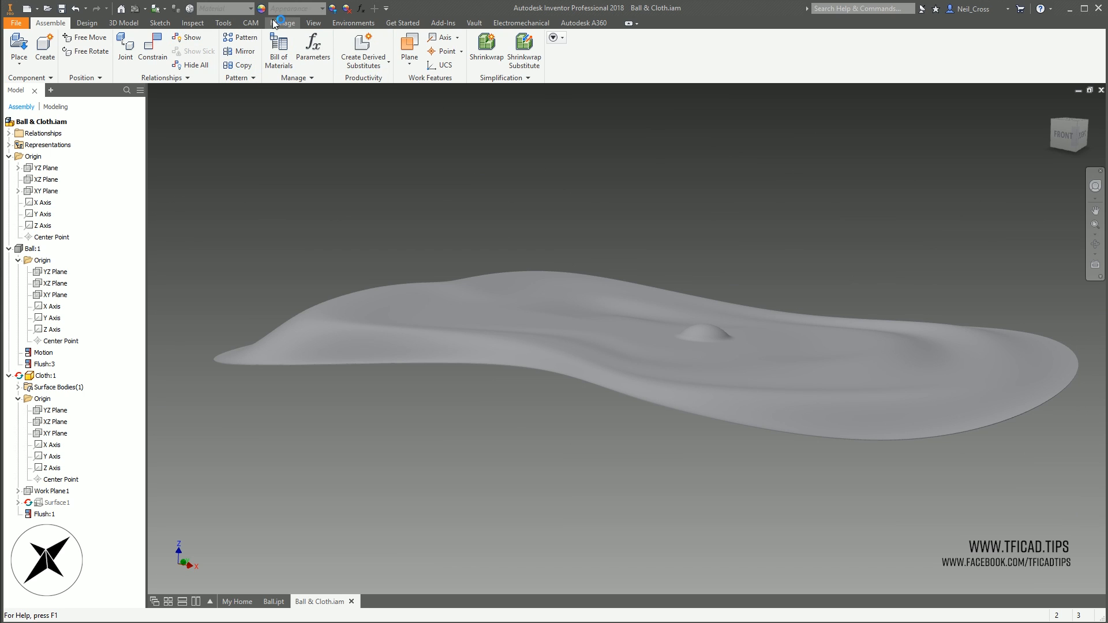
# Apply the Realistic visual style to the assembly and turn on all shadows
pyautogui.click(314, 23)
pyautogui.click(144, 57)
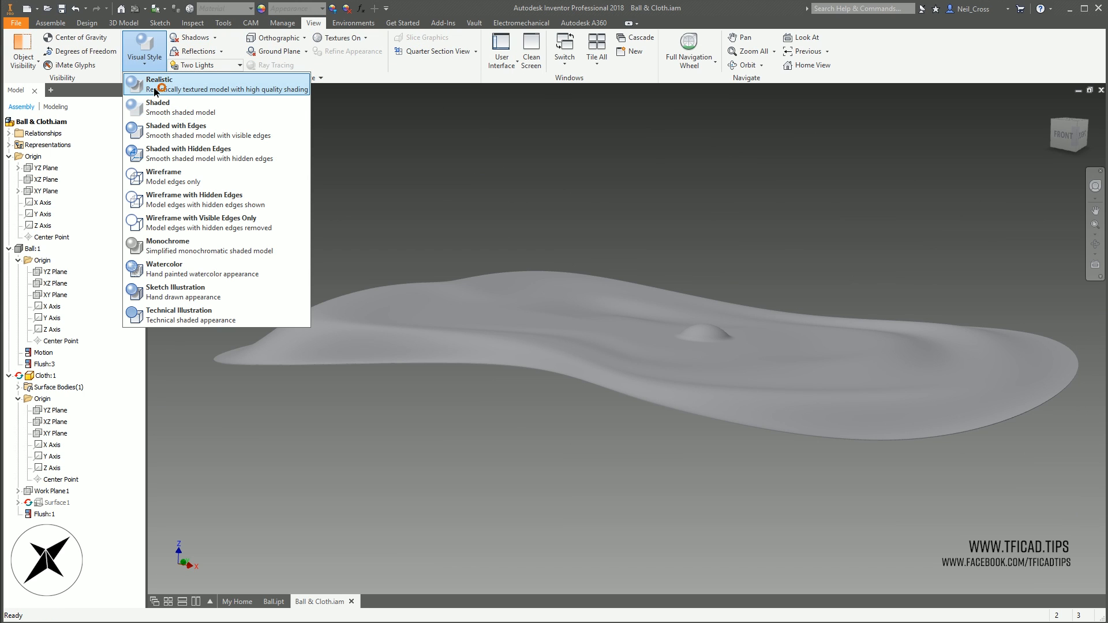
pyautogui.click(155, 90)
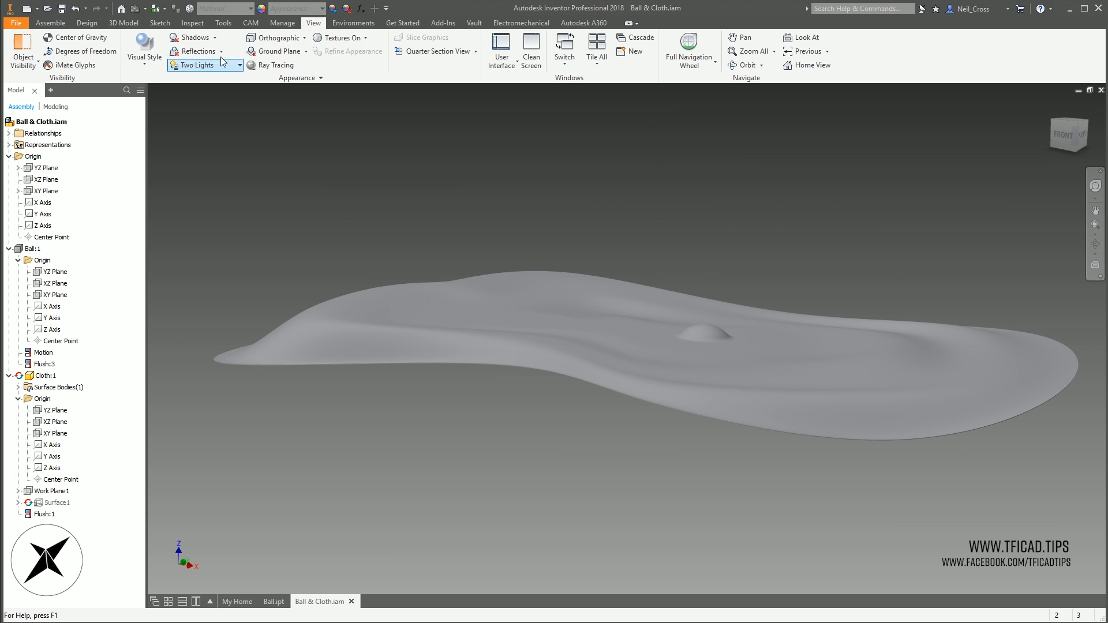
pyautogui.click(216, 38)
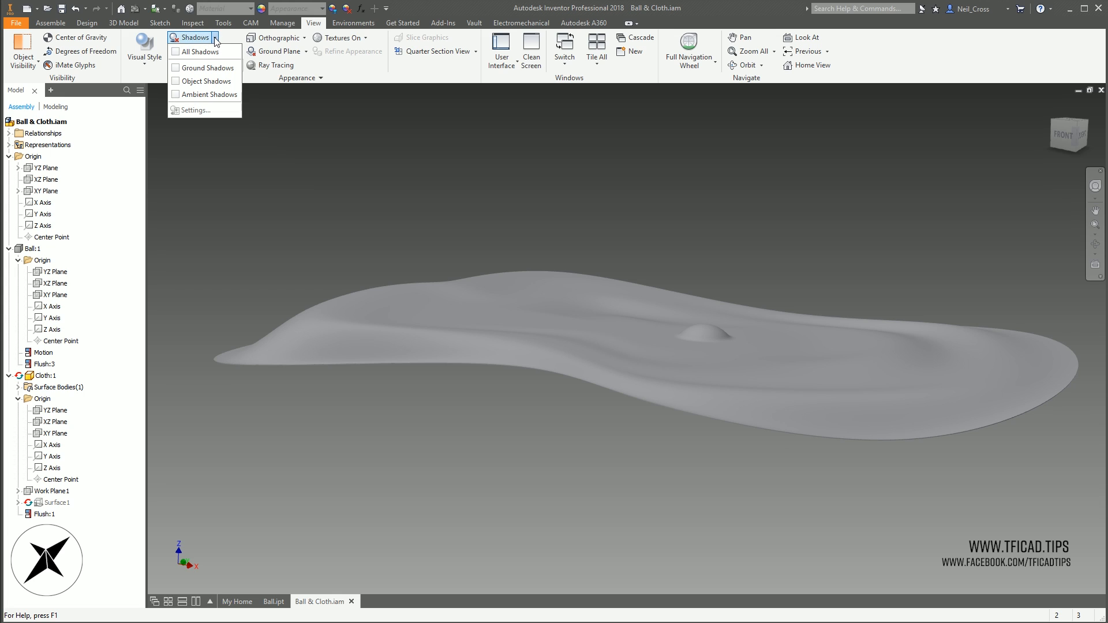
pyautogui.click(217, 52)
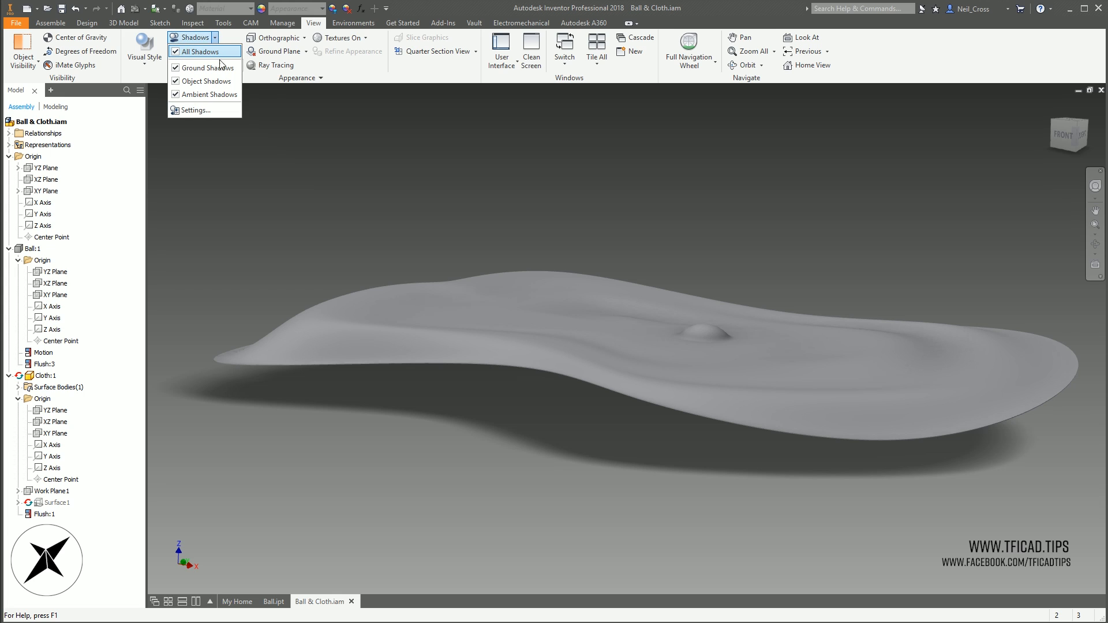
# Set the lighting style to Grid Light and the view projection to Perspective
pyautogui.click(200, 65)
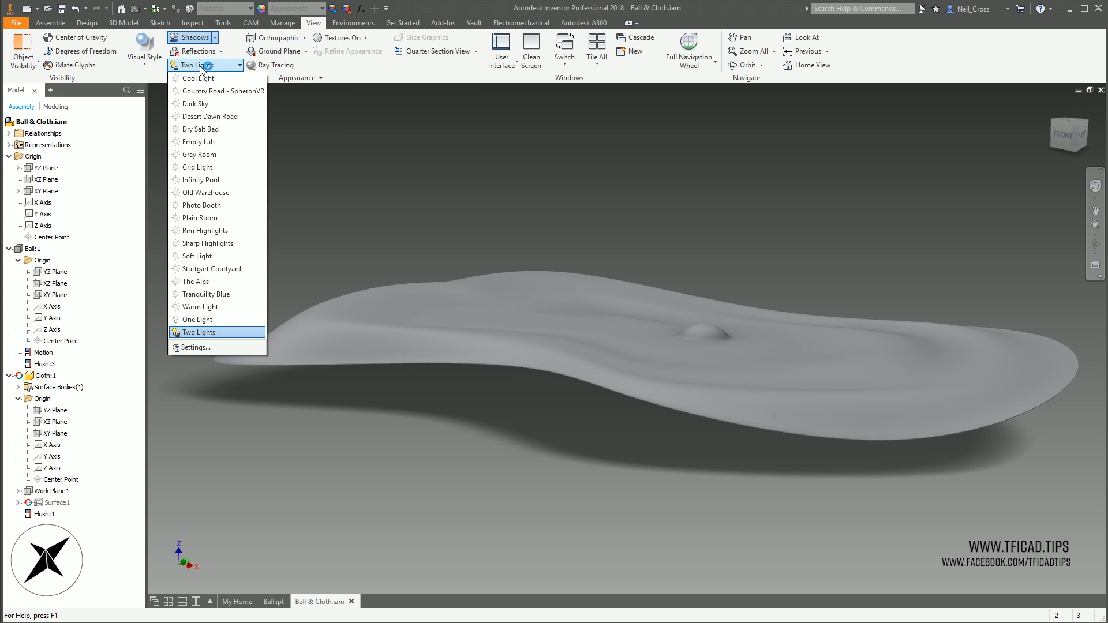
pyautogui.click(213, 168)
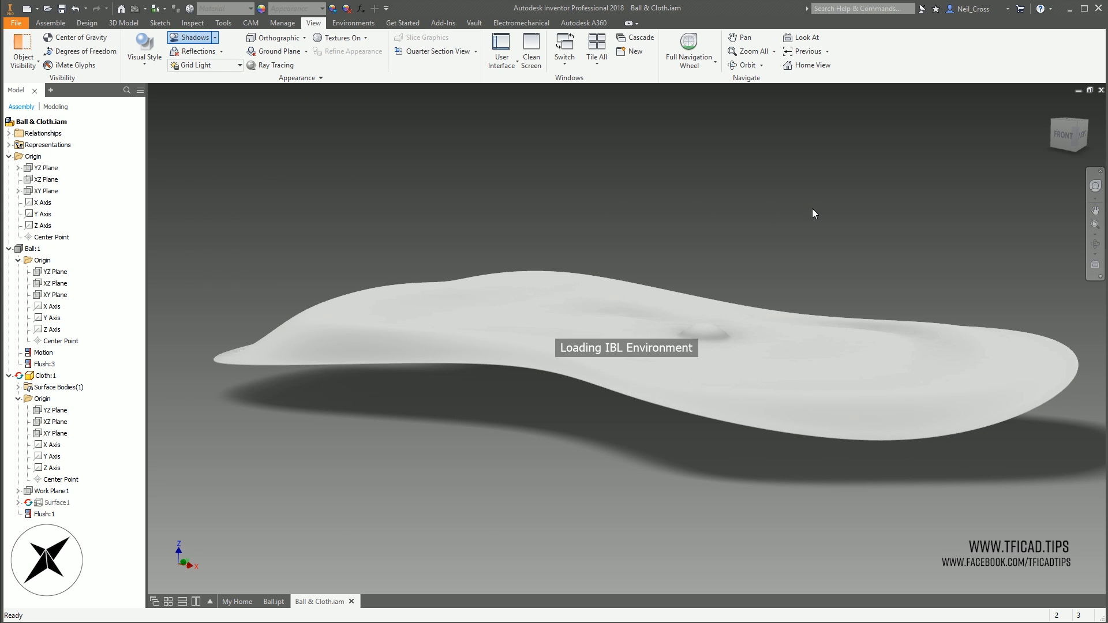
pyautogui.click(275, 37)
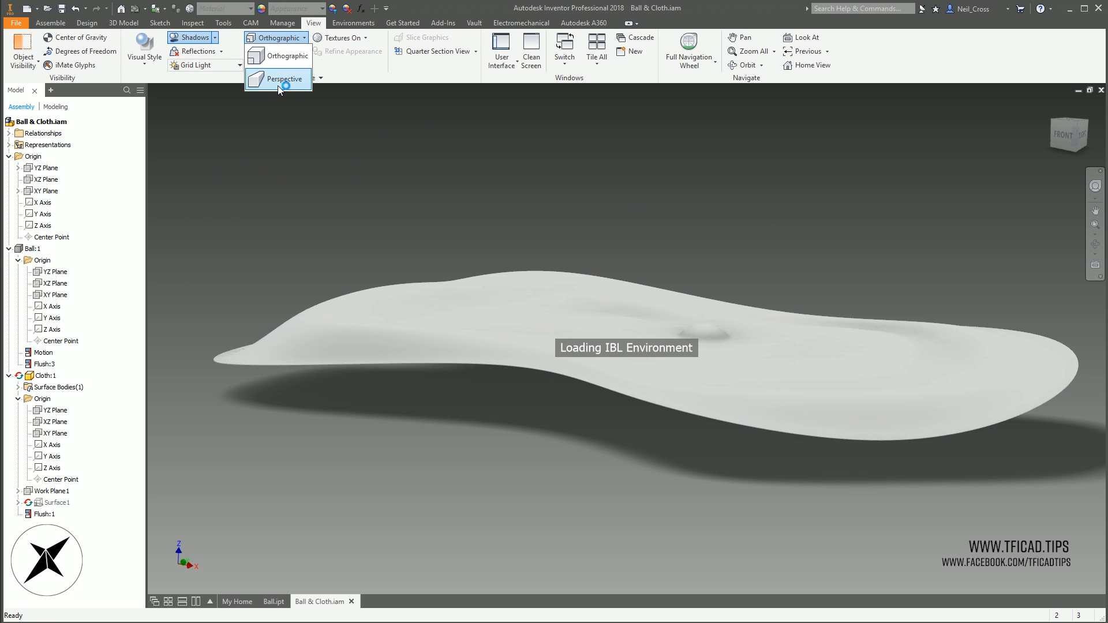
pyautogui.click(284, 85)
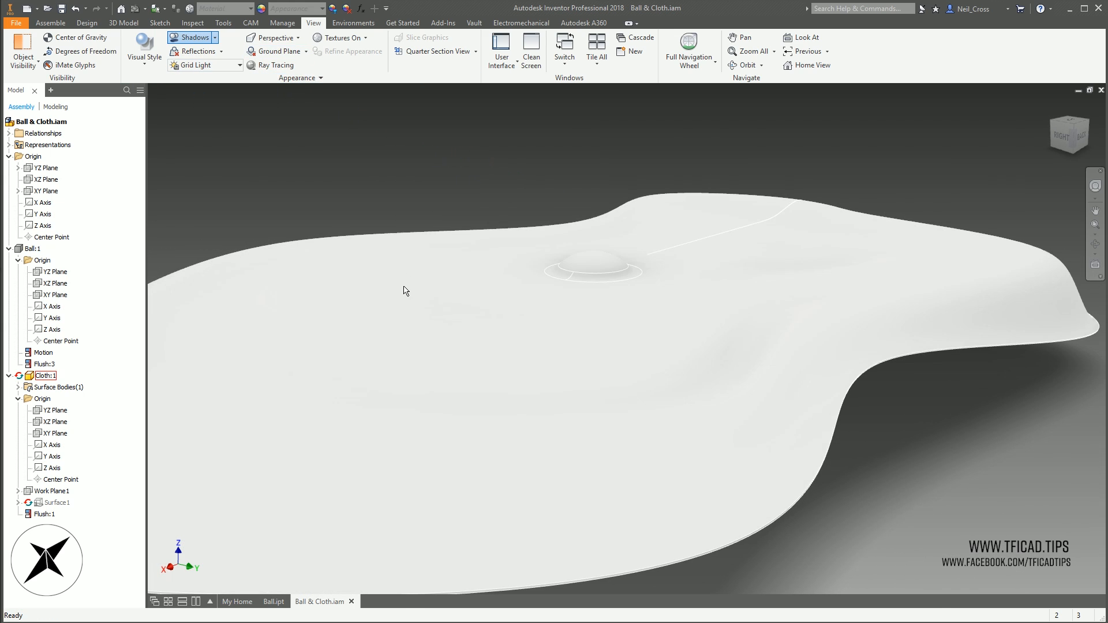
# Edit the cloth part in place and assign it the Linen - White appearance
pyautogui.doubleClick(402, 282)
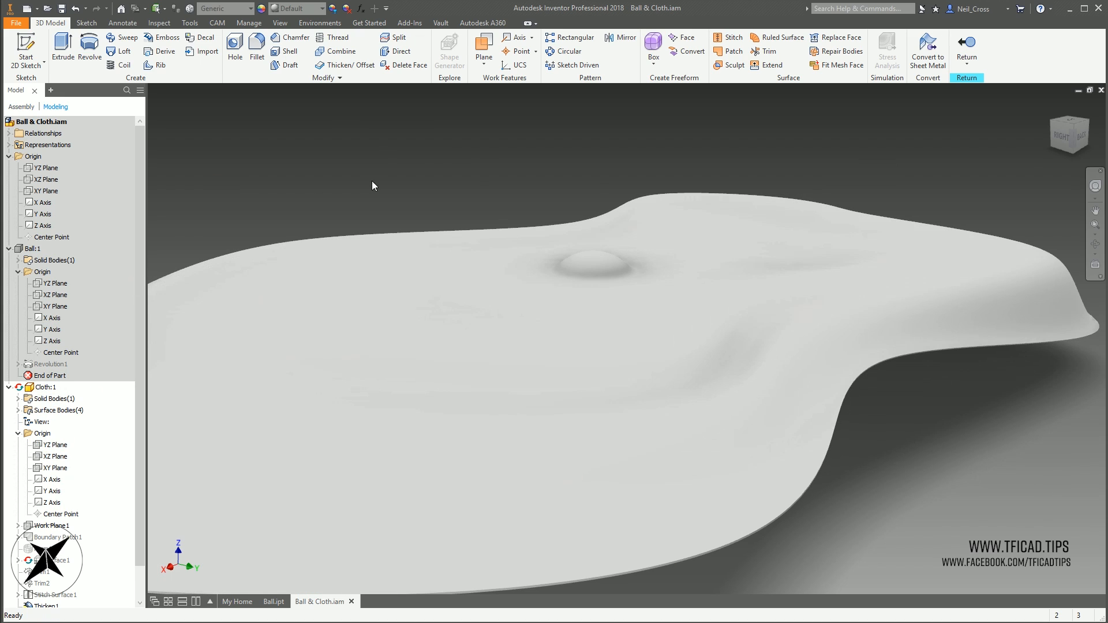
pyautogui.click(287, 7)
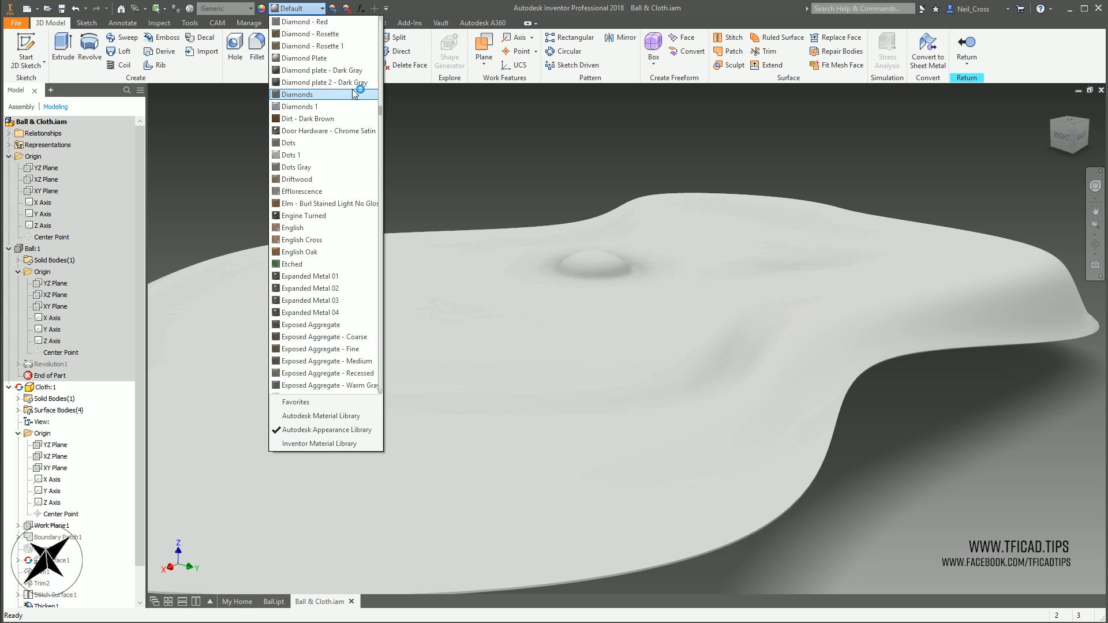
pyautogui.scroll(-2, 381, 117)
pyautogui.moveTo(381, 117); pyautogui.dragTo(374, 171)
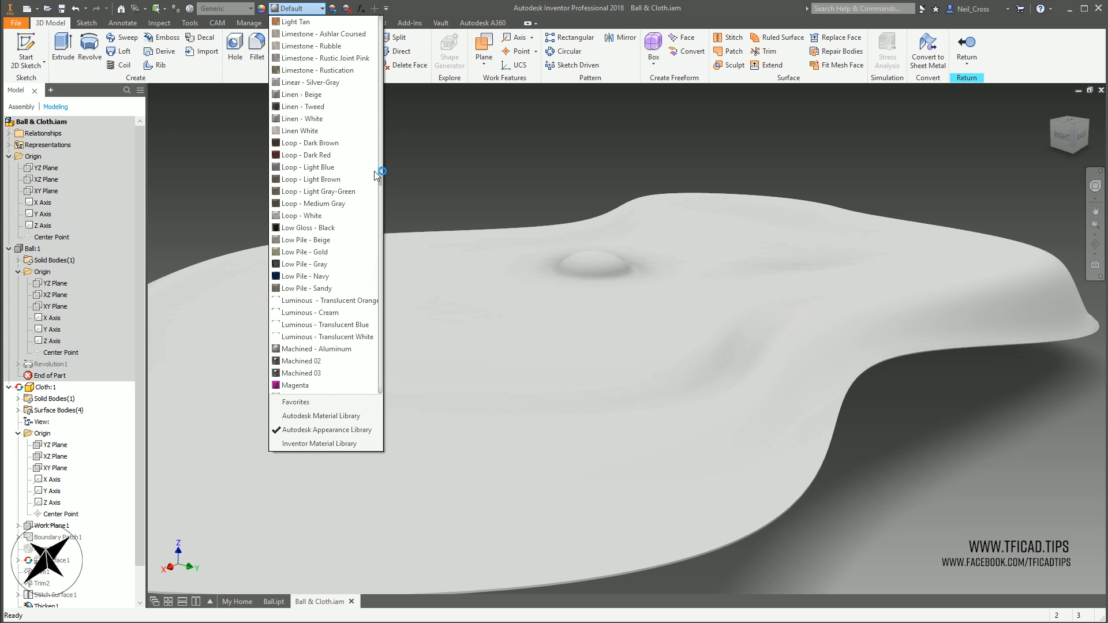
pyautogui.click(315, 119)
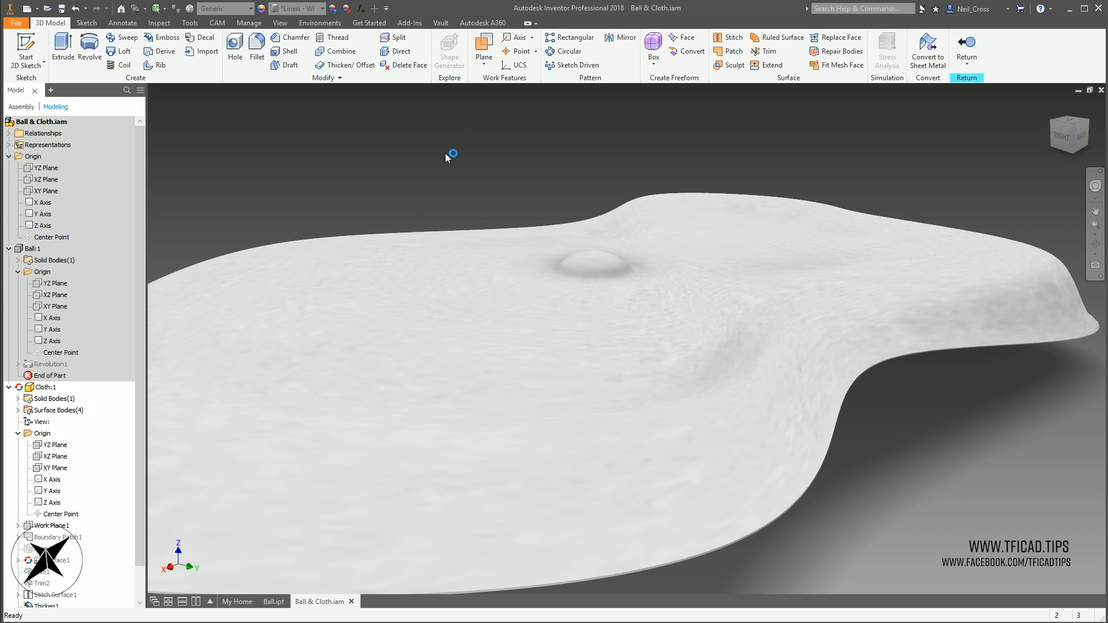
# Edit the document's Linen - White appearance so its fabric image has a linked sample size with a 6 cm height
pyautogui.click(261, 12)
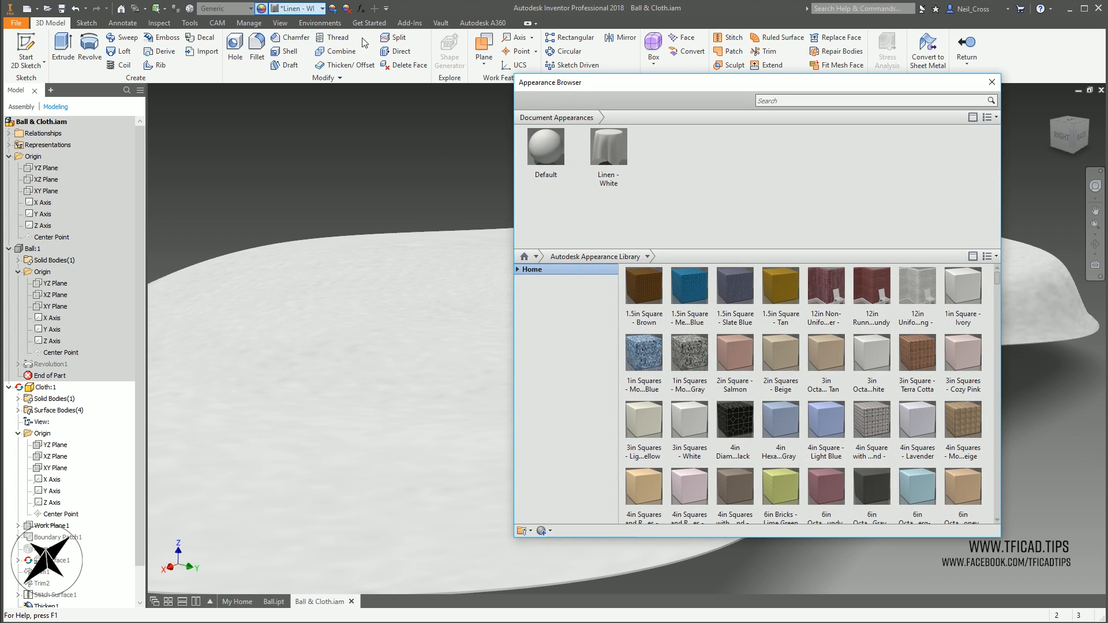
pyautogui.moveTo(602, 84); pyautogui.dragTo(368, 84)
pyautogui.rightClick(374, 151)
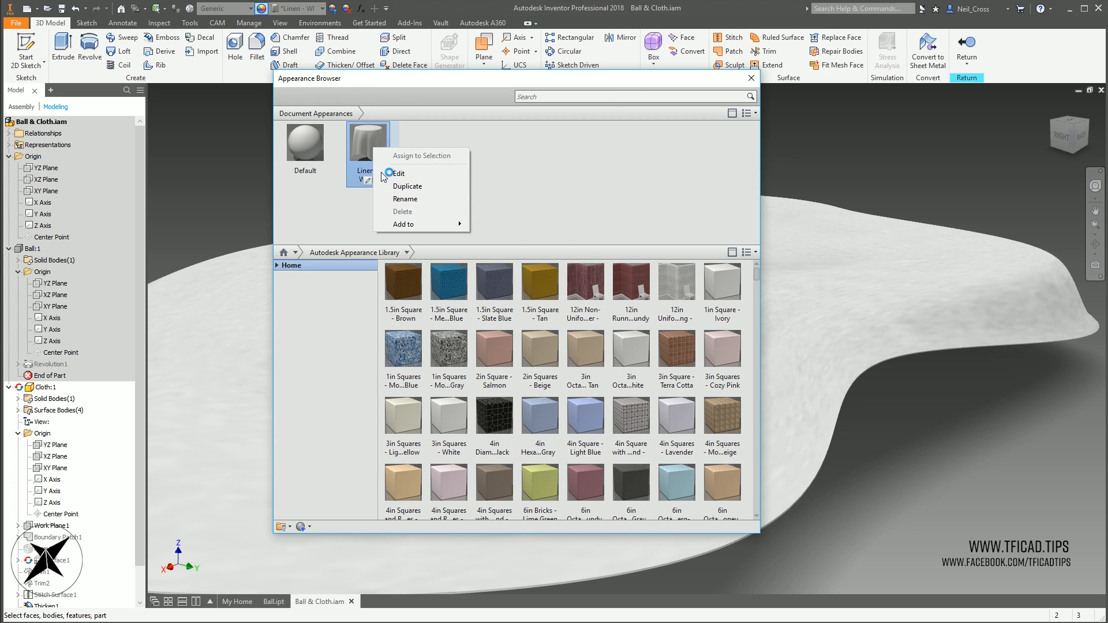
pyautogui.click(405, 175)
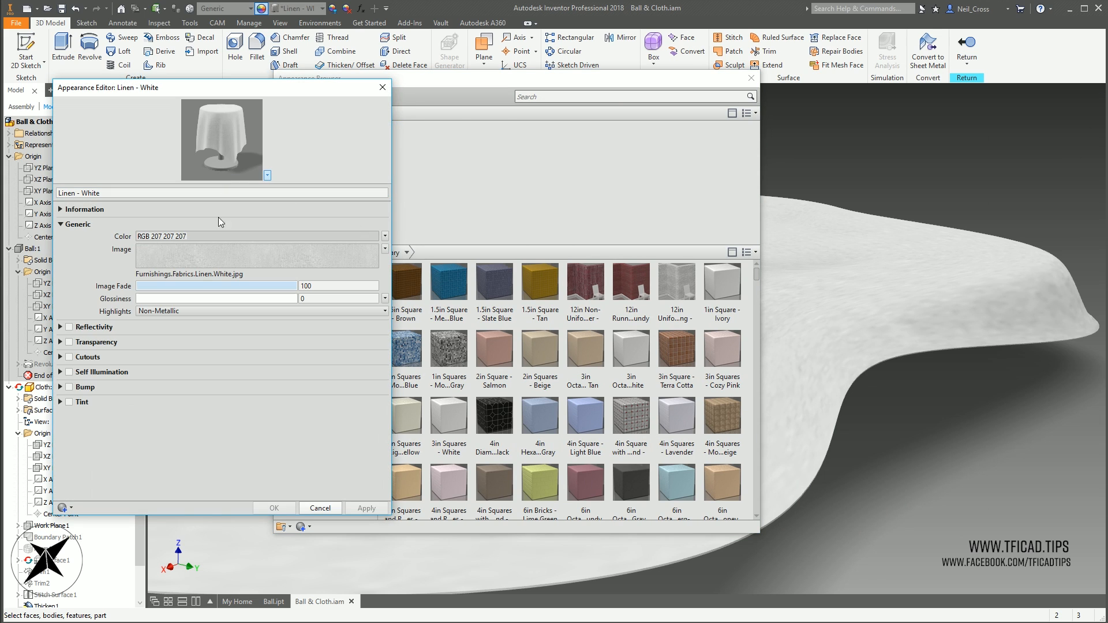
pyautogui.click(247, 259)
pyautogui.doubleClick(448, 393)
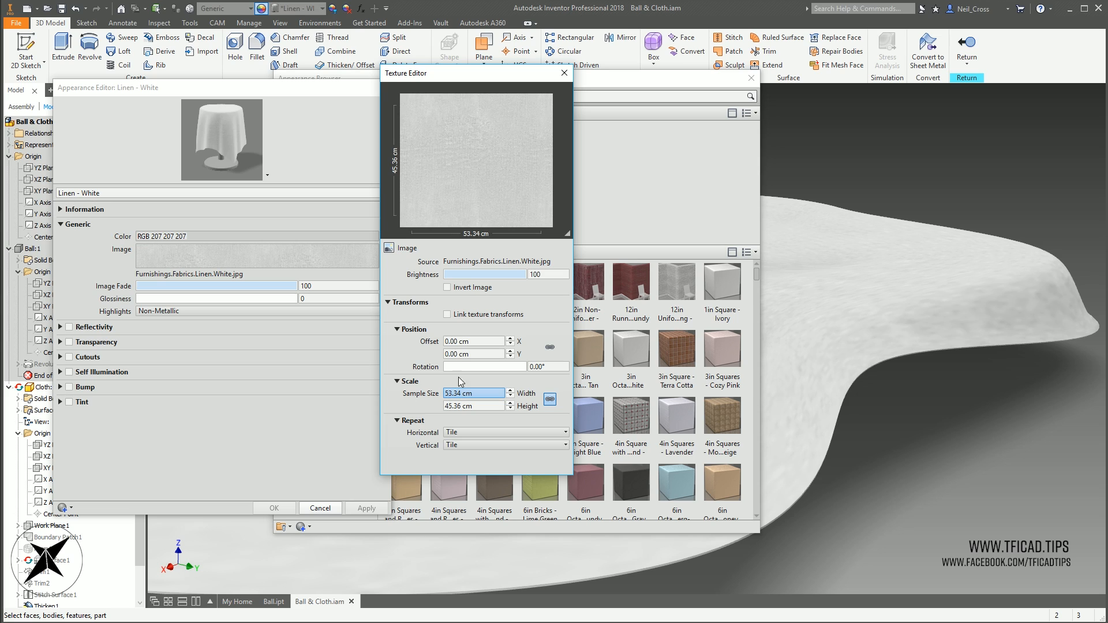
pyautogui.click(464, 395)
pyautogui.write('6')
pyautogui.press('Tab')
pyautogui.write('6')
pyautogui.hotkey('shift', 'Tab')
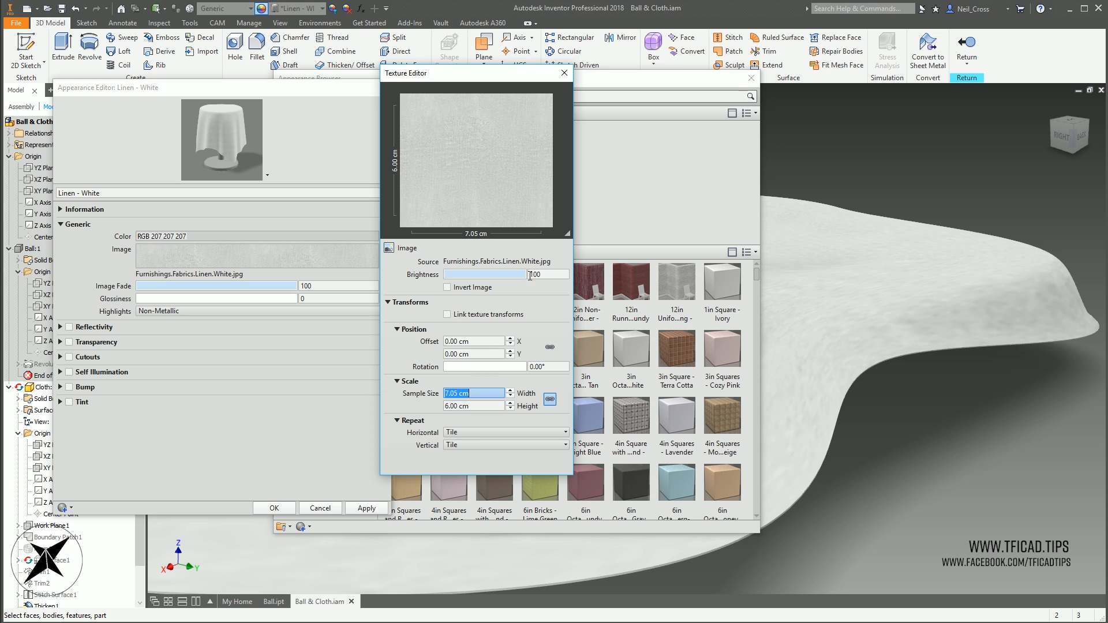
pyautogui.click(562, 75)
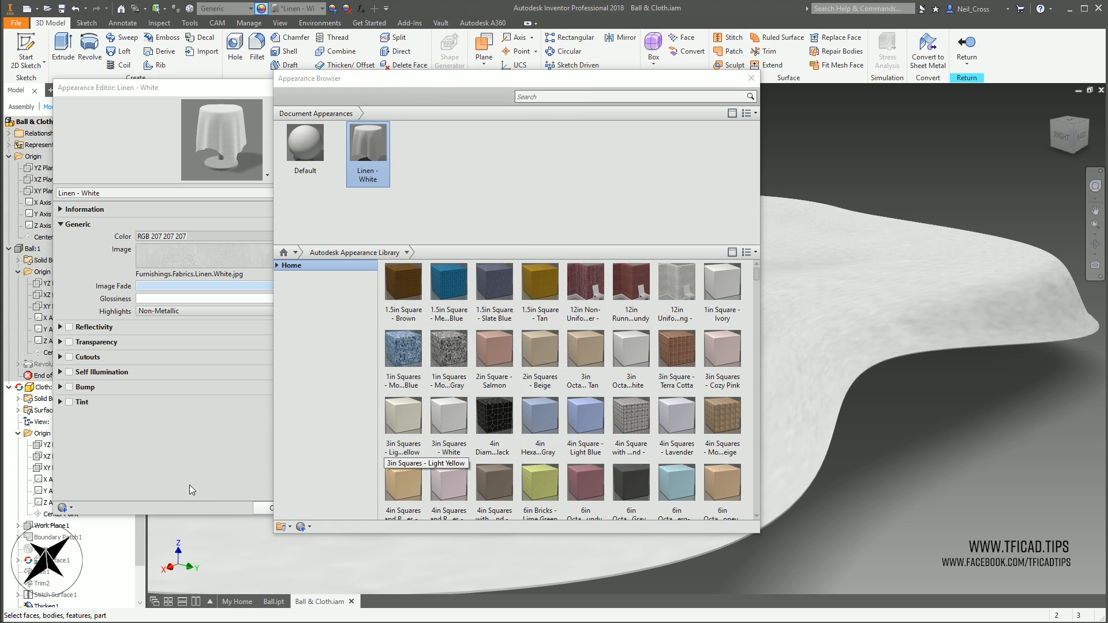
pyautogui.click(274, 507)
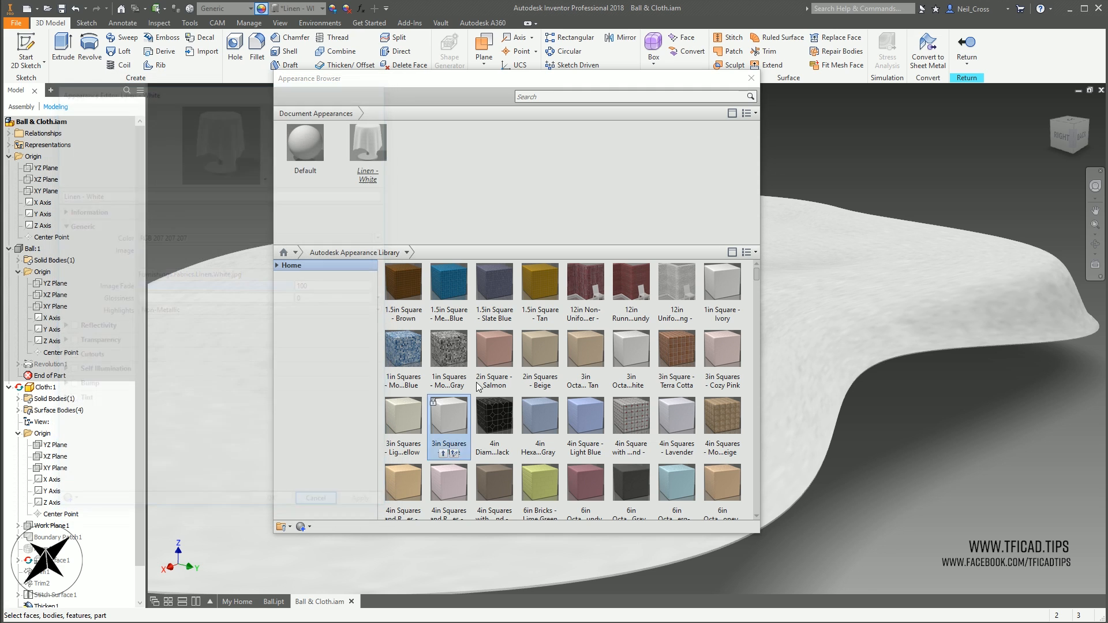
pyautogui.click(751, 77)
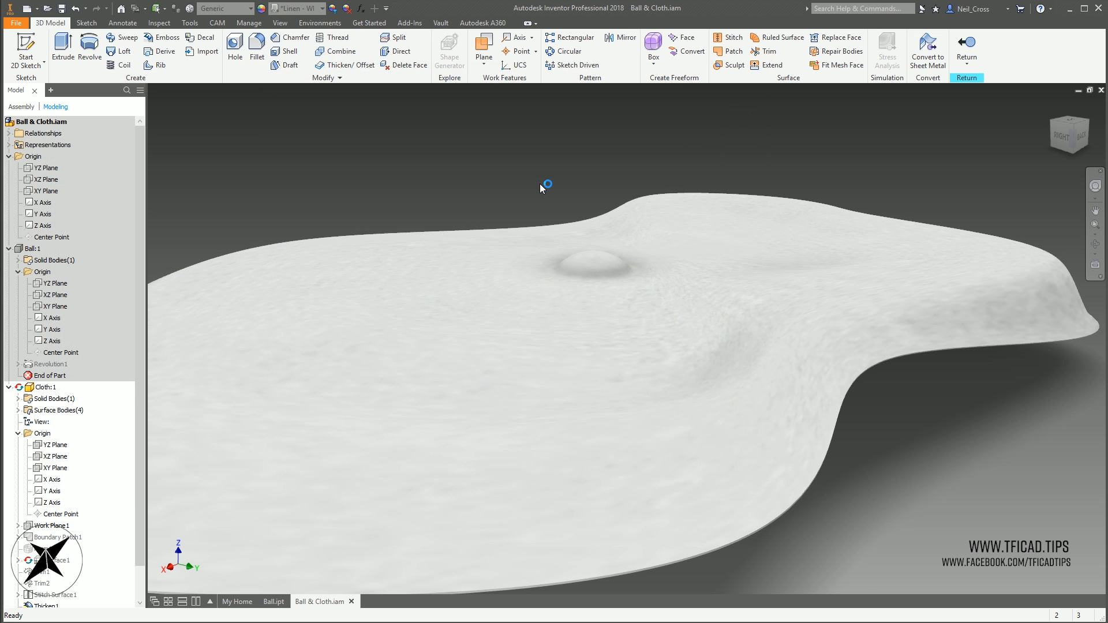
# Inspect the rescaled linen texture around the ball's bump and return from the cloth part to the assembly
pyautogui.moveTo(518, 199); pyautogui.dragTo(532, 190, button='middle')
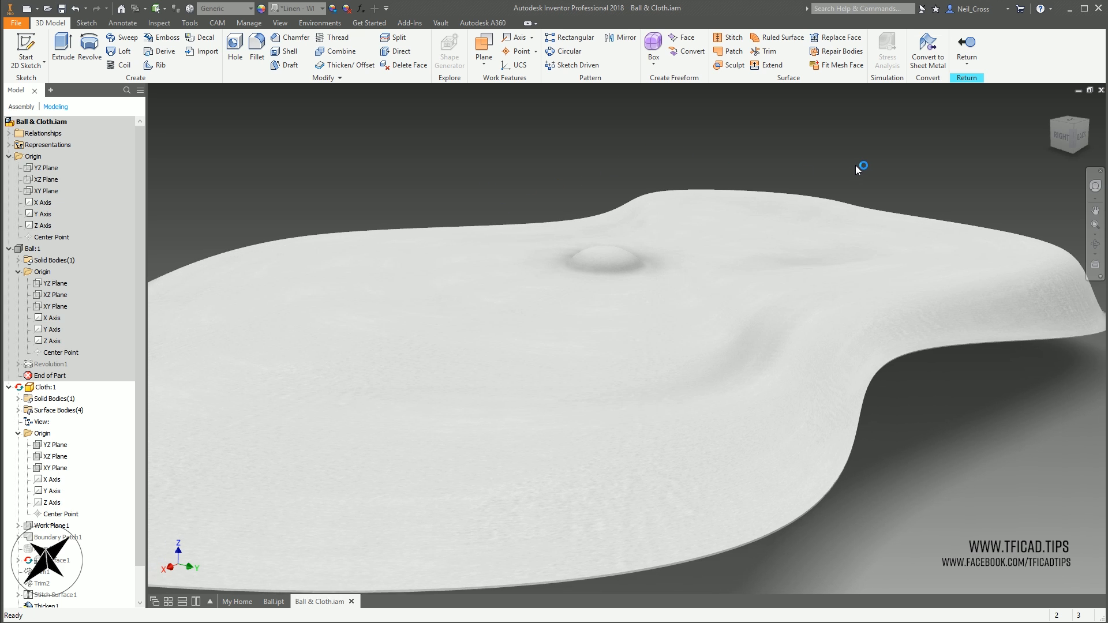
pyautogui.scroll(4, 857, 167)
pyautogui.moveTo(577, 136); pyautogui.dragTo(563, 218, button='middle')
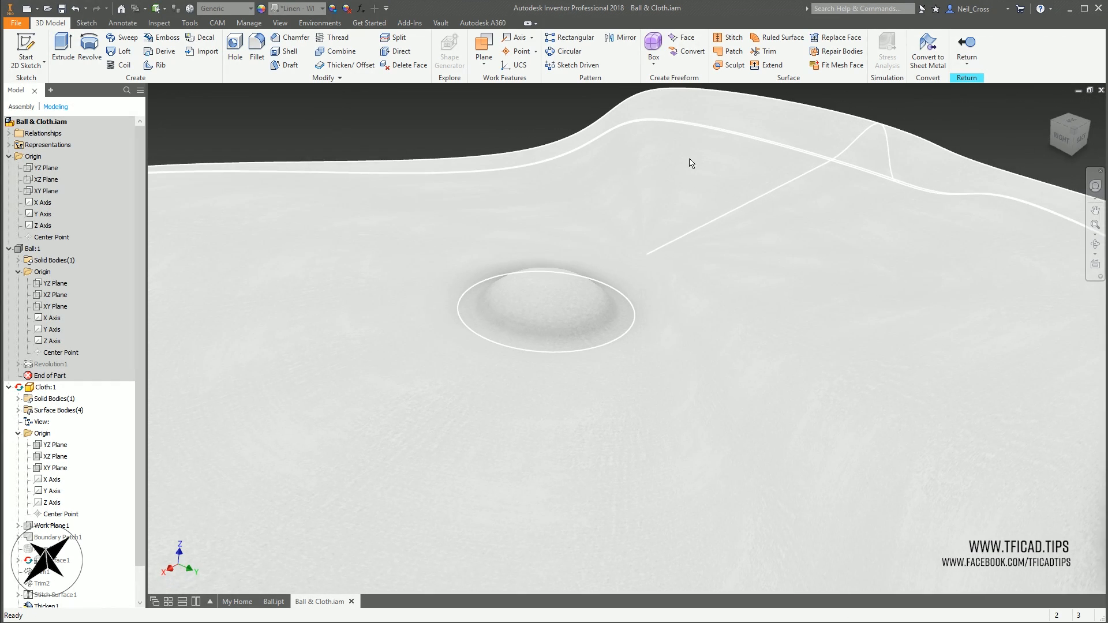
pyautogui.keyDown('shift'); pyautogui.moveTo(430, 174); pyautogui.dragTo(413, 115, button='middle'); pyautogui.keyUp('shift')
pyautogui.click(967, 52)
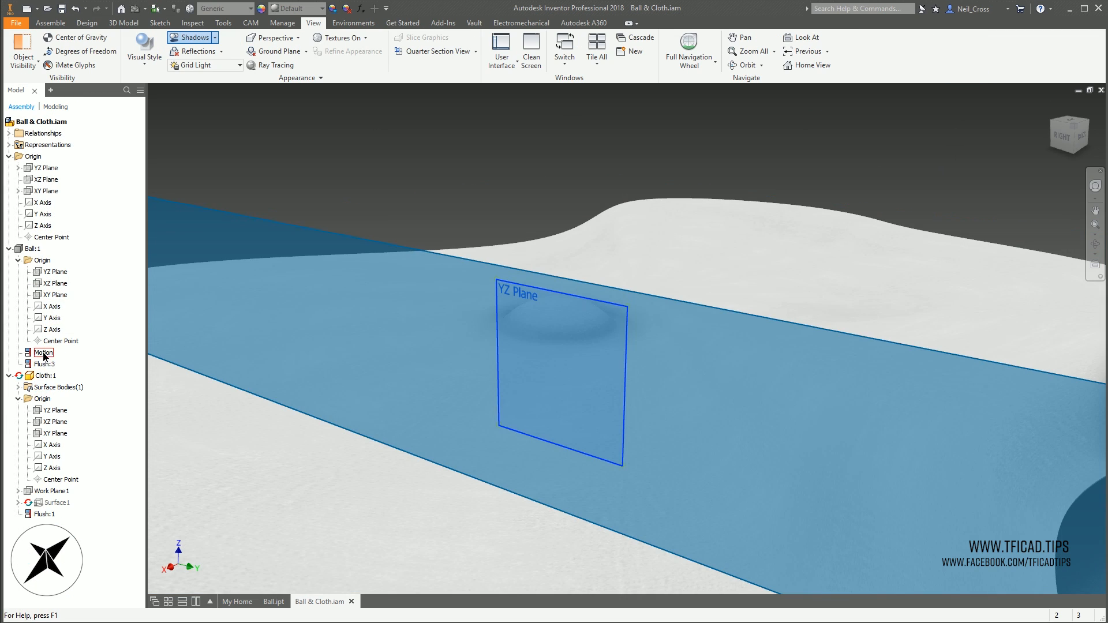
# Try driving the ball's Motion constraint from 0 mm to an end value of -30 mm
pyautogui.rightClick(45, 353)
pyautogui.click(63, 419)
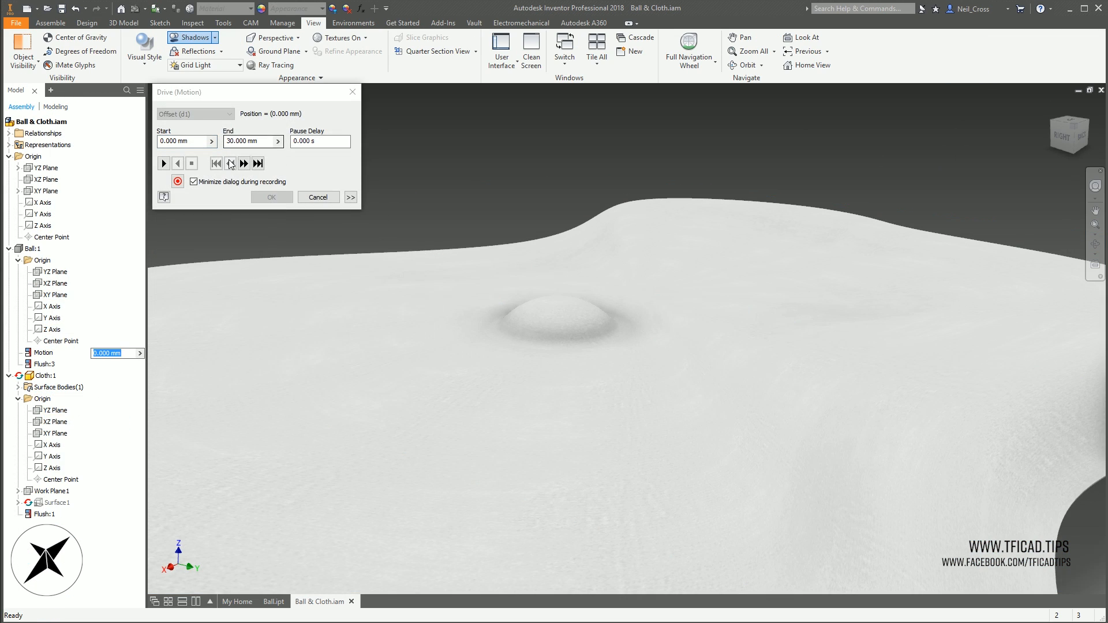
pyautogui.doubleClick(231, 141)
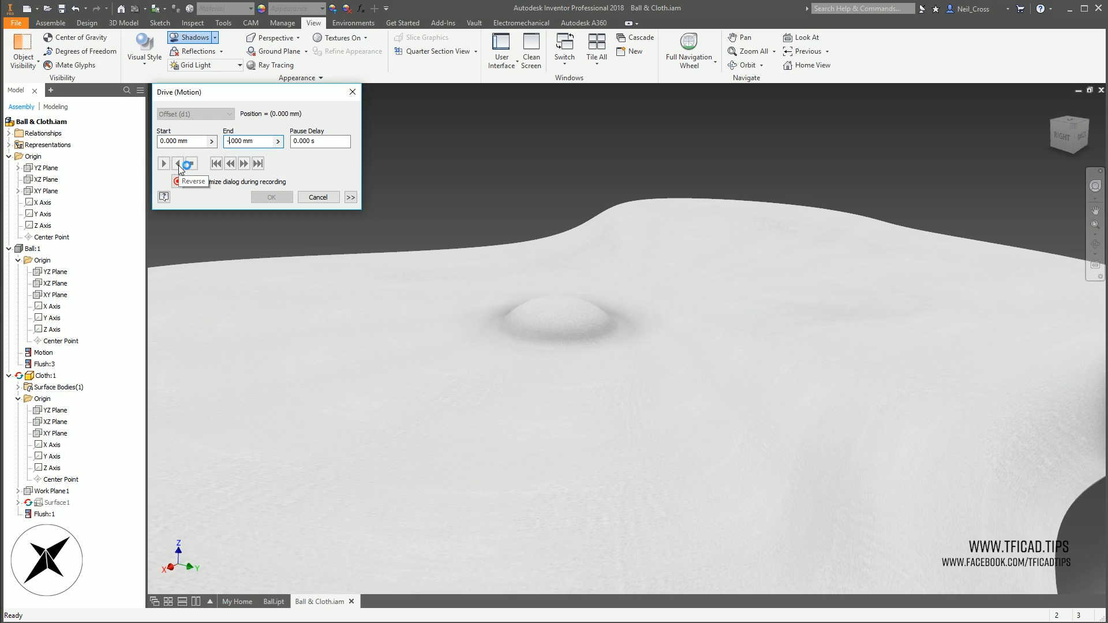
pyautogui.click(178, 164)
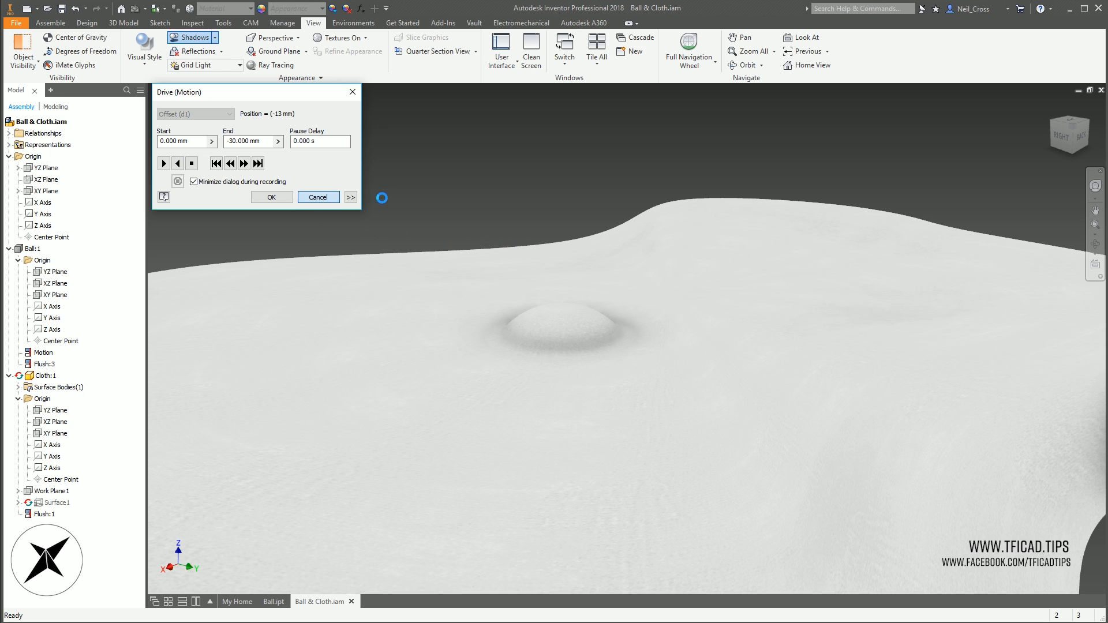
# Set the offset of the ball's Motion constraint to -190 mm
pyautogui.scroll(-5, 578, 265)
pyautogui.moveTo(591, 271); pyautogui.dragTo(664, 329, button='middle')
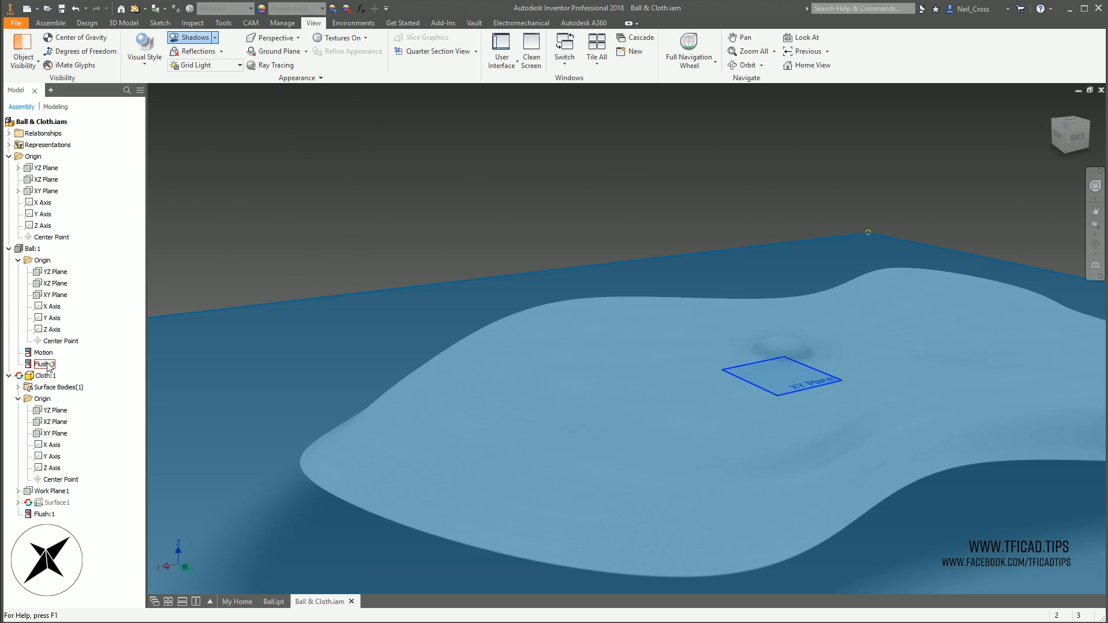
pyautogui.rightClick(43, 353)
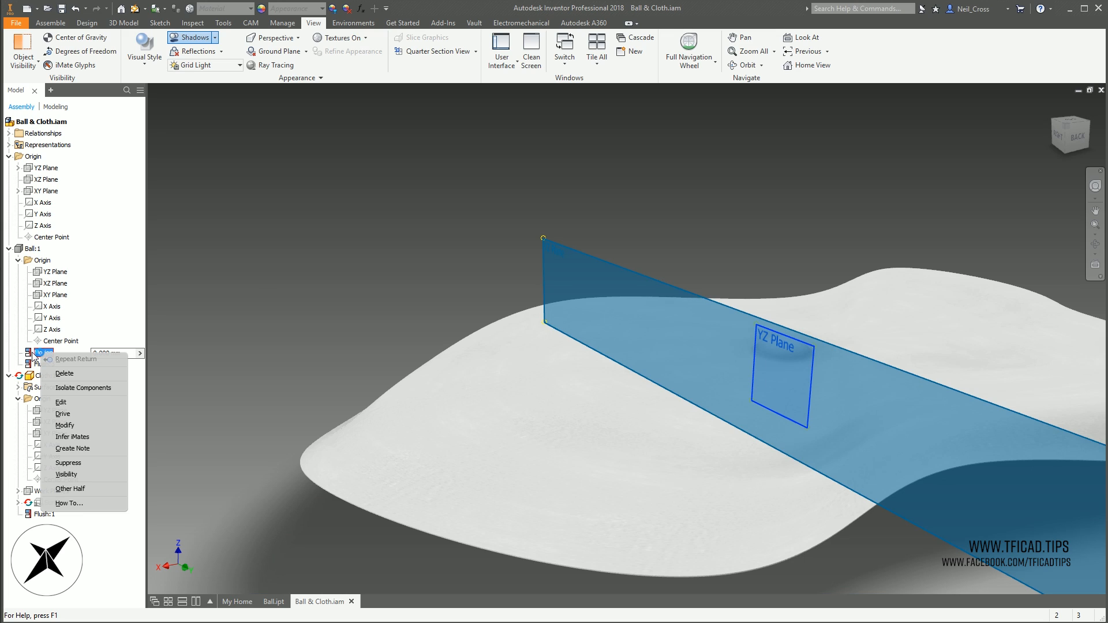
pyautogui.press('Escape')
pyautogui.click(112, 353)
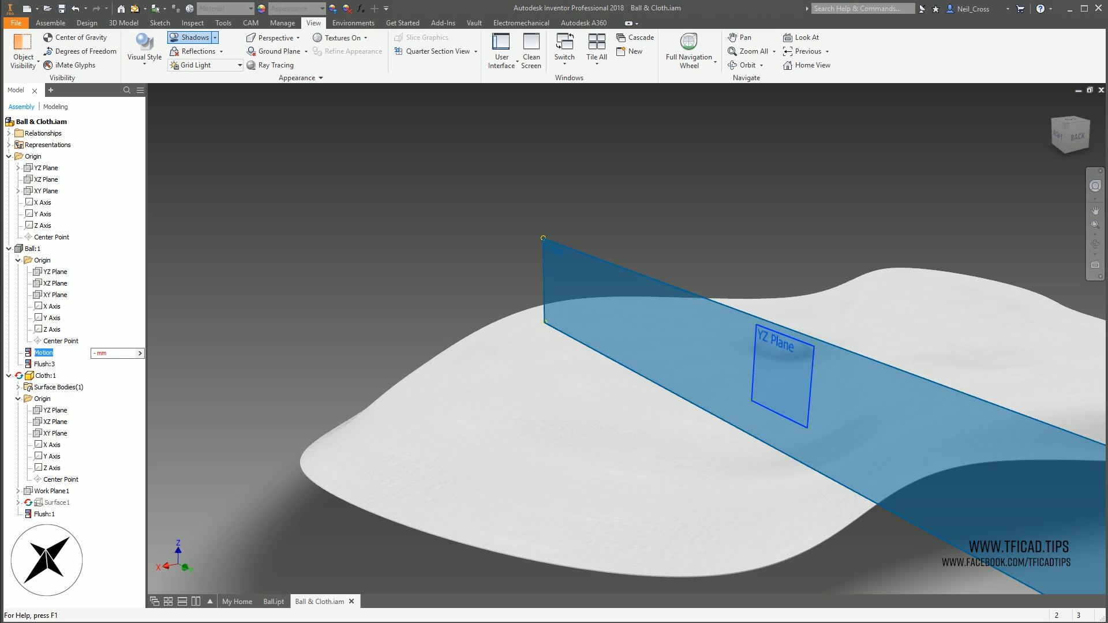
pyautogui.press('Return')
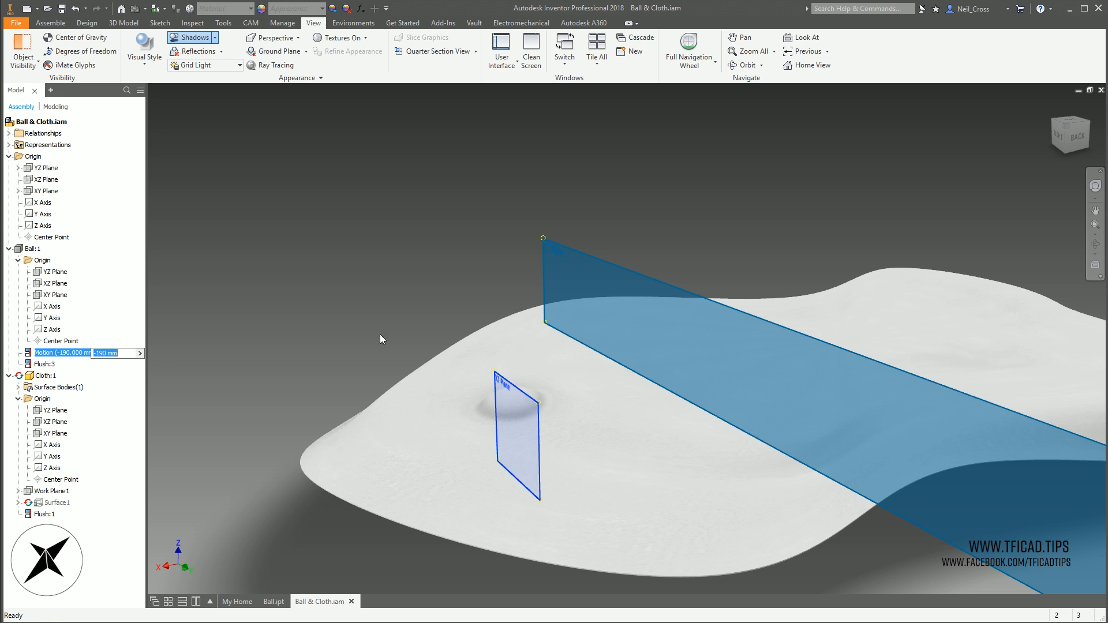
pyautogui.click(230, 378)
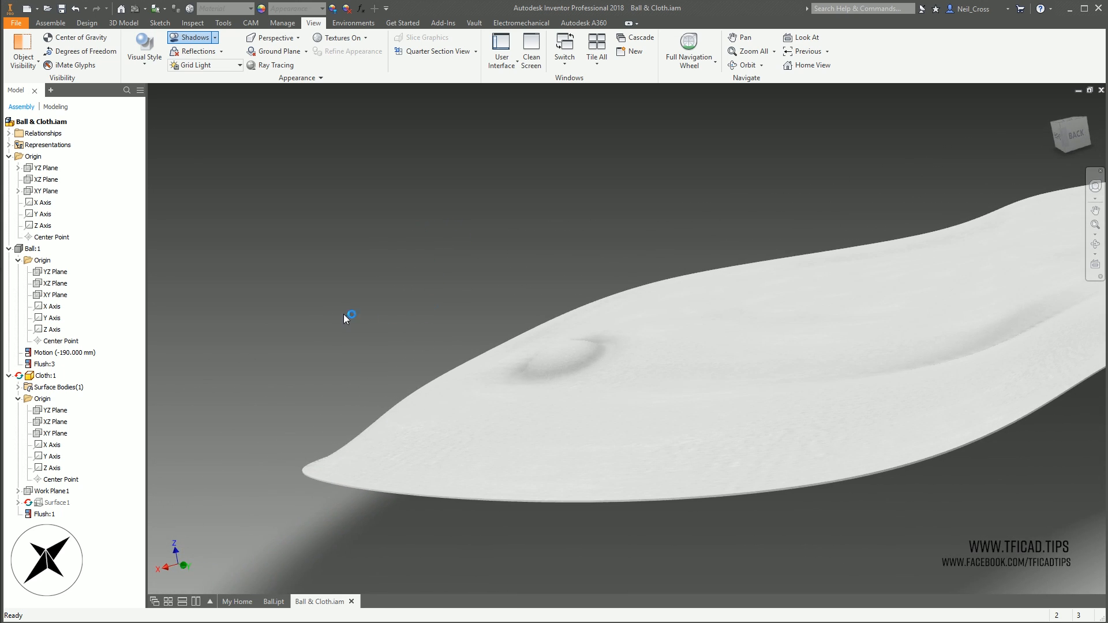
# Edit the cloth part's freeform surface in place and make the ball component visible for reference
pyautogui.doubleClick(44, 376)
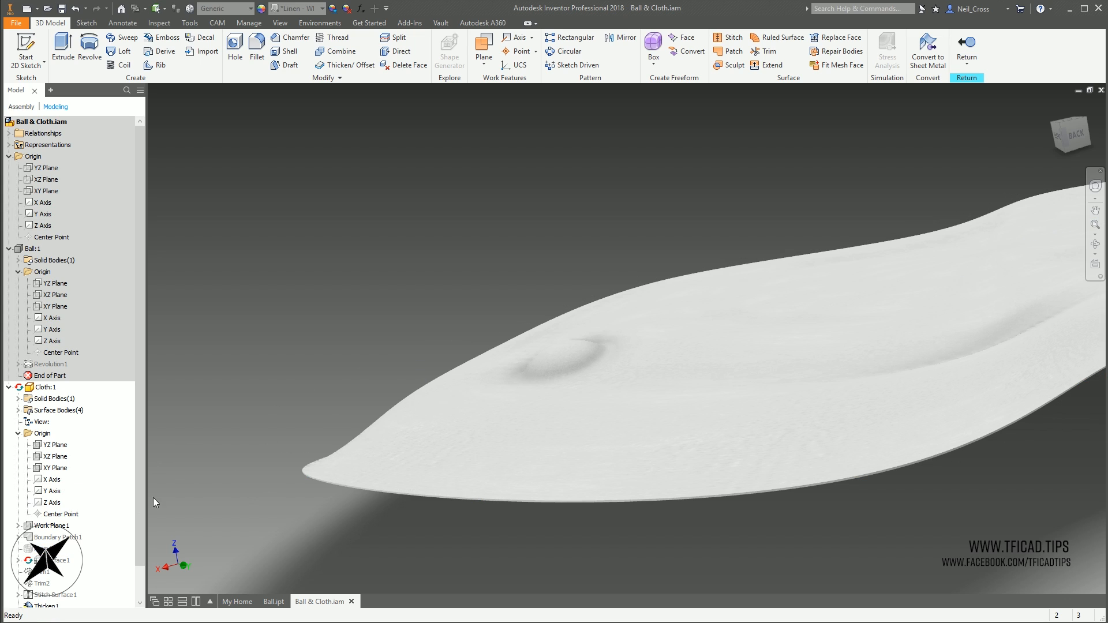
pyautogui.doubleClick(46, 549)
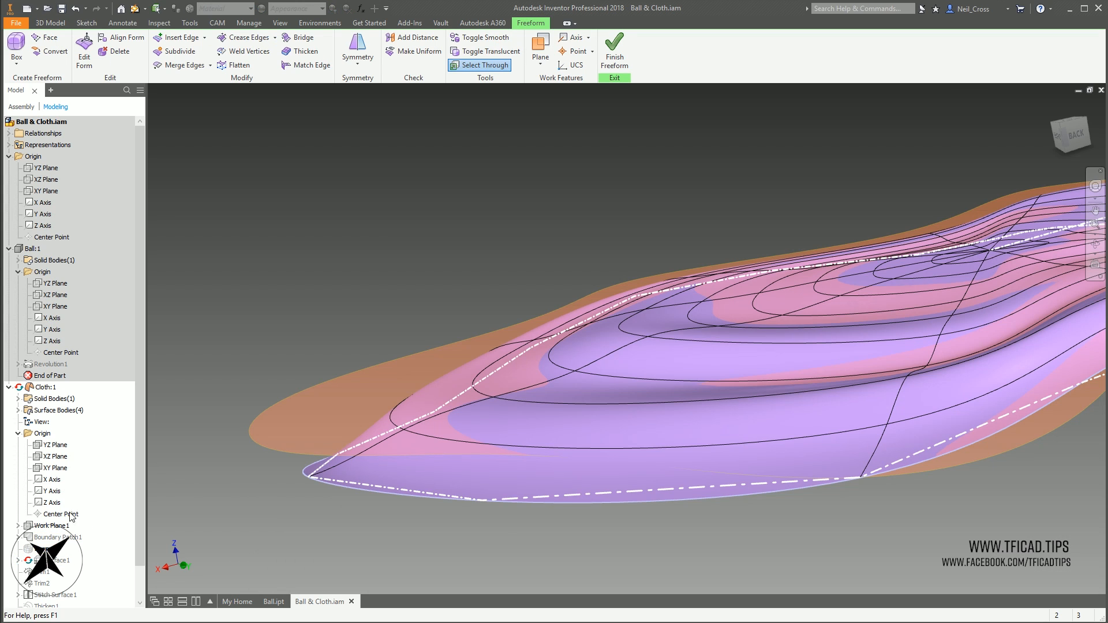
pyautogui.rightClick(35, 251)
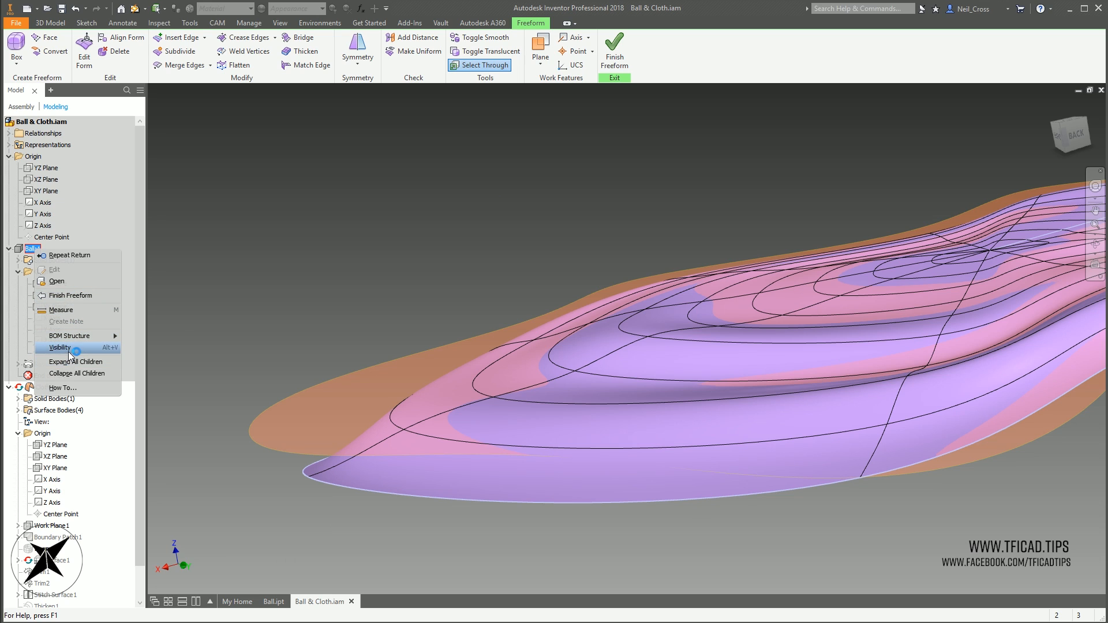
pyautogui.click(69, 348)
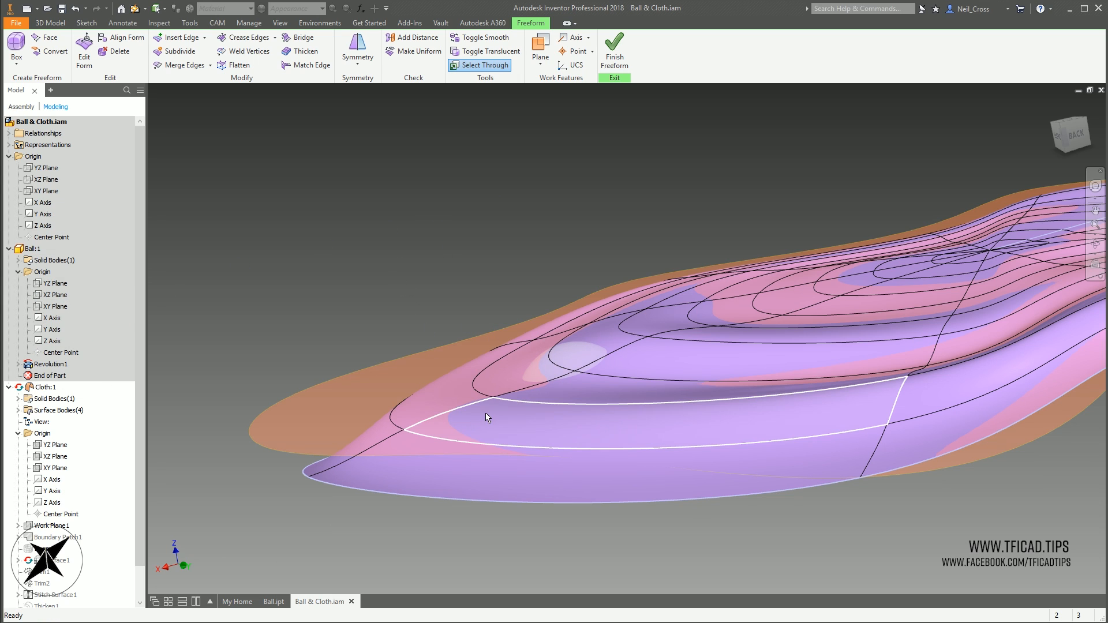
# Use Edit Form to raise the cloth's freeform point just outside the ball about 1.75 mm in Z
pyautogui.click(493, 396)
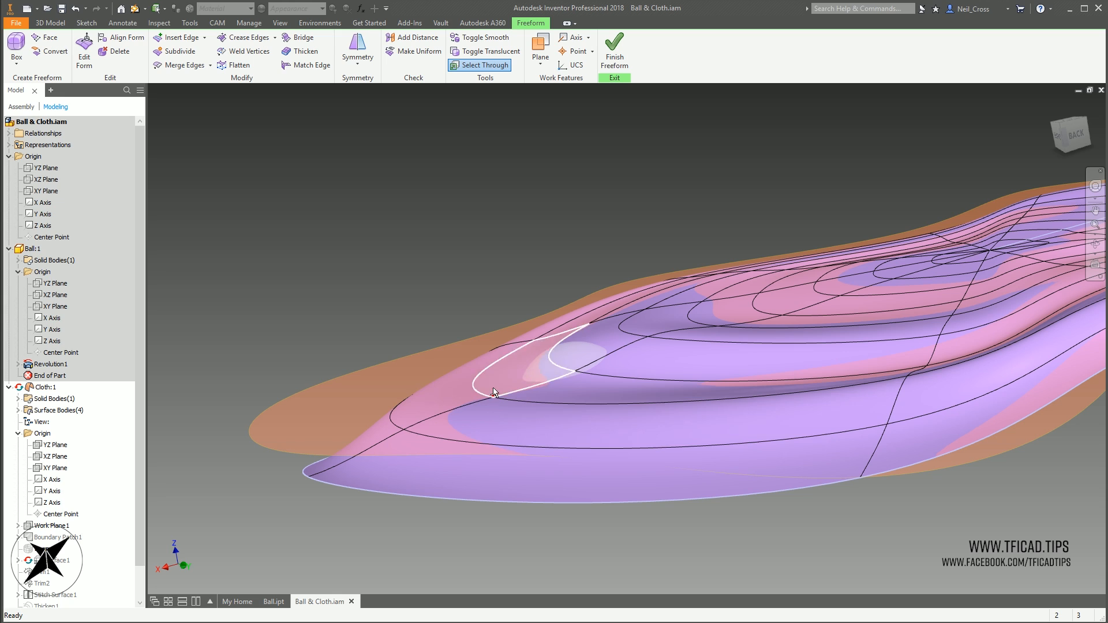
pyautogui.click(87, 46)
pyautogui.click(483, 349)
pyautogui.moveTo(485, 359)
pyautogui.mouseDown()
pyautogui.moveTo(489, 377)
pyautogui.moveTo(482, 345)
pyautogui.mouseUp()
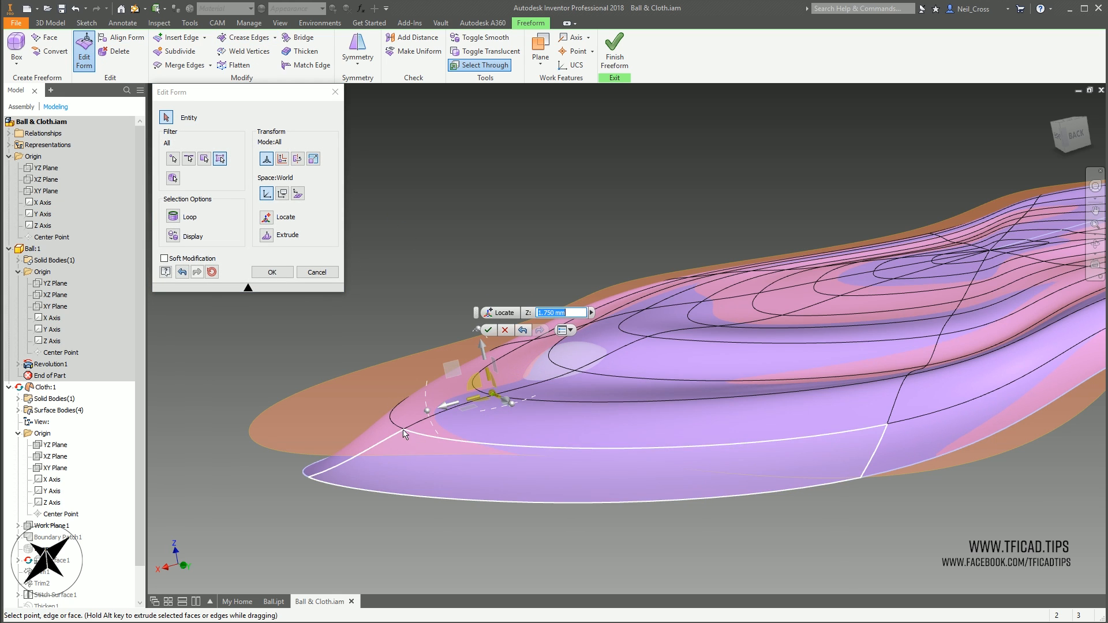
# Pull the outermost tip point of the cloth's freeform surface well down along Z
pyautogui.click(435, 431)
pyautogui.click(309, 476)
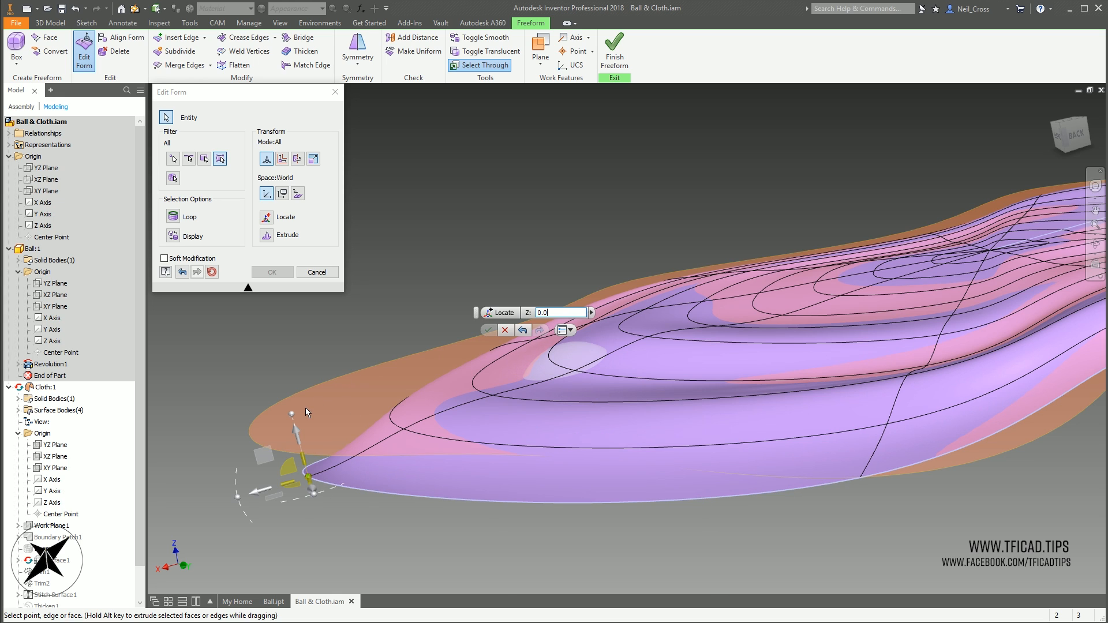
pyautogui.moveTo(297, 432); pyautogui.dragTo(336, 582)
# Move the next freeform point inward from the cloth's tip about -29.5 mm in X and about -35 mm in Z
pyautogui.click(410, 458)
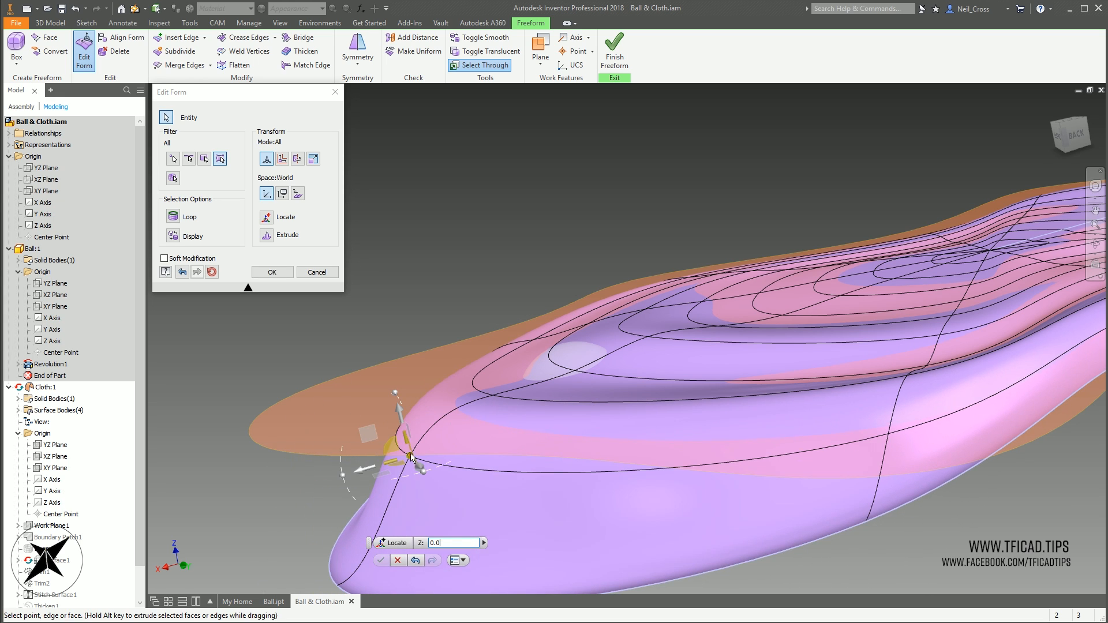
pyautogui.moveTo(363, 476); pyautogui.dragTo(472, 425)
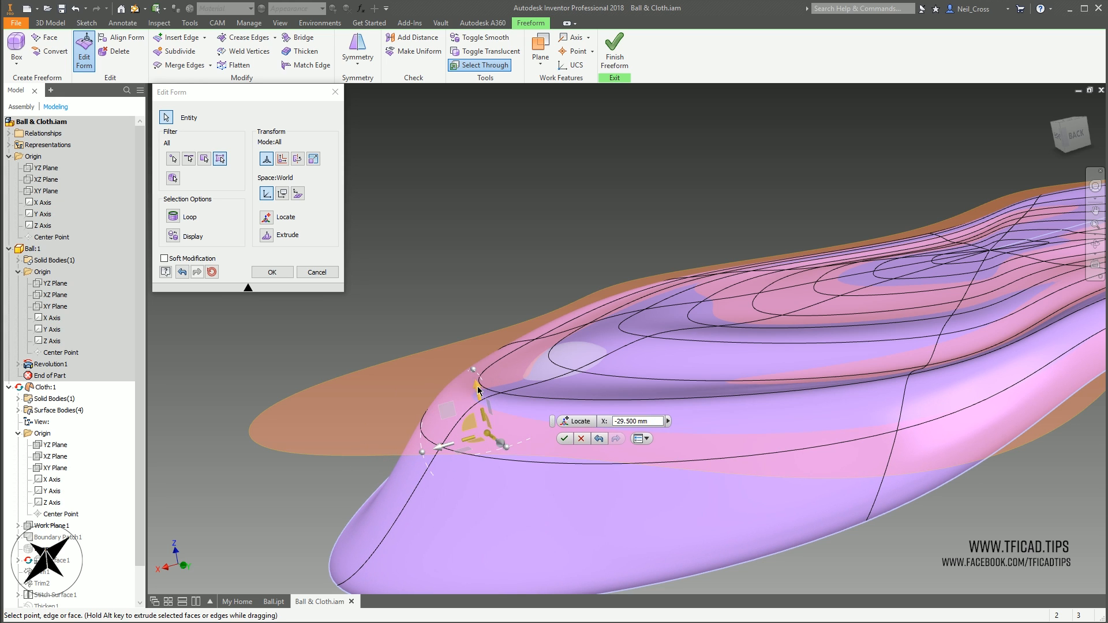
pyautogui.moveTo(477, 387); pyautogui.dragTo(496, 472)
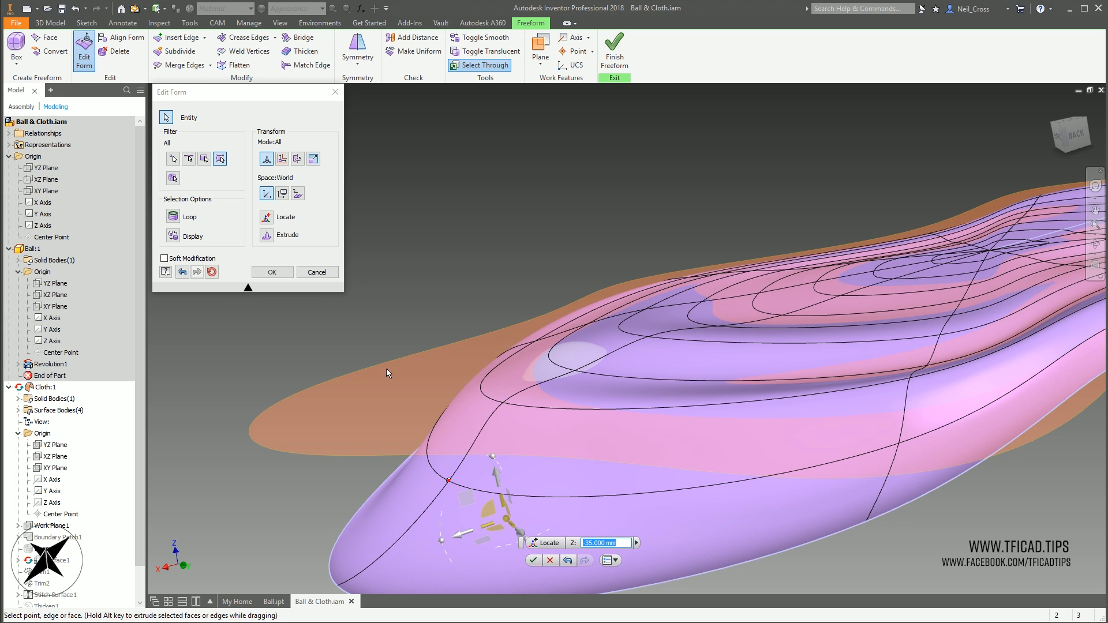
pyautogui.click(440, 331)
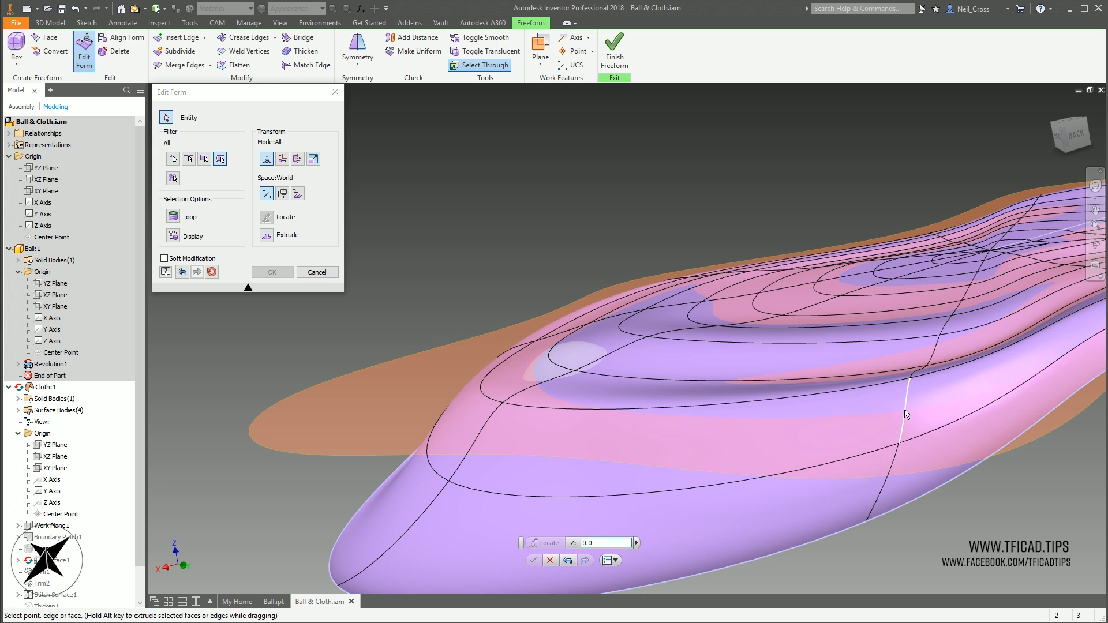
# Raise the inner freeform face between the ball and the cloth's centre about 34 mm in Z, then lower it to about -26.75 mm
pyautogui.click(912, 384)
pyautogui.click(788, 313)
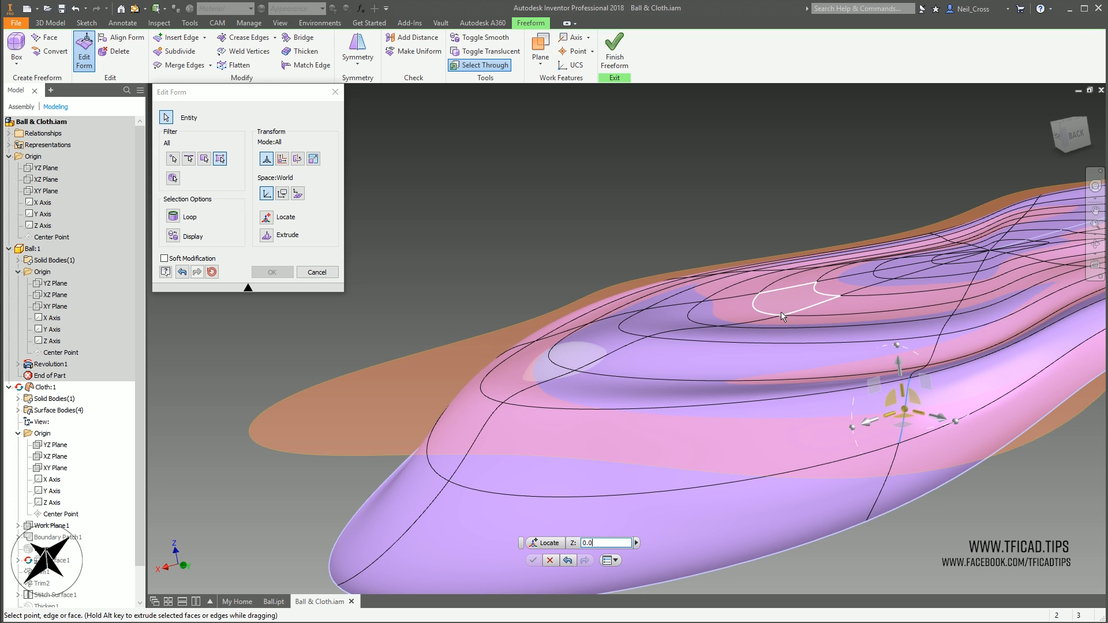
pyautogui.click(804, 304)
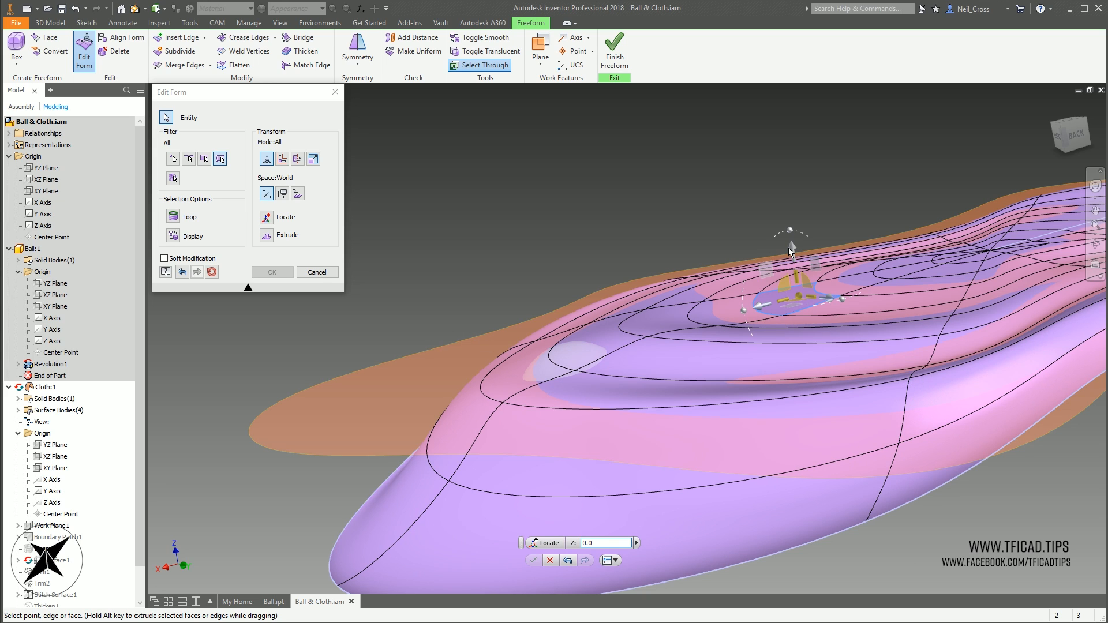
pyautogui.moveTo(792, 246); pyautogui.dragTo(782, 171)
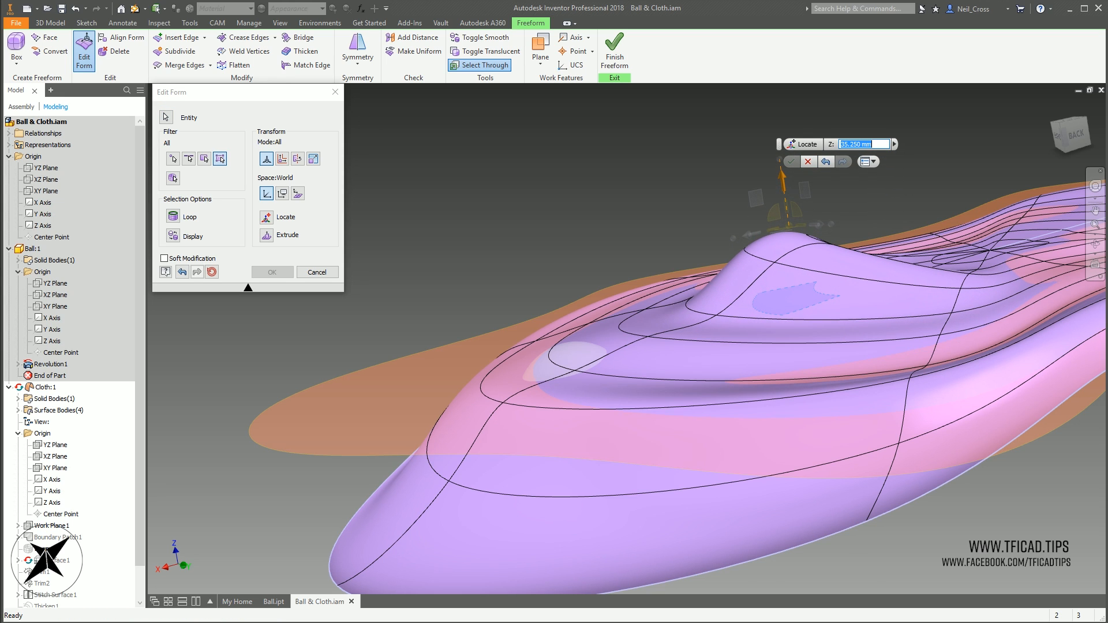
pyautogui.click(790, 245)
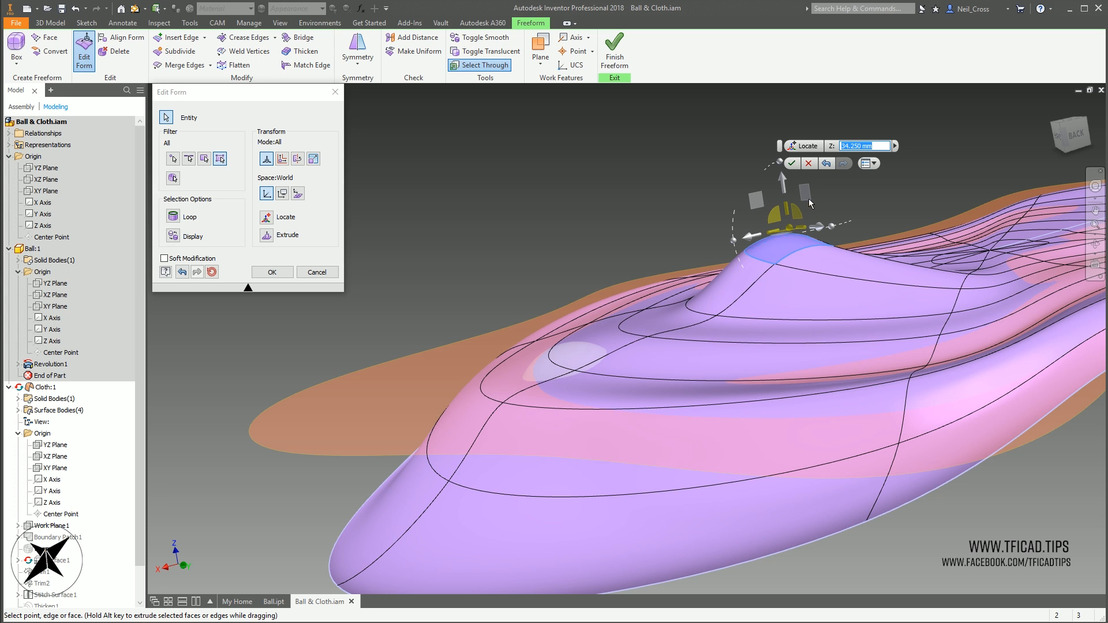
pyautogui.moveTo(786, 184); pyautogui.dragTo(837, 522)
pyautogui.moveTo(811, 377); pyautogui.dragTo(800, 305)
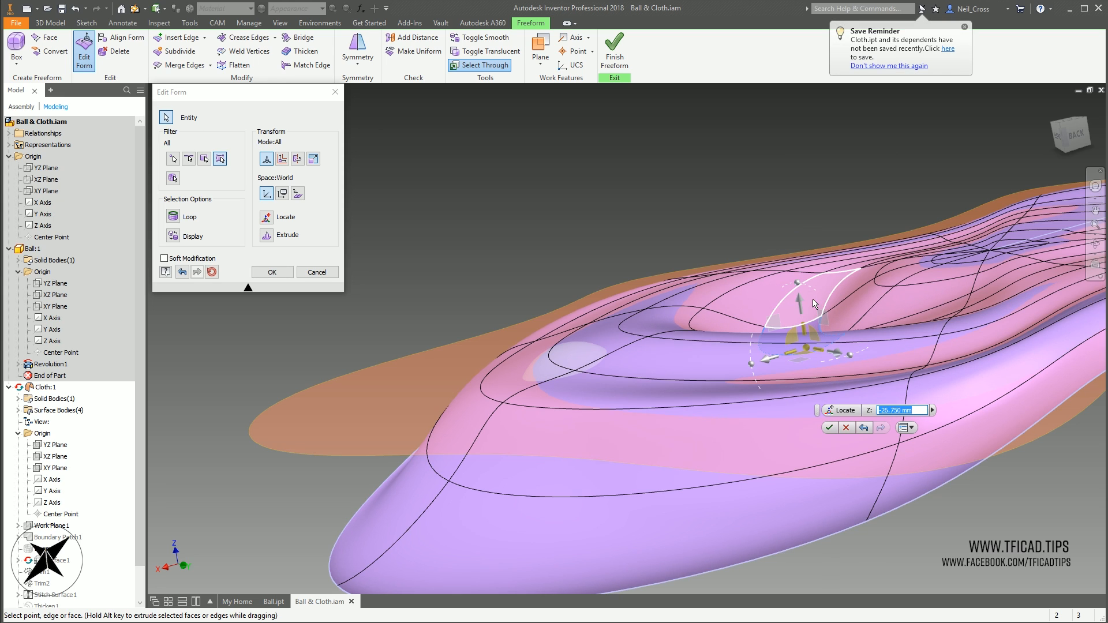
# Raise the inner freeform face to about 0.75 mm in Z and finish the cloth's freeform, accepting the update errors
pyautogui.moveTo(800, 304); pyautogui.dragTo(794, 242)
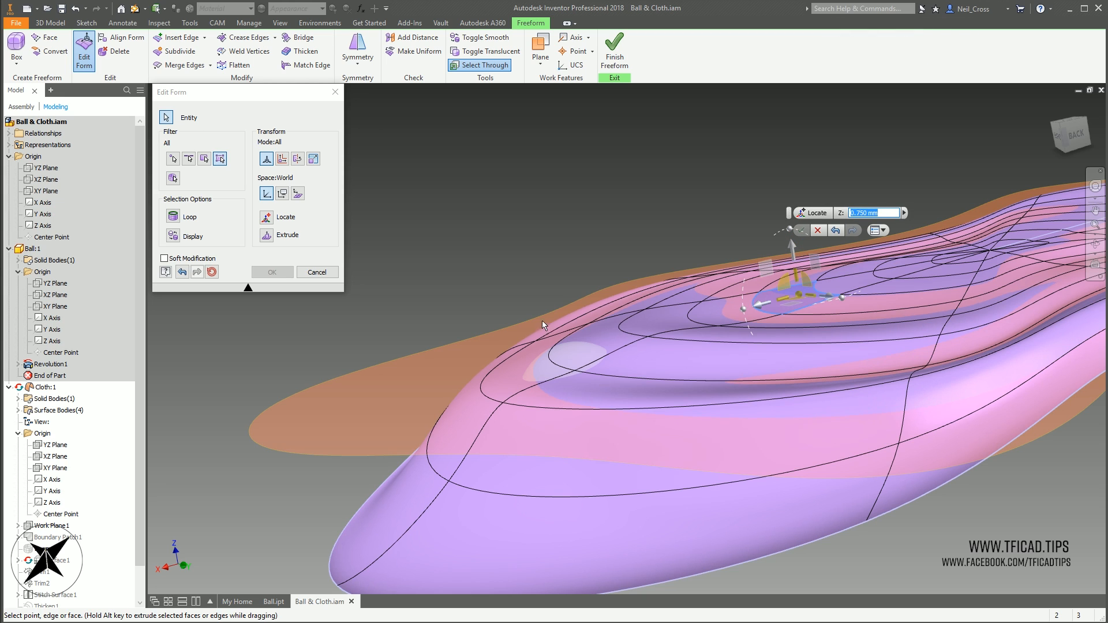
pyautogui.click(272, 273)
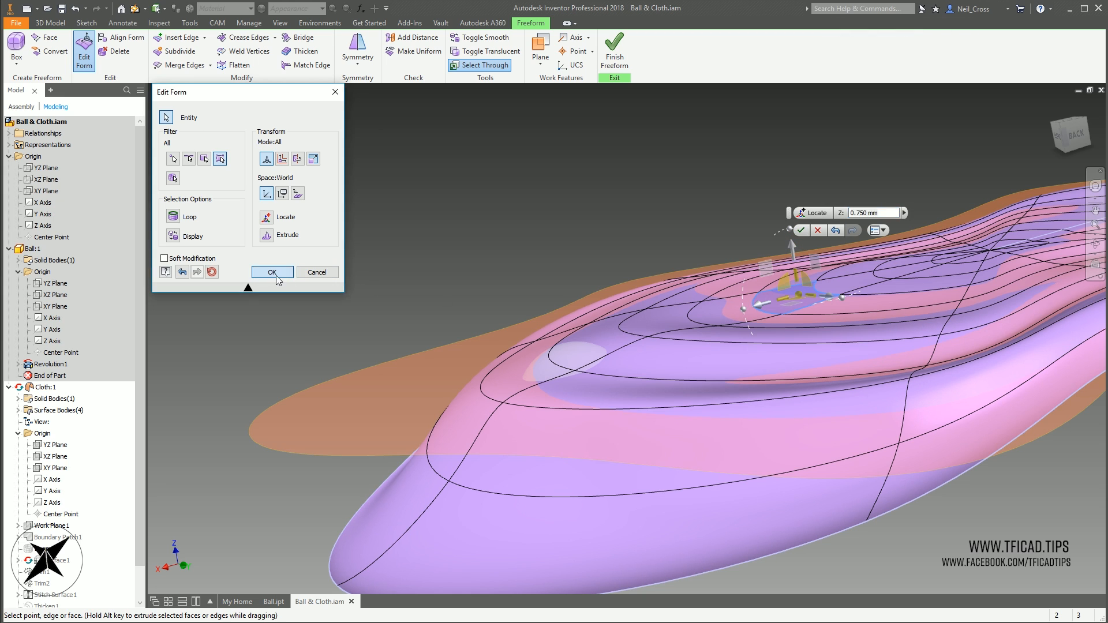
pyautogui.click(606, 54)
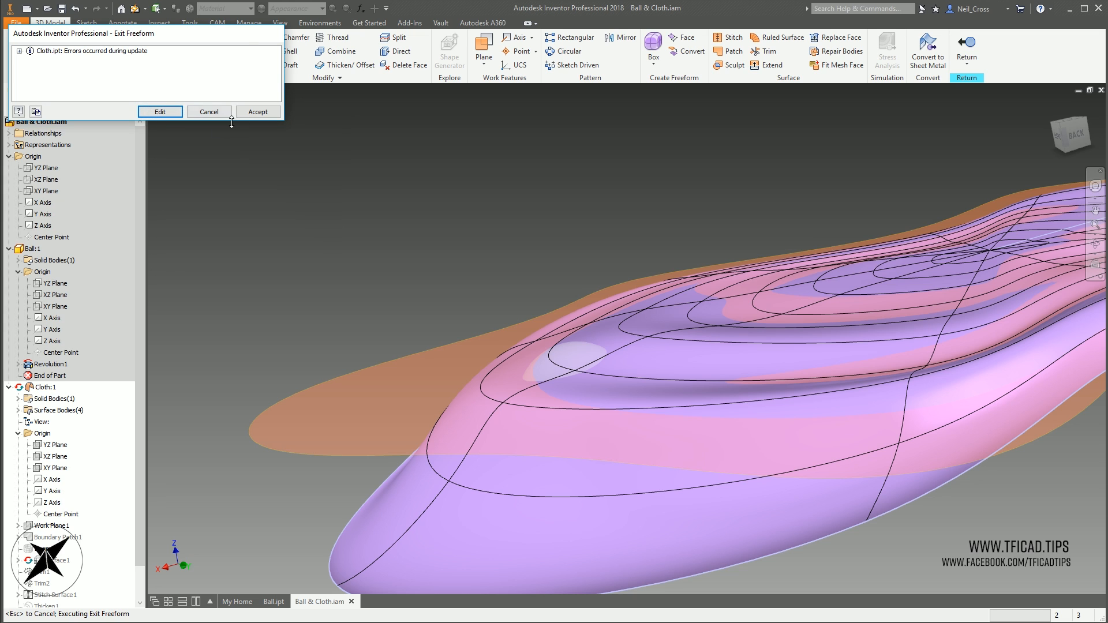
pyautogui.click(258, 111)
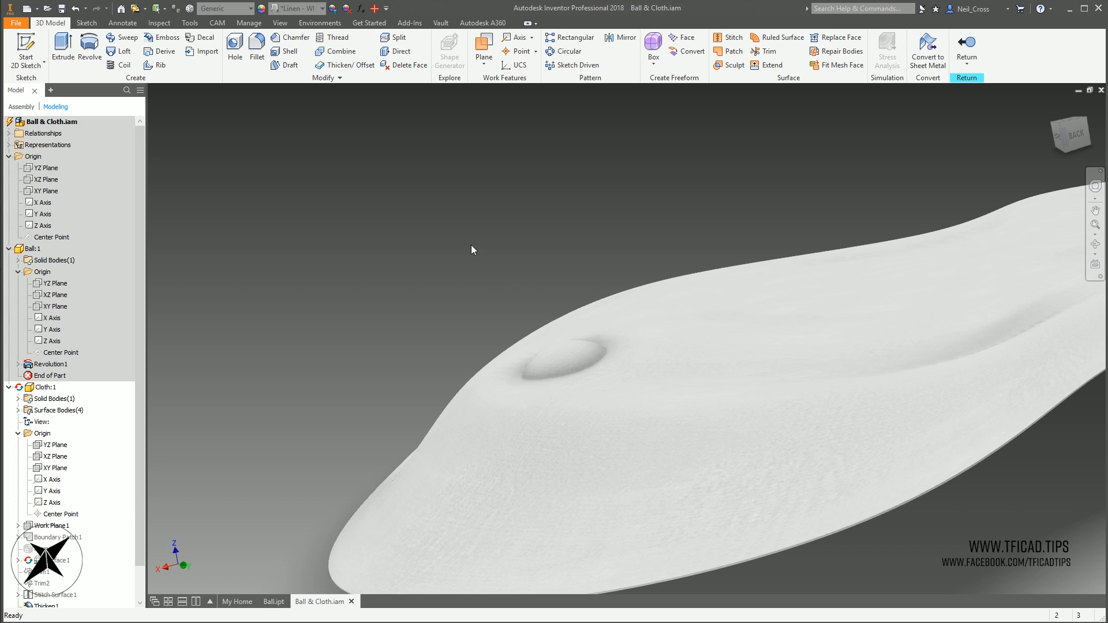
# Undo the latest freeform edits to the cloth and finish the freeform
pyautogui.click(76, 8)
pyautogui.click(75, 8)
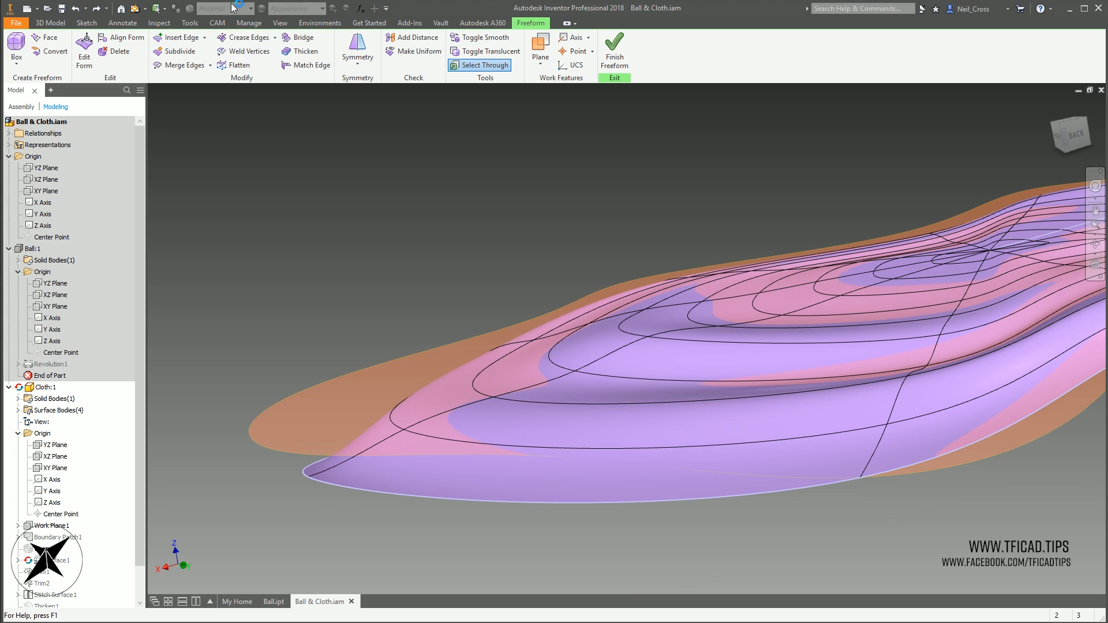
pyautogui.click(615, 52)
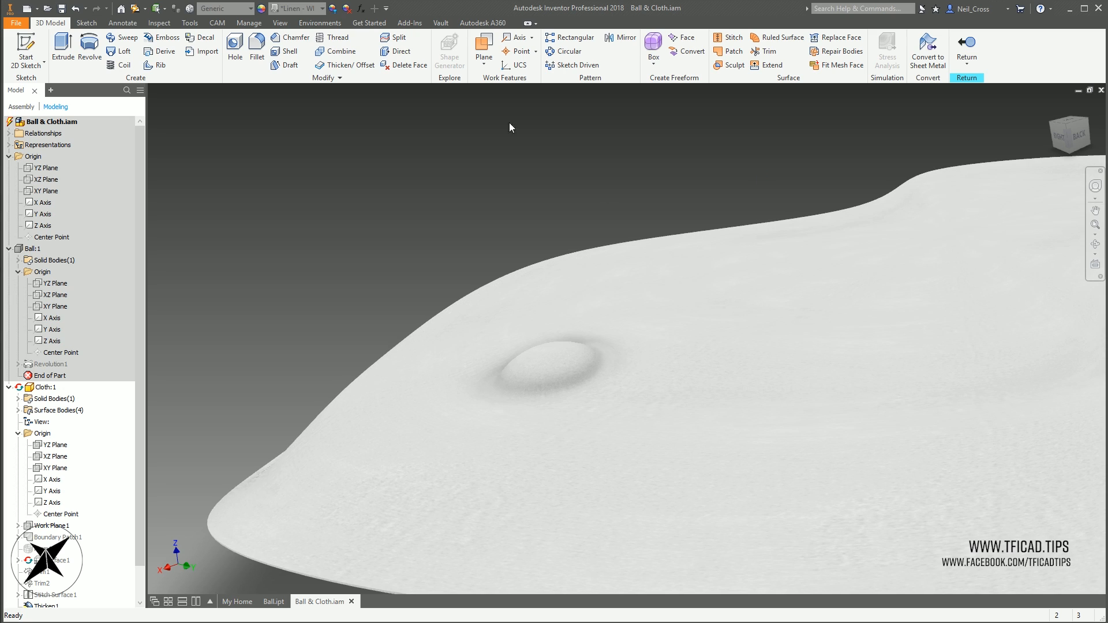
# Return to the top-level assembly and open the animation timeline in Inventor Studio
pyautogui.click(977, 38)
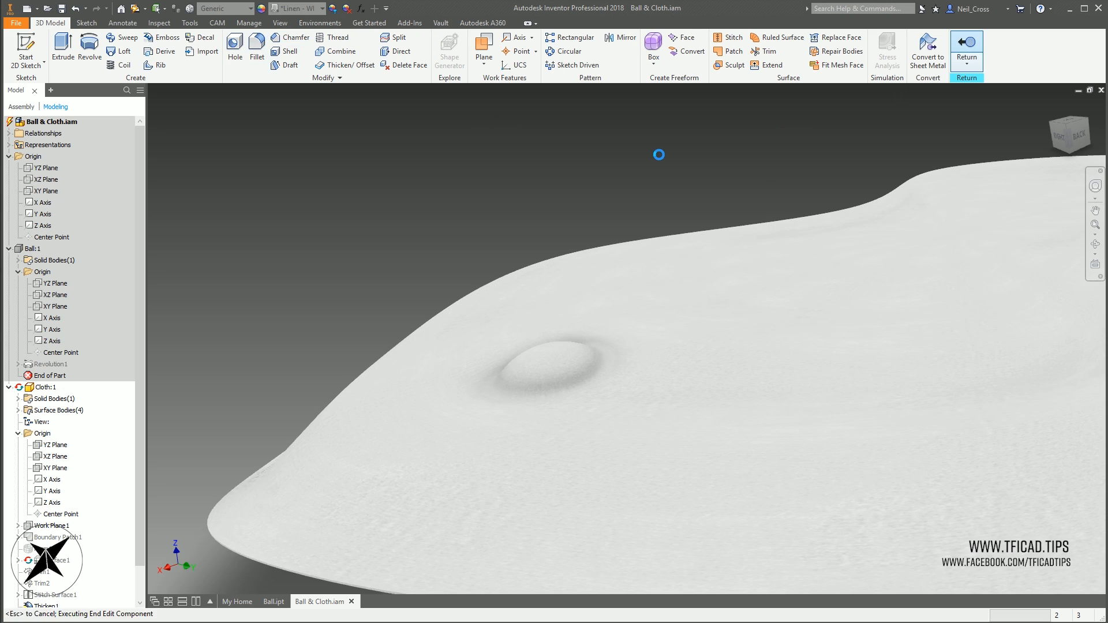
pyautogui.click(353, 23)
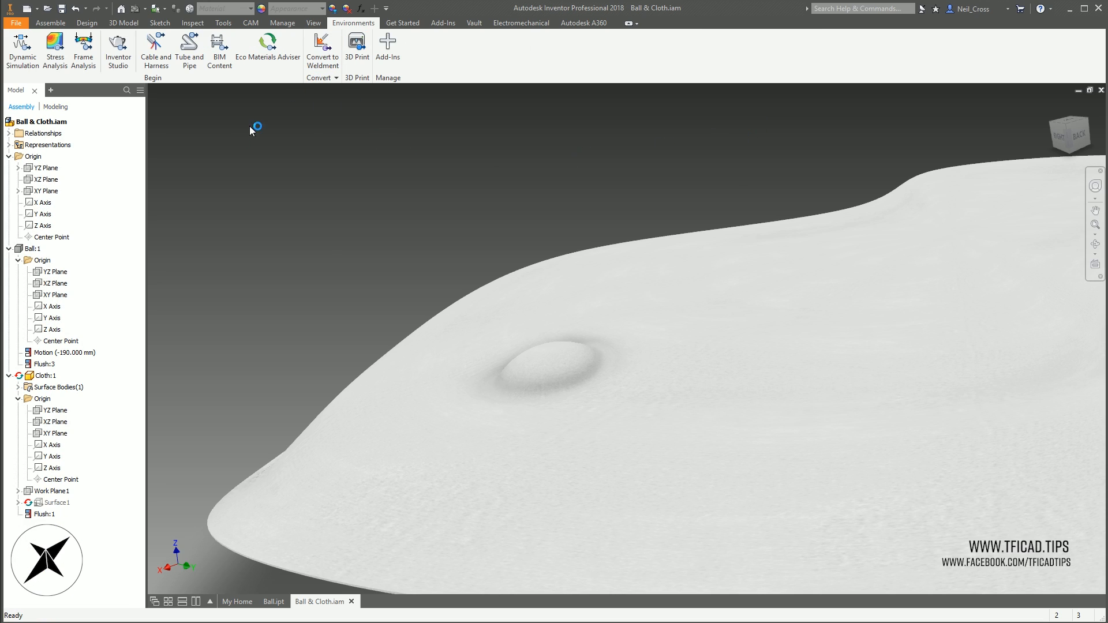
pyautogui.click(121, 51)
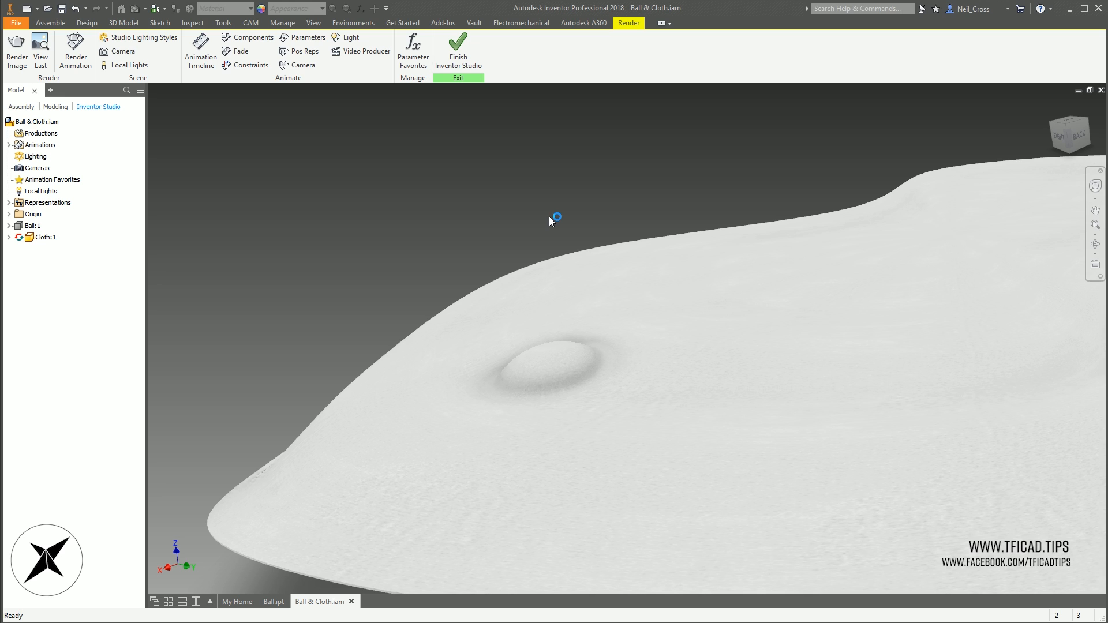
pyautogui.click(190, 52)
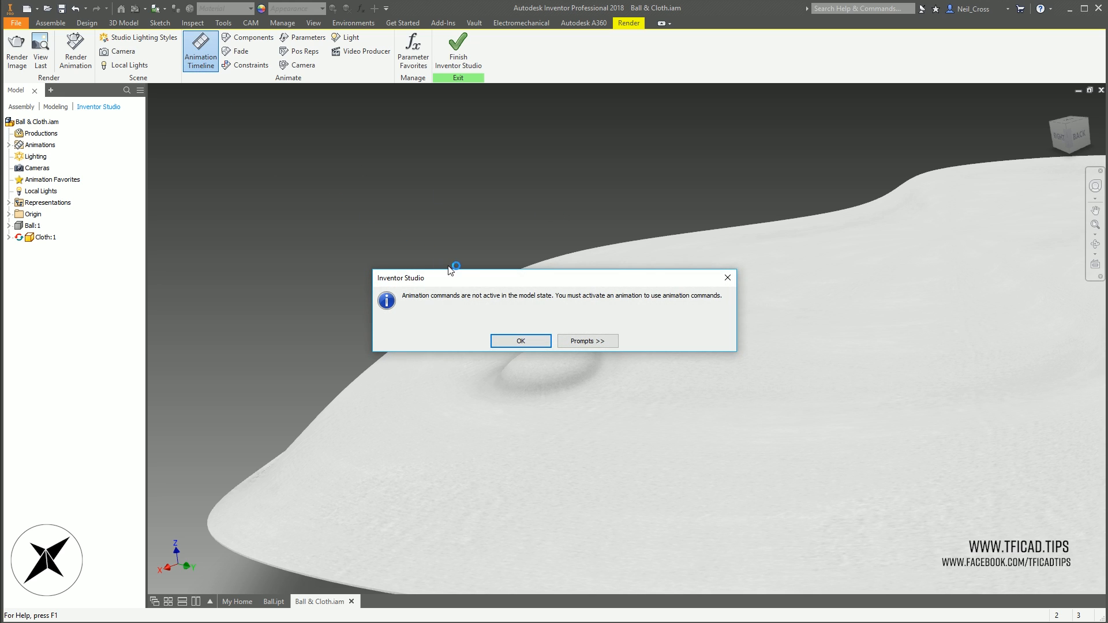
pyautogui.click(516, 344)
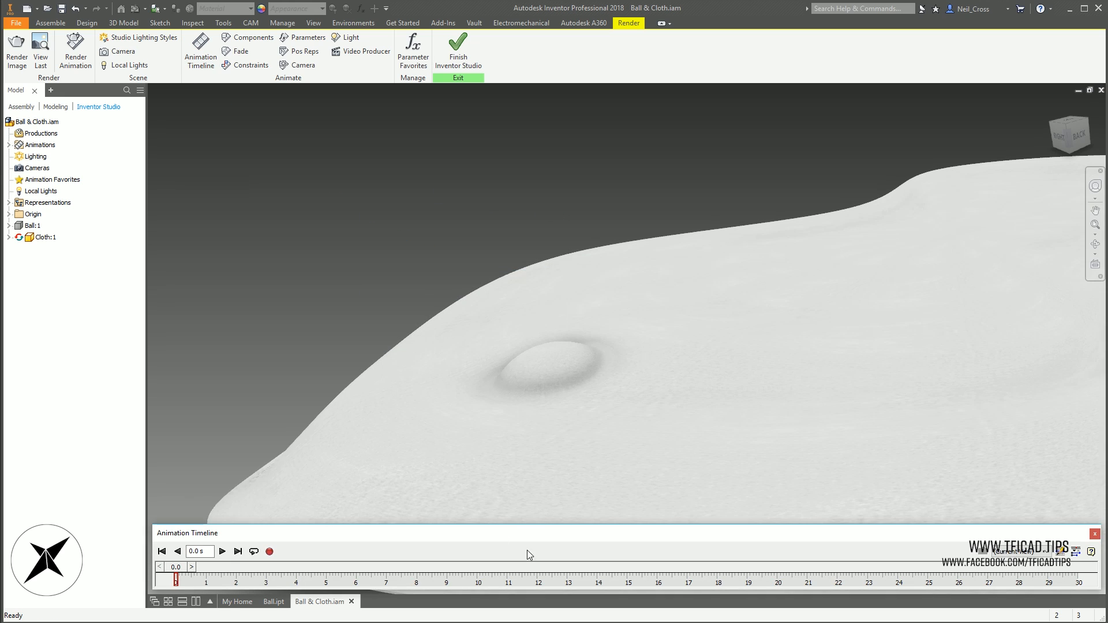
# Set the animation length to 10 seconds
pyautogui.click(1064, 552)
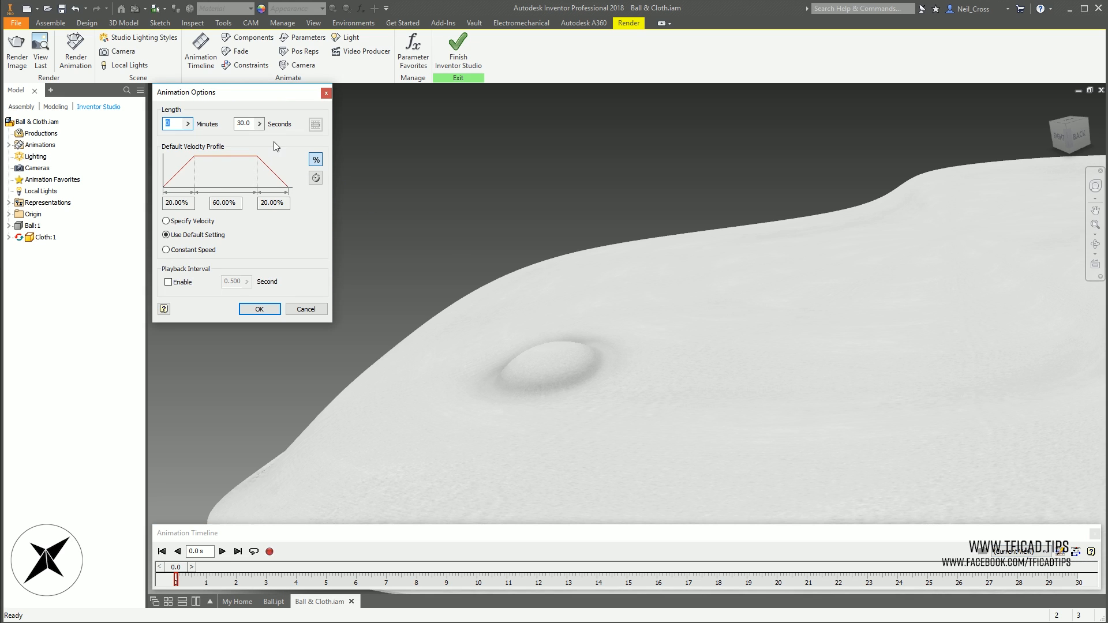
pyautogui.click(243, 125)
pyautogui.press('Return')
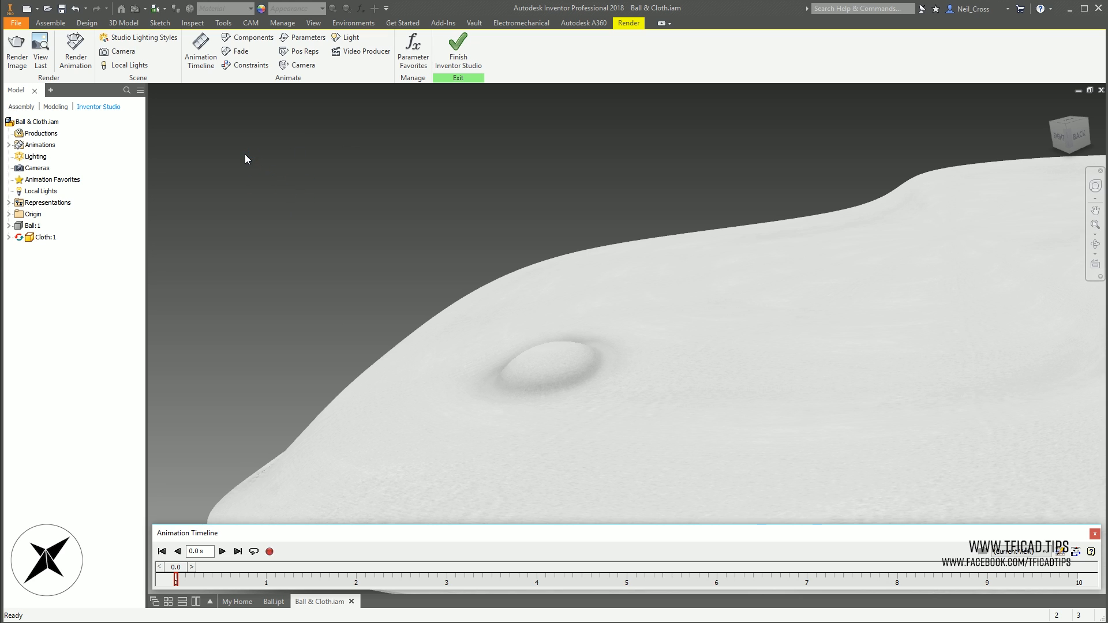
# Animate the ball's Motion constraint to an end value of 0 mm at 10 s and rewind the timeline to its start
pyautogui.click(8, 226)
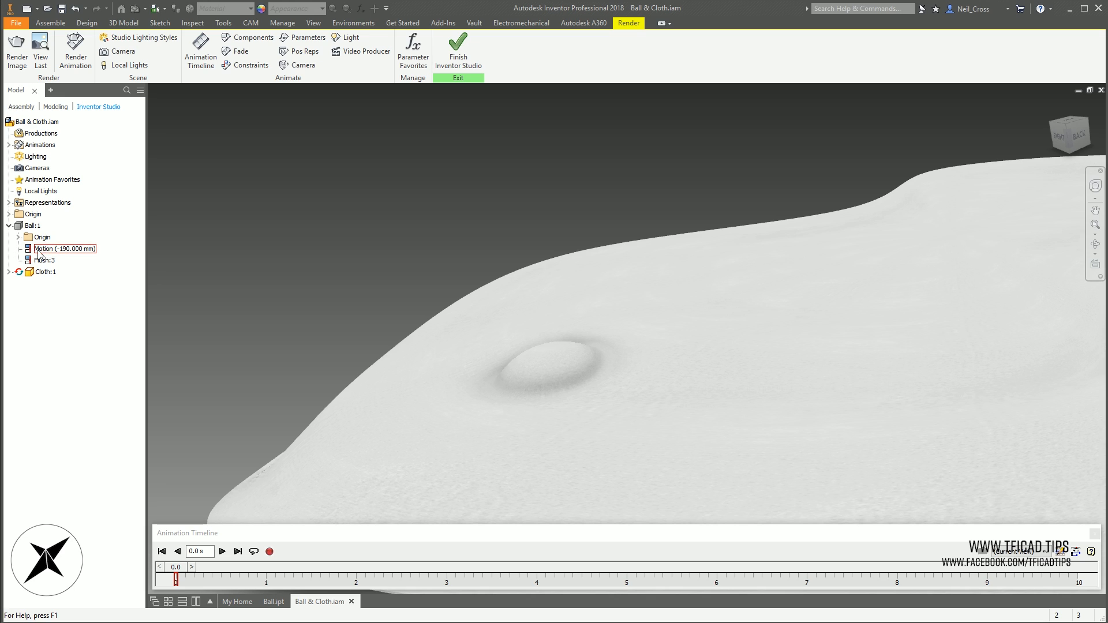
pyautogui.click(201, 65)
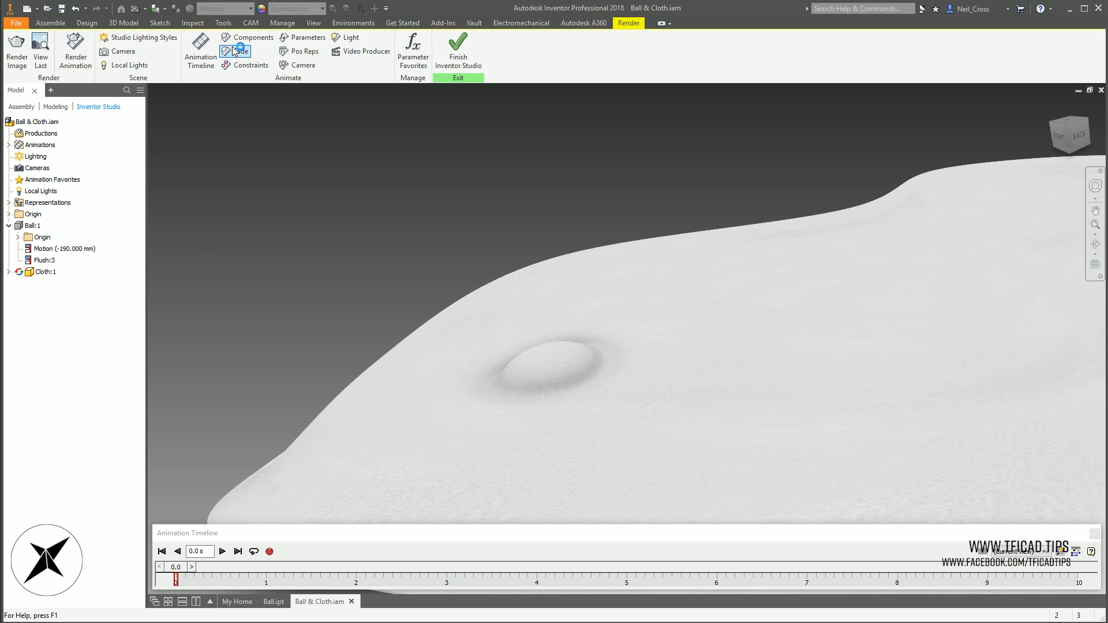
pyautogui.click(244, 68)
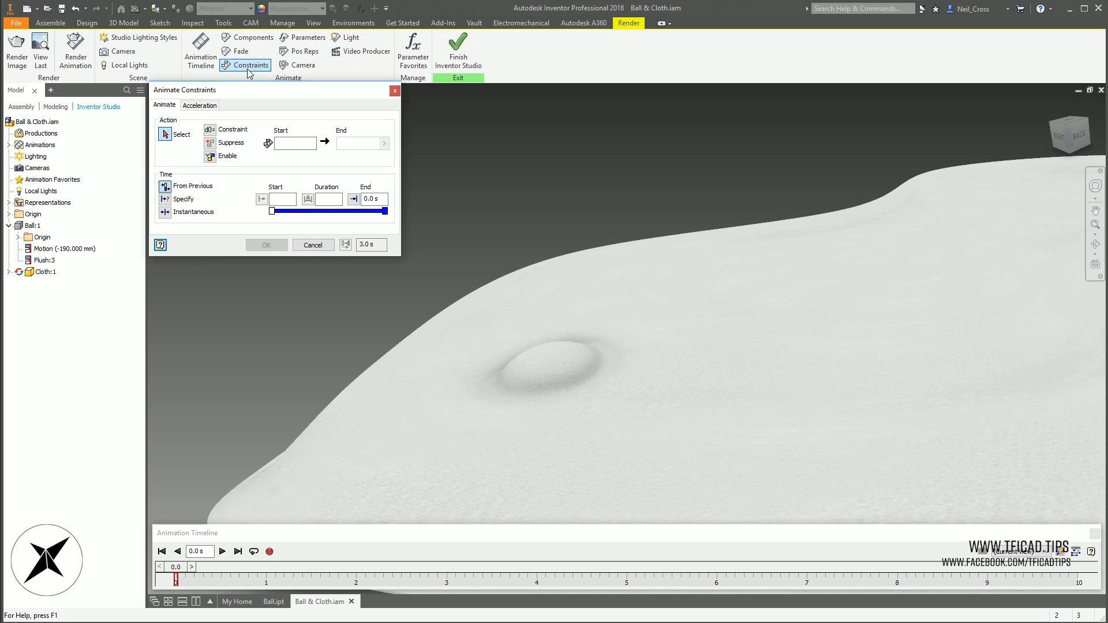
pyautogui.click(56, 250)
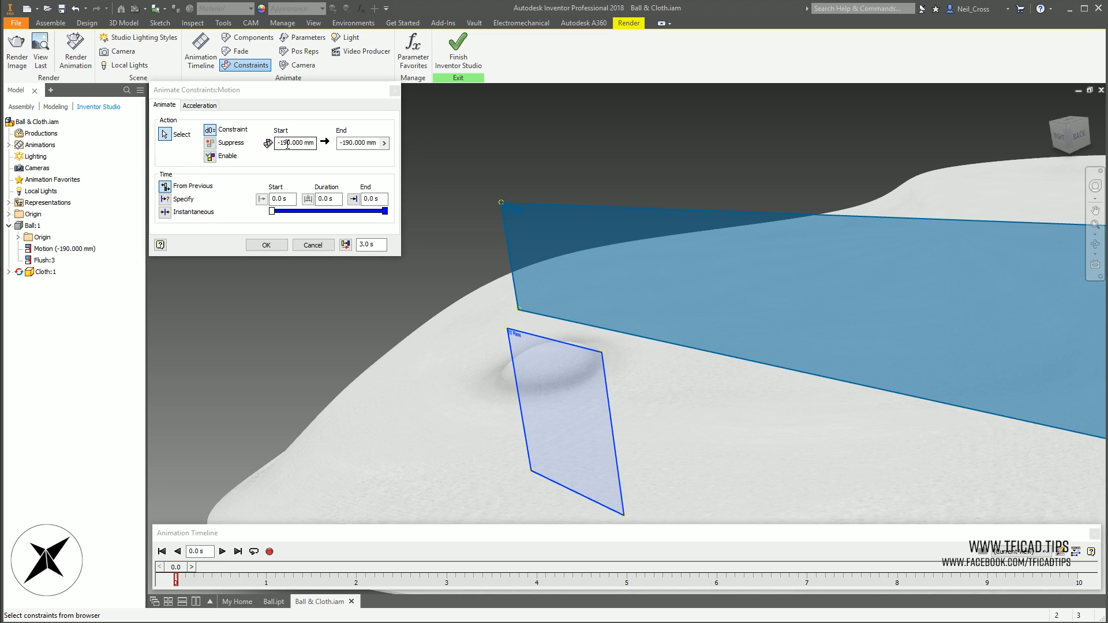
pyautogui.doubleClick(353, 145)
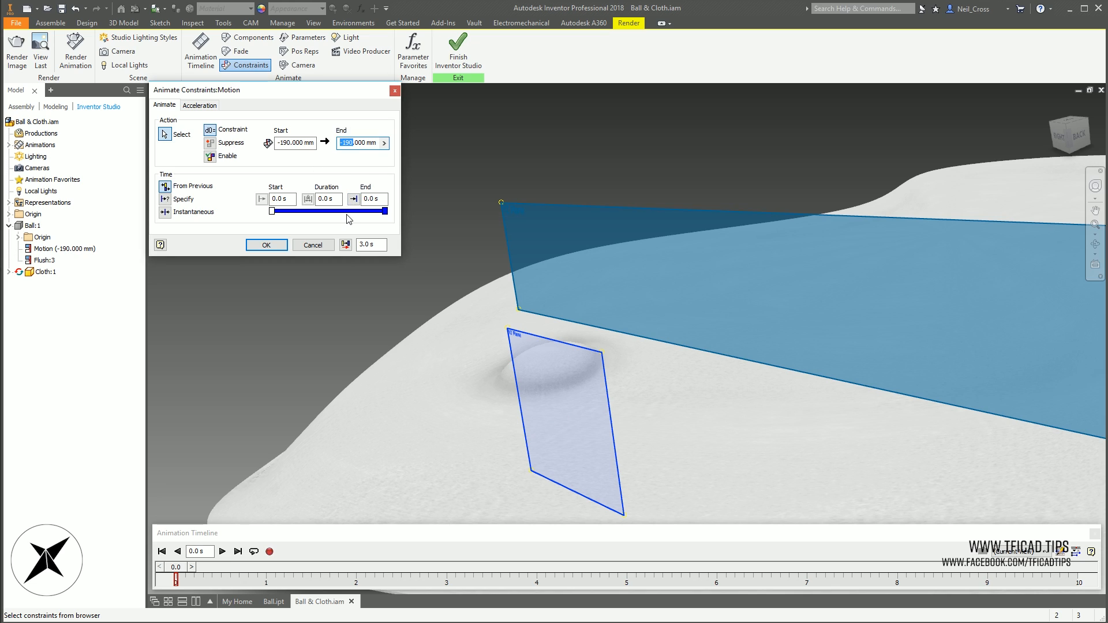
pyautogui.write('0')
pyautogui.click(276, 199)
pyautogui.doubleClick(368, 198)
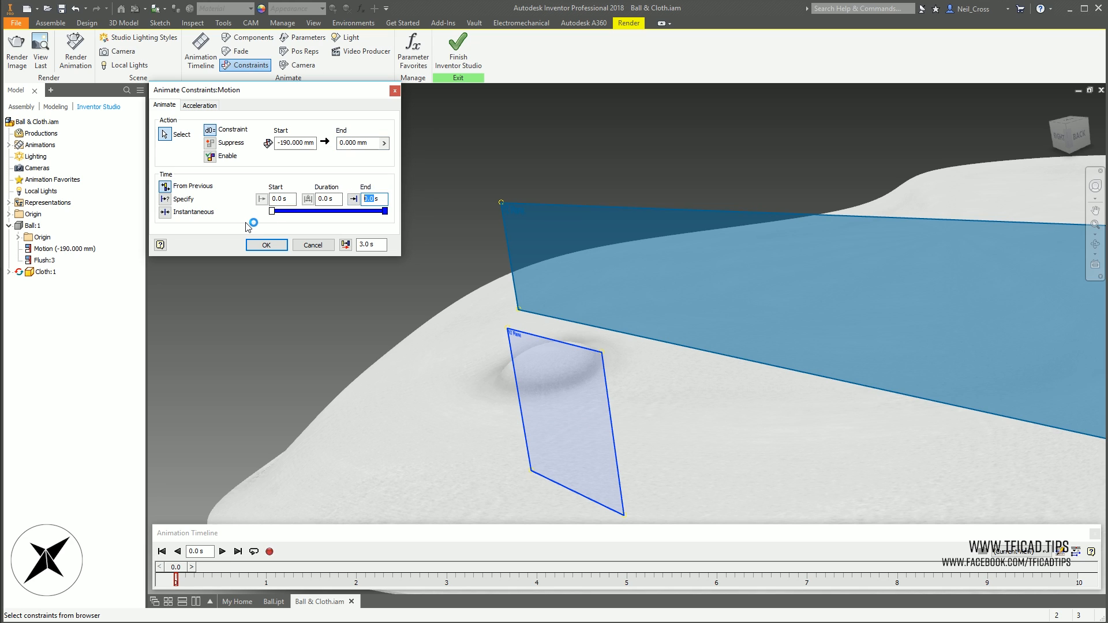
pyautogui.write('10')
pyautogui.click(265, 244)
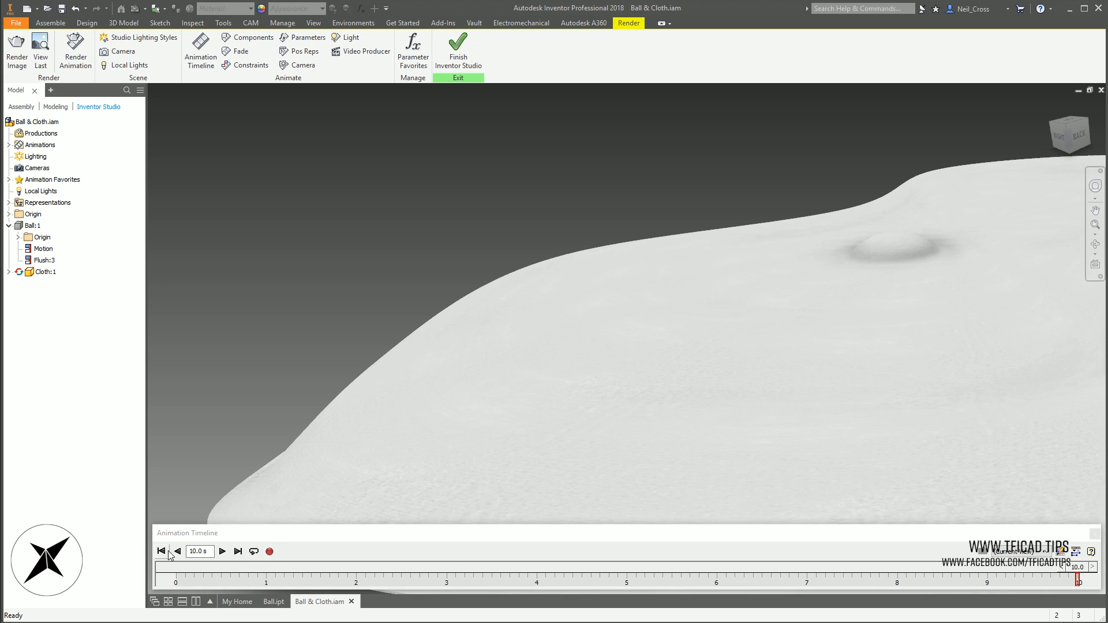
pyautogui.click(163, 552)
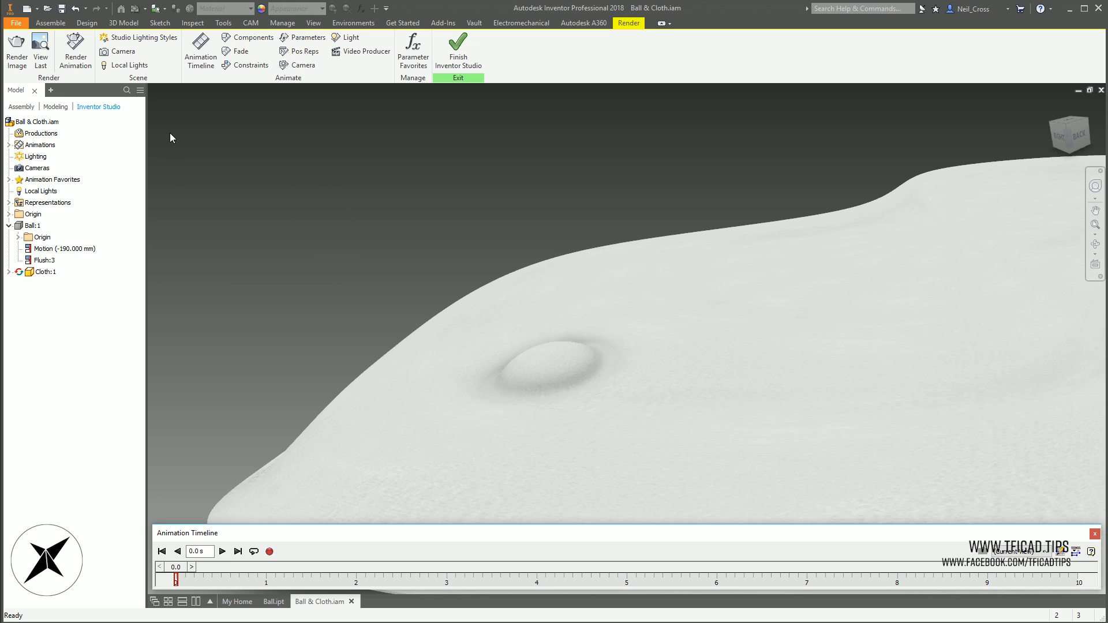
# Start Render Animation and set the output size to 1024 x 768
pyautogui.click(75, 51)
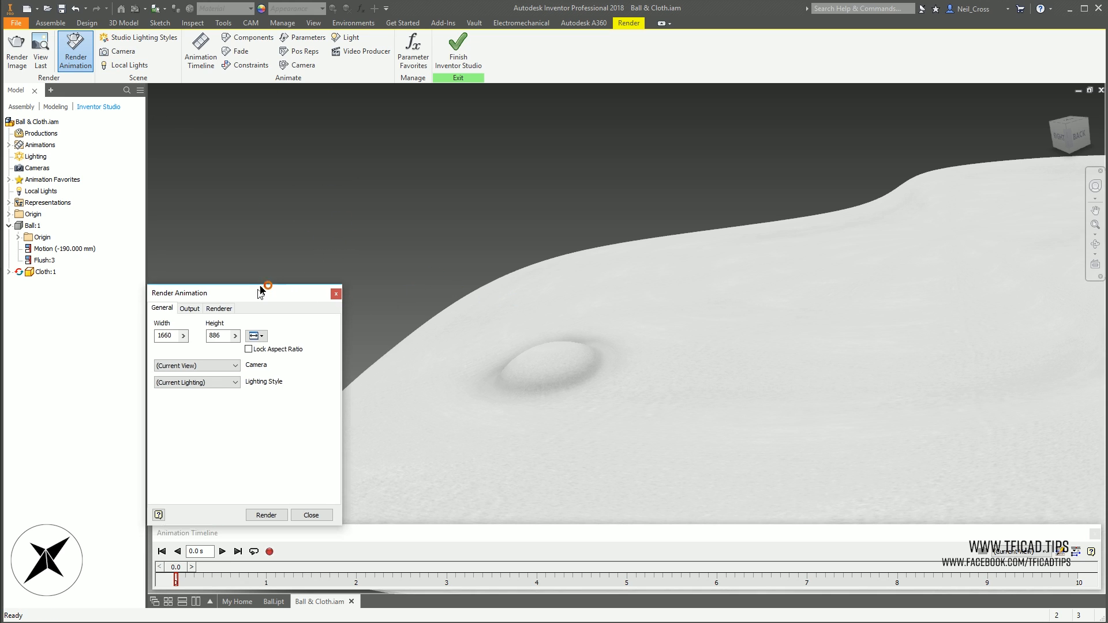
pyautogui.moveTo(259, 292); pyautogui.dragTo(359, 186)
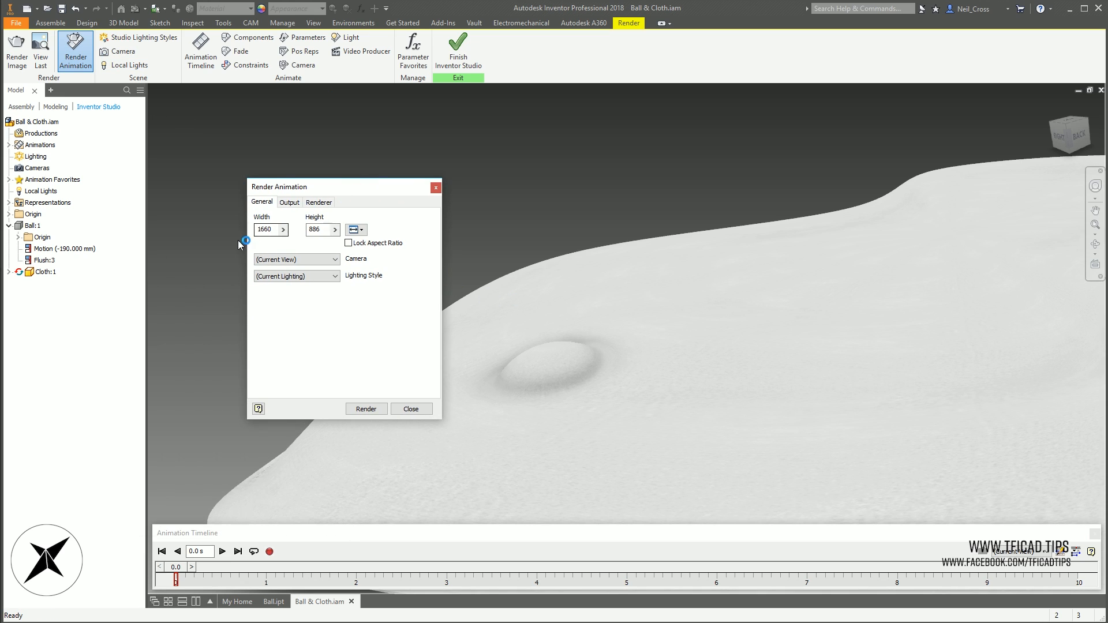
pyautogui.click(354, 229)
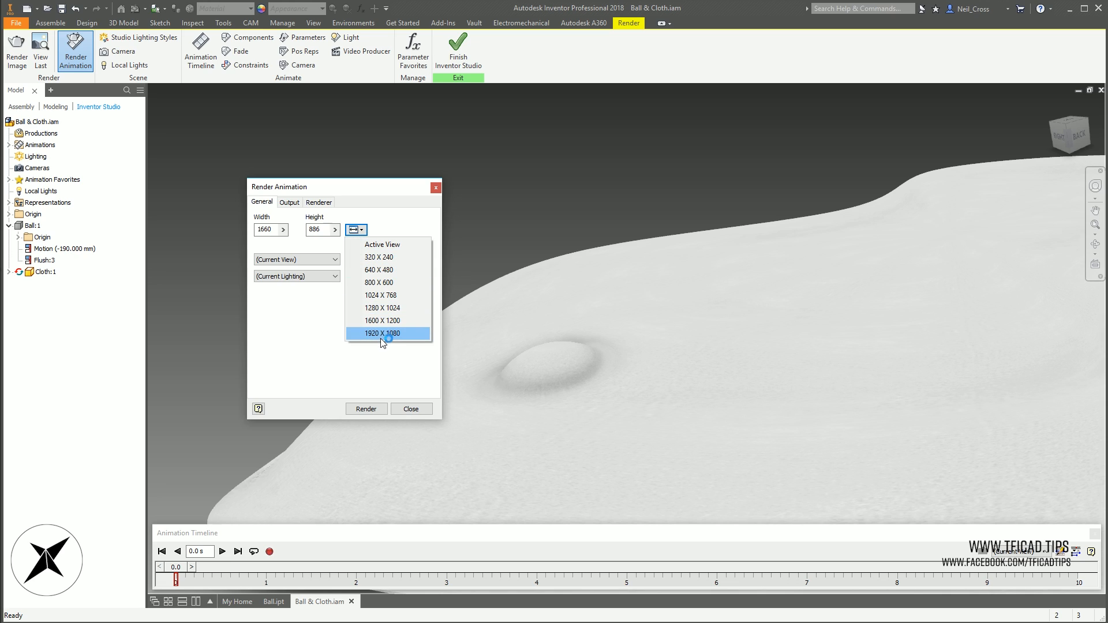
pyautogui.click(387, 294)
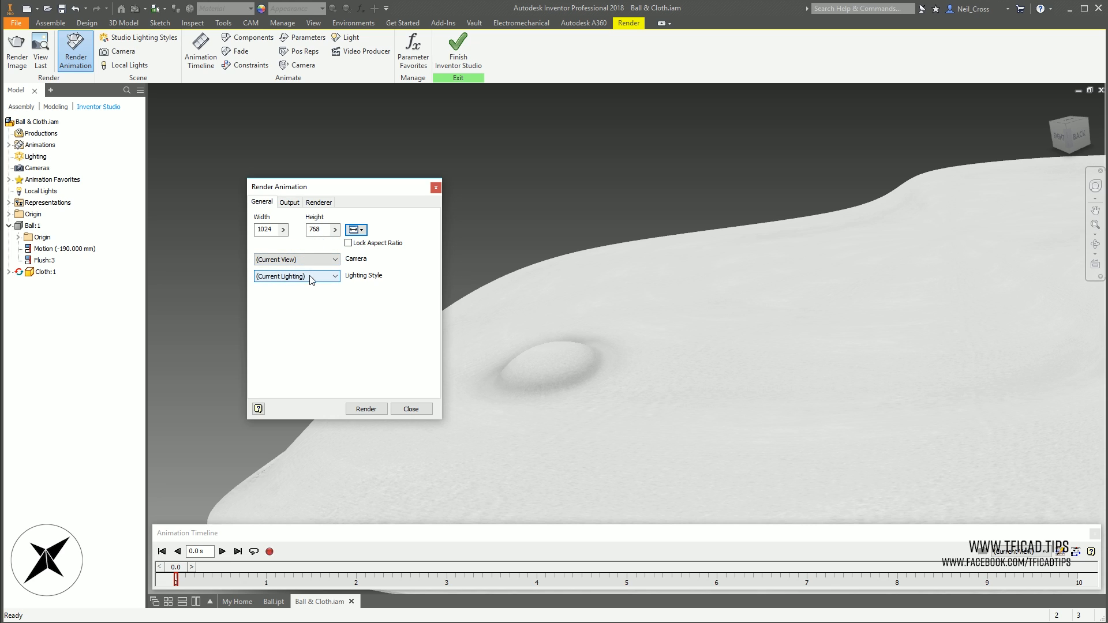
# Set the render output file to Ball & Cloth.wmv in the Data folder, replacing the existing file
pyautogui.click(289, 202)
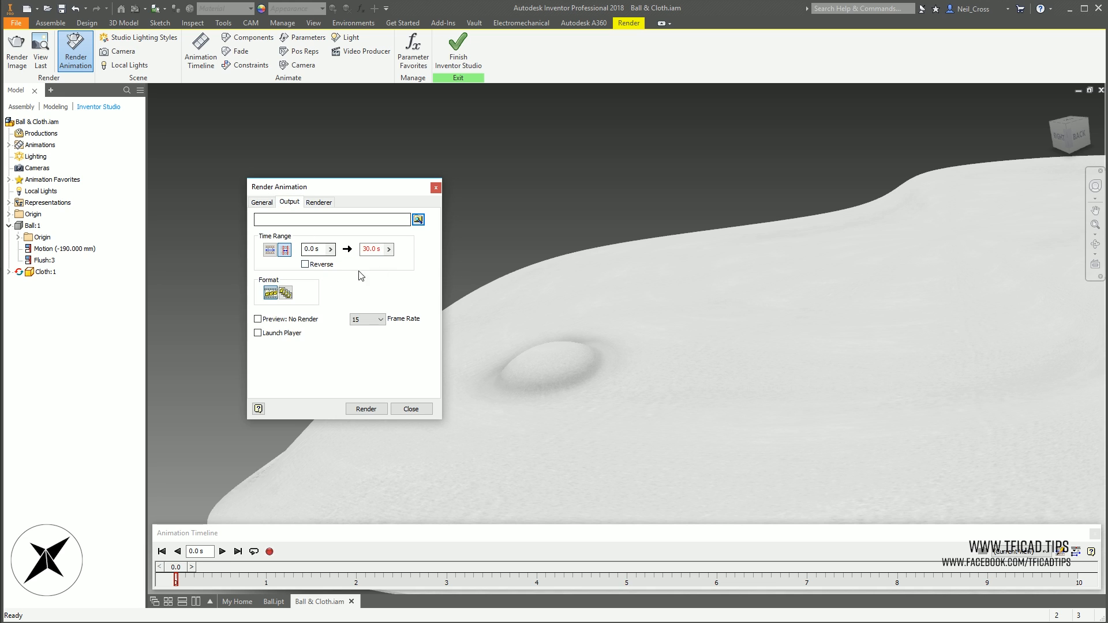
pyautogui.click(432, 223)
pyautogui.click(372, 516)
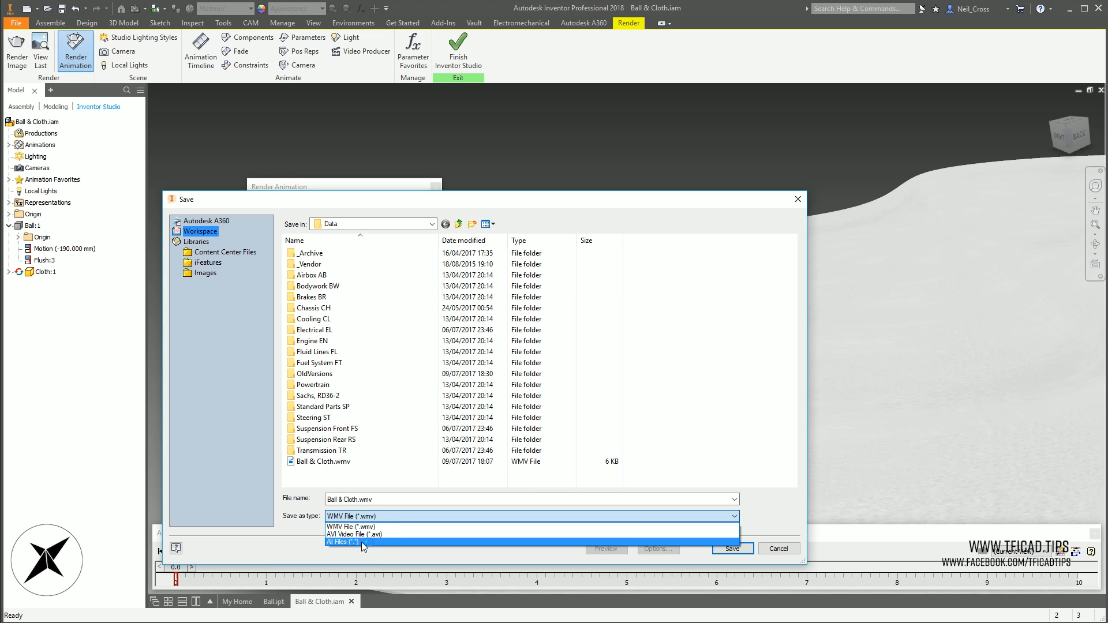
pyautogui.click(419, 522)
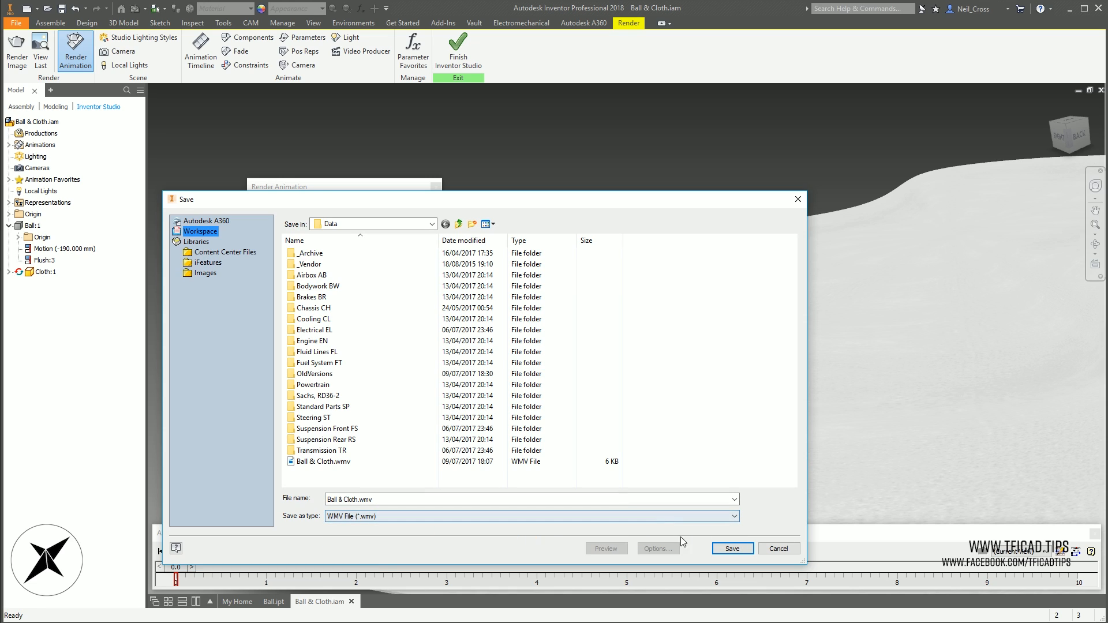
pyautogui.click(732, 549)
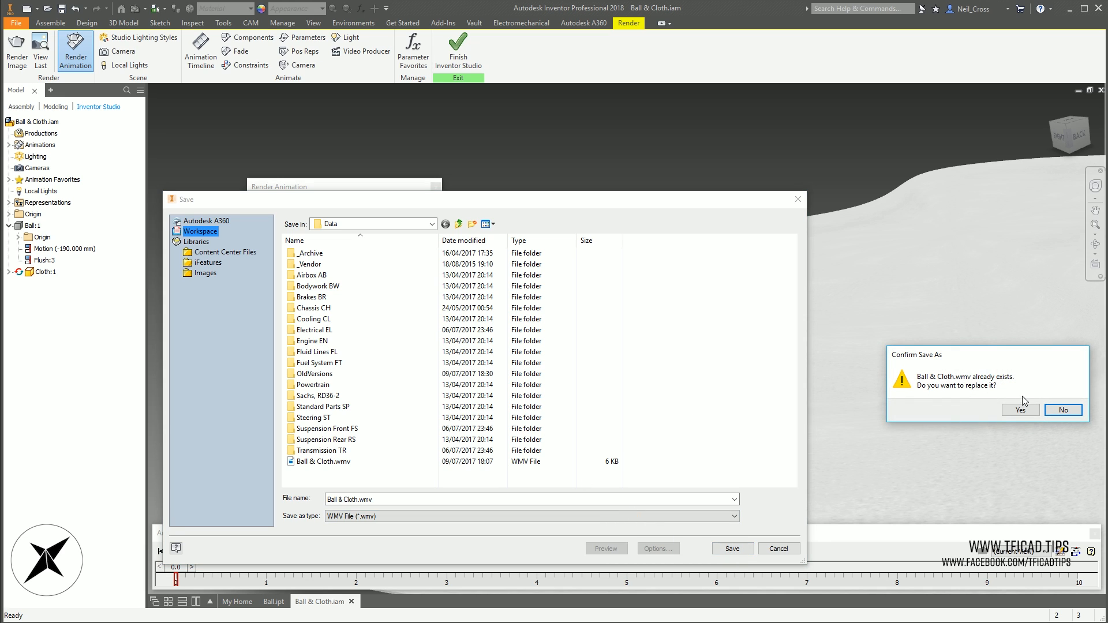
pyautogui.click(1021, 409)
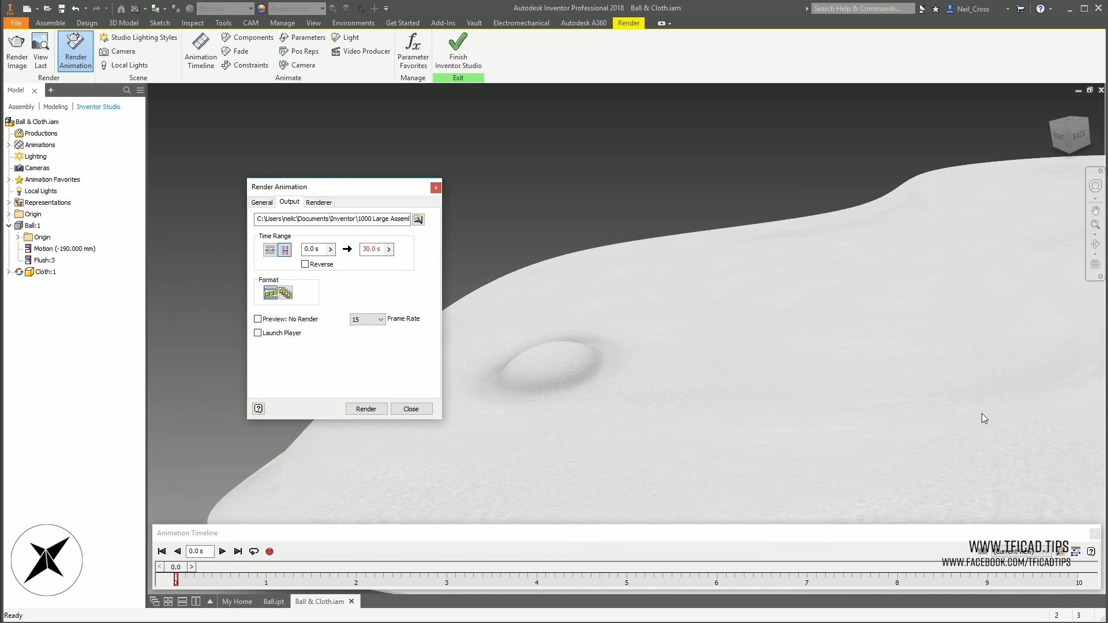
# Set the render time range to end at 10 s, the frame rate to 60, and enable preview without rendering
pyautogui.doubleClick(375, 249)
pyautogui.click(283, 251)
pyautogui.click(272, 251)
pyautogui.click(285, 250)
pyautogui.write('5')
pyautogui.click(376, 319)
pyautogui.doubleClick(365, 249)
pyautogui.write('10')
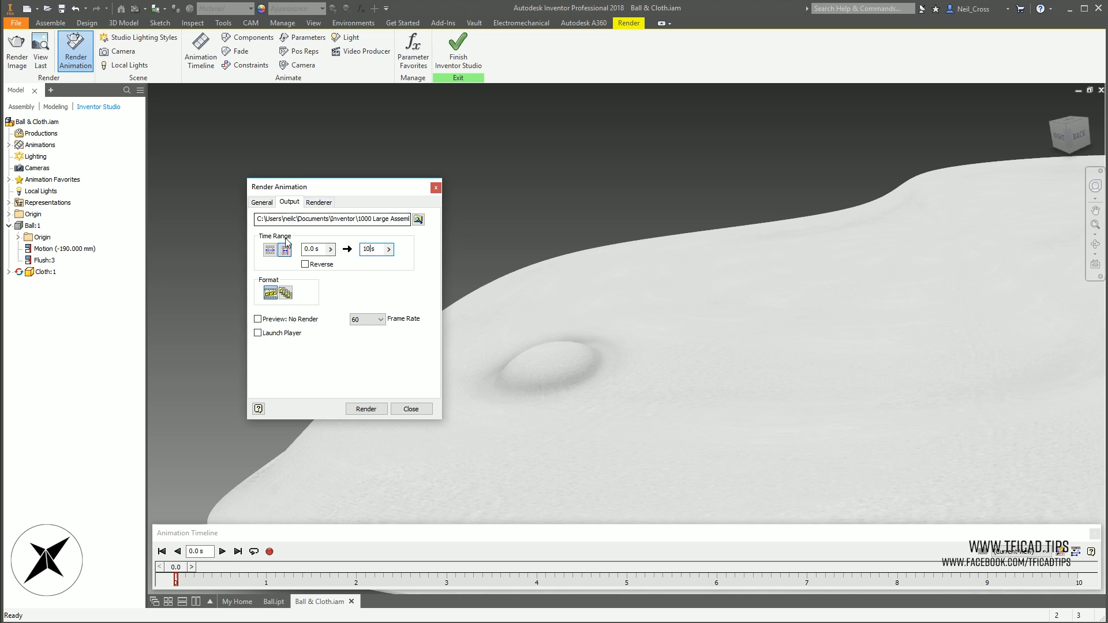
pyautogui.click(285, 320)
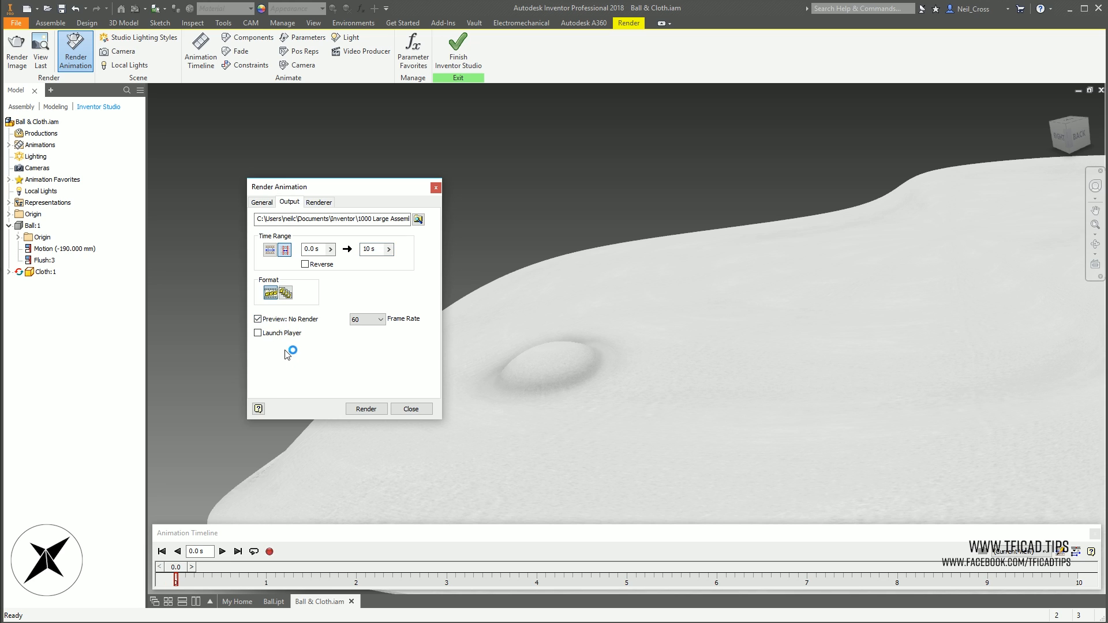
# Run the preview render of the animation, stop it partway and close the render windows
pyautogui.click(319, 202)
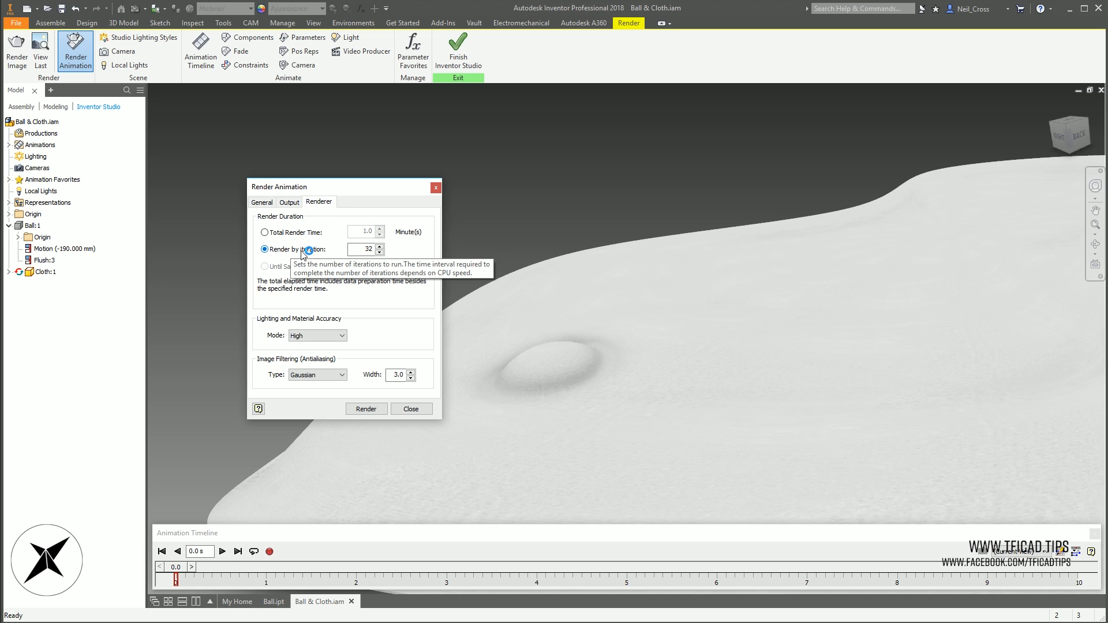
pyautogui.doubleClick(365, 251)
pyautogui.click(289, 202)
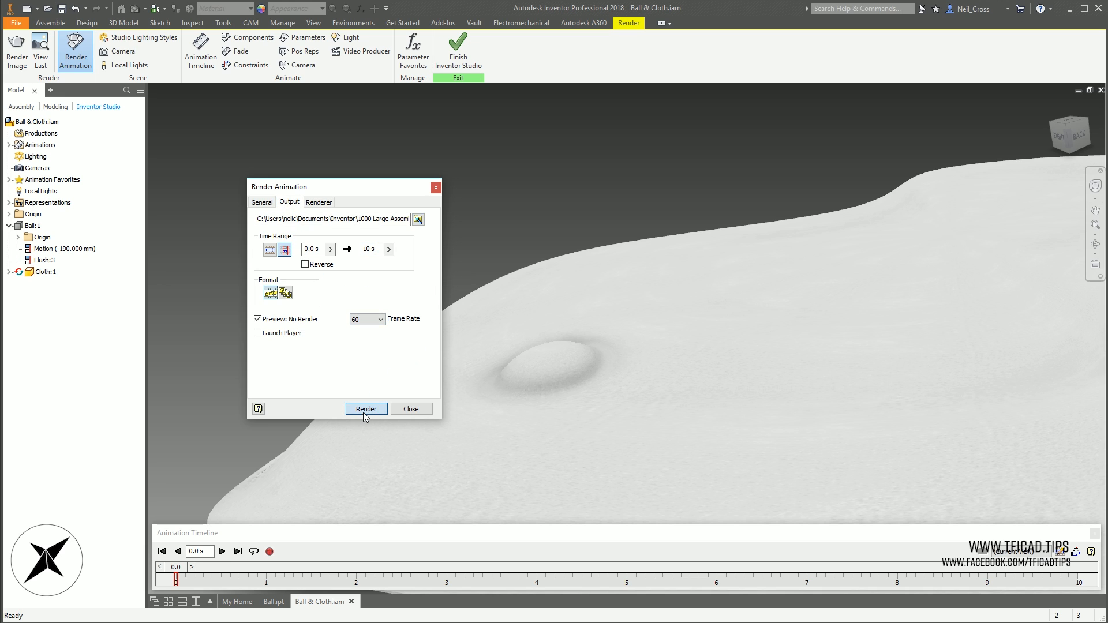
pyautogui.click(435, 401)
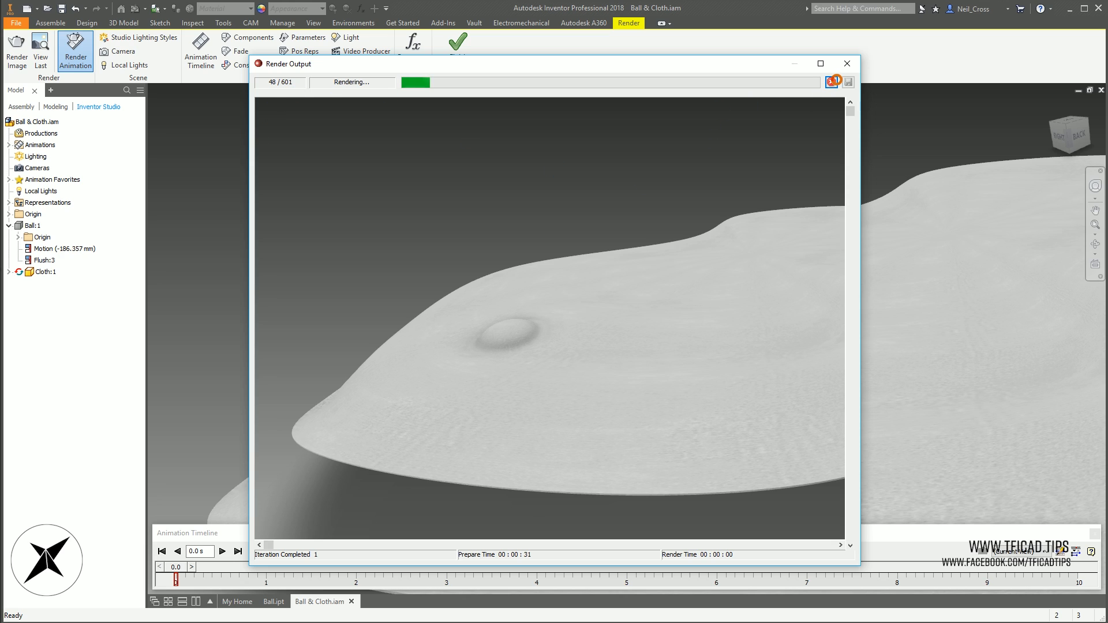
pyautogui.click(832, 81)
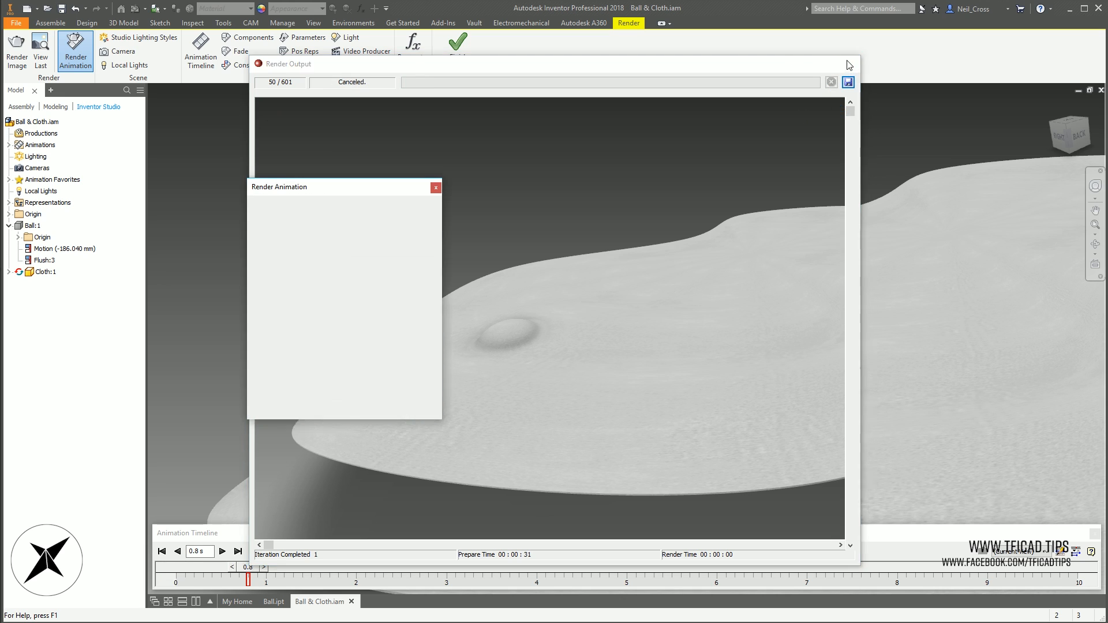
pyautogui.click(849, 64)
pyautogui.click(436, 187)
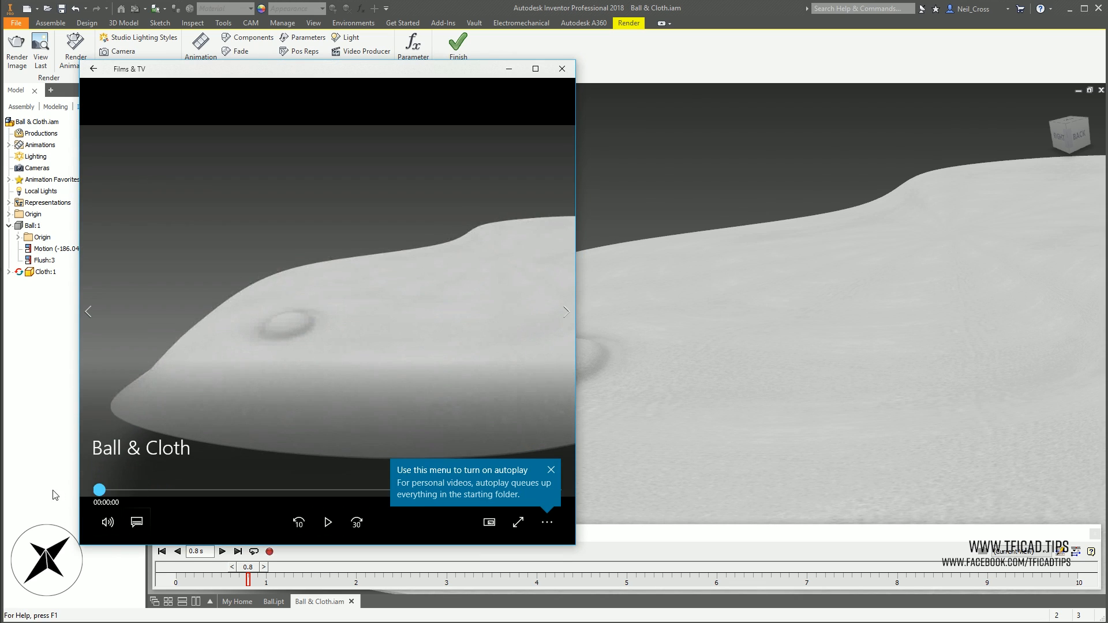
# Play the saved Ball & Cloth clip in Films & TV and close the player
pyautogui.click(328, 523)
pyautogui.click(337, 523)
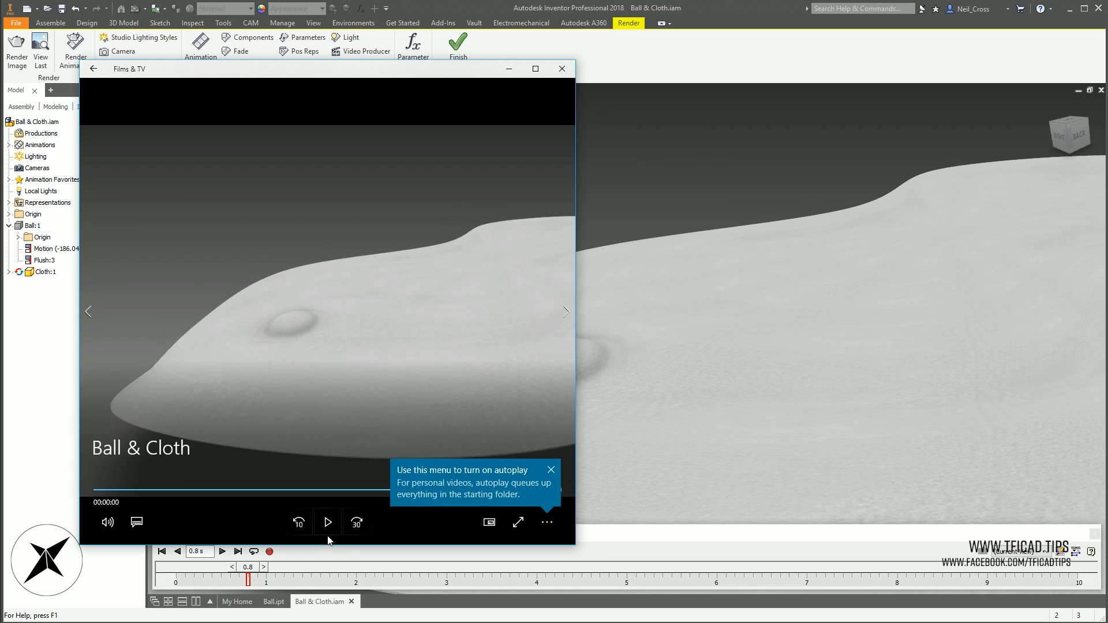
pyautogui.click(562, 69)
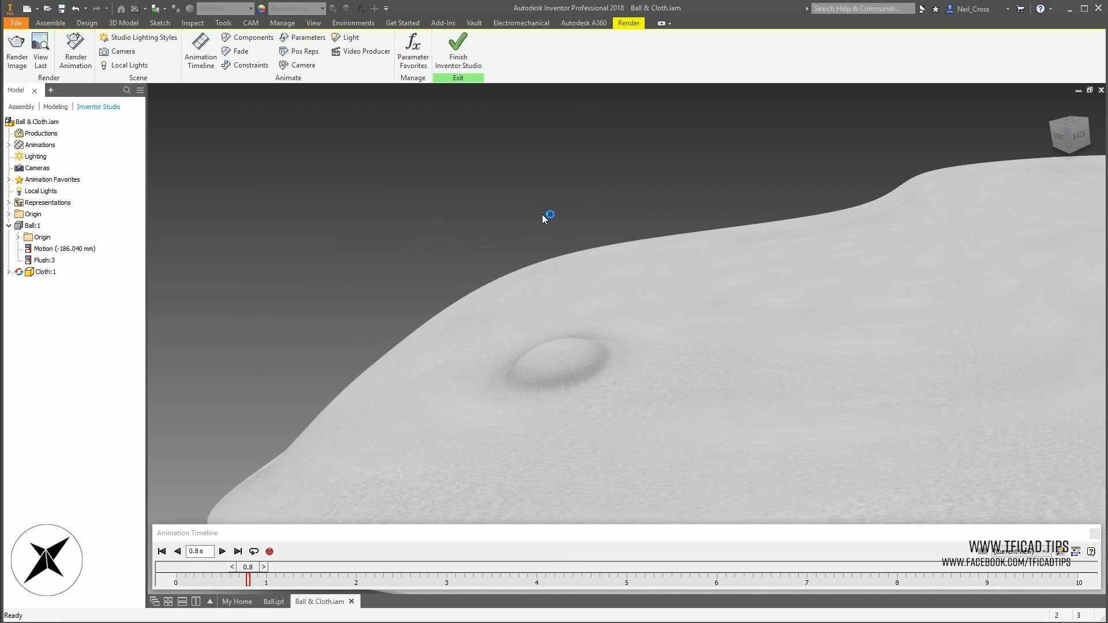